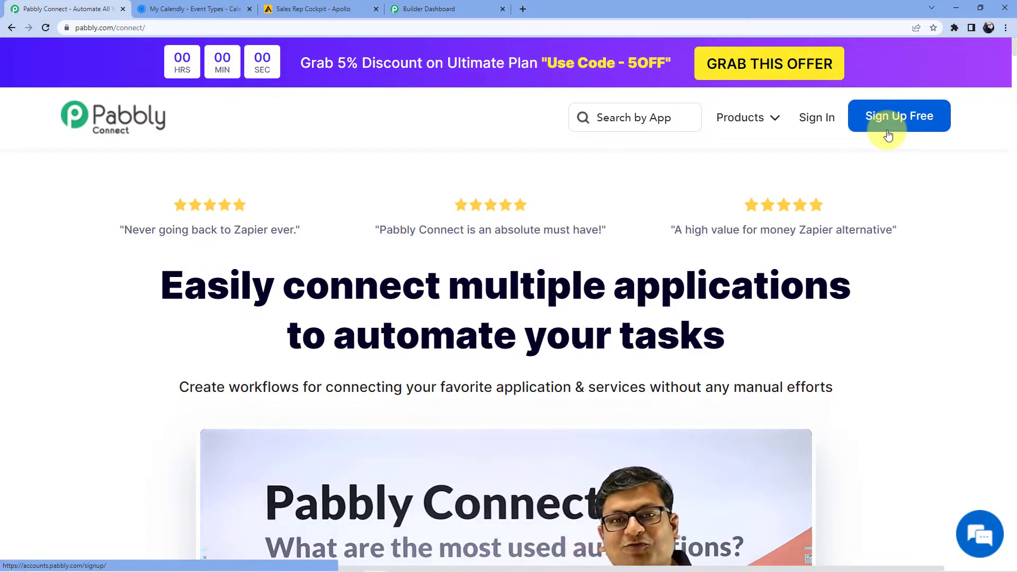
Step: Sign in, open Pabbly Connect and start a new workflow from the dashboard
{"action": "left_click", "coordinate": [820, 130]}
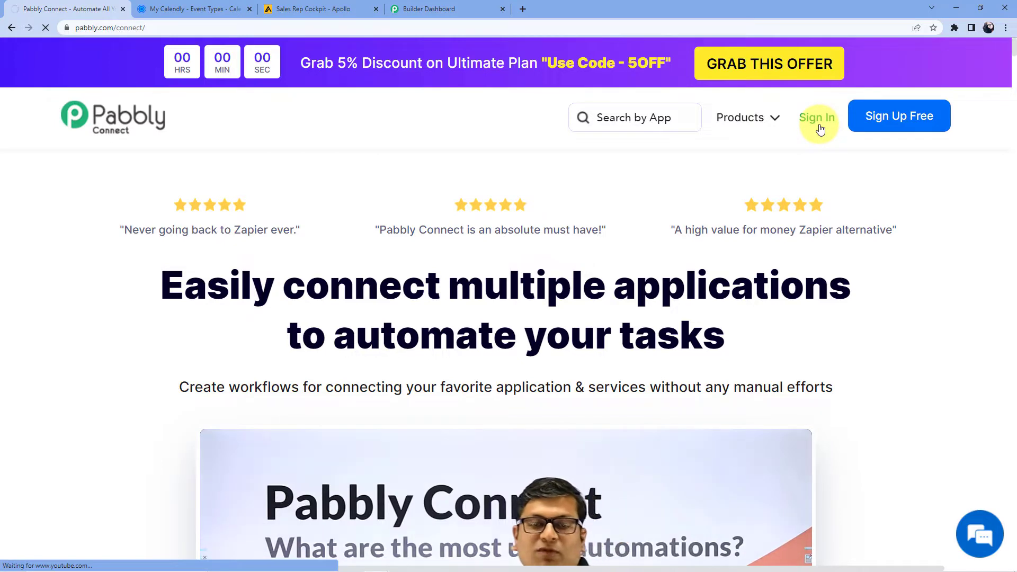
{"action": "scroll", "coordinate": [244, 342], "scroll_direction": "down", "scroll_amount": 3}
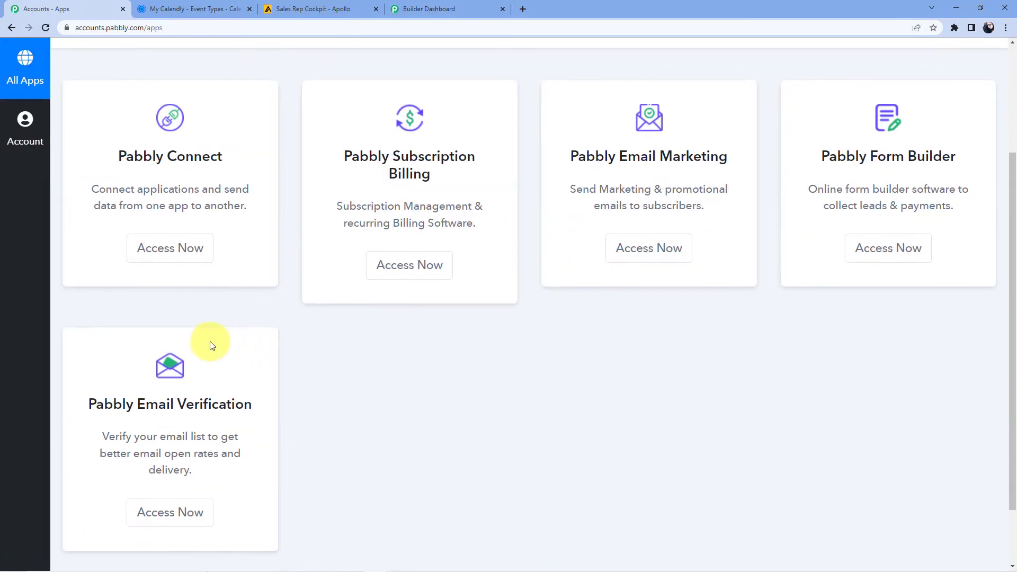
{"action": "scroll", "coordinate": [211, 345], "scroll_direction": "up", "scroll_amount": 2}
{"action": "left_click", "coordinate": [185, 355]}
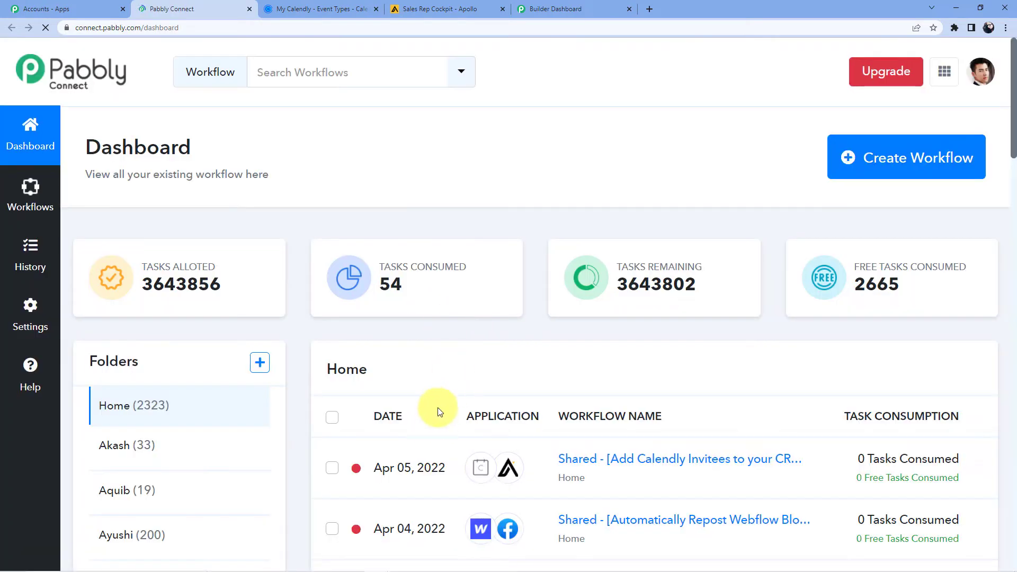
{"action": "scroll", "coordinate": [429, 371], "scroll_direction": "down", "scroll_amount": 15}
{"action": "scroll", "coordinate": [432, 365], "scroll_direction": "up", "scroll_amount": 8}
{"action": "scroll", "coordinate": [432, 354], "scroll_direction": "up", "scroll_amount": 8}
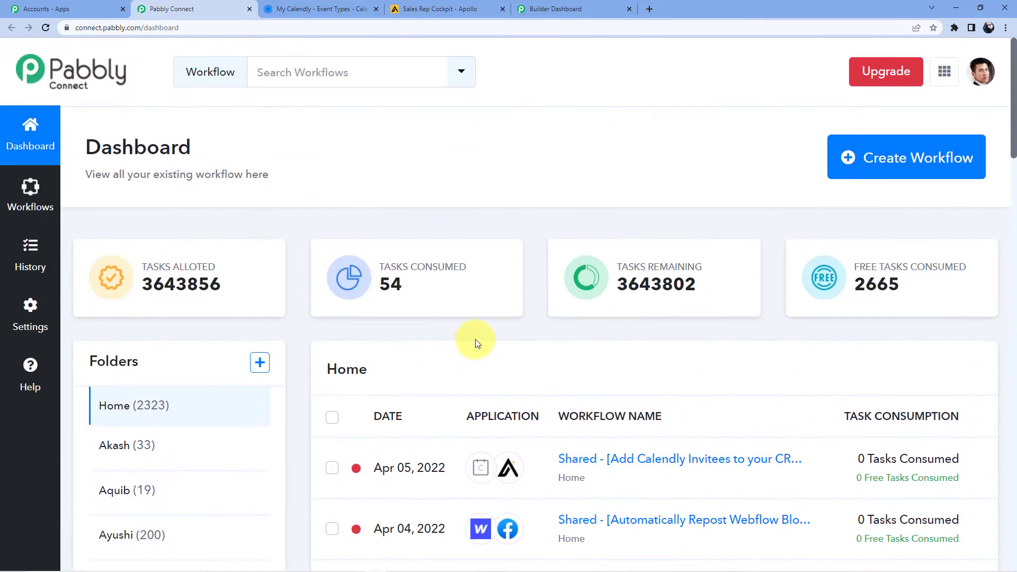
{"action": "left_click", "coordinate": [866, 175]}
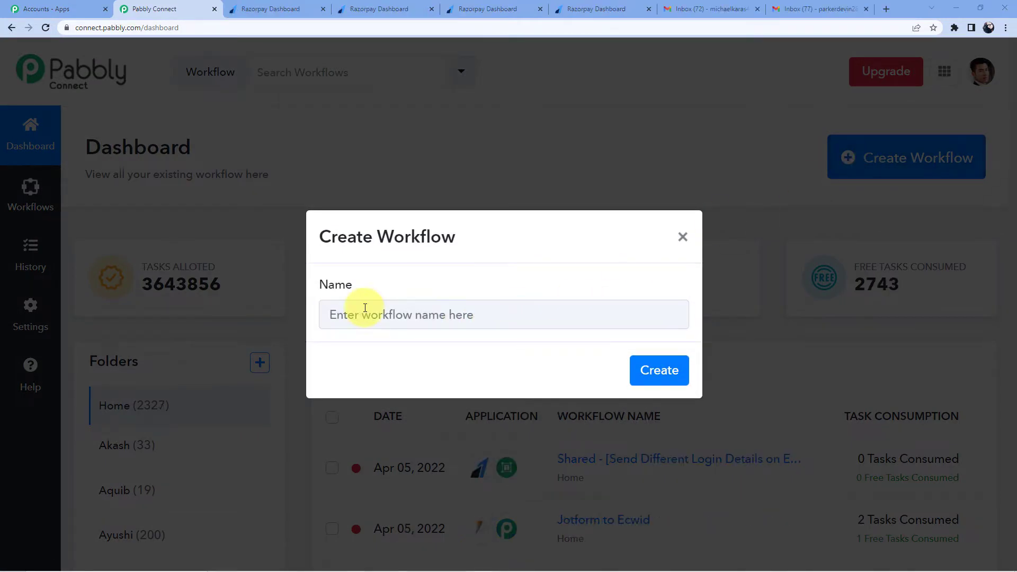
Step: Name the new workflow 'Razorpay to Gmail' and create it
{"action": "left_click", "coordinate": [375, 313]}
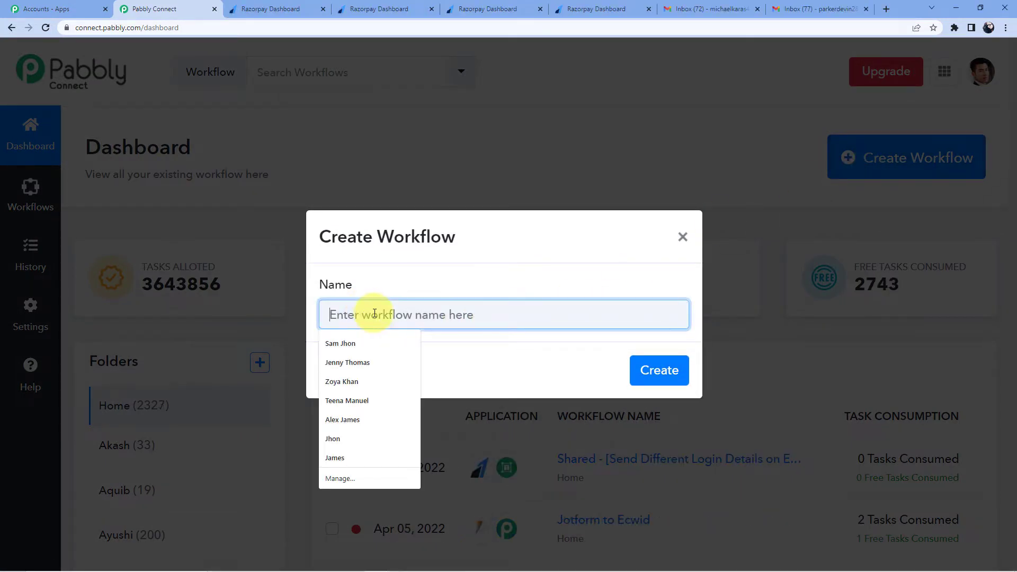
{"action": "type", "text": "Razorpay to Gmail"}
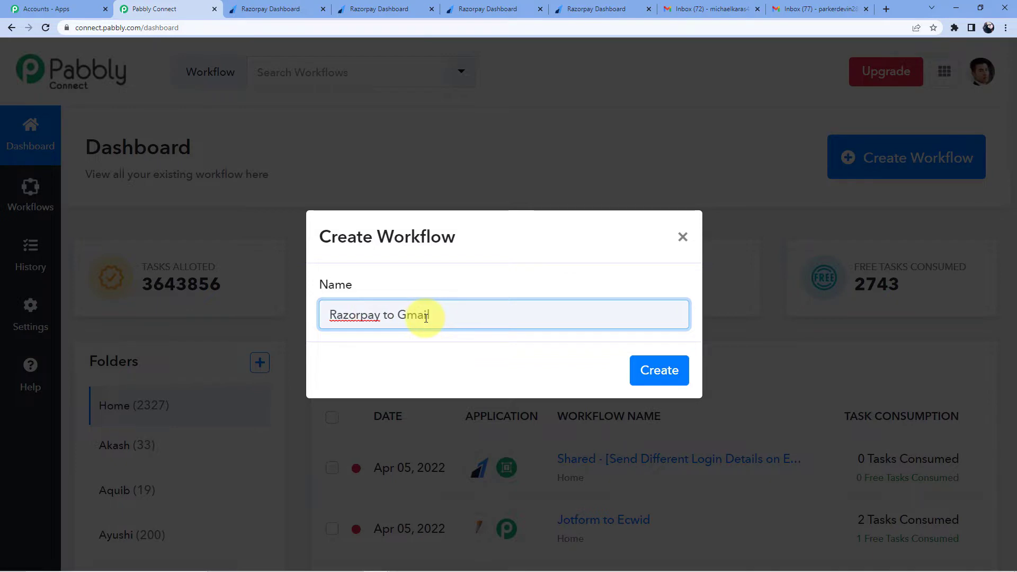
{"action": "left_click", "coordinate": [635, 374]}
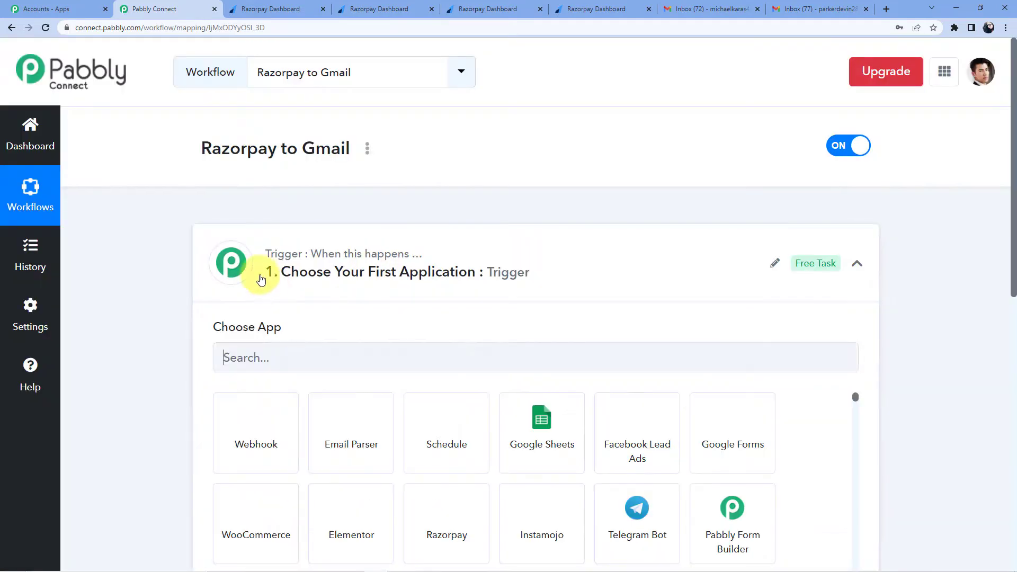
{"action": "scroll", "coordinate": [279, 280], "scroll_direction": "down", "scroll_amount": 1}
{"action": "scroll", "coordinate": [288, 371], "scroll_direction": "down", "scroll_amount": 5}
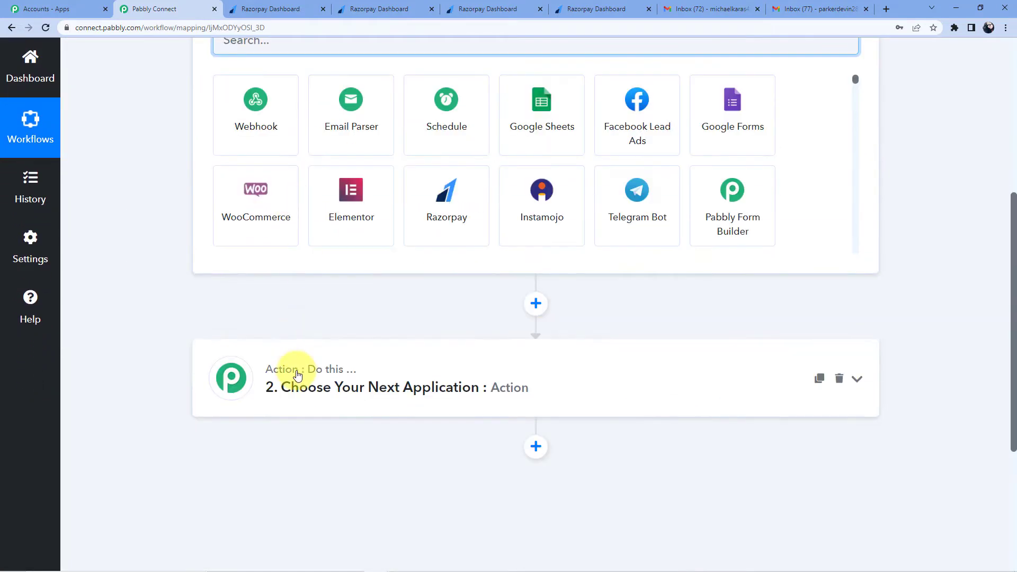
{"action": "scroll", "coordinate": [281, 345], "scroll_direction": "up", "scroll_amount": 6}
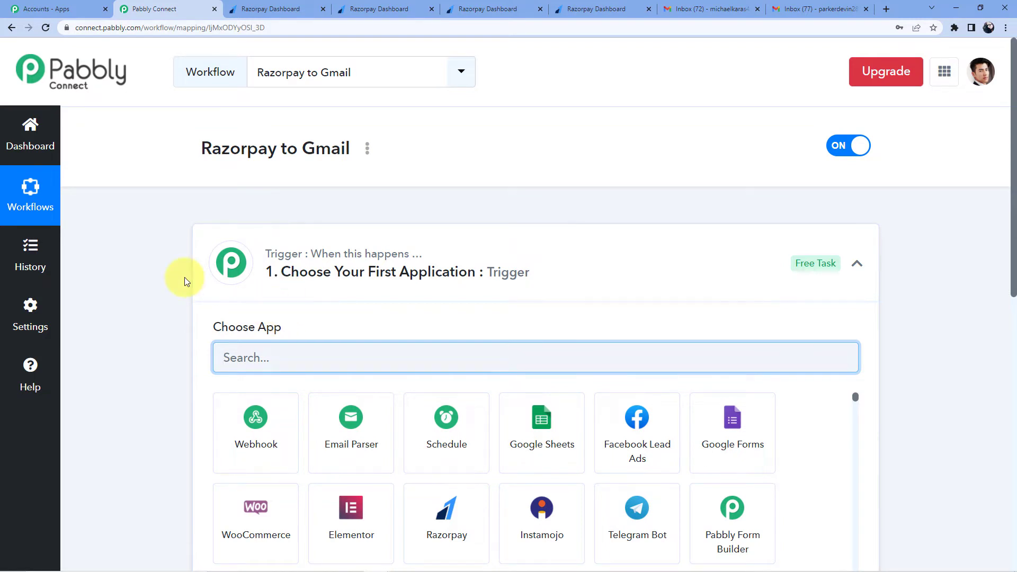
{"action": "scroll", "coordinate": [185, 280], "scroll_direction": "down", "scroll_amount": 6}
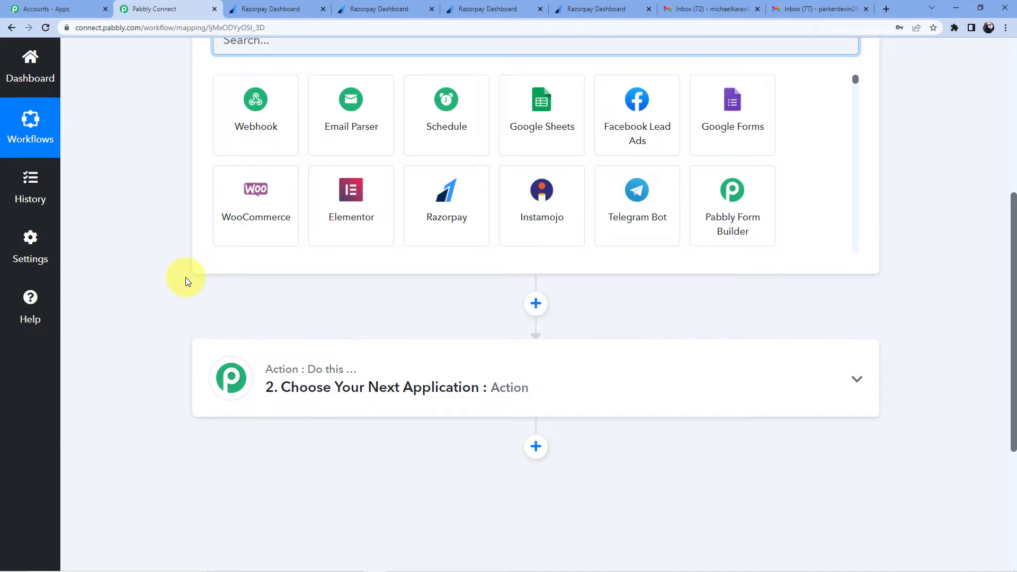
{"action": "scroll", "coordinate": [185, 278], "scroll_direction": "up", "scroll_amount": 4}
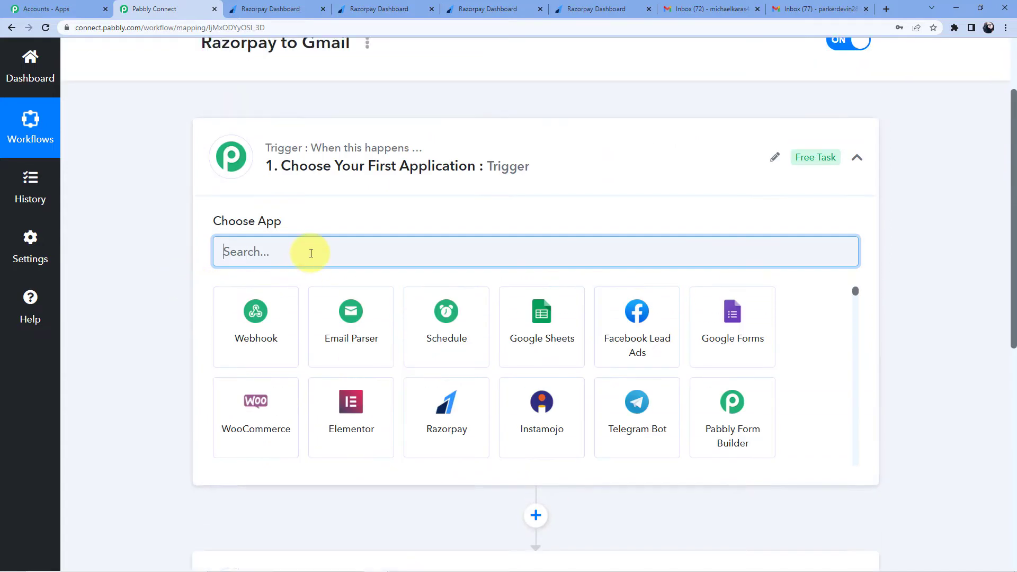
Step: Set Razorpay with the Payment Captured event as the trigger, then switch to the Razorpay dashboard
{"action": "type", "text": "Razorp"}
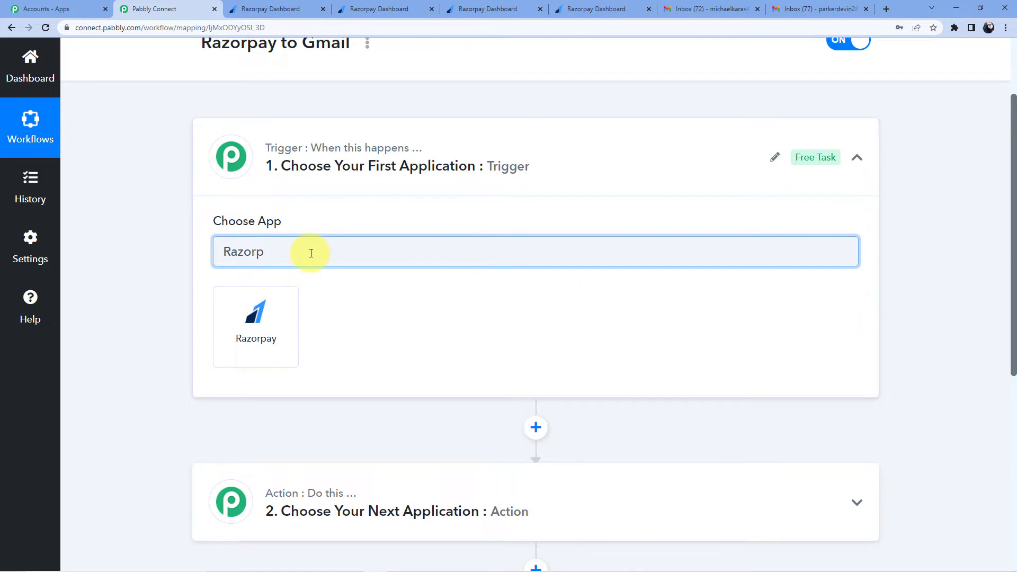
{"action": "left_click", "coordinate": [279, 302]}
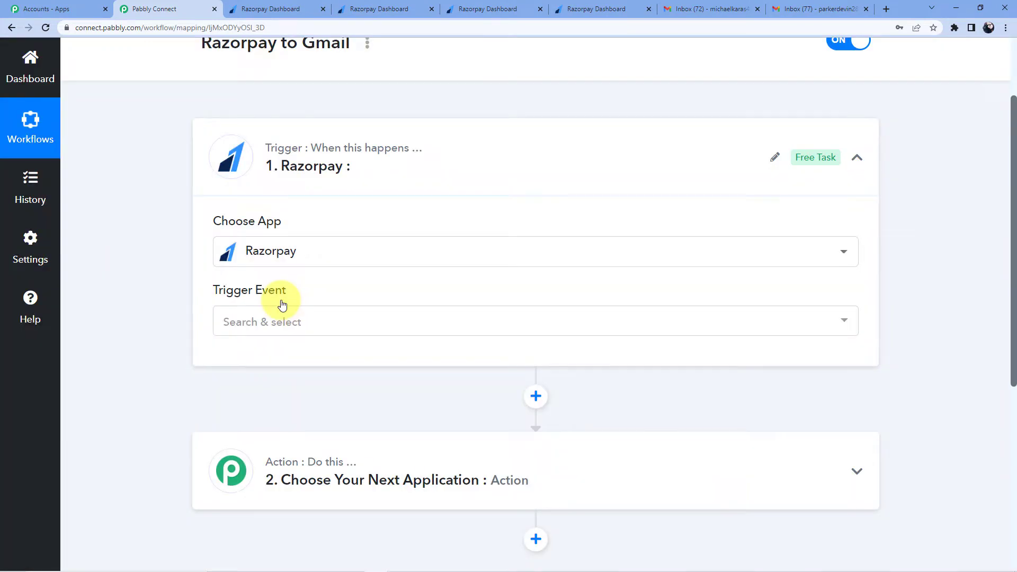
{"action": "left_click", "coordinate": [268, 320]}
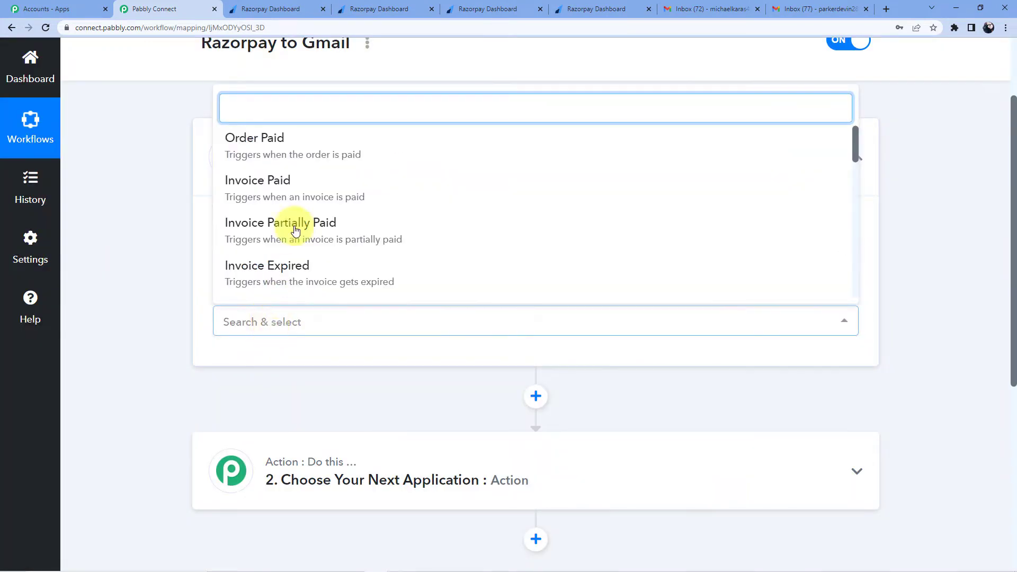
{"action": "type", "text": "Payme"}
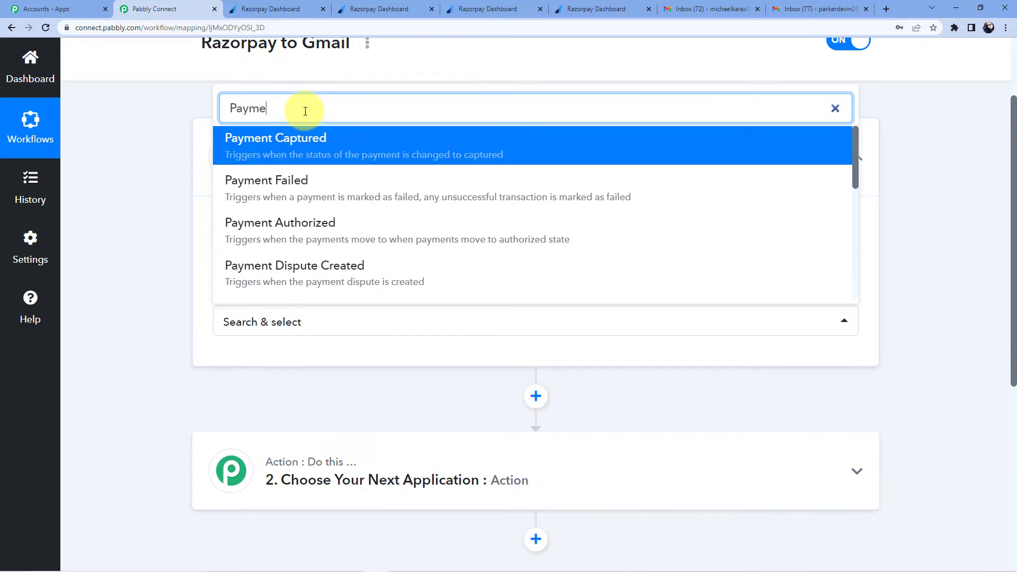
{"action": "type", "text": "nt"}
{"action": "left_click", "coordinate": [291, 146]}
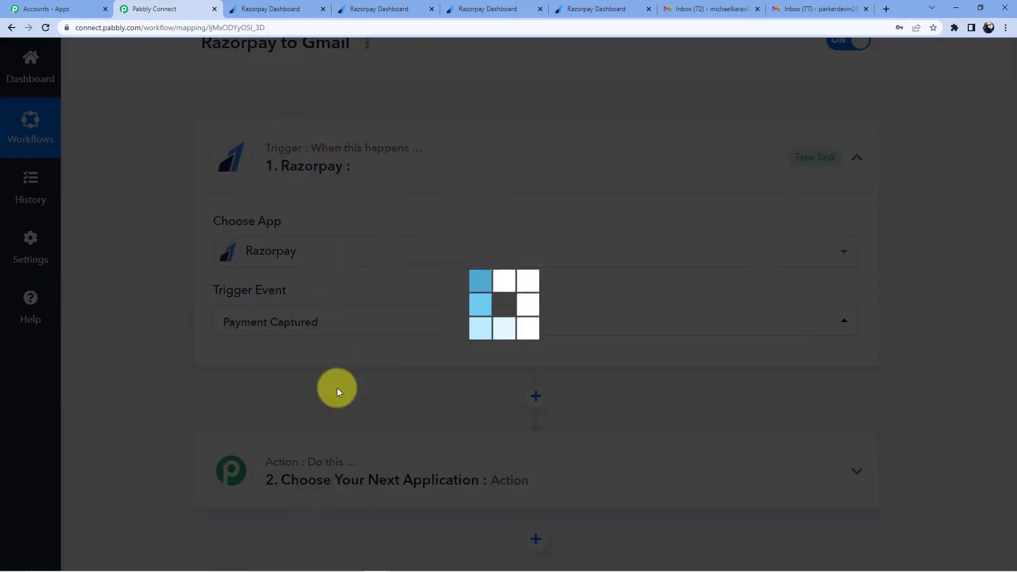
{"action": "scroll", "coordinate": [319, 322], "scroll_direction": "down", "scroll_amount": 4}
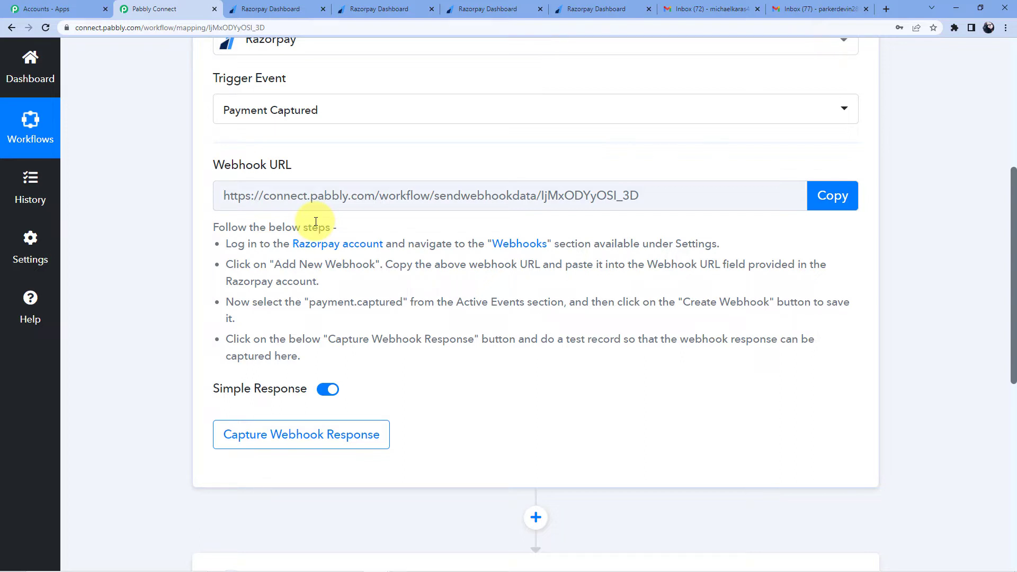
{"action": "left_click_drag", "start_coordinate": [228, 243], "coordinate": [424, 359]}
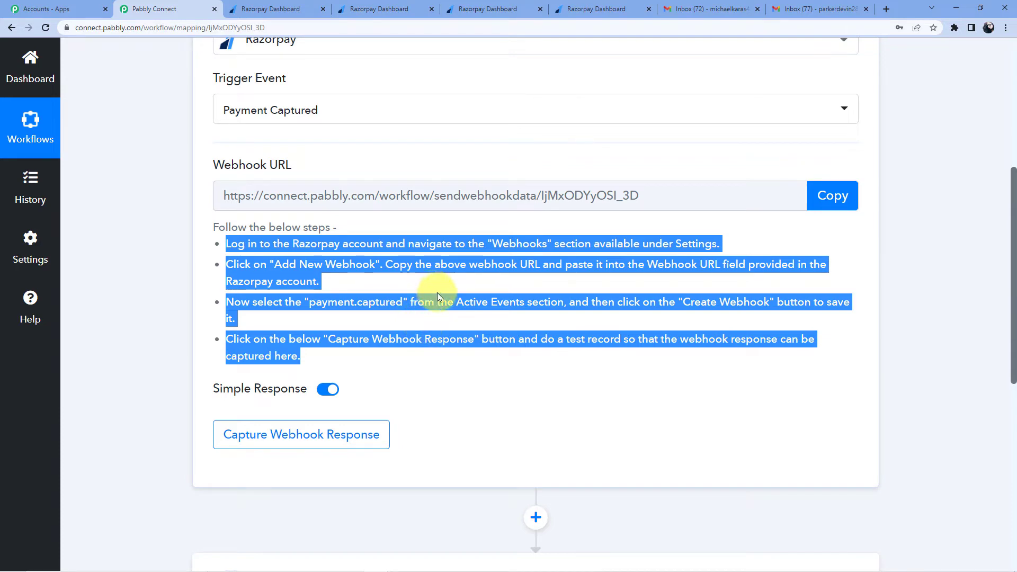
{"action": "left_click", "coordinate": [267, 9]}
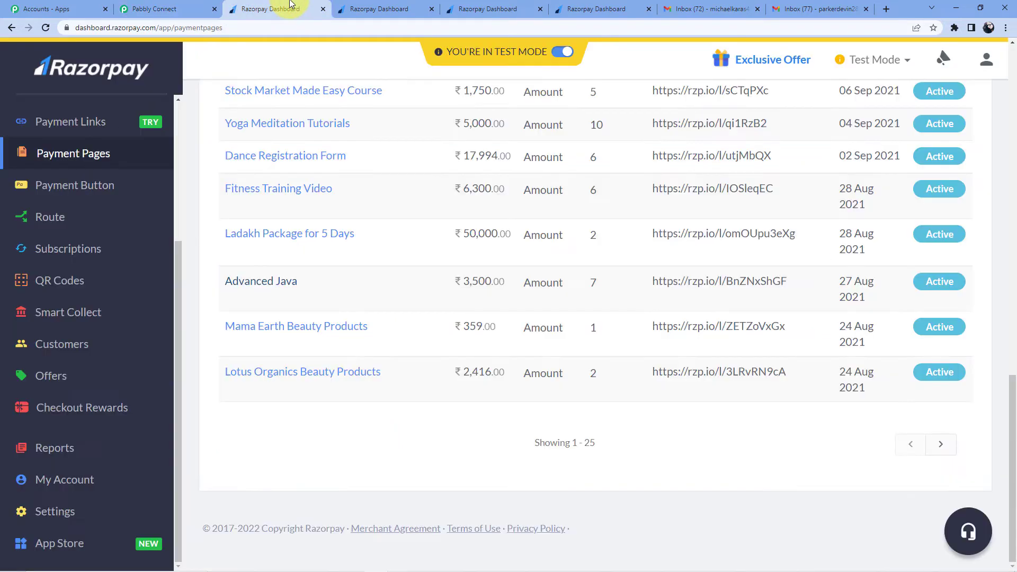
Step: Open Razorpay Settings > Webhooks and start adding a new webhook
{"action": "left_click", "coordinate": [68, 511]}
{"action": "scroll", "coordinate": [387, 232], "scroll_direction": "down", "scroll_amount": 10}
{"action": "scroll", "coordinate": [368, 158], "scroll_direction": "up", "scroll_amount": 3}
{"action": "scroll", "coordinate": [368, 158], "scroll_direction": "up", "scroll_amount": 15}
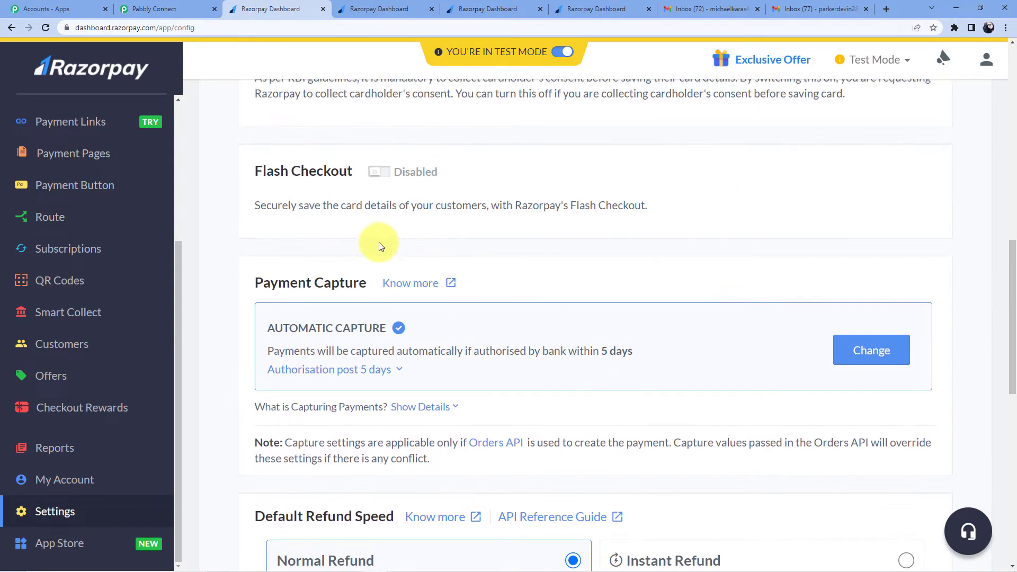
{"action": "left_click", "coordinate": [333, 126]}
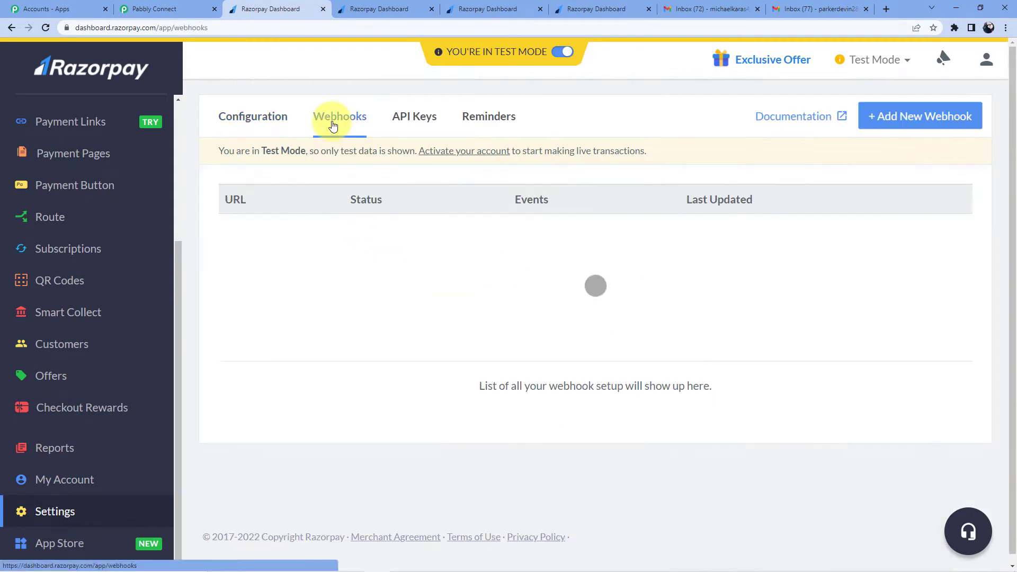
{"action": "left_click", "coordinate": [895, 124]}
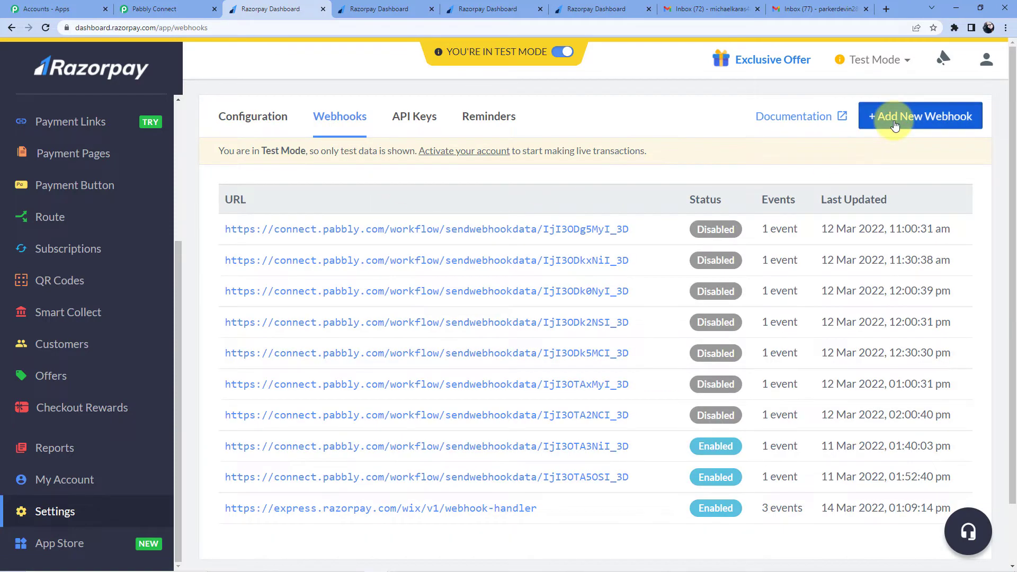
{"action": "left_click", "coordinate": [450, 162]}
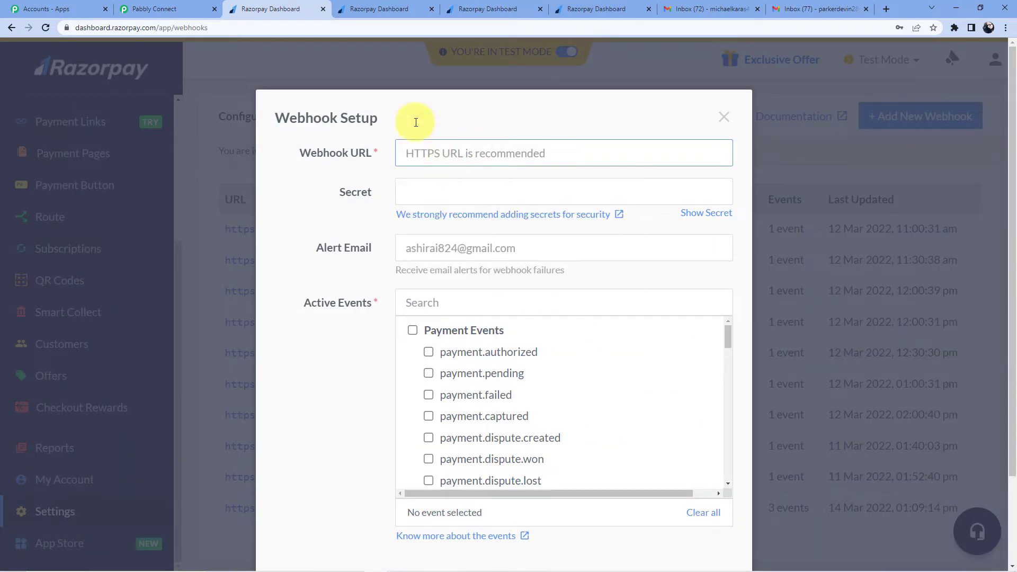
Step: Paste the Pabbly workflow's webhook URL into the Razorpay webhook URL field
{"action": "left_click", "coordinate": [155, 5]}
{"action": "left_click", "coordinate": [840, 197]}
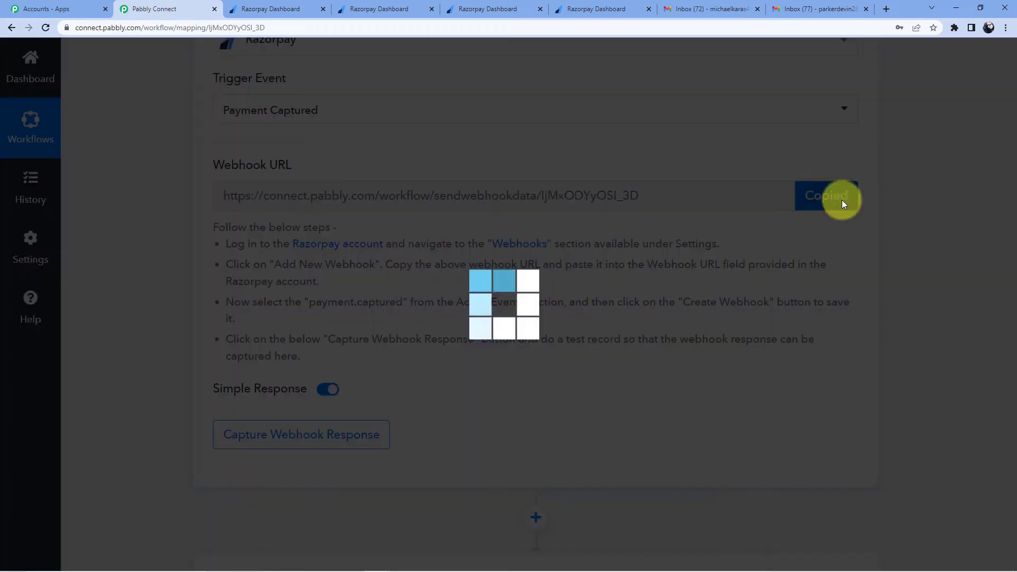
{"action": "left_click", "coordinate": [265, 9]}
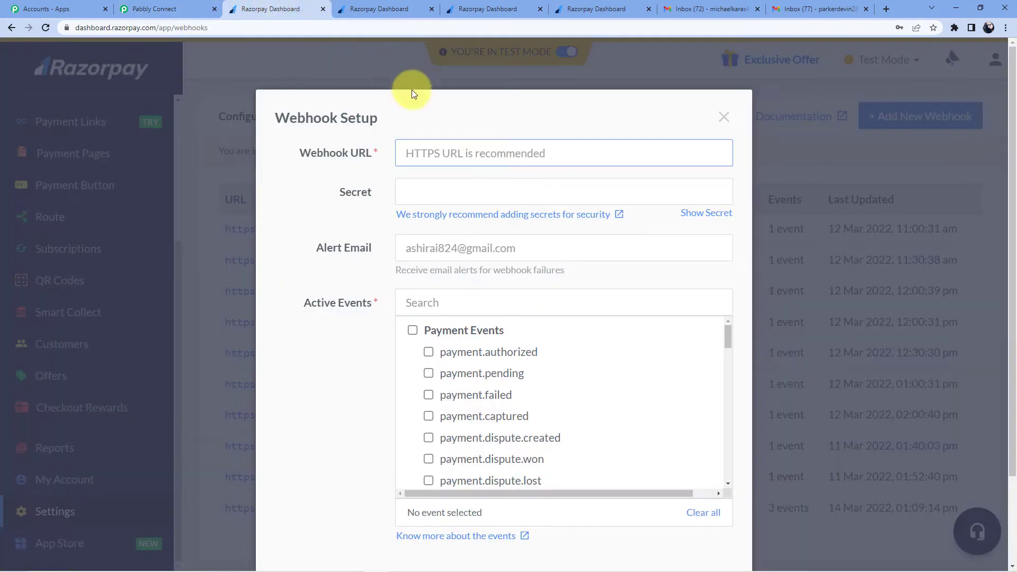
{"action": "left_click", "coordinate": [421, 148]}
{"action": "key", "text": "ctrl+v"}
{"action": "left_click", "coordinate": [434, 118]}
Step: Subscribe the webhook to the payment.captured event and create it
{"action": "scroll", "coordinate": [434, 118], "scroll_direction": "down", "scroll_amount": 2}
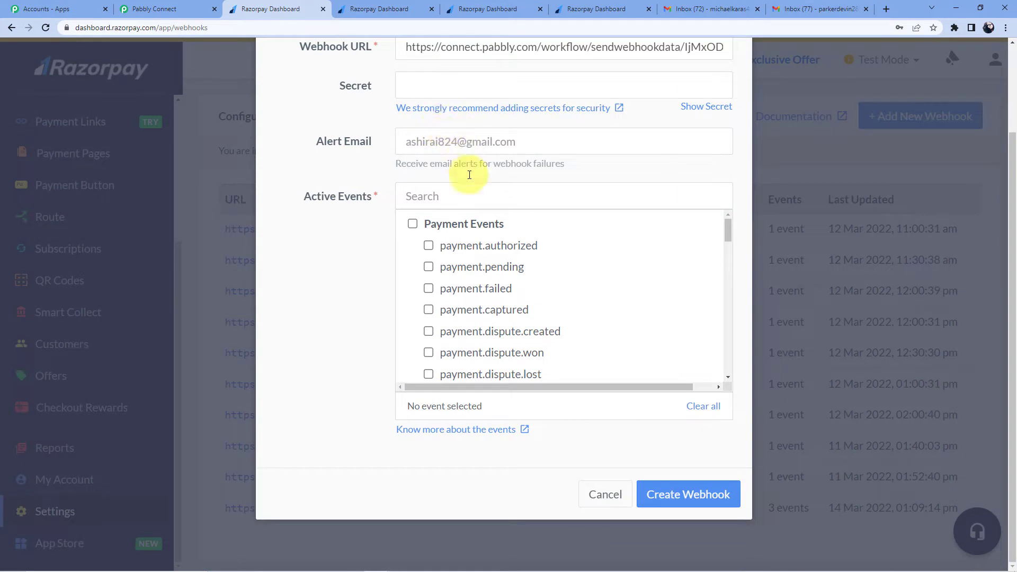
{"action": "left_click", "coordinate": [445, 196]}
{"action": "left_click", "coordinate": [445, 221]}
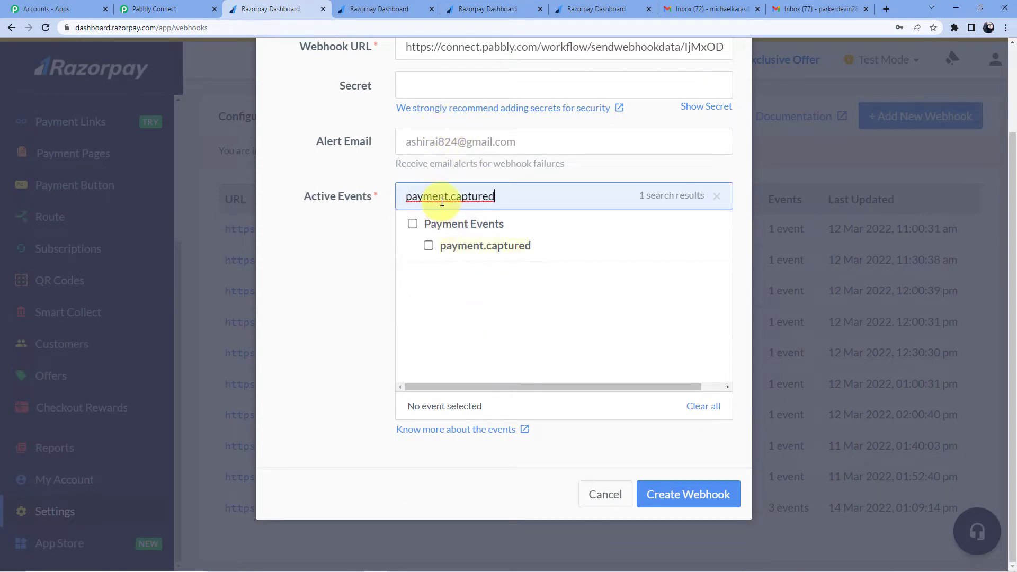
{"action": "left_click", "coordinate": [429, 245]}
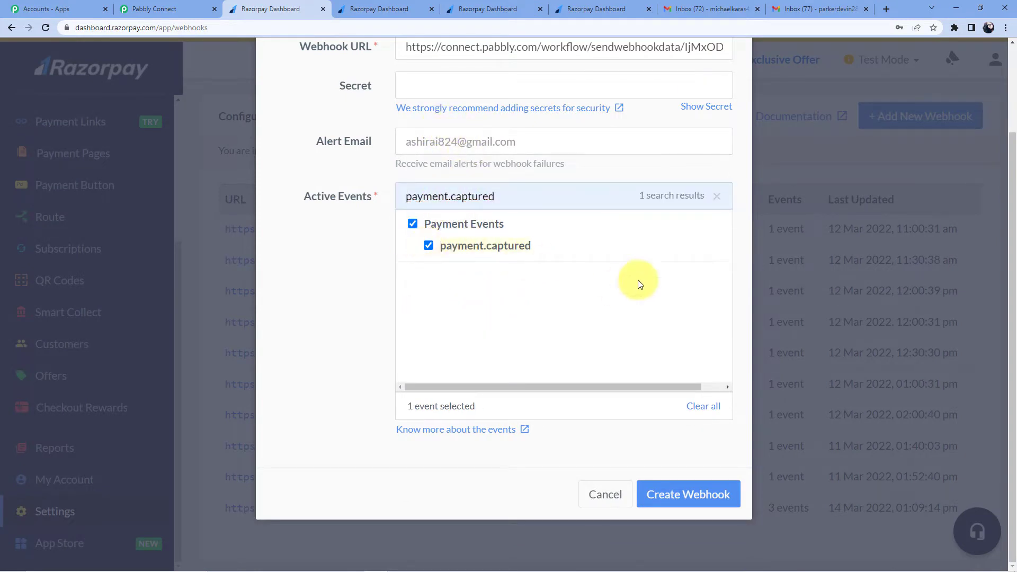
{"action": "left_click", "coordinate": [683, 494]}
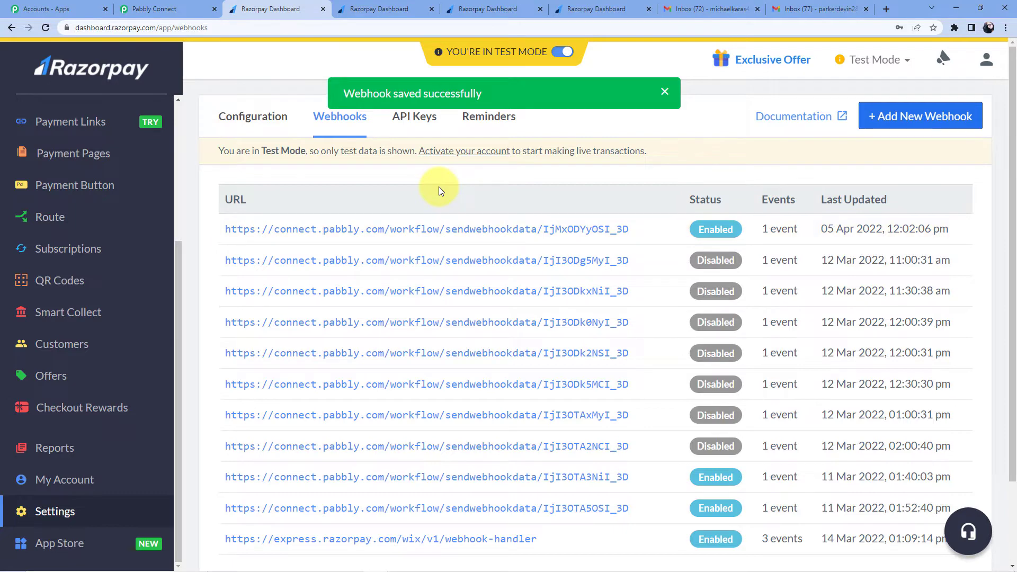
{"action": "left_click", "coordinate": [369, 5]}
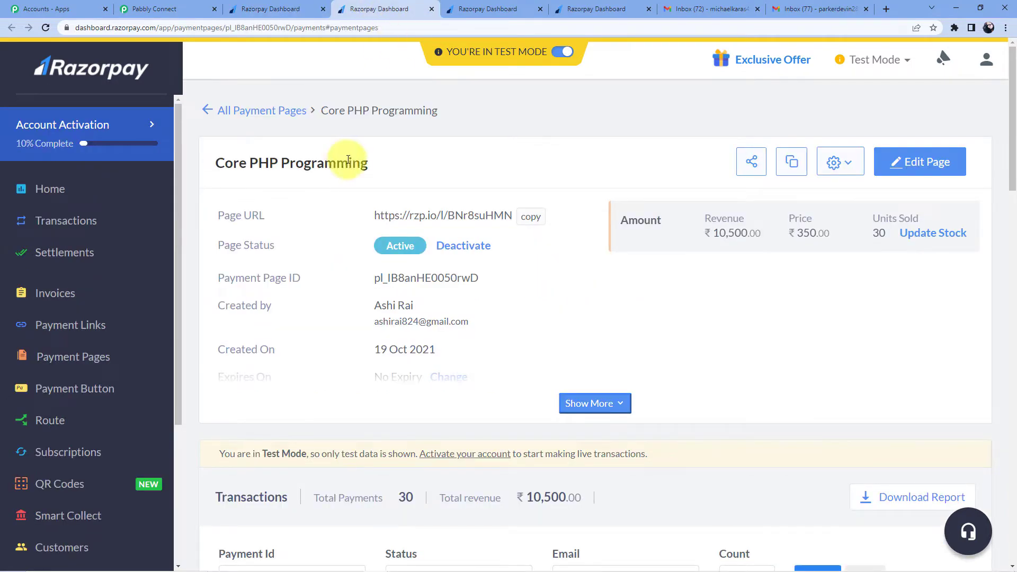
Step: Compare the course payment pages, ending on Core PHP Programming
{"action": "left_click", "coordinate": [477, 8]}
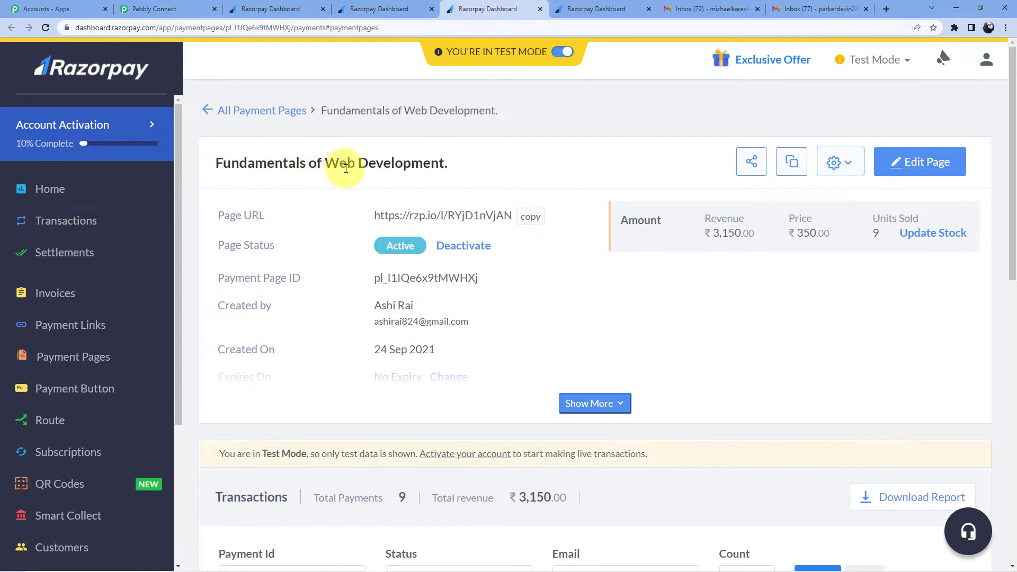
{"action": "left_click", "coordinate": [601, 10]}
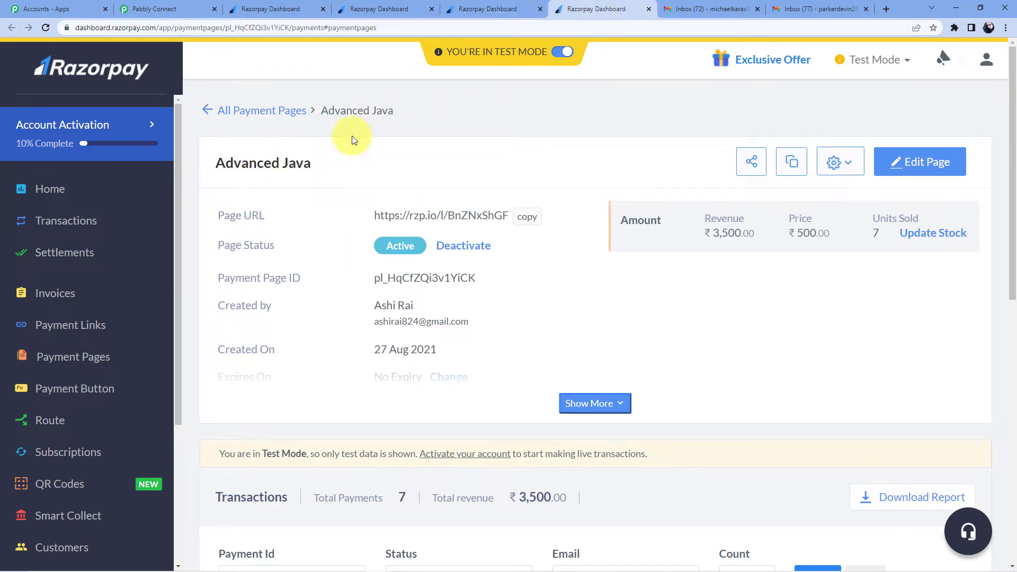
{"action": "left_click", "coordinate": [466, 9]}
{"action": "left_click", "coordinate": [387, 9]}
{"action": "left_click", "coordinate": [545, 7]}
{"action": "left_click", "coordinate": [585, 8]}
{"action": "left_click", "coordinate": [497, 8]}
{"action": "left_click", "coordinate": [389, 8]}
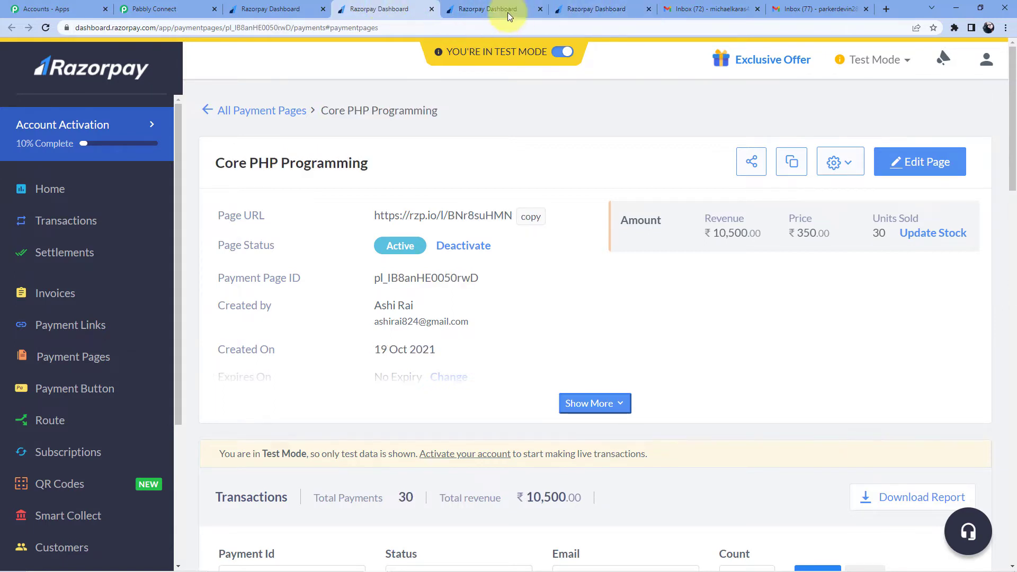
{"action": "left_click", "coordinate": [509, 10]}
{"action": "left_click", "coordinate": [585, 9]}
{"action": "left_click", "coordinate": [466, 8]}
{"action": "left_click", "coordinate": [388, 10]}
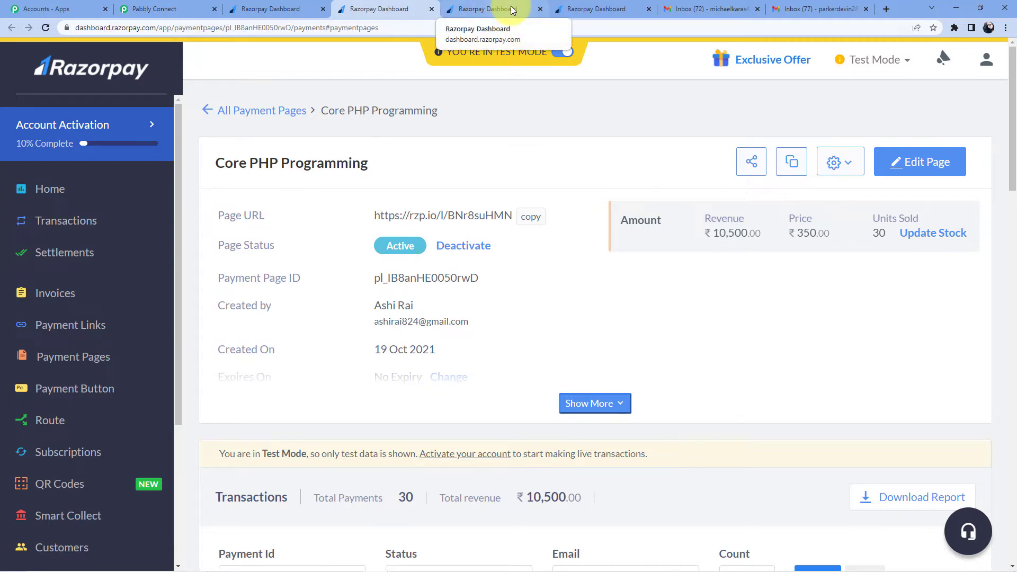
{"action": "left_click", "coordinate": [313, 8]}
{"action": "left_click", "coordinate": [344, 9]}
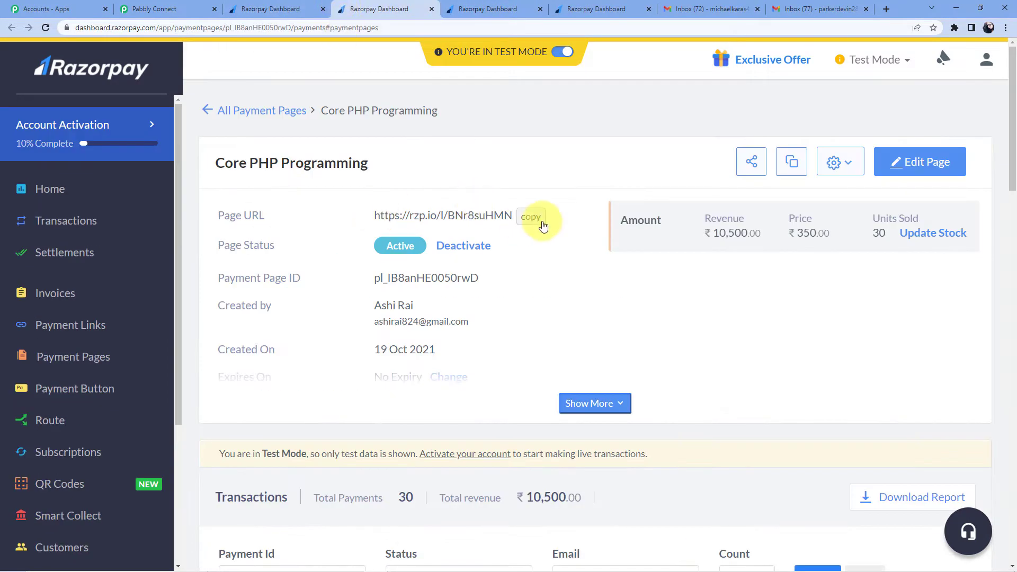
Step: Copy the Core PHP payment page link and load it in a new browser tab
{"action": "left_click", "coordinate": [529, 217]}
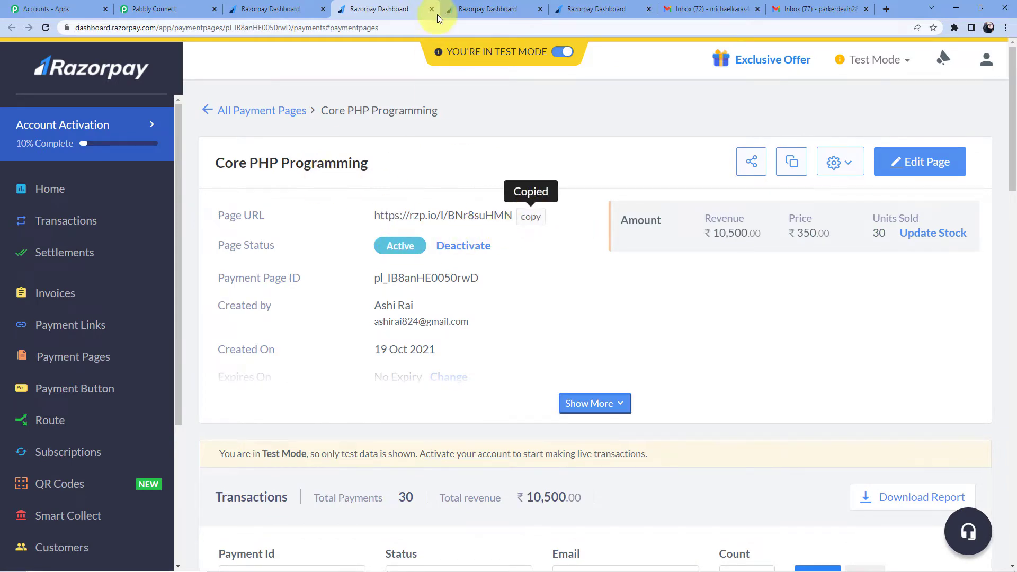
{"action": "left_click", "coordinate": [886, 8]}
{"action": "key", "text": "ctrl+v"}
{"action": "key", "text": "Return"}
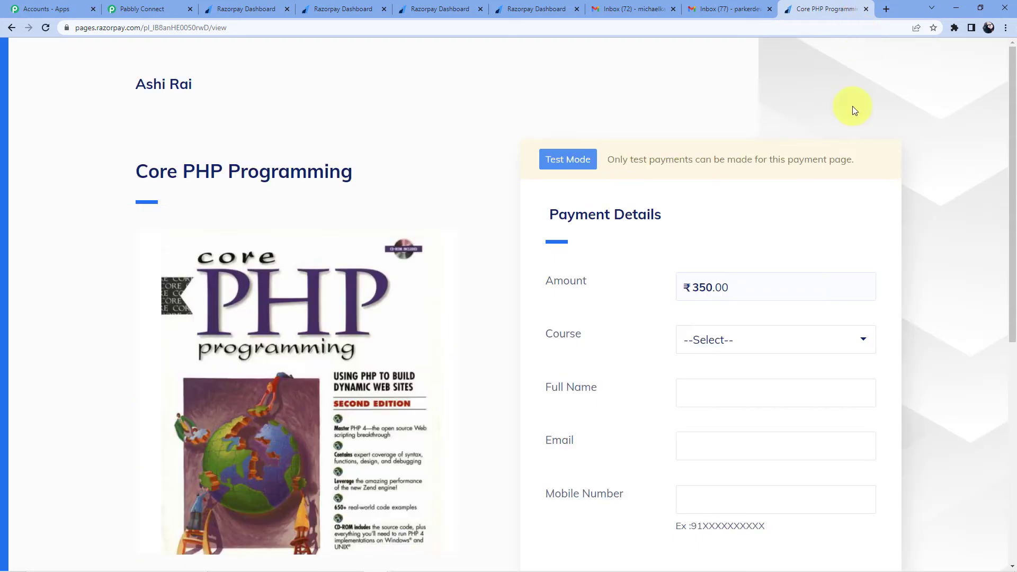
Step: Choose Core PHP Programming as the course and enter the buyer's full name
{"action": "left_click_drag", "start_coordinate": [138, 170], "coordinate": [352, 171]}
{"action": "scroll", "coordinate": [530, 132], "scroll_direction": "down", "scroll_amount": 3}
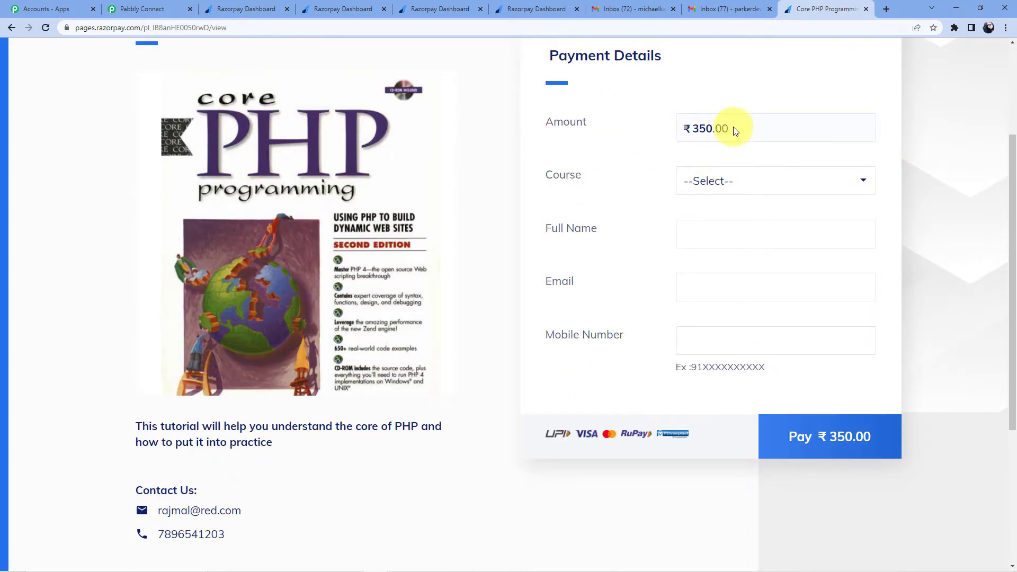
{"action": "left_click", "coordinate": [745, 183]}
{"action": "left_click", "coordinate": [748, 216]}
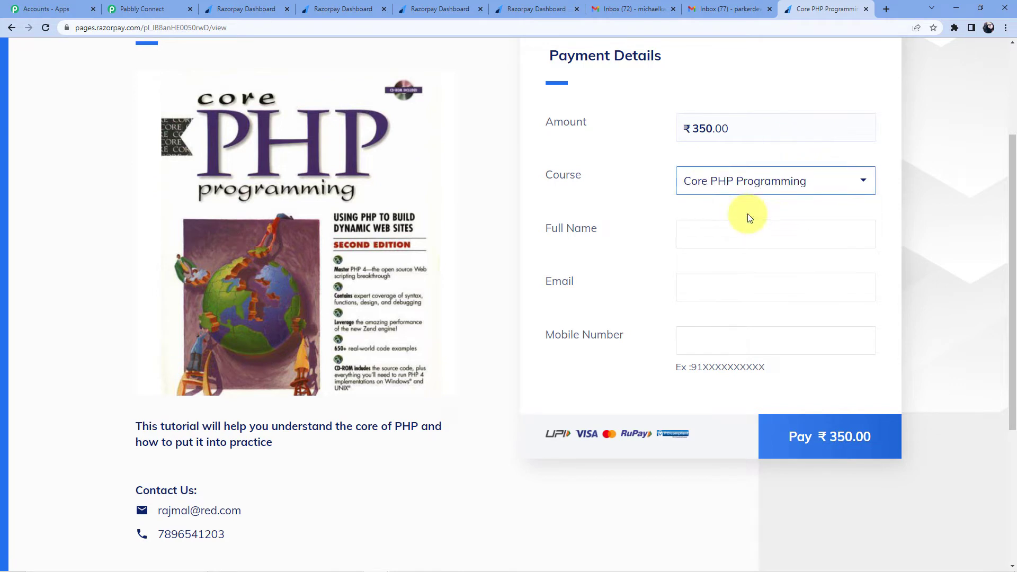
{"action": "left_click", "coordinate": [720, 233]}
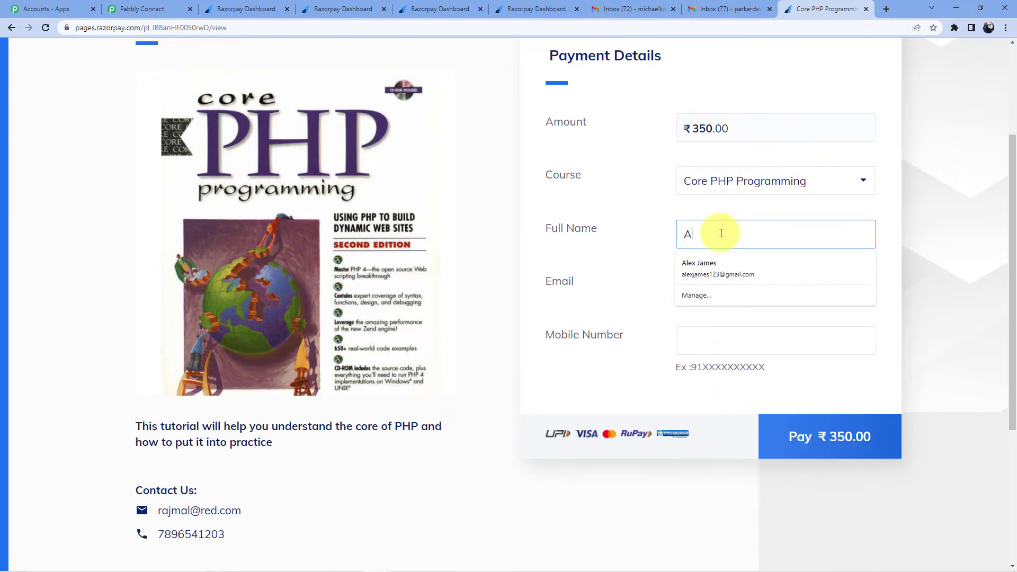
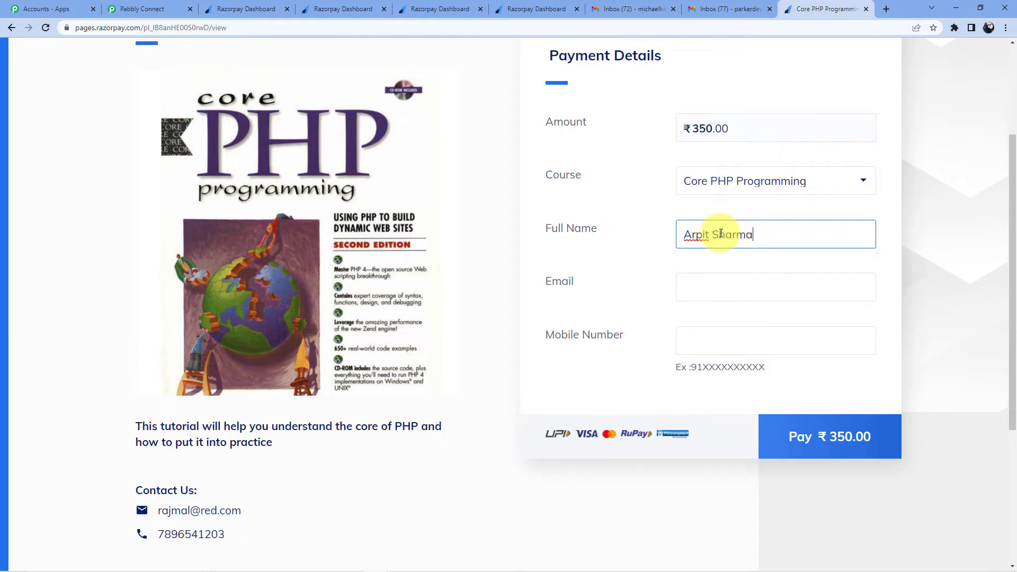
Step: Fill the e-mail field with the account address copied from Gmail
{"action": "left_click", "coordinate": [701, 286]}
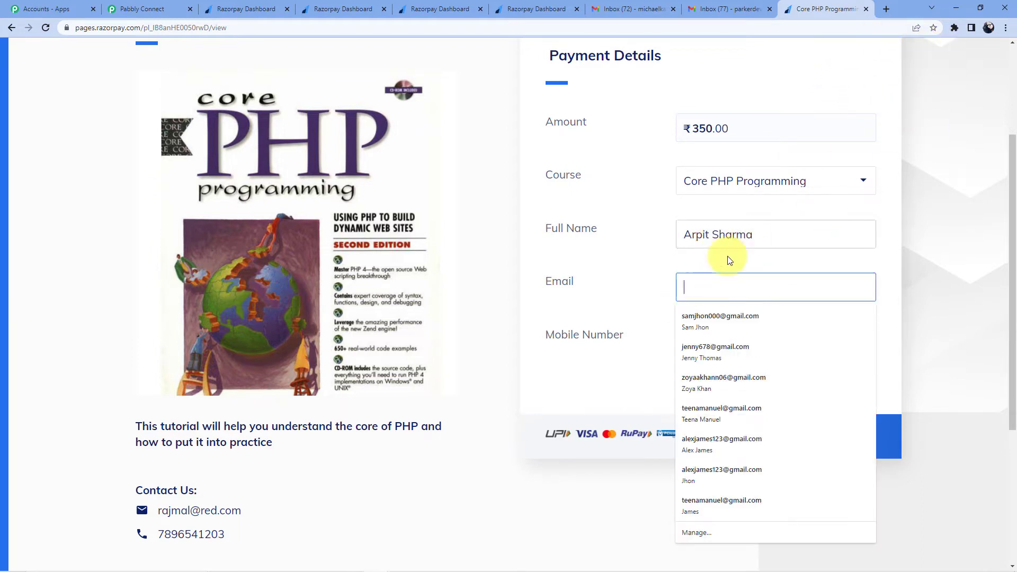
{"action": "left_click", "coordinate": [633, 8]}
{"action": "left_click", "coordinate": [1003, 67]}
{"action": "triple_click", "coordinate": [858, 205]}
{"action": "right_click", "coordinate": [857, 204]}
{"action": "left_click", "coordinate": [860, 211]}
{"action": "left_click", "coordinate": [728, 8]}
{"action": "left_click", "coordinate": [826, 8]}
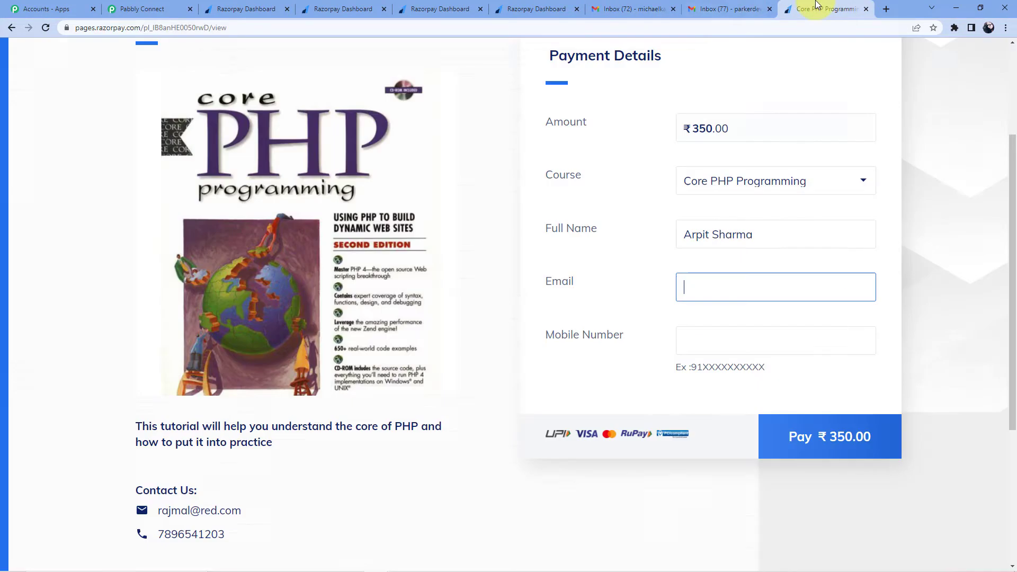
{"action": "left_click", "coordinate": [715, 293]}
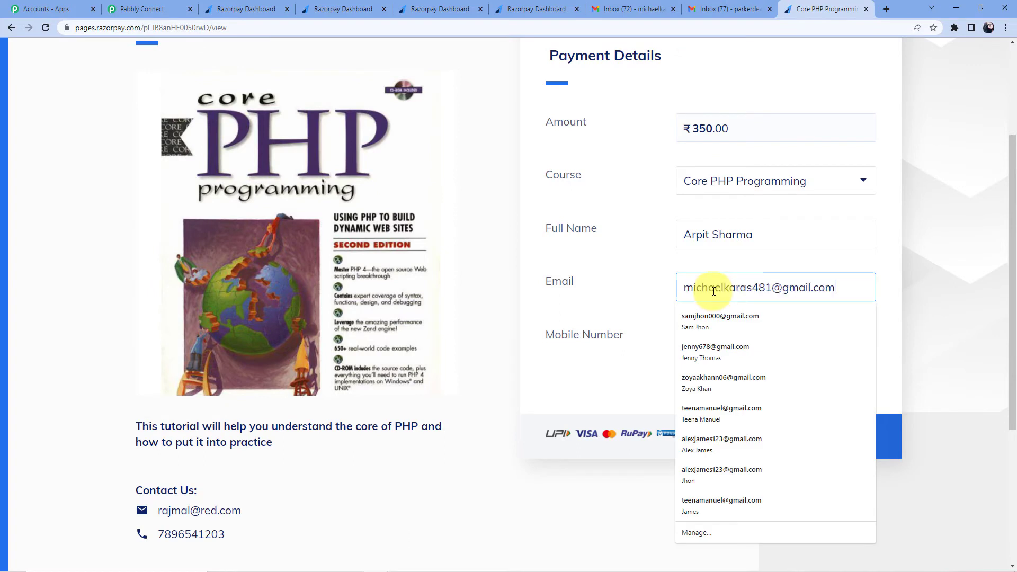
{"action": "key", "text": "ctrl+v"}
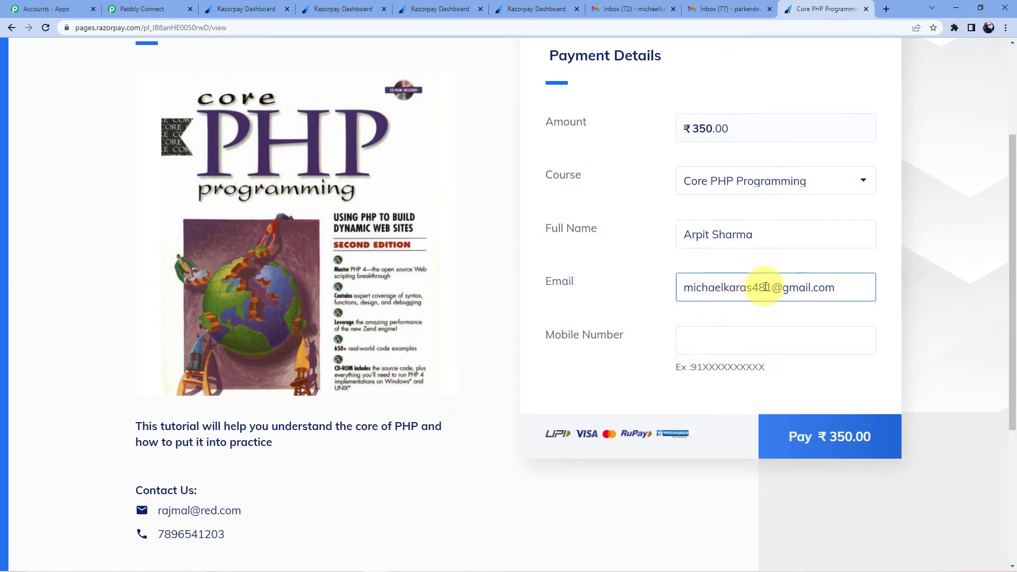
Step: Enter the buyer's mobile number and submit the form to pay ₹350
{"action": "left_click", "coordinate": [727, 334]}
{"action": "type", "text": "9876545678"}
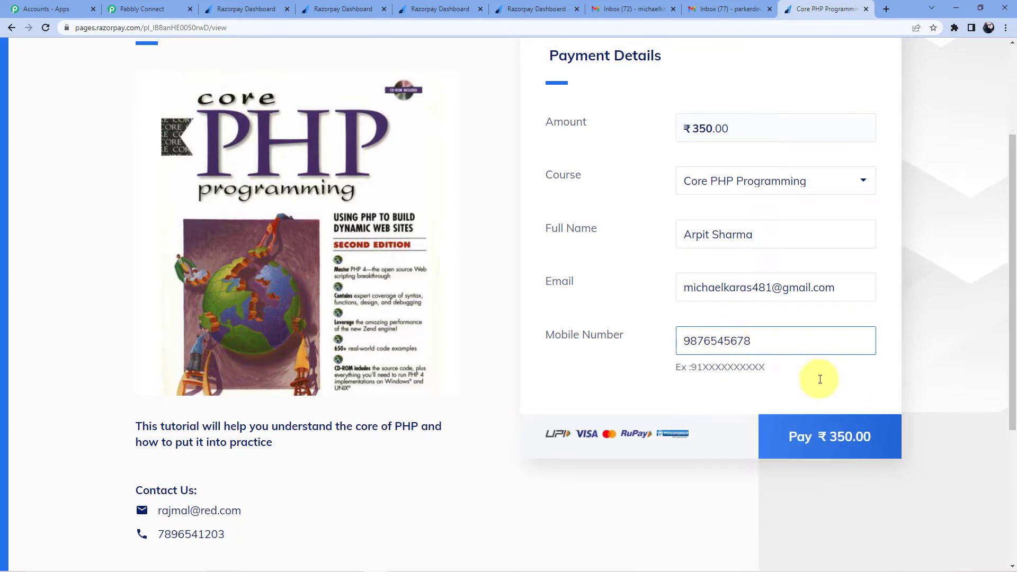
{"action": "left_click", "coordinate": [831, 434]}
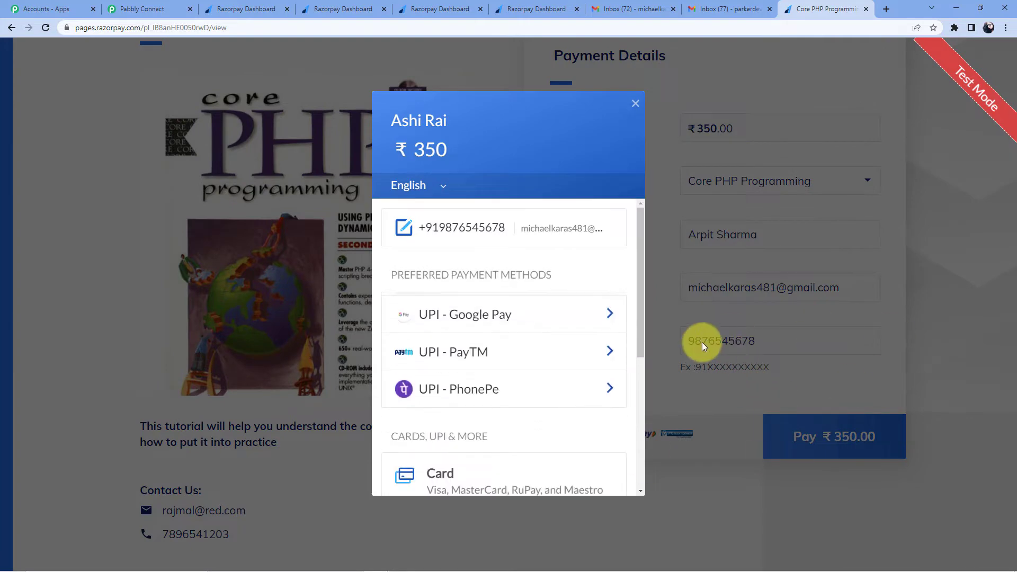
Step: Choose card payment in Razorpay Checkout and opt to enter a new card
{"action": "left_click", "coordinate": [141, 9]}
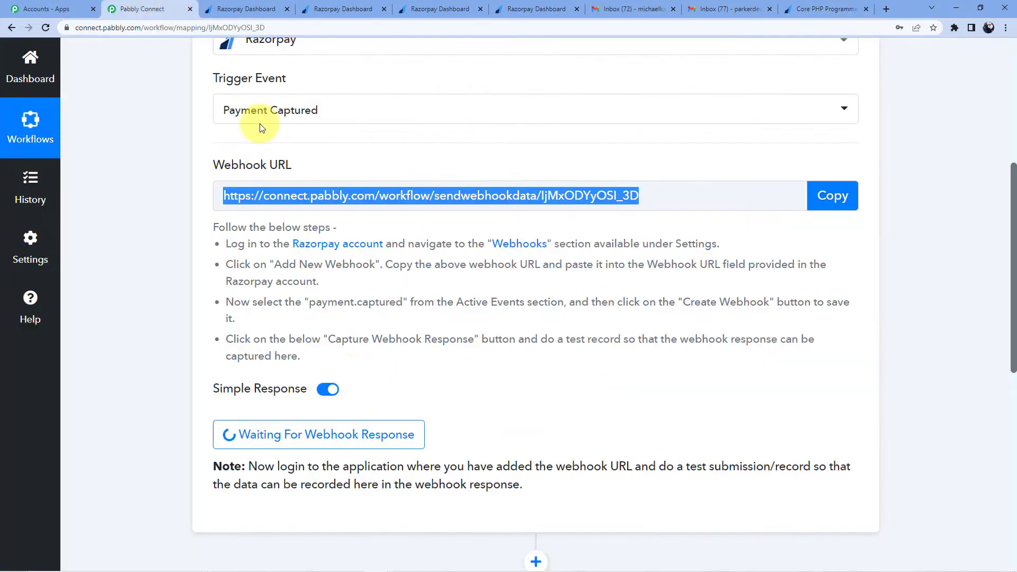
{"action": "scroll", "coordinate": [426, 341], "scroll_direction": "down", "scroll_amount": 4}
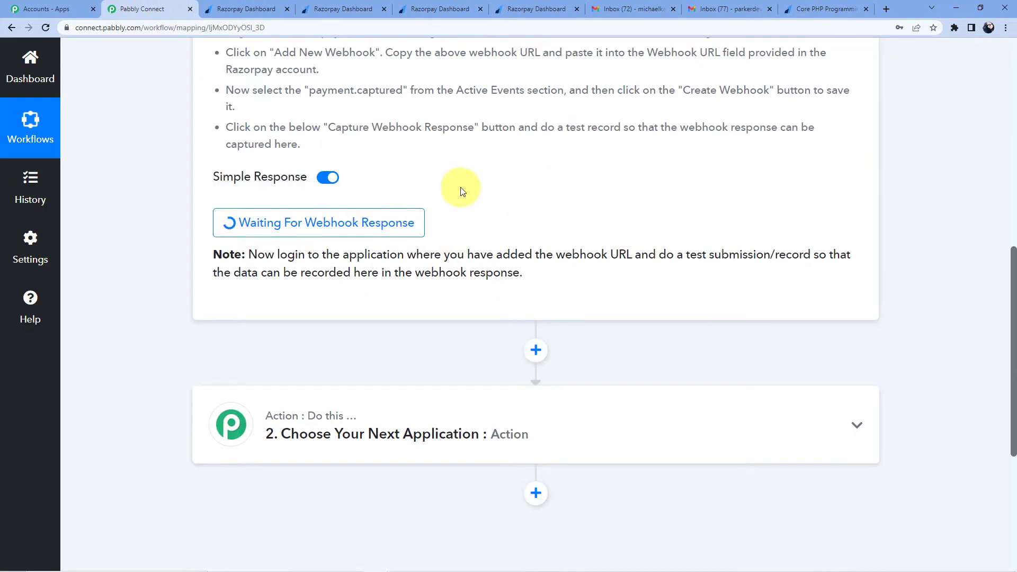
{"action": "left_click", "coordinate": [826, 8]}
{"action": "scroll", "coordinate": [525, 265], "scroll_direction": "down", "scroll_amount": 4}
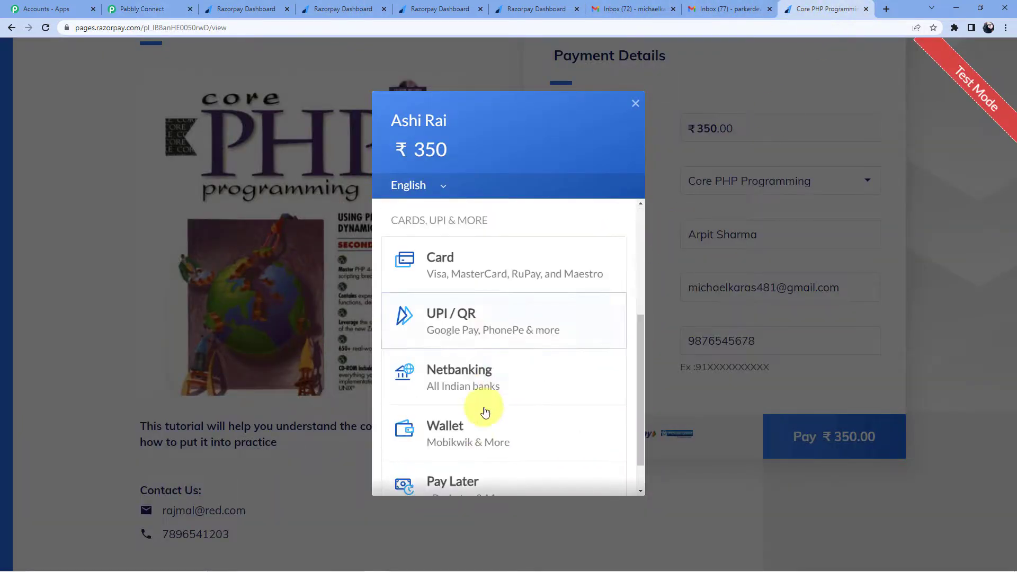
{"action": "left_click", "coordinate": [477, 260]}
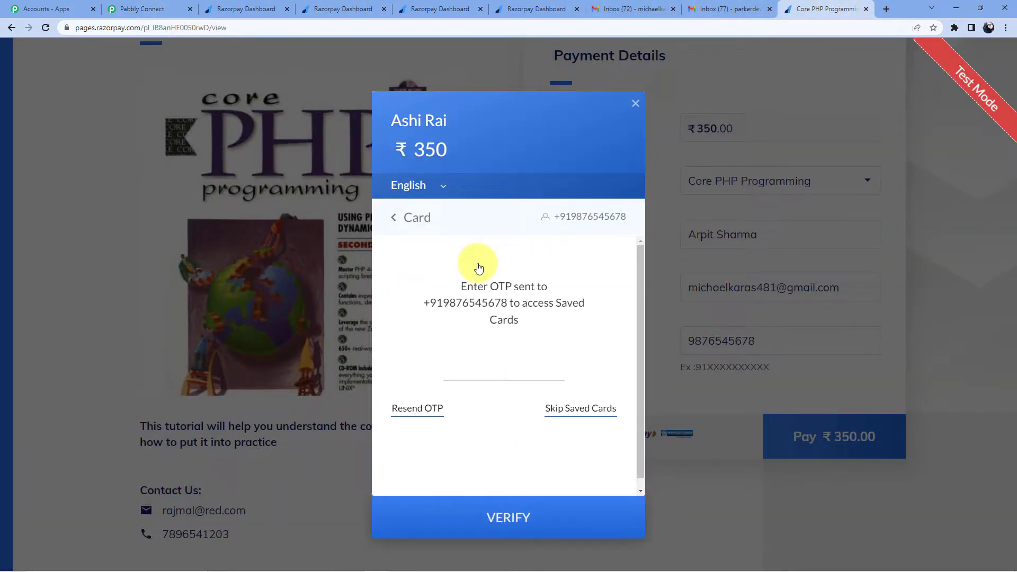
{"action": "left_click", "coordinate": [560, 409]}
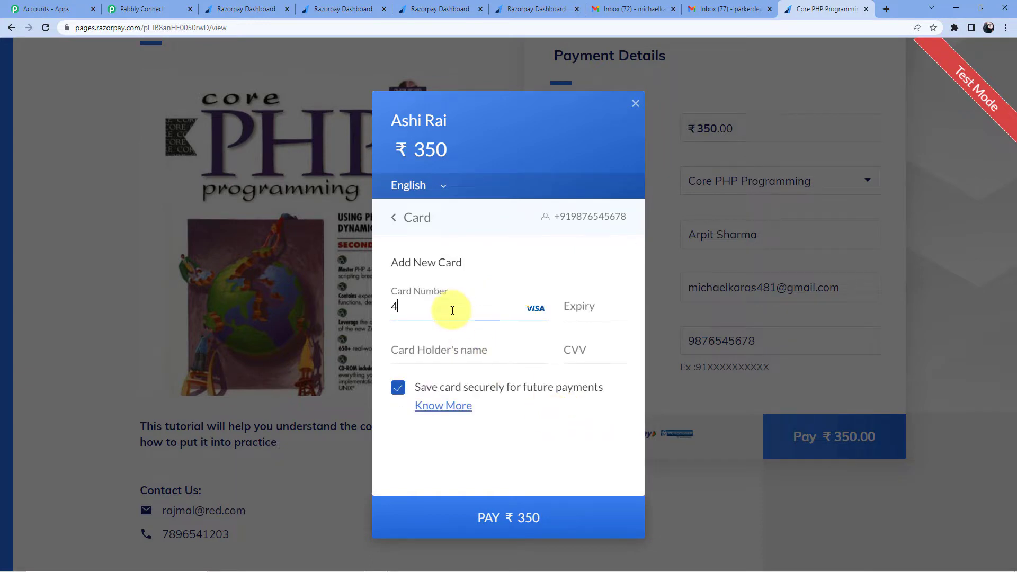
Step: Enter the test card number, expiry date, cardholder name and security code
{"action": "type", "text": "4111 1111 1111 1111"}
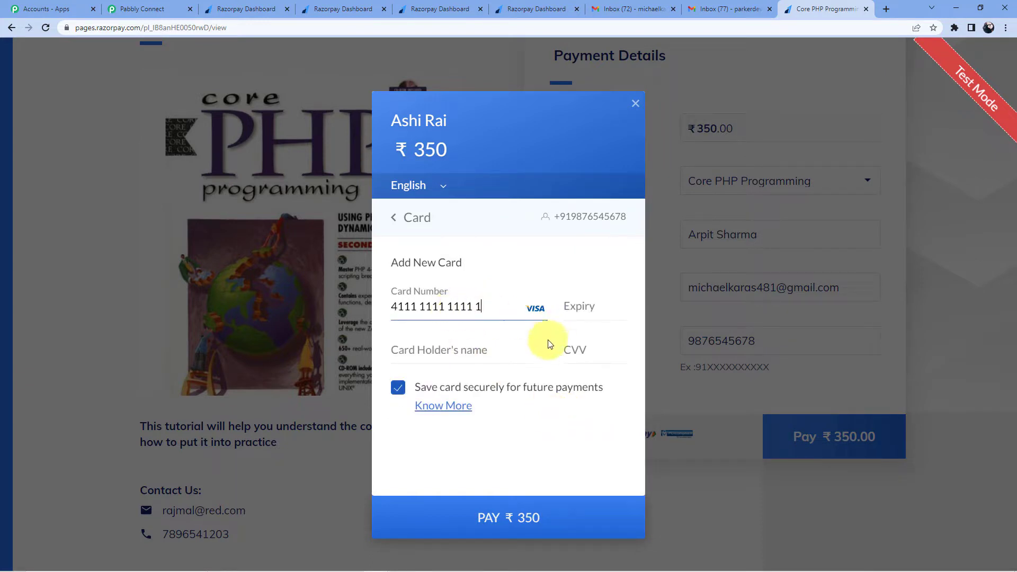
{"action": "left_click", "coordinate": [580, 308]}
{"action": "type", "text": "023"}
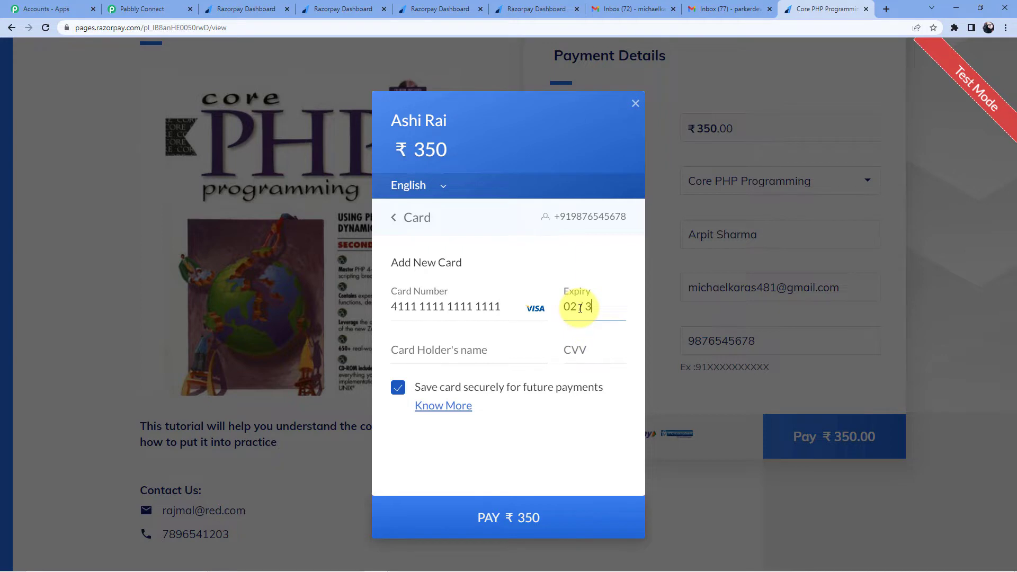
{"action": "type", "text": "43"}
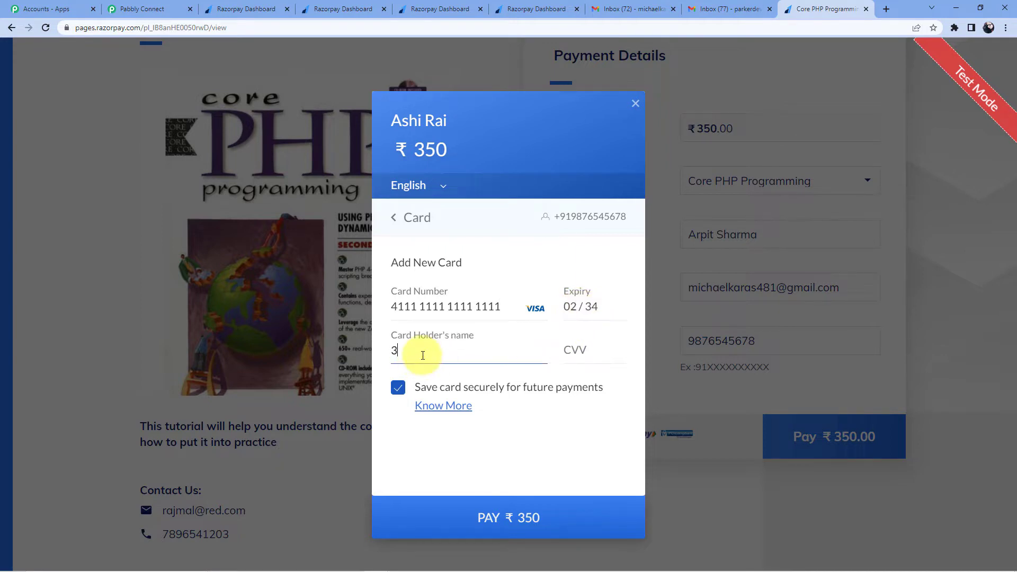
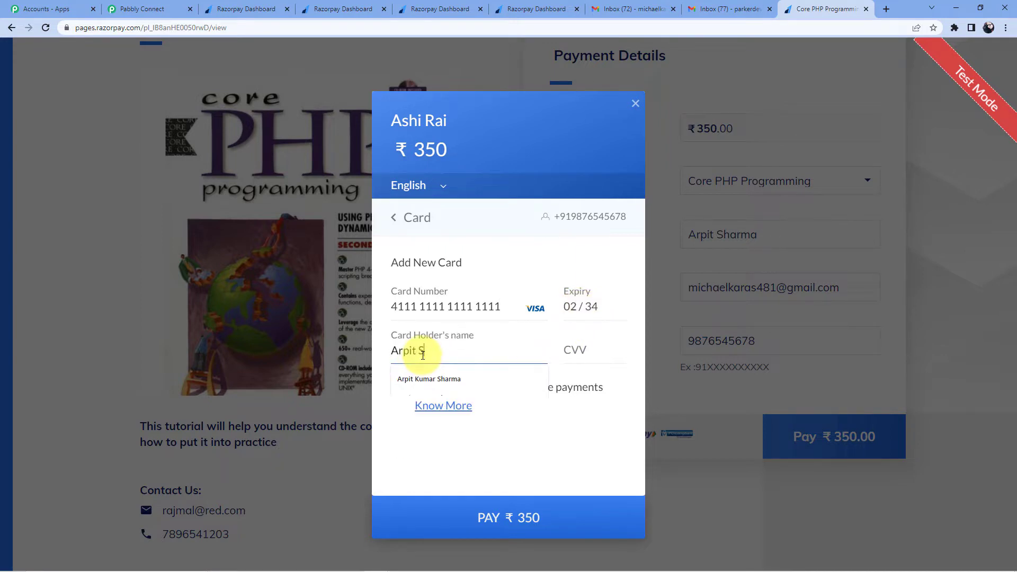
{"action": "left_click", "coordinate": [418, 379]}
{"action": "left_click", "coordinate": [589, 350]}
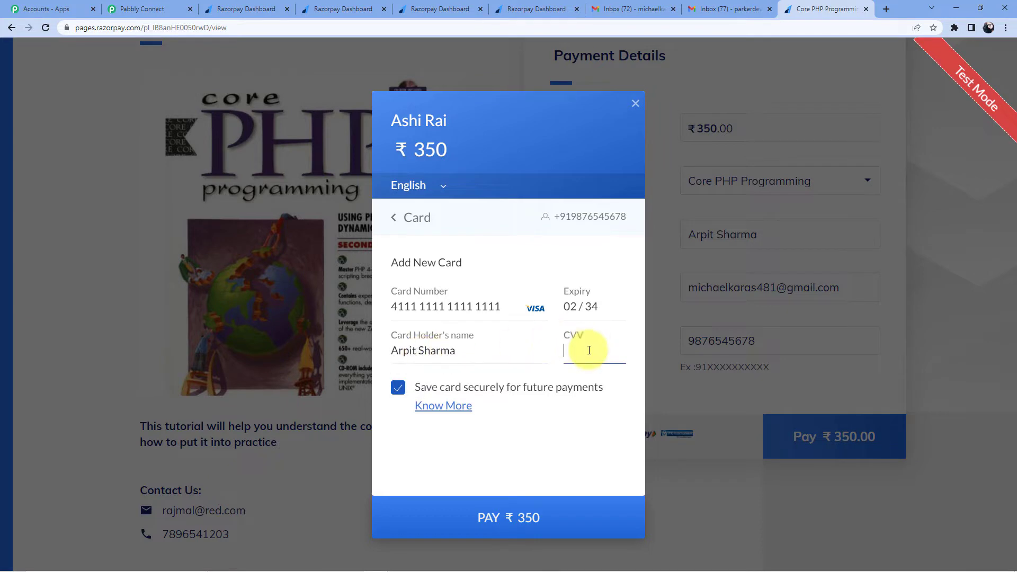
Step: Pay ₹350 without saving the card and submit the OTP to complete payment
{"action": "left_click", "coordinate": [550, 528]}
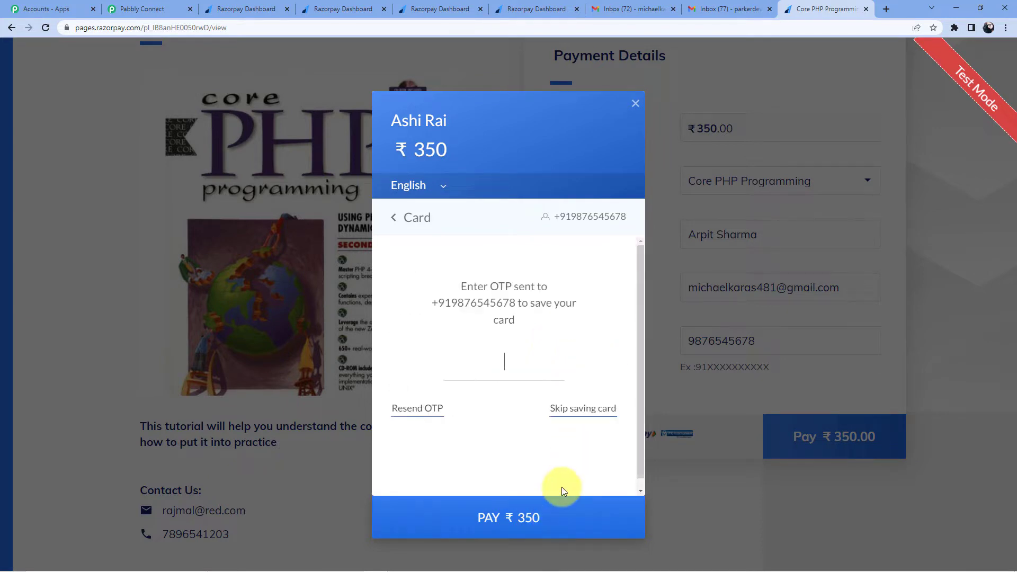
{"action": "left_click", "coordinate": [565, 412]}
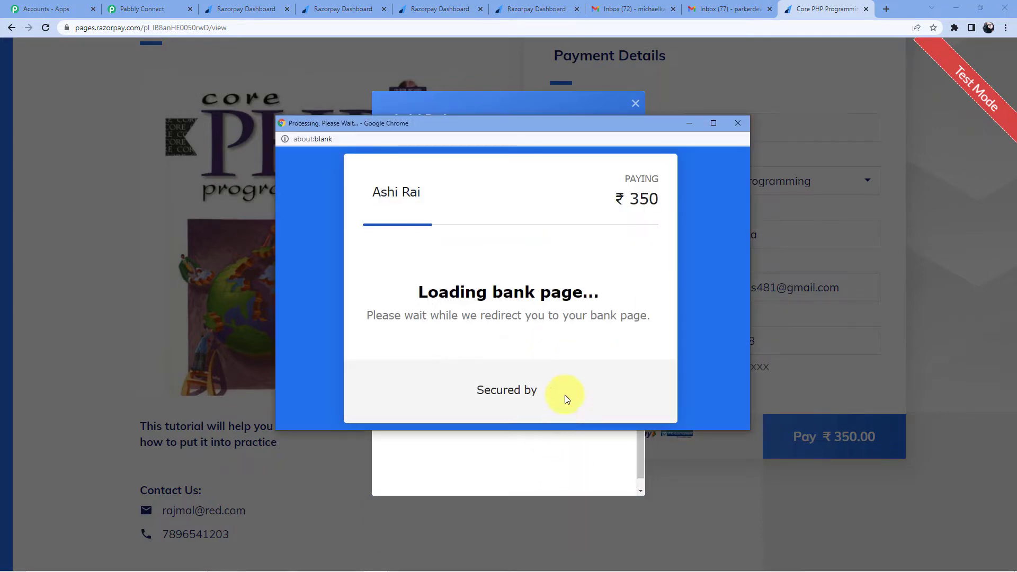
{"action": "scroll", "coordinate": [513, 319], "scroll_direction": "down", "scroll_amount": 4}
{"action": "left_click", "coordinate": [377, 215]}
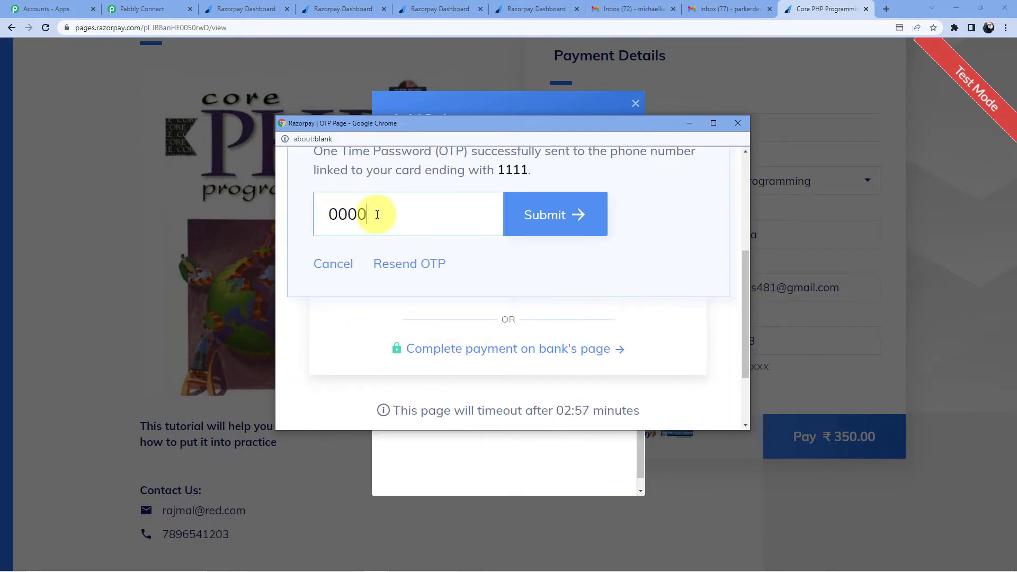
{"action": "left_click", "coordinate": [524, 226]}
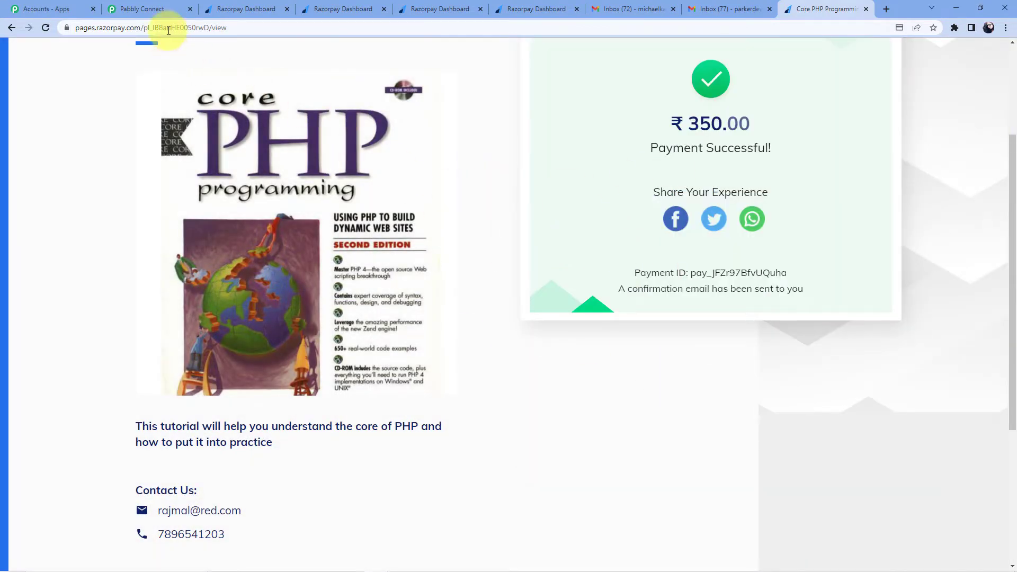
{"action": "left_click", "coordinate": [163, 7]}
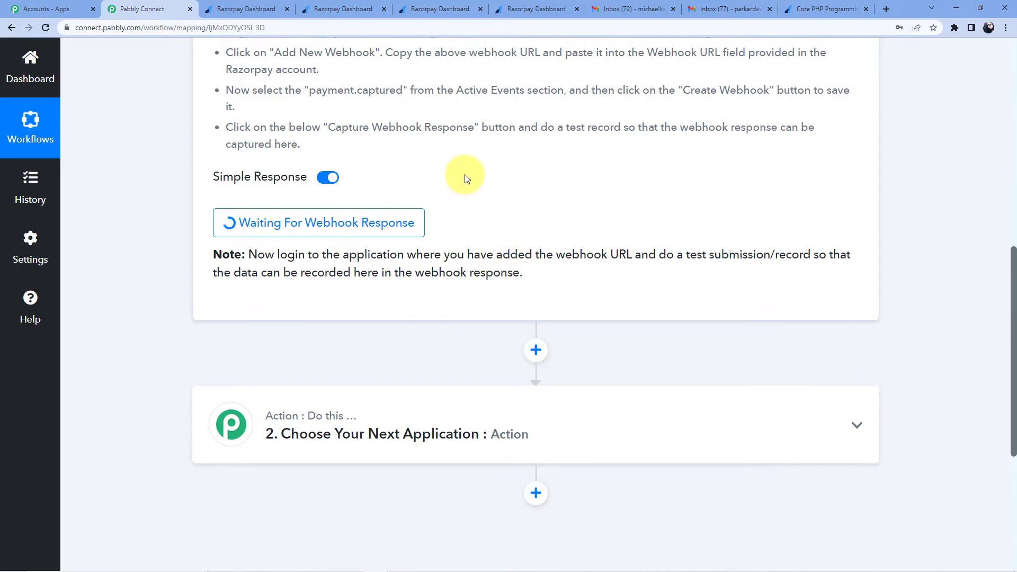
Step: Review the webhook response's amount 35000 and the customer's e-mail field
{"action": "scroll", "coordinate": [556, 211], "scroll_direction": "down", "scroll_amount": 5}
{"action": "scroll", "coordinate": [608, 173], "scroll_direction": "down", "scroll_amount": 3}
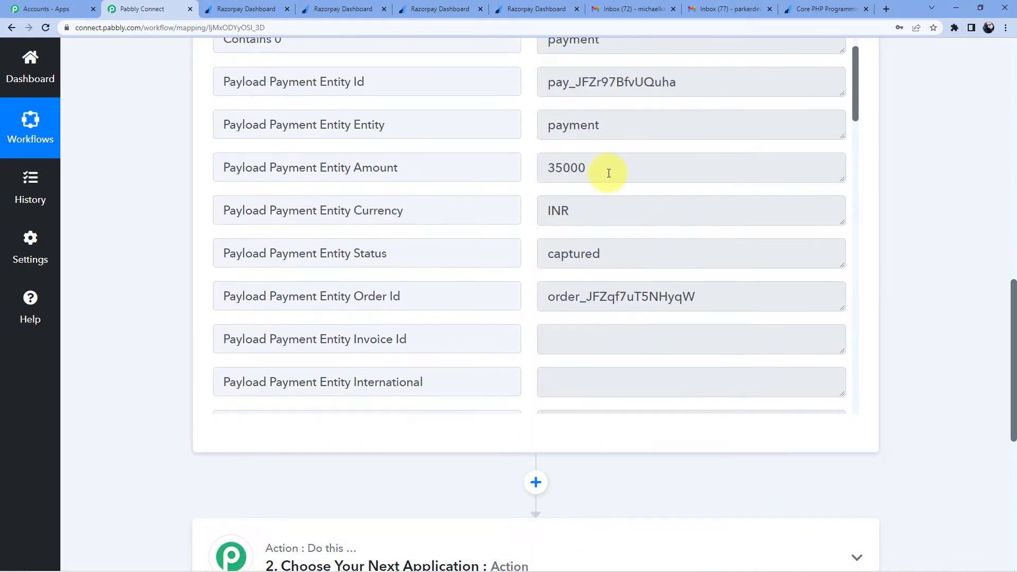
{"action": "left_click", "coordinate": [572, 170]}
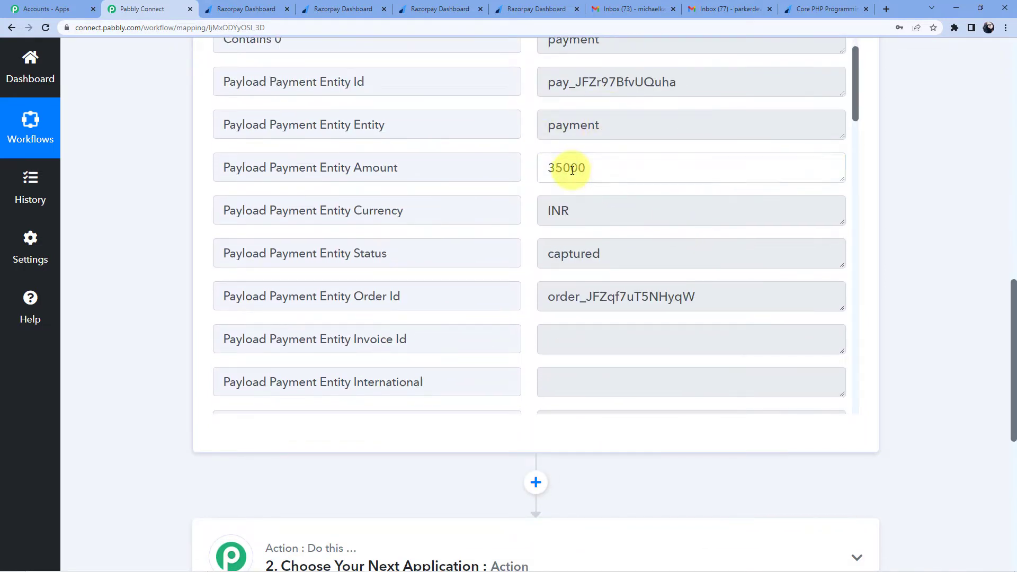
{"action": "scroll", "coordinate": [575, 179], "scroll_direction": "down", "scroll_amount": 7}
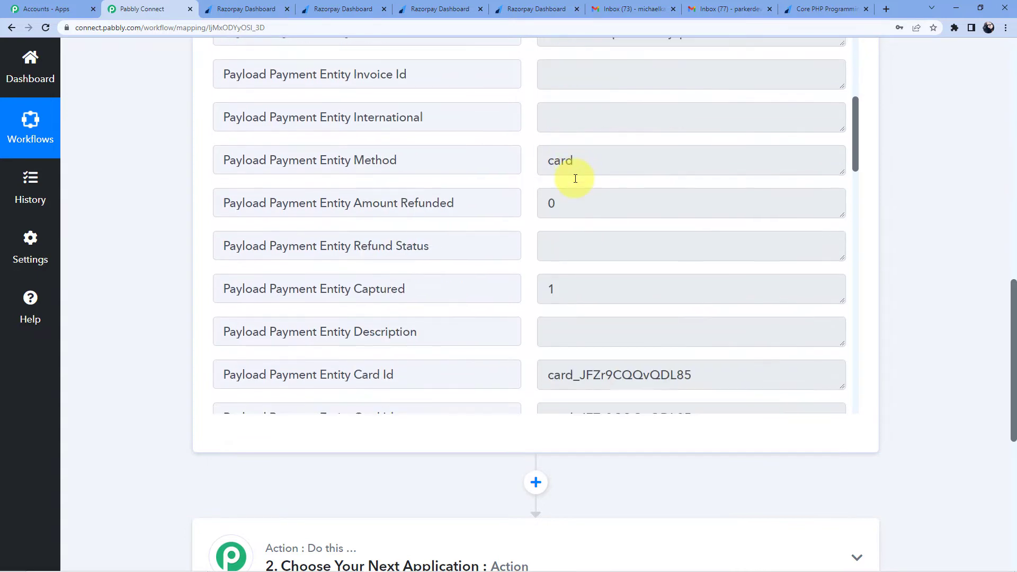
{"action": "scroll", "coordinate": [575, 178], "scroll_direction": "up", "scroll_amount": 5}
{"action": "scroll", "coordinate": [576, 179], "scroll_direction": "down", "scroll_amount": 5}
{"action": "scroll", "coordinate": [576, 178], "scroll_direction": "down", "scroll_amount": 17}
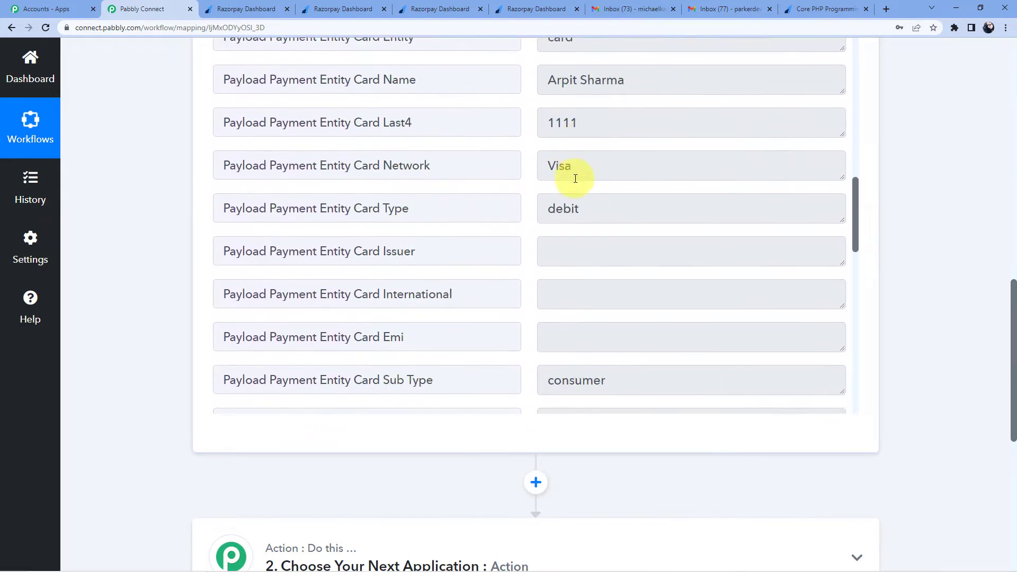
{"action": "scroll", "coordinate": [571, 182], "scroll_direction": "down", "scroll_amount": 2}
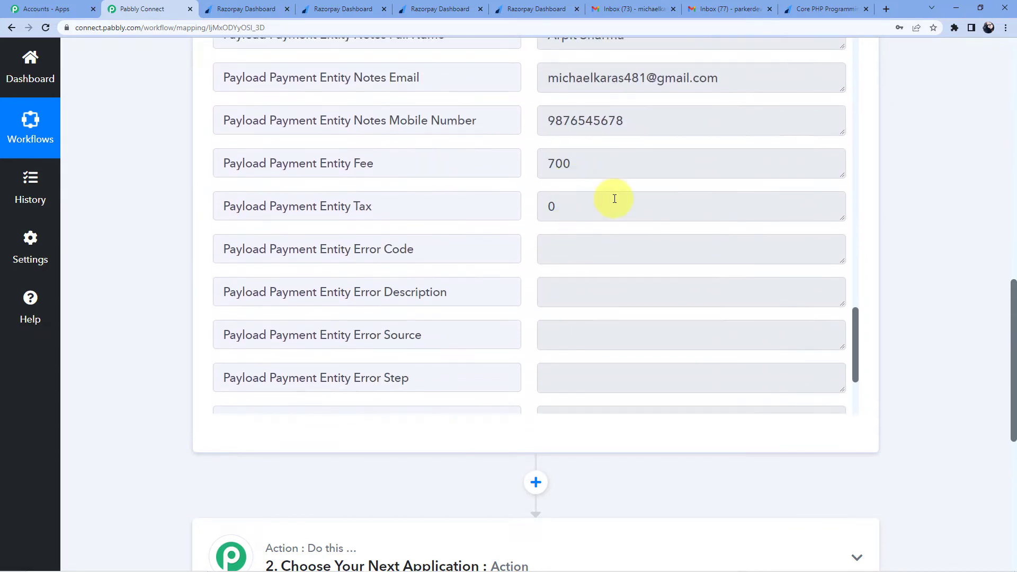
{"action": "scroll", "coordinate": [581, 227], "scroll_direction": "up", "scroll_amount": 1}
{"action": "left_click_drag", "start_coordinate": [546, 133], "coordinate": [733, 135]}
Step: Inspect the order id and remaining fields, down to the Choose Your Next Application card
{"action": "scroll", "coordinate": [551, 199], "scroll_direction": "up", "scroll_amount": 6}
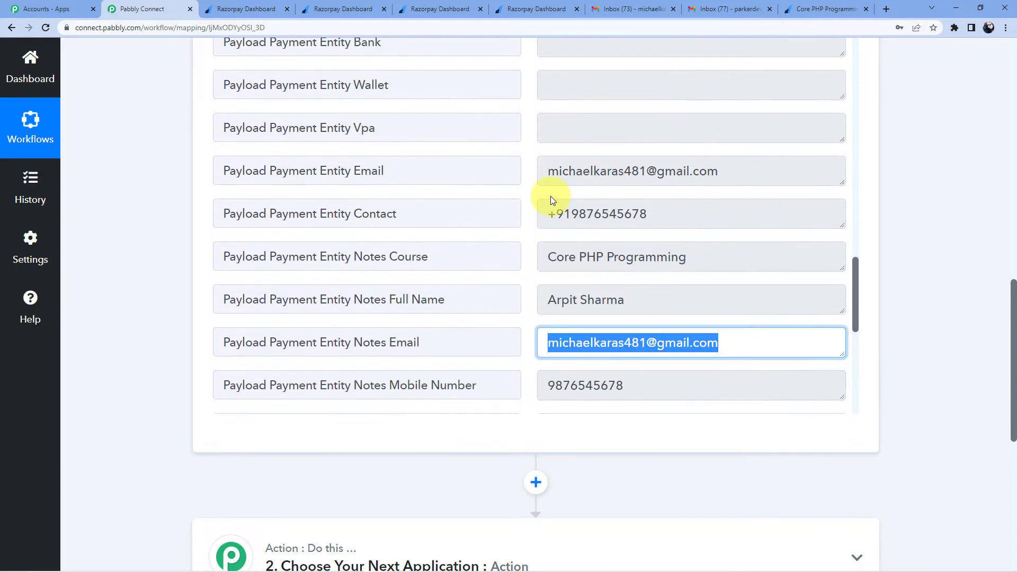
{"action": "scroll", "coordinate": [459, 194], "scroll_direction": "down", "scroll_amount": 8}
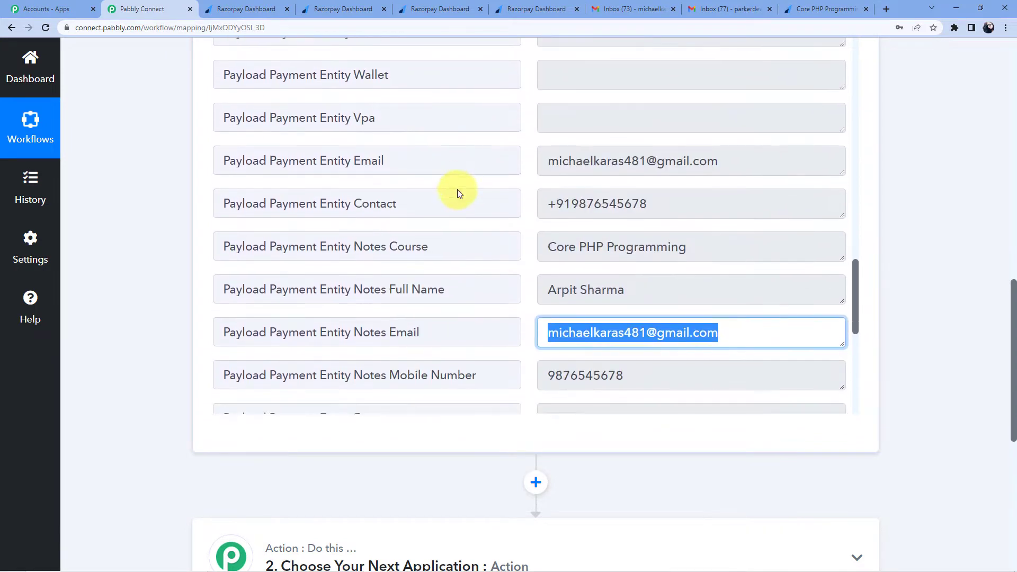
{"action": "scroll", "coordinate": [456, 189], "scroll_direction": "down", "scroll_amount": 2}
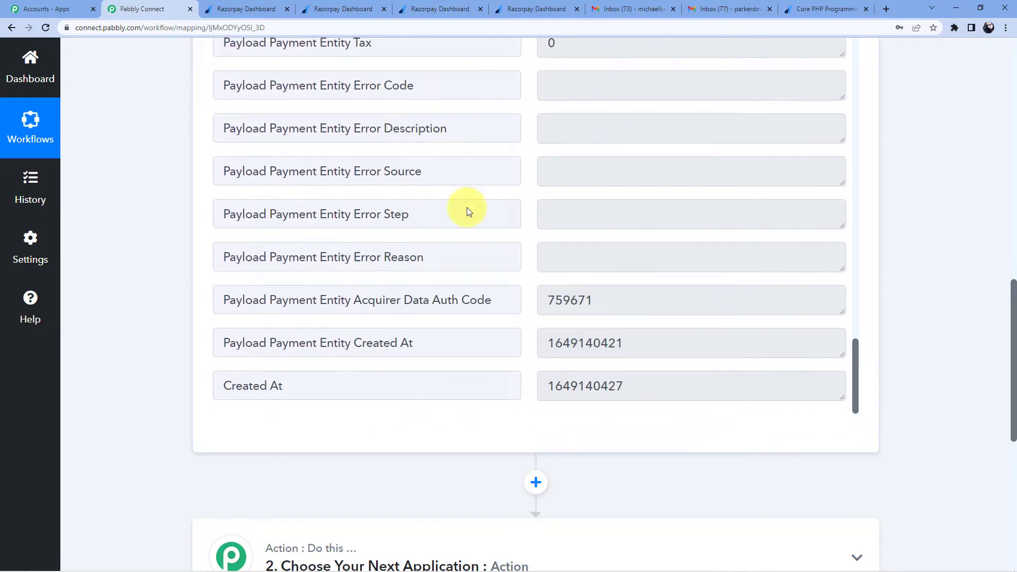
{"action": "scroll", "coordinate": [485, 212], "scroll_direction": "up", "scroll_amount": 5}
{"action": "scroll", "coordinate": [485, 212], "scroll_direction": "up", "scroll_amount": 11}
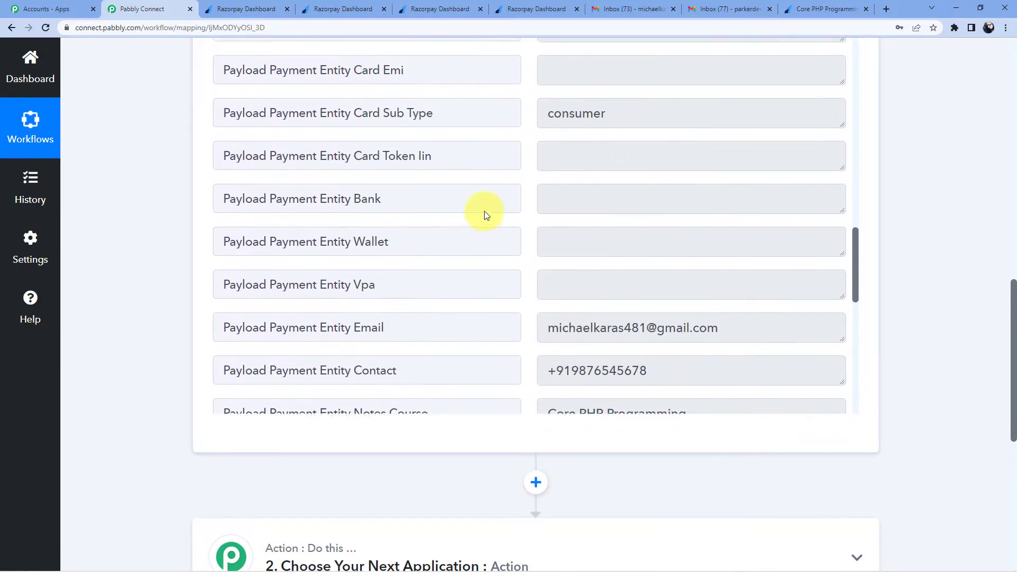
{"action": "scroll", "coordinate": [503, 234], "scroll_direction": "up", "scroll_amount": 5}
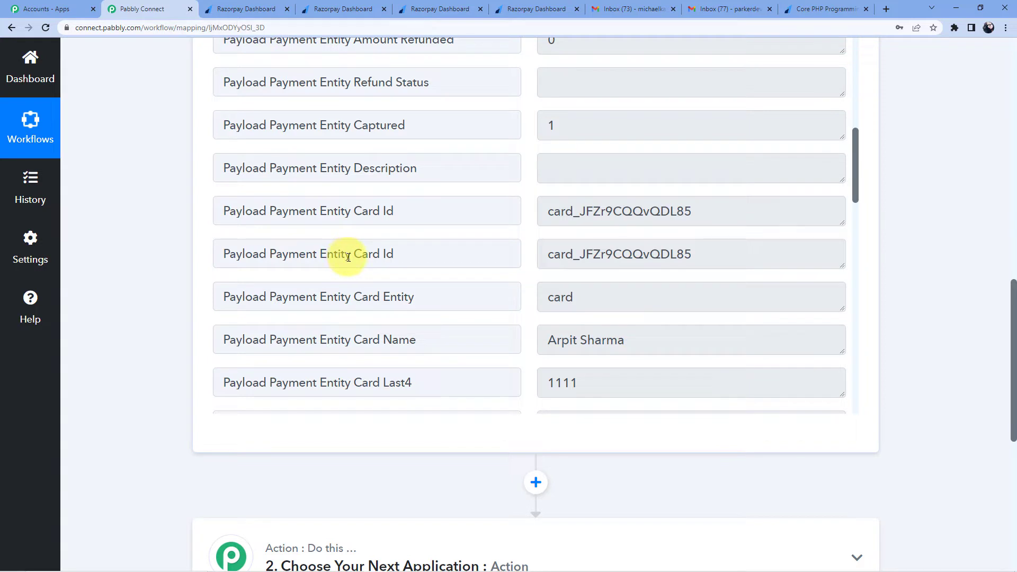
{"action": "scroll", "coordinate": [348, 257], "scroll_direction": "up", "scroll_amount": 5}
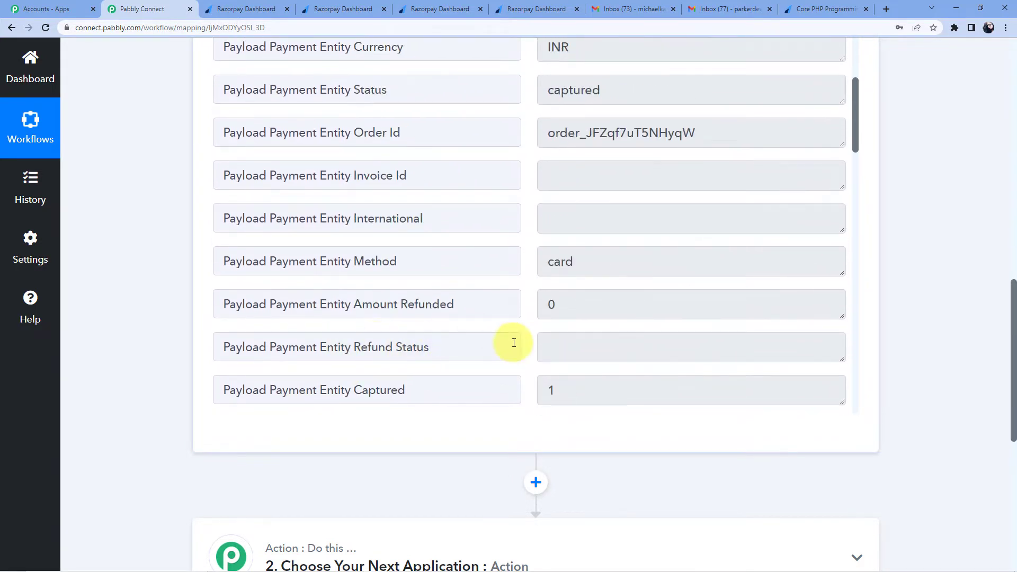
{"action": "scroll", "coordinate": [503, 341], "scroll_direction": "up", "scroll_amount": 3}
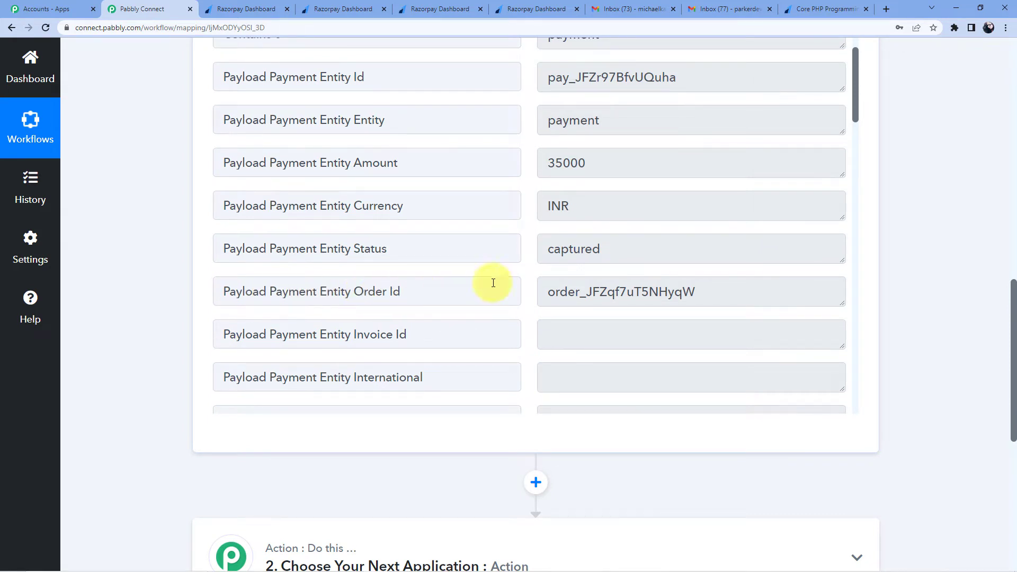
{"action": "left_click_drag", "start_coordinate": [554, 292], "coordinate": [695, 293]}
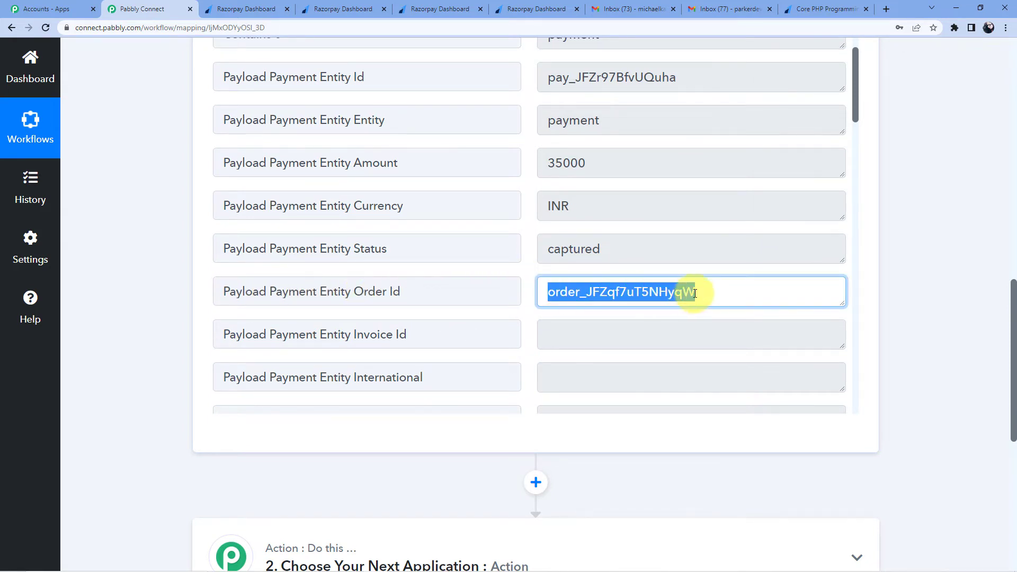
{"action": "scroll", "coordinate": [662, 275], "scroll_direction": "down", "scroll_amount": 2}
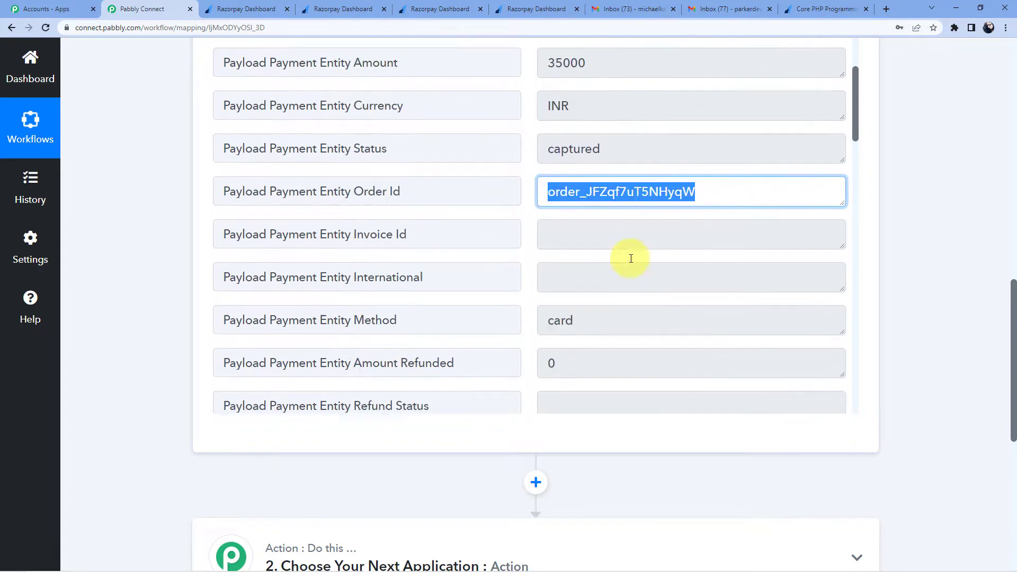
{"action": "scroll", "coordinate": [490, 185], "scroll_direction": "down", "scroll_amount": 10}
{"action": "scroll", "coordinate": [492, 183], "scroll_direction": "down", "scroll_amount": 5}
{"action": "scroll", "coordinate": [617, 95], "scroll_direction": "up", "scroll_amount": 2}
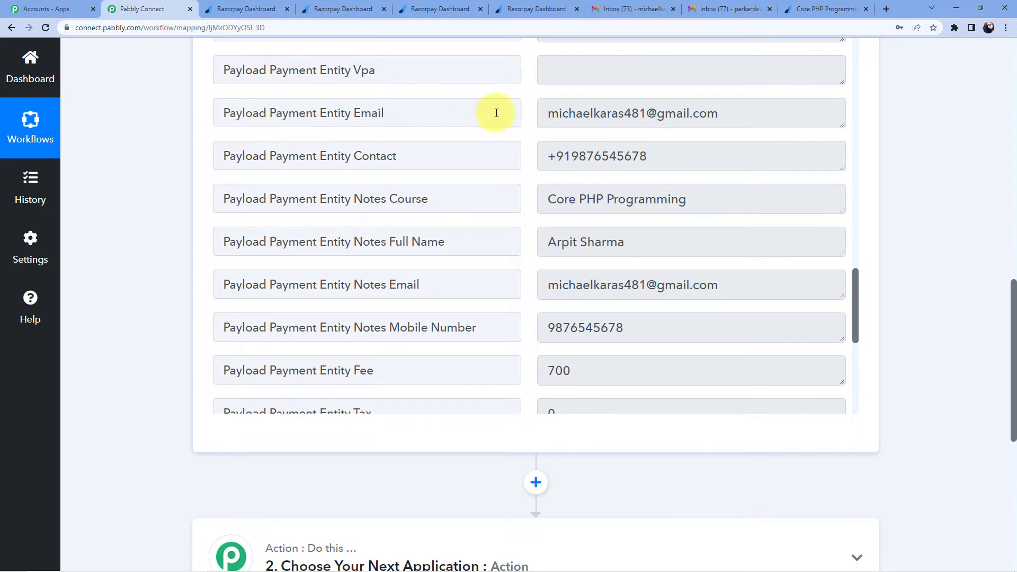
{"action": "scroll", "coordinate": [156, 260], "scroll_direction": "down", "scroll_amount": 8}
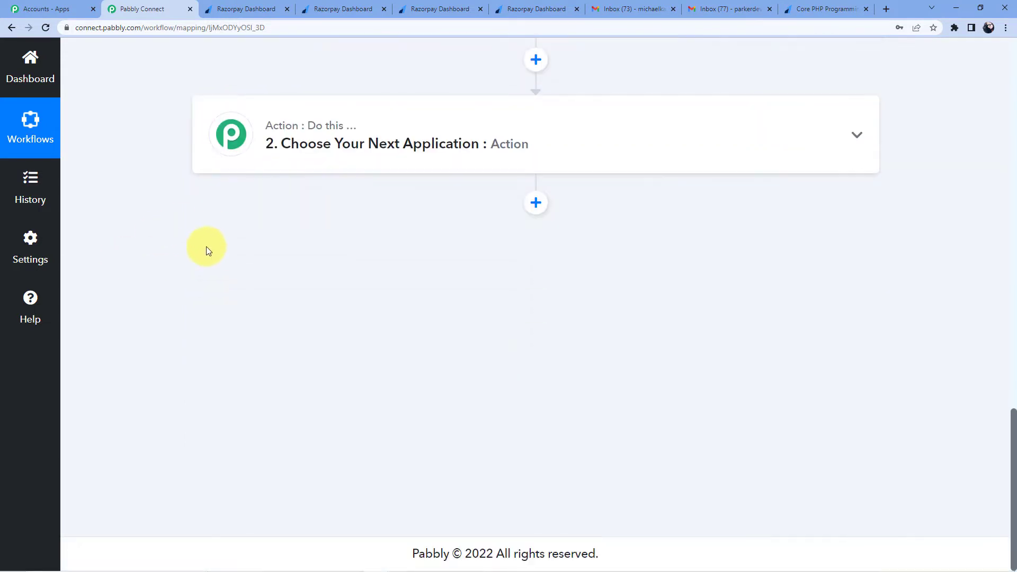
{"action": "left_click", "coordinate": [318, 143]}
Step: Add a Text Formatter step with the Split Text action event
{"action": "left_click", "coordinate": [312, 234]}
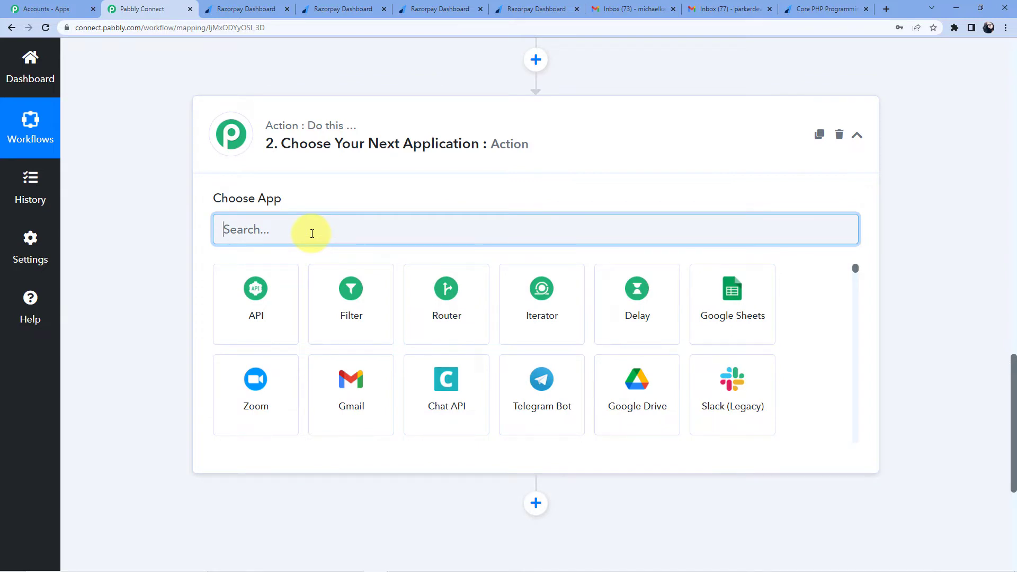
{"action": "type", "text": "Text"}
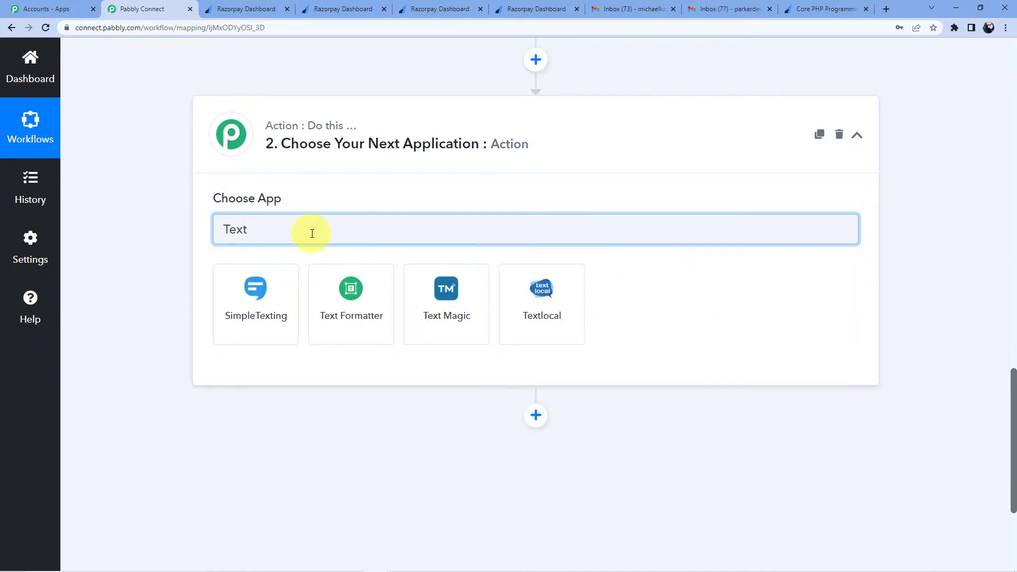
{"action": "left_click", "coordinate": [372, 286]}
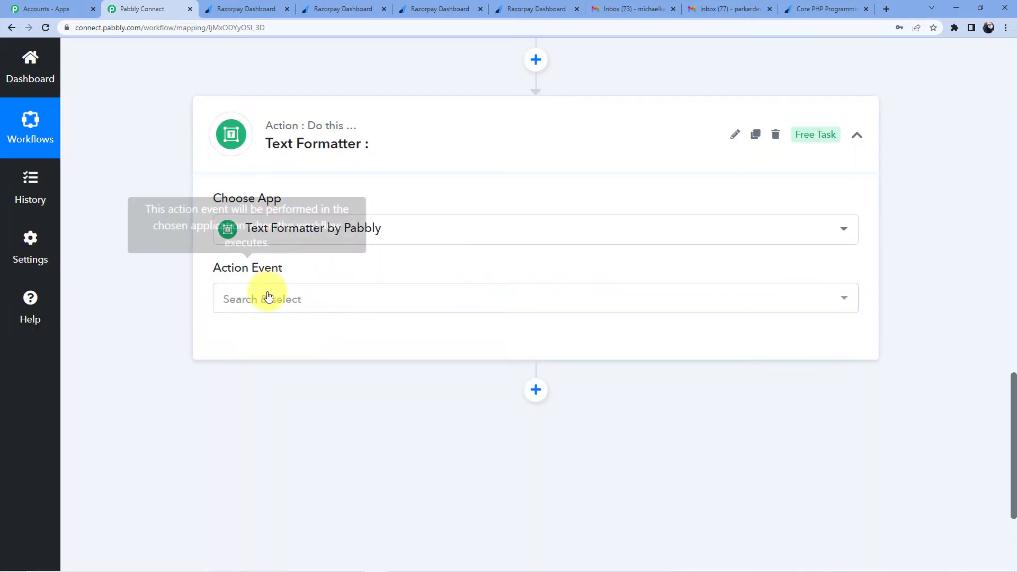
{"action": "left_click", "coordinate": [267, 297]}
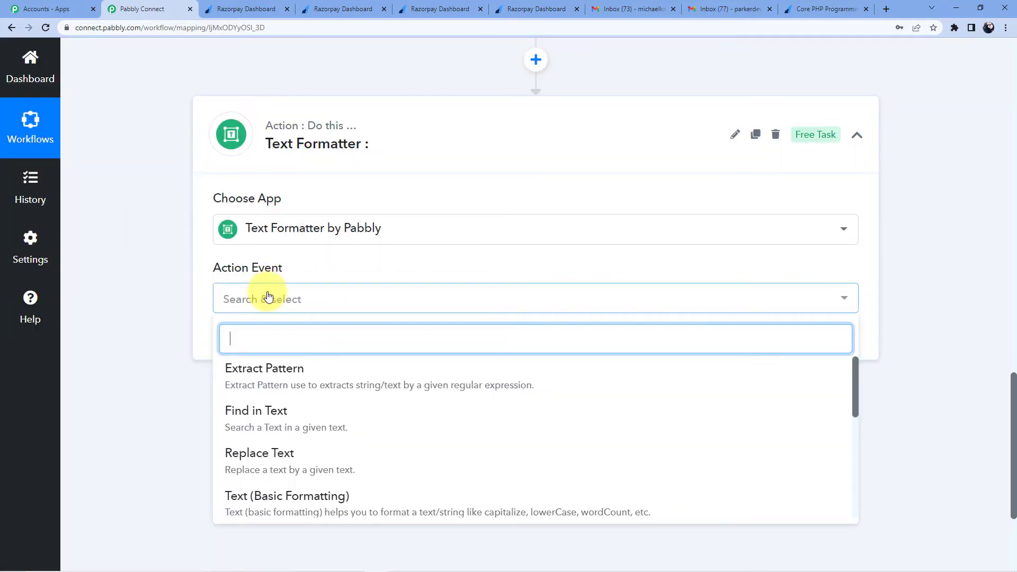
{"action": "type", "text": "Split"}
{"action": "left_click", "coordinate": [244, 375]}
{"action": "left_click", "coordinate": [273, 353]}
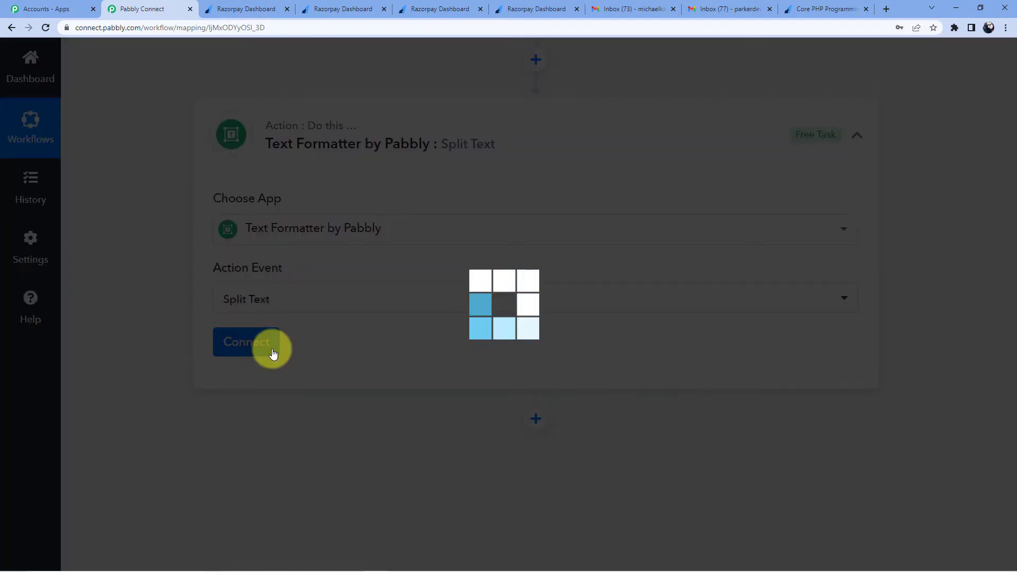
Step: Map the Razorpay Payment Captured e-mail field as the text to split
{"action": "scroll", "coordinate": [408, 231], "scroll_direction": "down", "scroll_amount": 4}
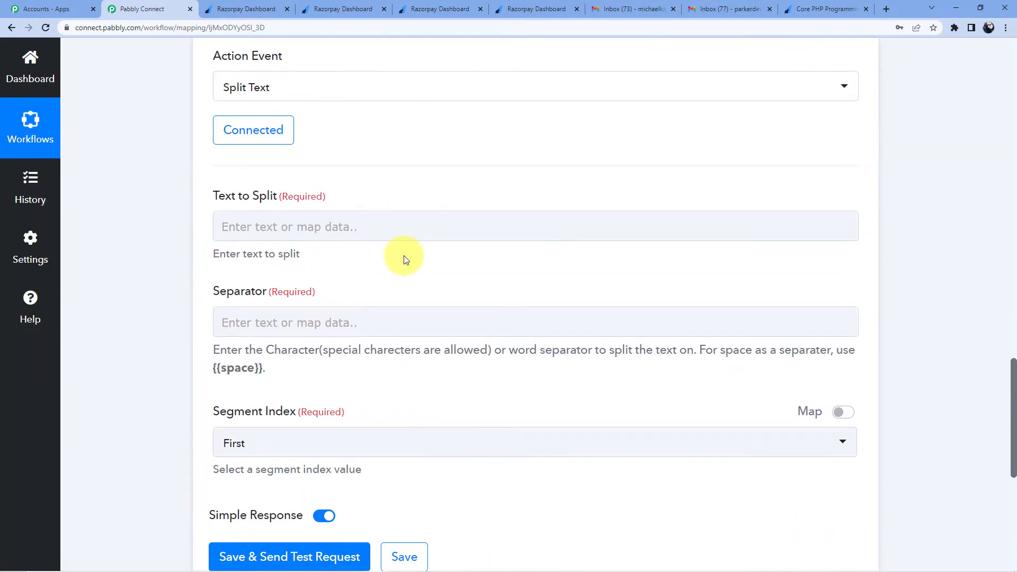
{"action": "scroll", "coordinate": [409, 334], "scroll_direction": "up", "scroll_amount": 12}
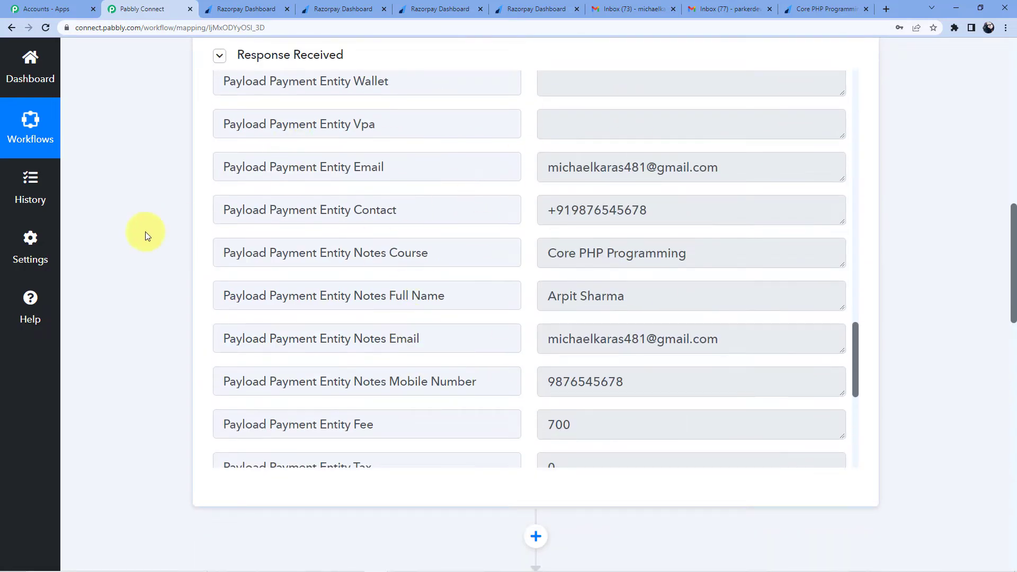
{"action": "scroll", "coordinate": [130, 226], "scroll_direction": "down", "scroll_amount": 12}
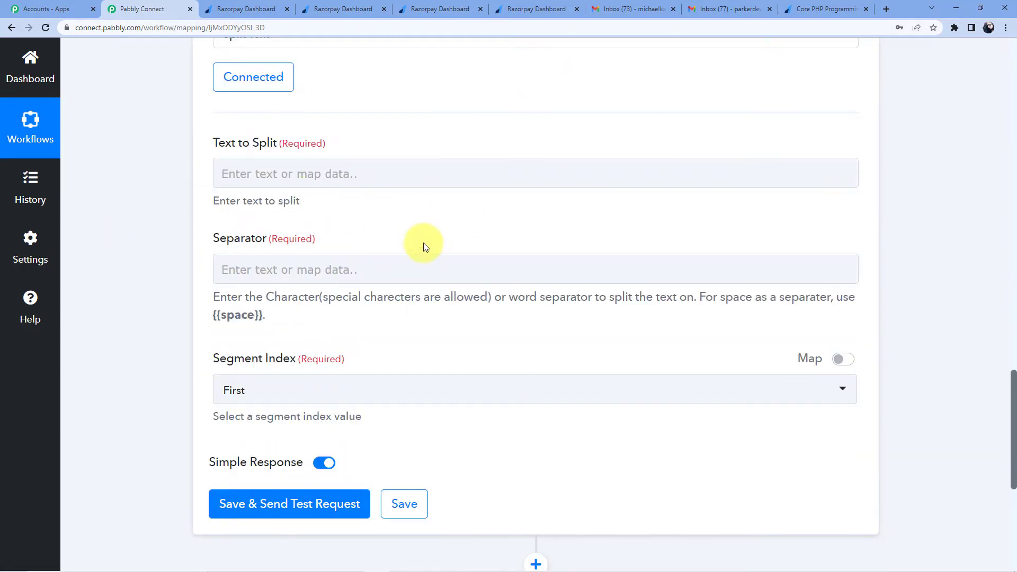
{"action": "left_click", "coordinate": [254, 170]}
{"action": "scroll", "coordinate": [342, 249], "scroll_direction": "down", "scroll_amount": 2}
{"action": "left_click", "coordinate": [348, 200]}
{"action": "scroll", "coordinate": [362, 270], "scroll_direction": "down", "scroll_amount": 4}
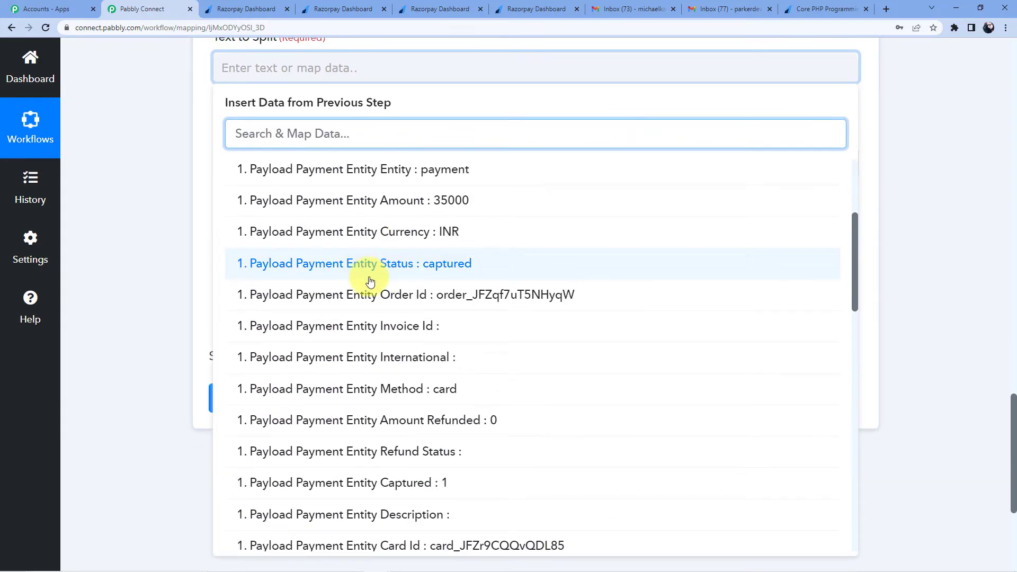
{"action": "scroll", "coordinate": [370, 282], "scroll_direction": "down", "scroll_amount": 11}
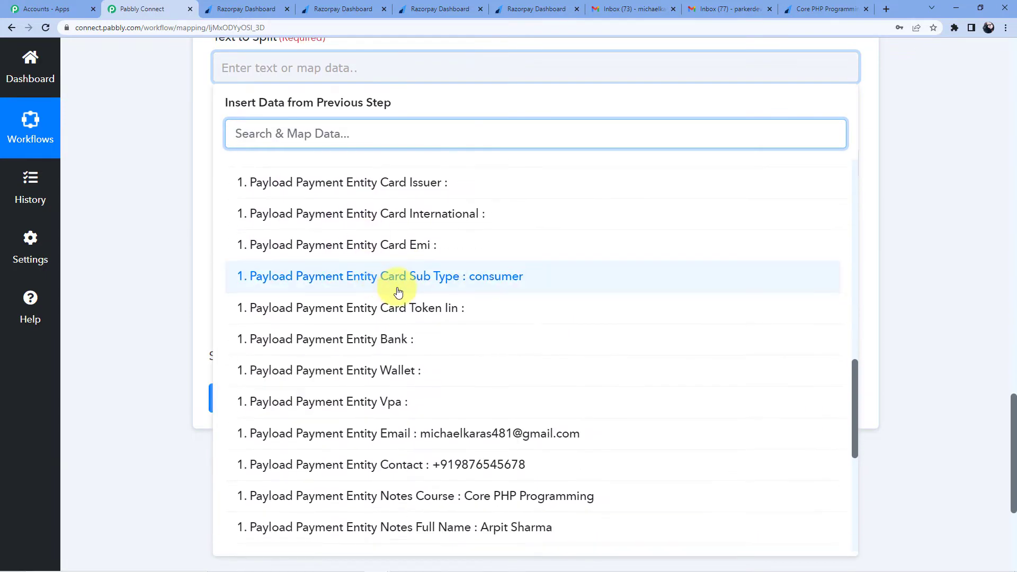
{"action": "scroll", "coordinate": [371, 371], "scroll_direction": "down", "scroll_amount": 1}
{"action": "left_click", "coordinate": [459, 381]}
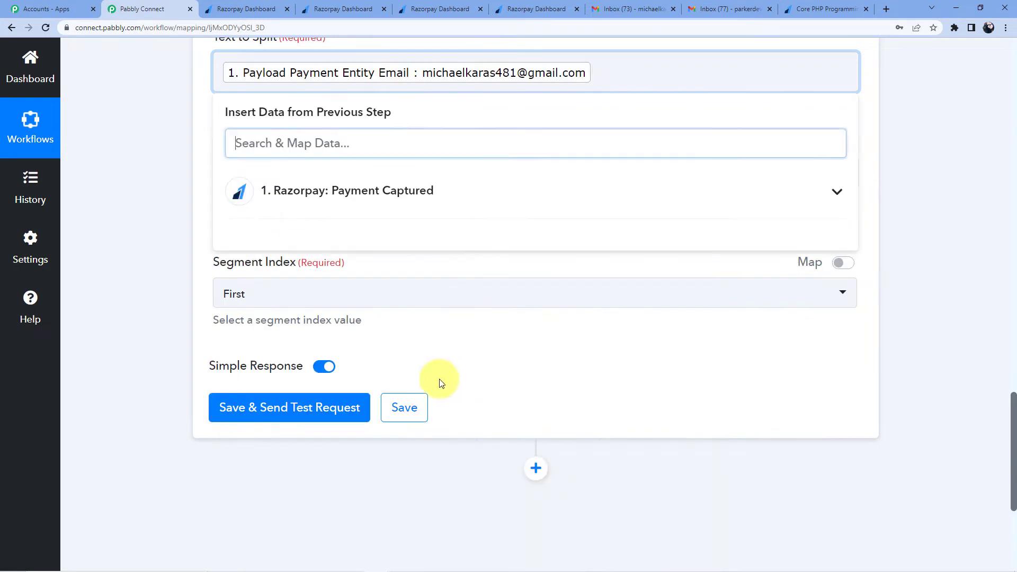
{"action": "left_click", "coordinate": [208, 175]}
Step: Set separator @ and segment index Last, then test; it returns gmail.com
{"action": "left_click", "coordinate": [268, 172]}
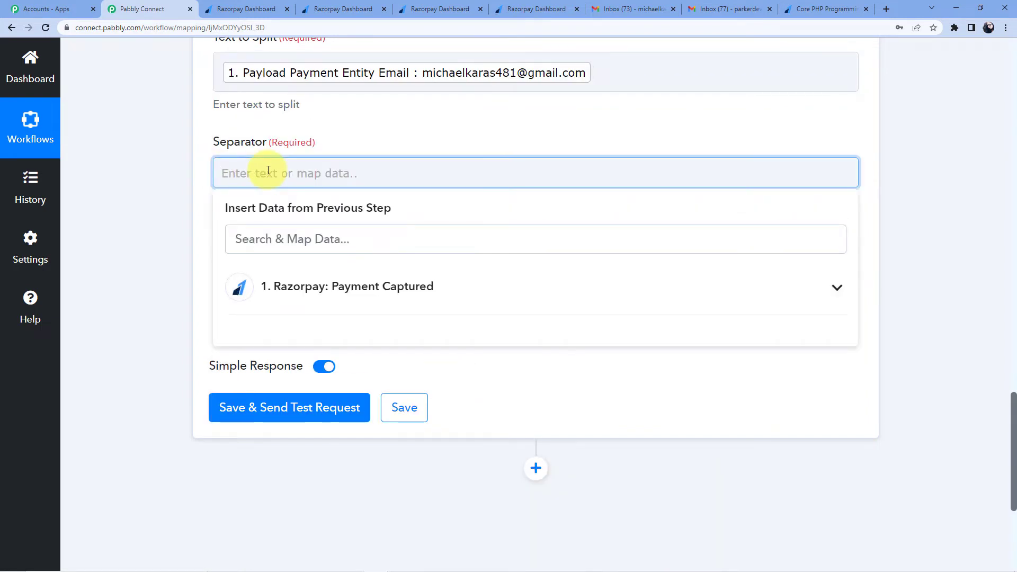
{"action": "left_click", "coordinate": [342, 121]}
{"action": "left_click", "coordinate": [268, 298]}
{"action": "left_click", "coordinate": [245, 418]}
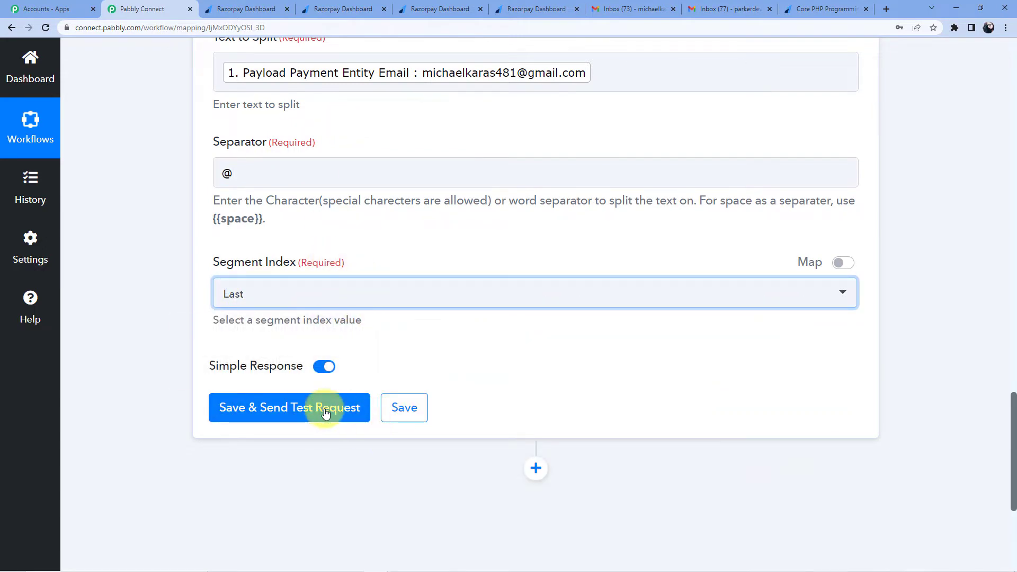
{"action": "left_click", "coordinate": [291, 412]}
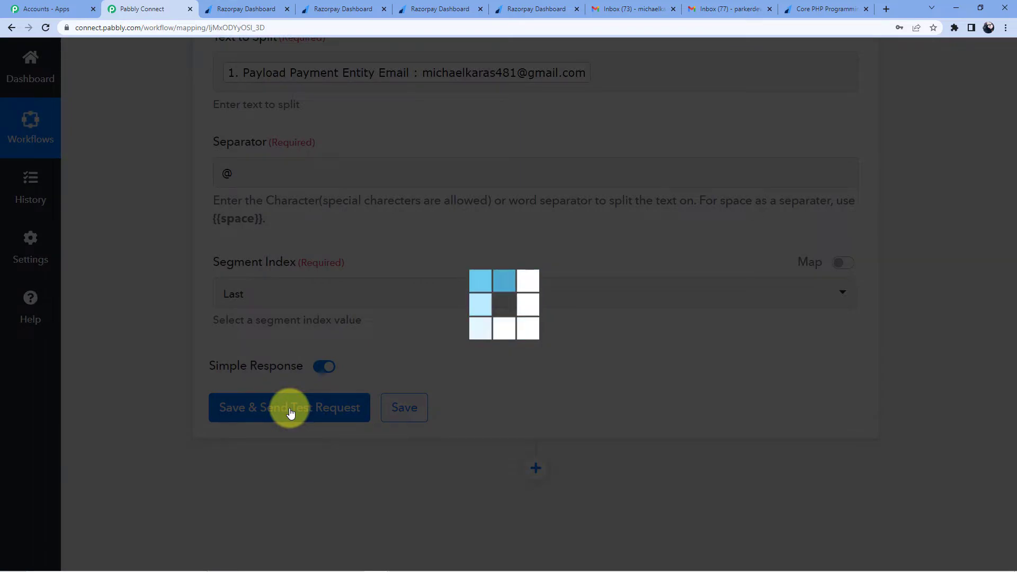
{"action": "scroll", "coordinate": [572, 307], "scroll_direction": "down", "scroll_amount": 4}
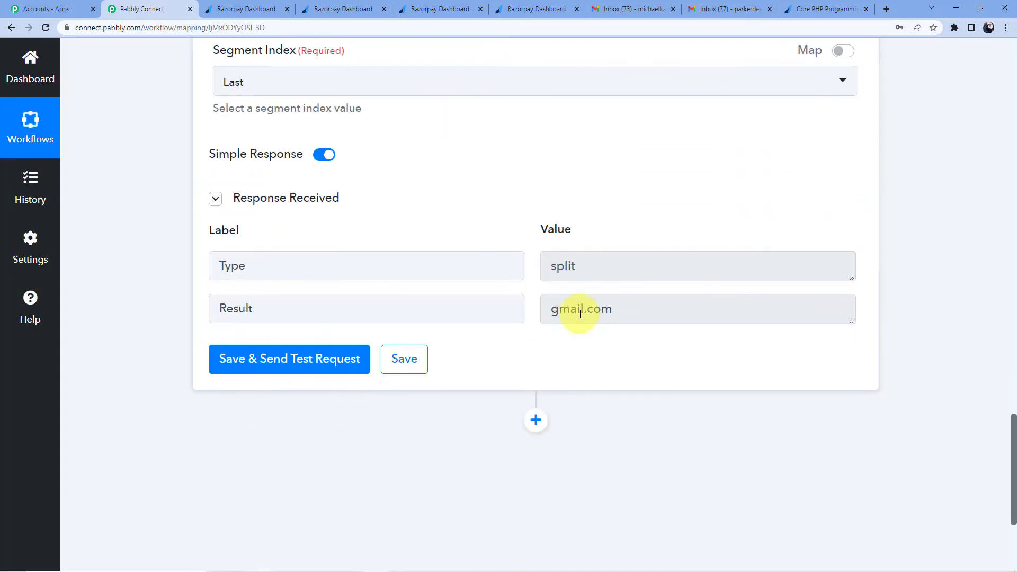
{"action": "scroll", "coordinate": [575, 309], "scroll_direction": "up", "scroll_amount": 4}
Step: Switch the segment index to First, retest, and check the returned username before @
{"action": "left_click", "coordinate": [267, 295]}
{"action": "left_click", "coordinate": [265, 363]}
{"action": "scroll", "coordinate": [329, 344], "scroll_direction": "down", "scroll_amount": 3}
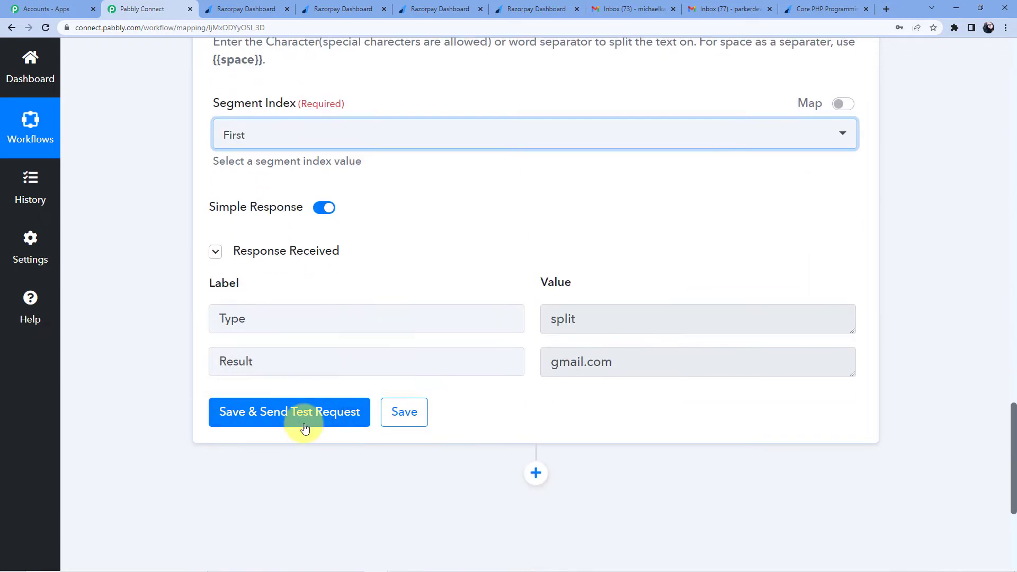
{"action": "left_click", "coordinate": [302, 419]}
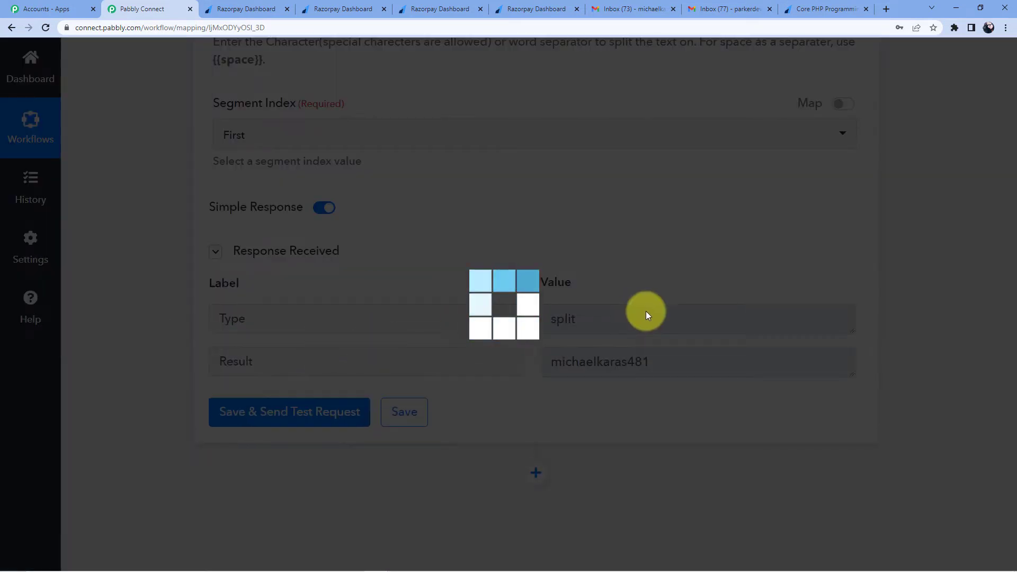
{"action": "scroll", "coordinate": [577, 298], "scroll_direction": "down", "scroll_amount": 2}
{"action": "left_click_drag", "start_coordinate": [553, 260], "coordinate": [653, 259]}
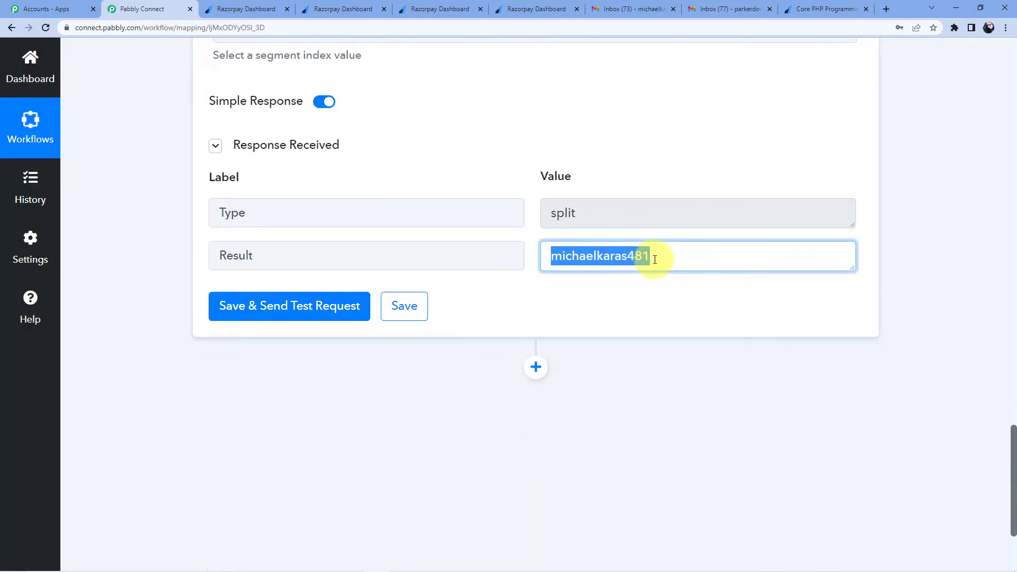
{"action": "left_click", "coordinate": [564, 264]}
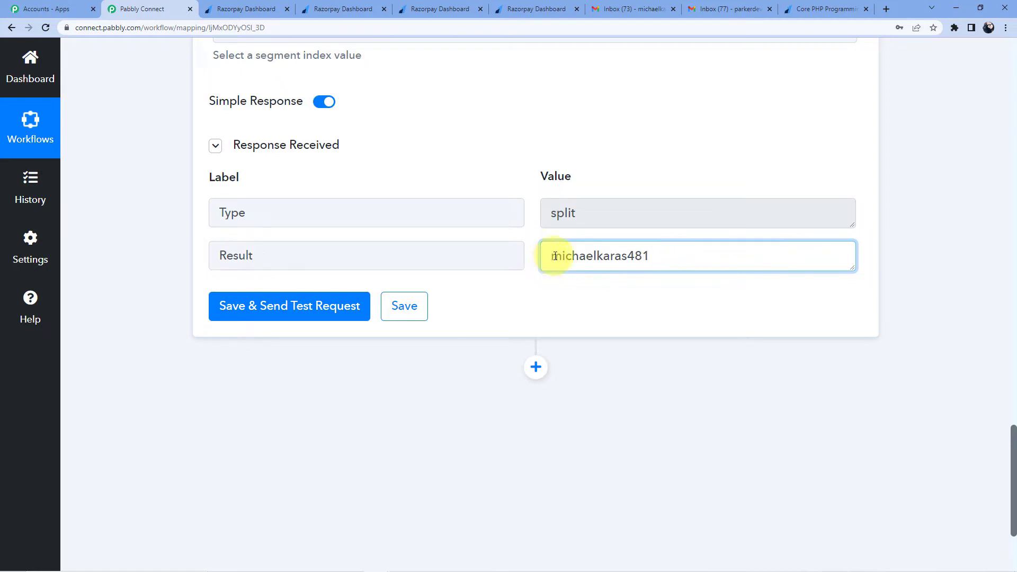
{"action": "left_click_drag", "start_coordinate": [565, 257], "coordinate": [606, 254]}
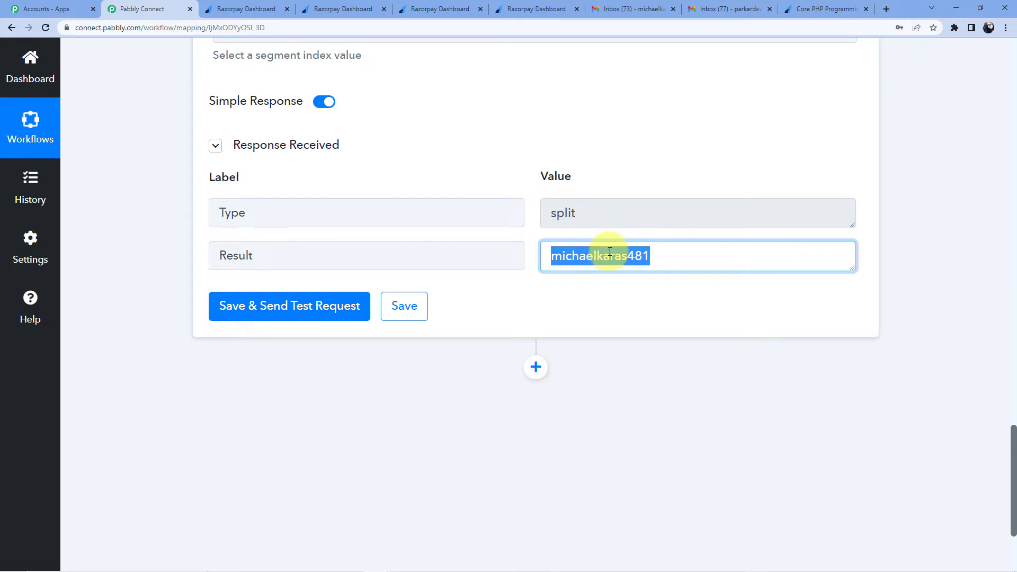
{"action": "left_click", "coordinate": [618, 157]}
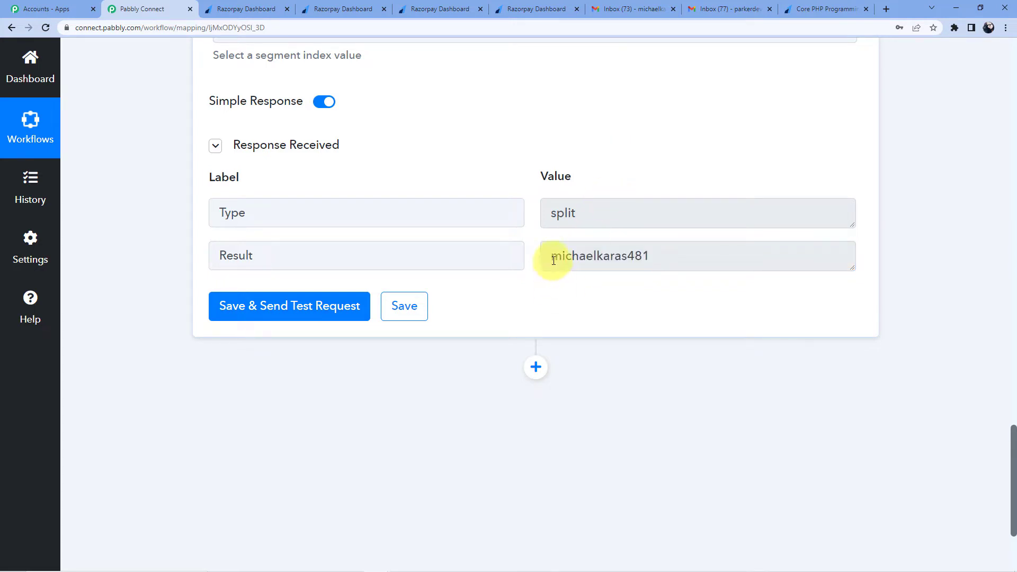
{"action": "left_click_drag", "start_coordinate": [553, 258], "coordinate": [651, 255]}
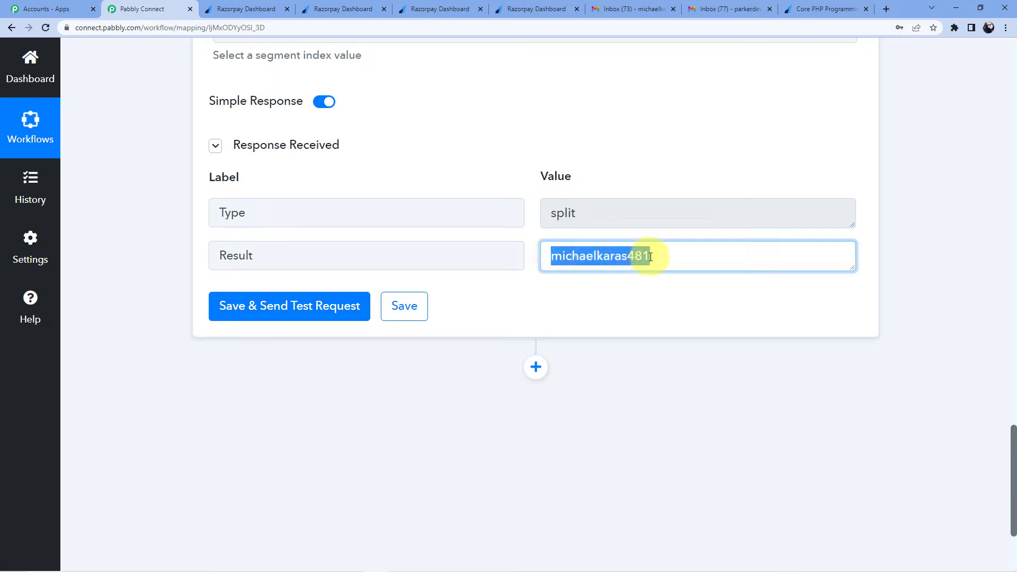
{"action": "scroll", "coordinate": [544, 265], "scroll_direction": "down", "scroll_amount": 3}
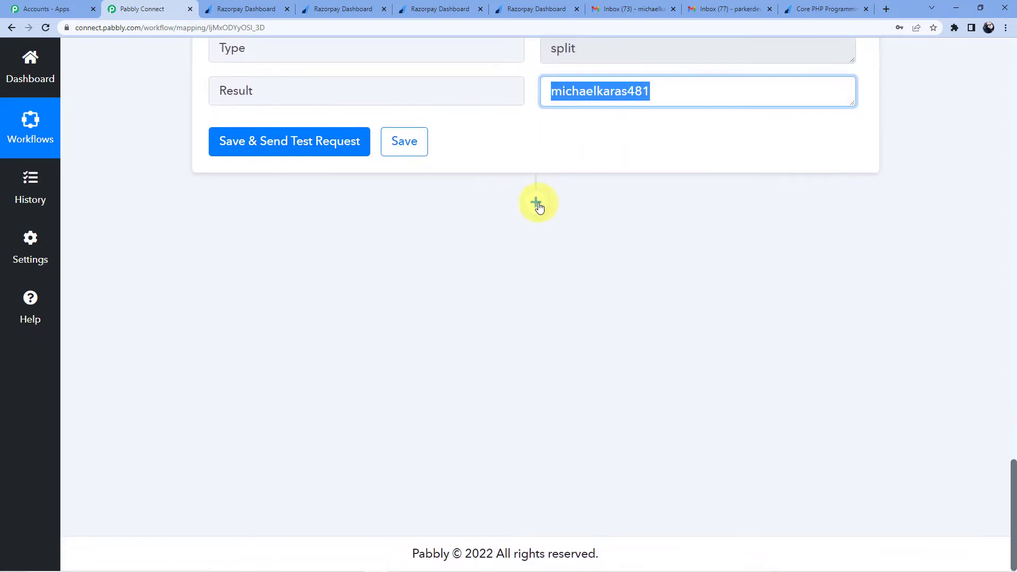
{"action": "left_click", "coordinate": [539, 206]}
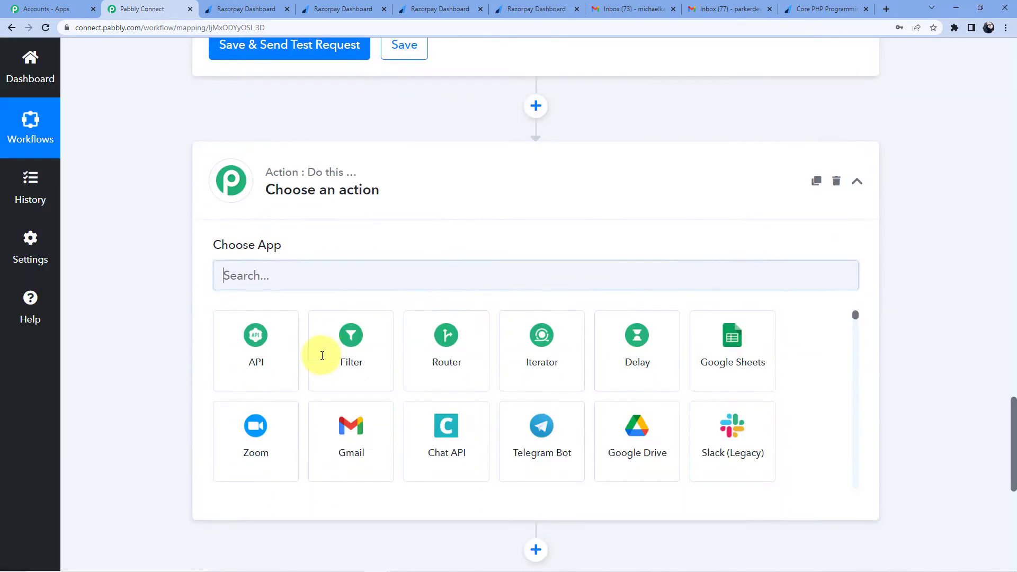
Step: Add another Text Formatter step with the Split Text action event
{"action": "left_click", "coordinate": [303, 273]}
{"action": "type", "text": "Text"}
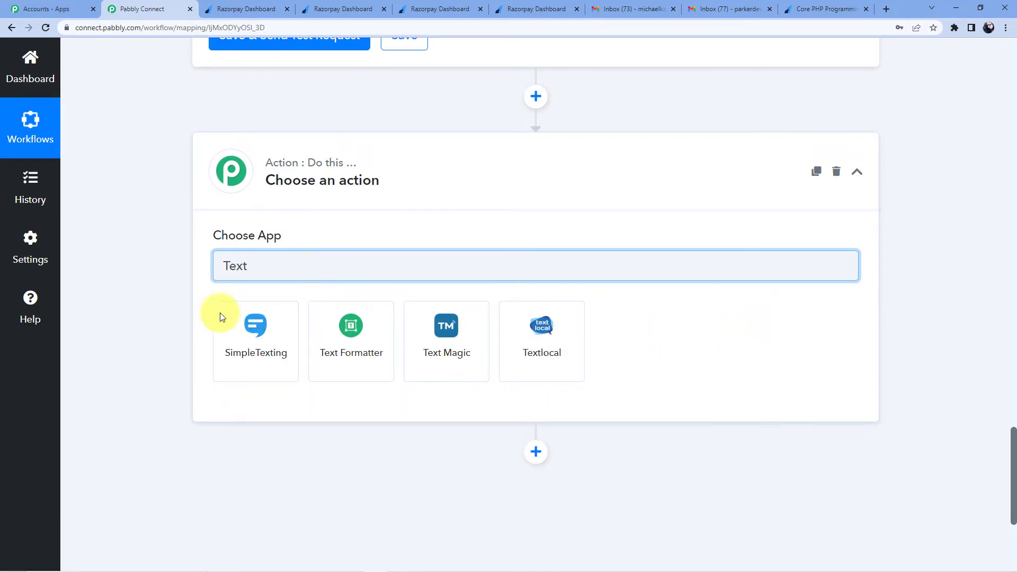
{"action": "left_click", "coordinate": [325, 344]}
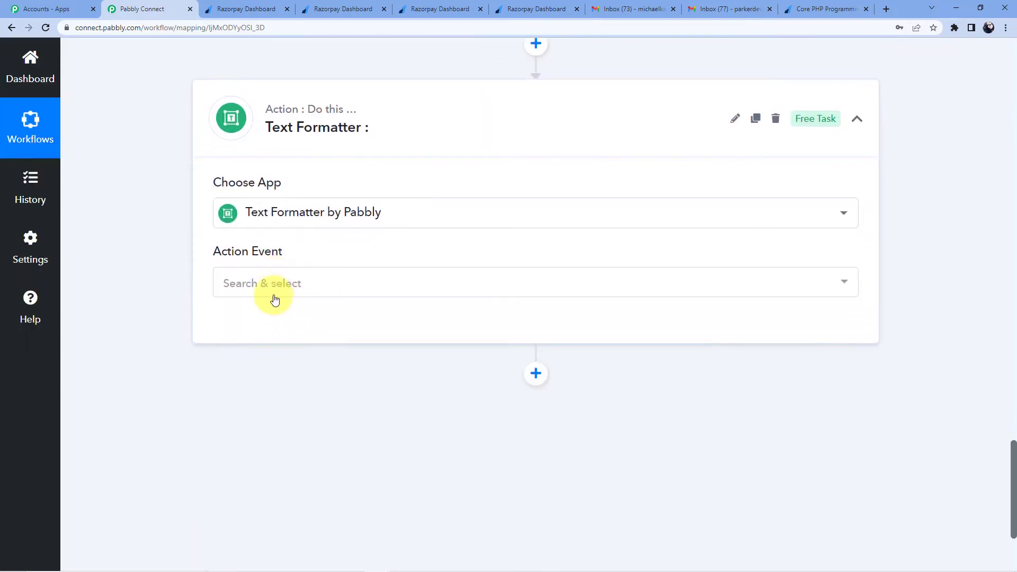
{"action": "left_click", "coordinate": [274, 289]}
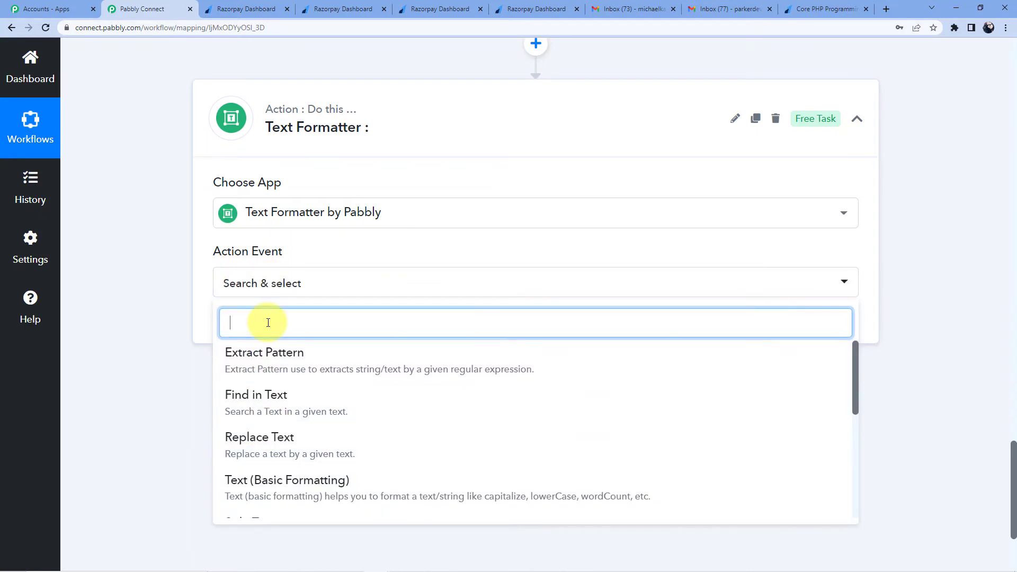
{"action": "type", "text": "Spli"}
{"action": "left_click", "coordinate": [248, 354]}
{"action": "left_click", "coordinate": [249, 326]}
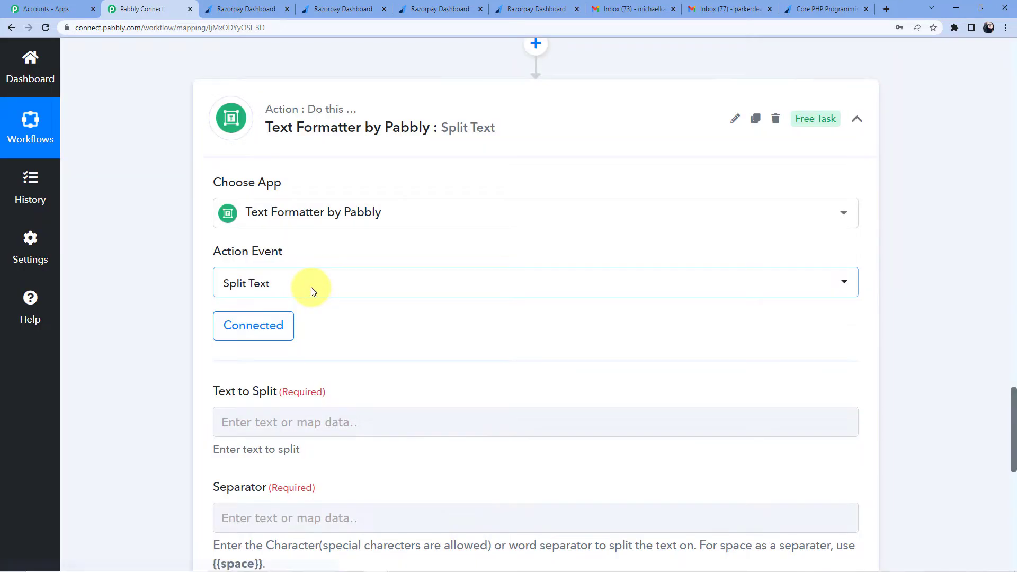
Step: Map the Razorpay payment Order Id into Text to Split
{"action": "scroll", "coordinate": [310, 288], "scroll_direction": "down", "scroll_amount": 4}
{"action": "left_click", "coordinate": [286, 208]}
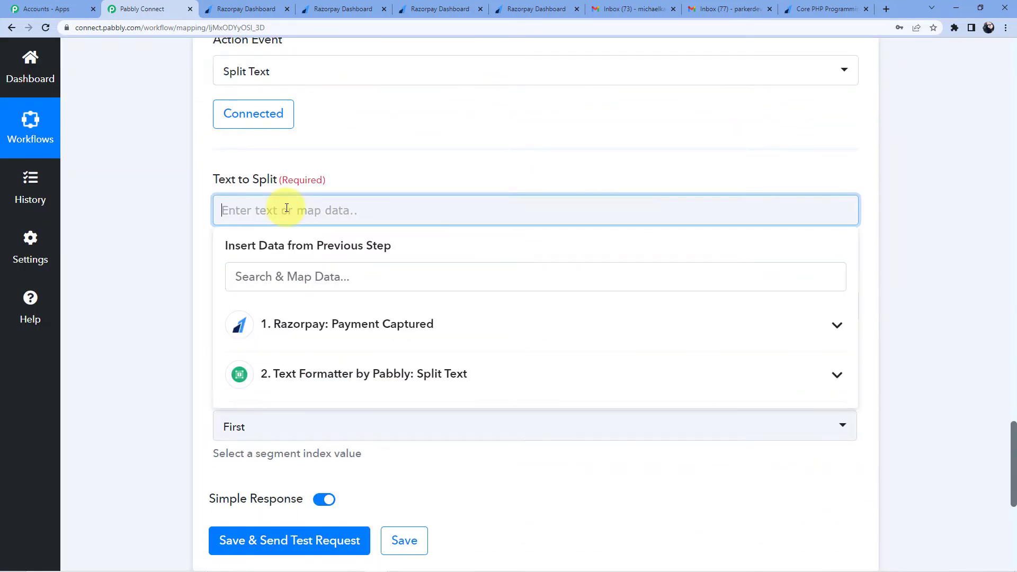
{"action": "left_click", "coordinate": [336, 277]}
{"action": "left_click", "coordinate": [338, 276]}
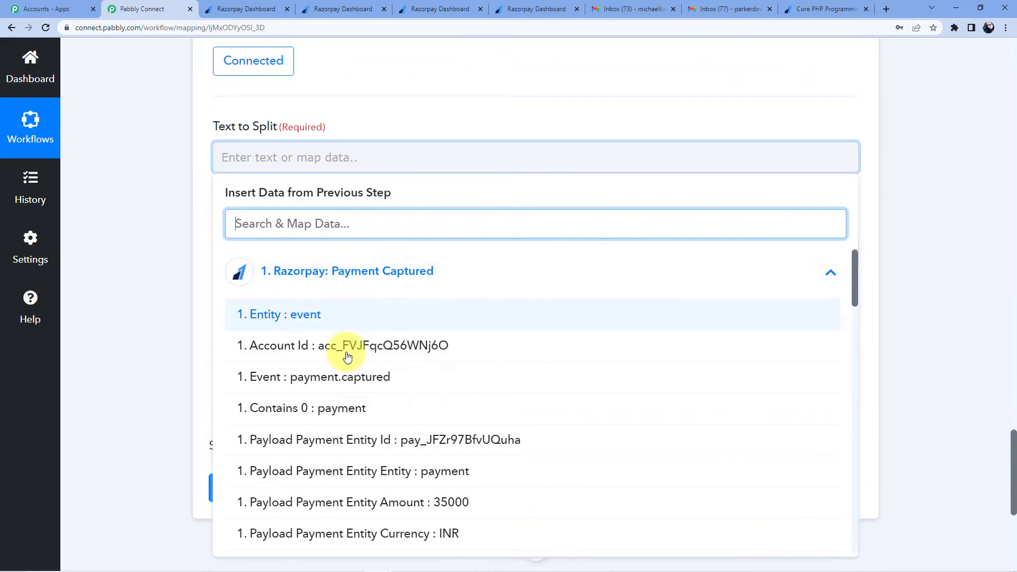
{"action": "scroll", "coordinate": [363, 340], "scroll_direction": "down", "scroll_amount": 5}
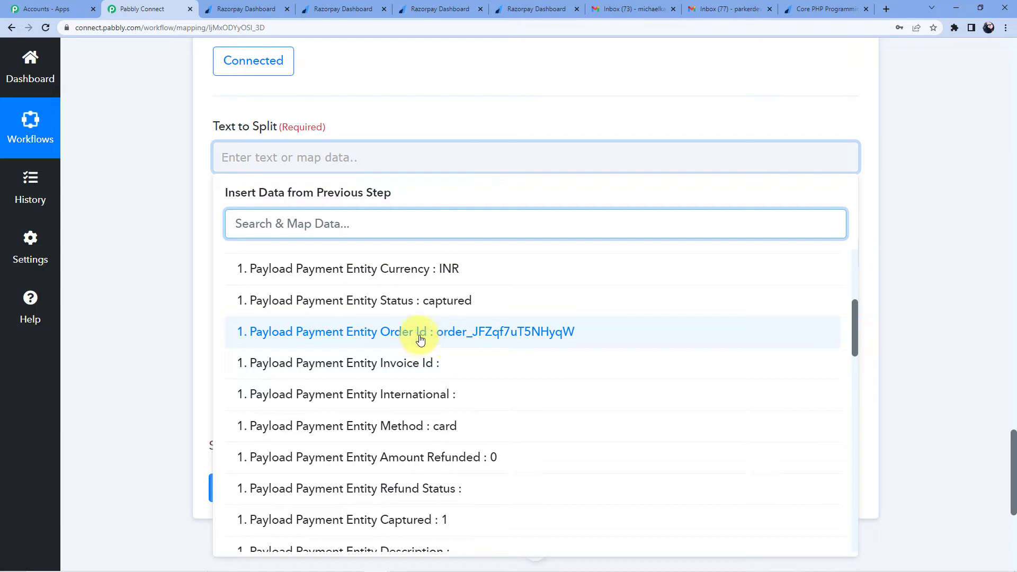
{"action": "left_click", "coordinate": [400, 334]}
Step: Set separator _ and segment index Last, then test to get the order code
{"action": "left_click", "coordinate": [265, 262]}
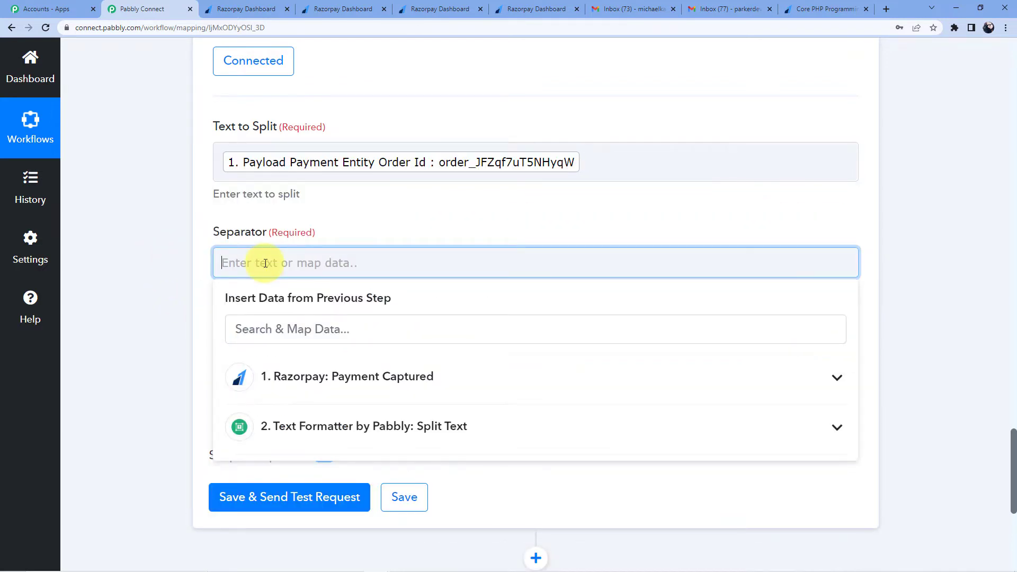
{"action": "left_click", "coordinate": [409, 221]}
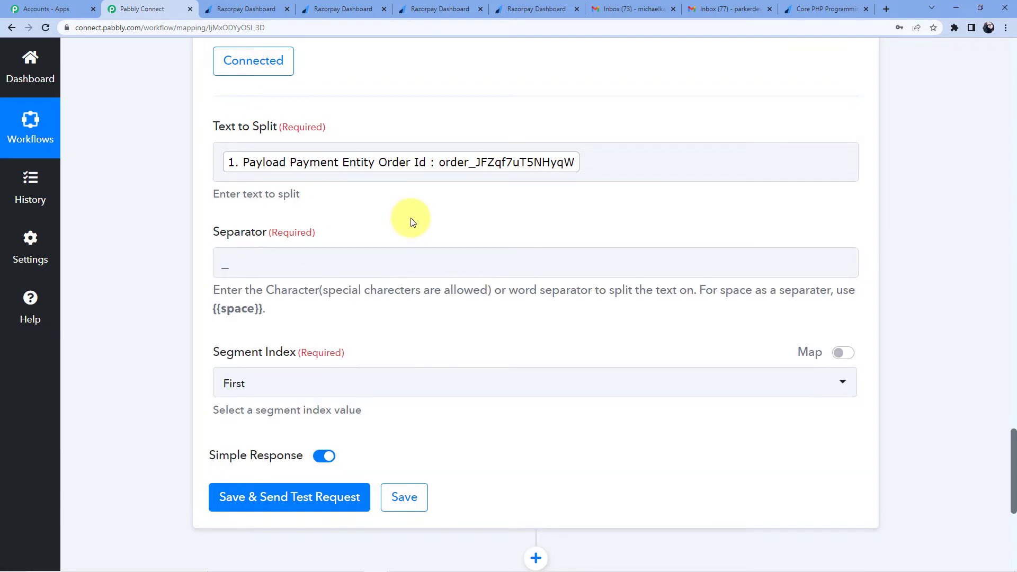
{"action": "scroll", "coordinate": [371, 225], "scroll_direction": "down", "scroll_amount": 3}
{"action": "left_click", "coordinate": [318, 227]}
{"action": "left_click", "coordinate": [238, 350]}
{"action": "scroll", "coordinate": [286, 296], "scroll_direction": "down", "scroll_amount": 2}
{"action": "left_click", "coordinate": [267, 235]}
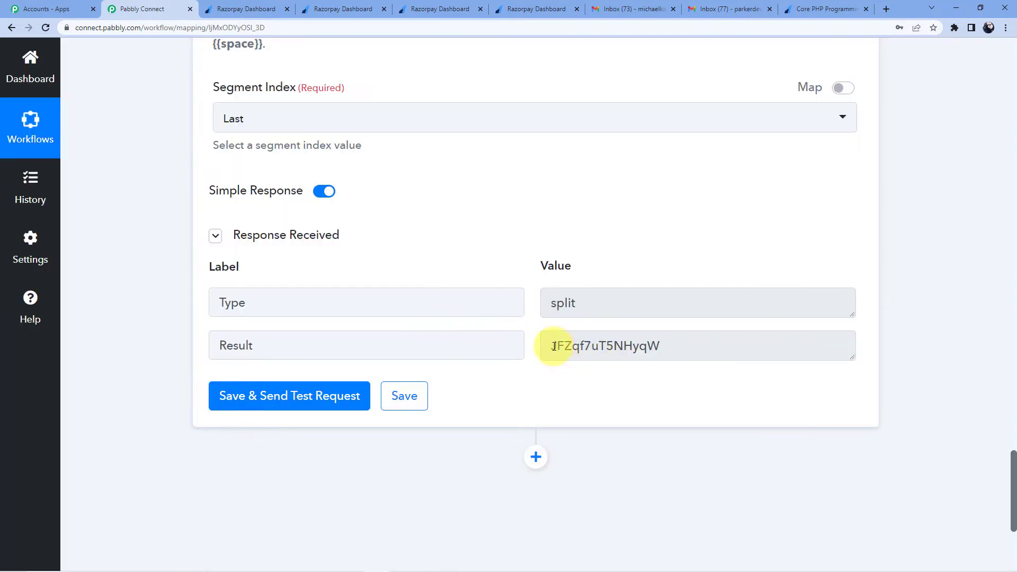
{"action": "left_click_drag", "start_coordinate": [554, 347], "coordinate": [658, 355]}
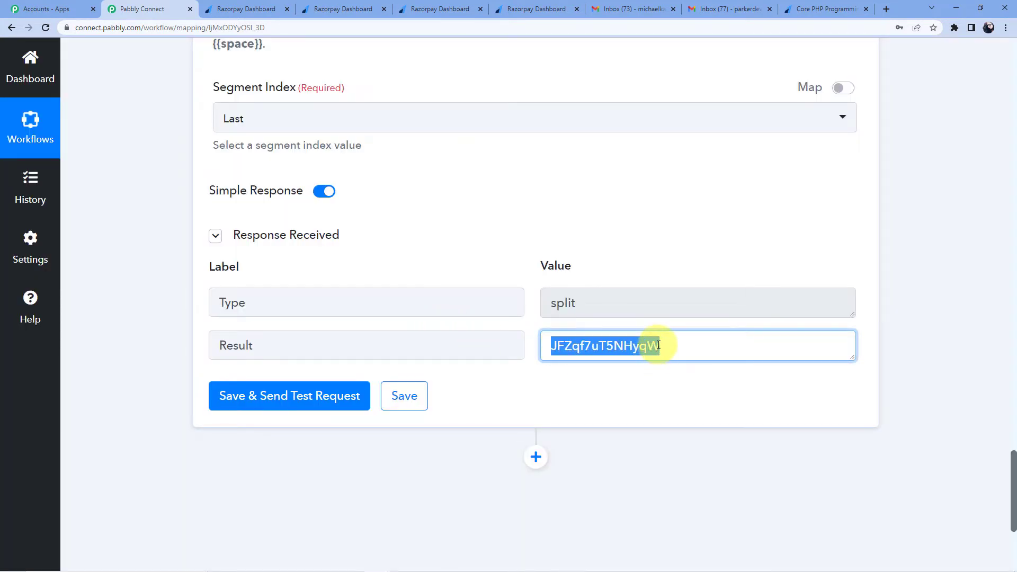
{"action": "left_click", "coordinate": [578, 348]}
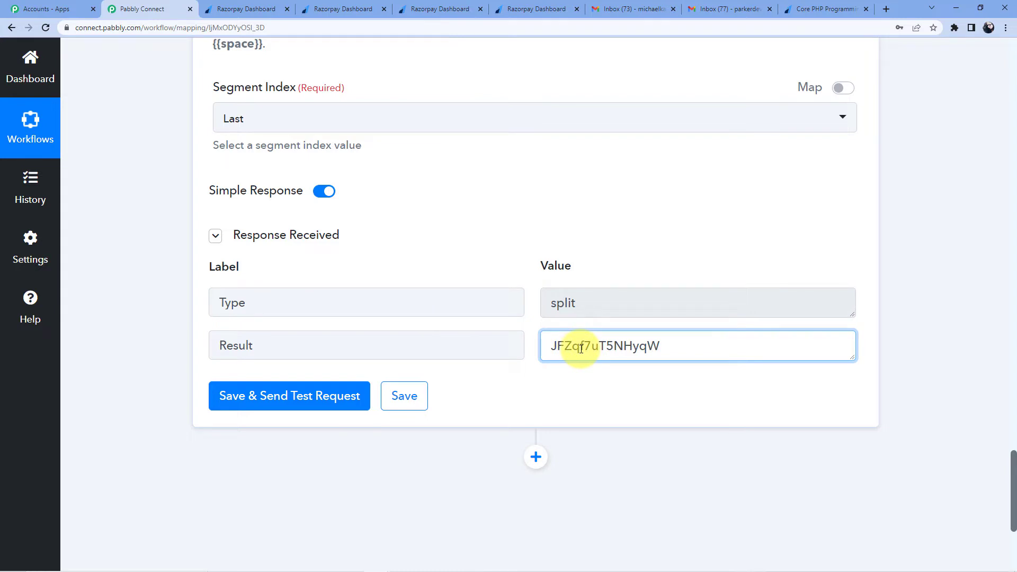
{"action": "scroll", "coordinate": [566, 342], "scroll_direction": "down", "scroll_amount": 5}
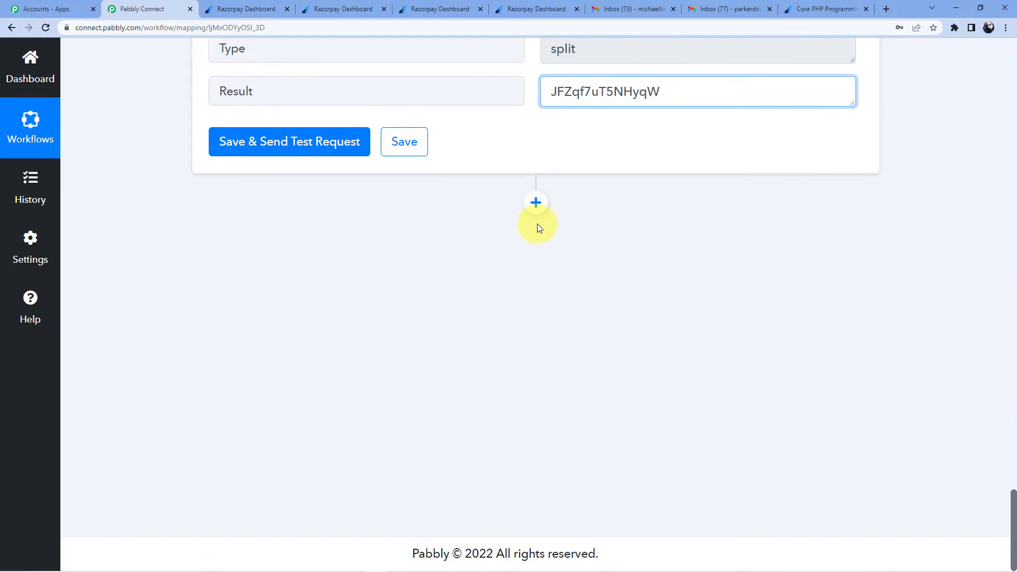
{"action": "left_click", "coordinate": [536, 204]}
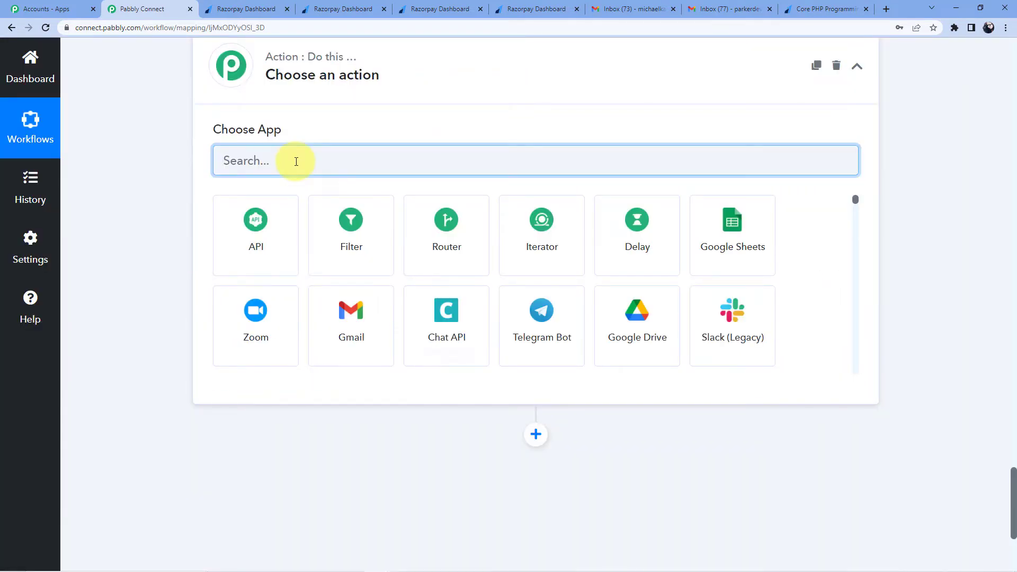
Step: Add a Router step and copy the course title Core PHP Programming from Razorpay
{"action": "type", "text": "Router"}
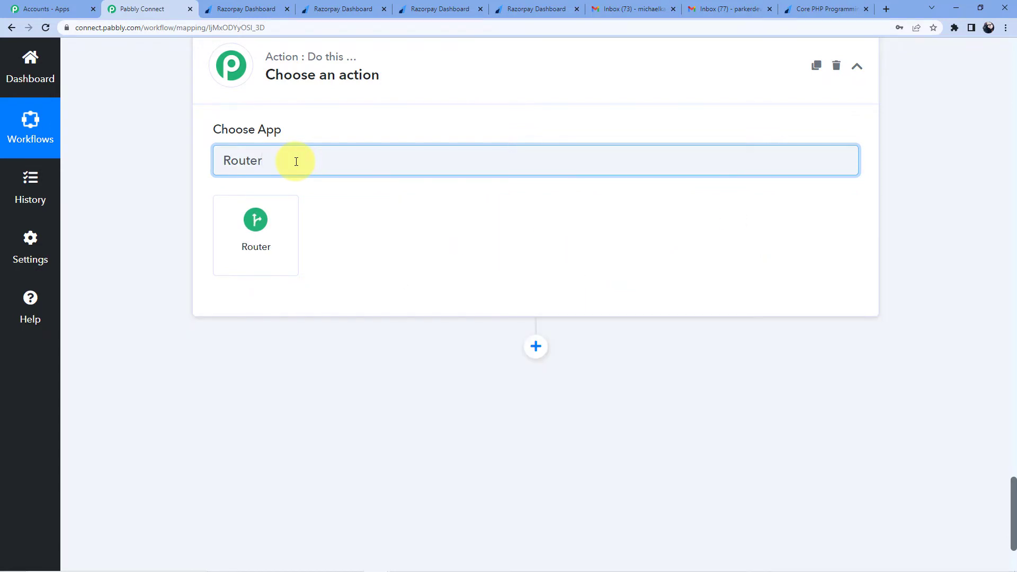
{"action": "left_click", "coordinate": [269, 226]}
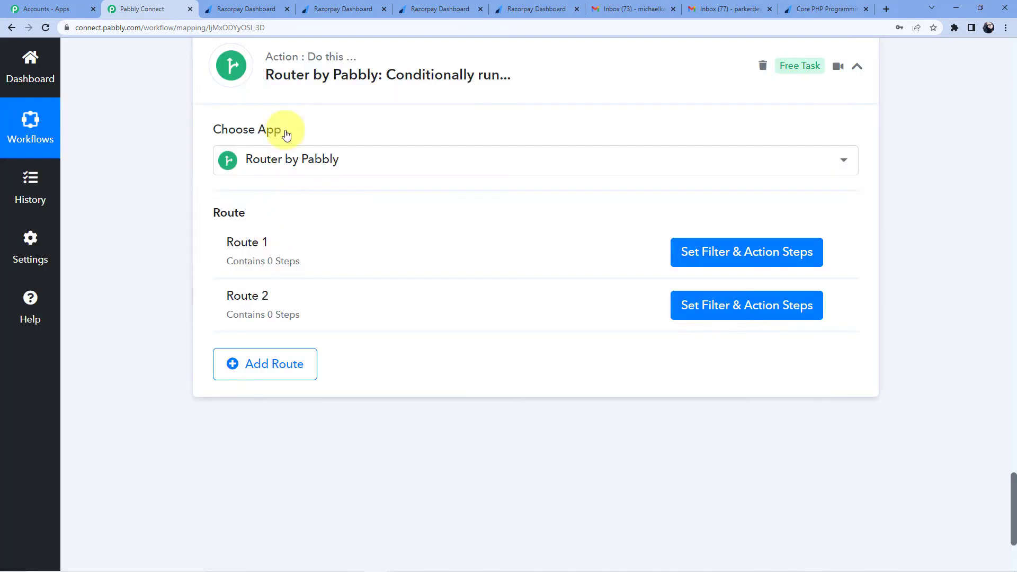
{"action": "left_click", "coordinate": [330, 8]}
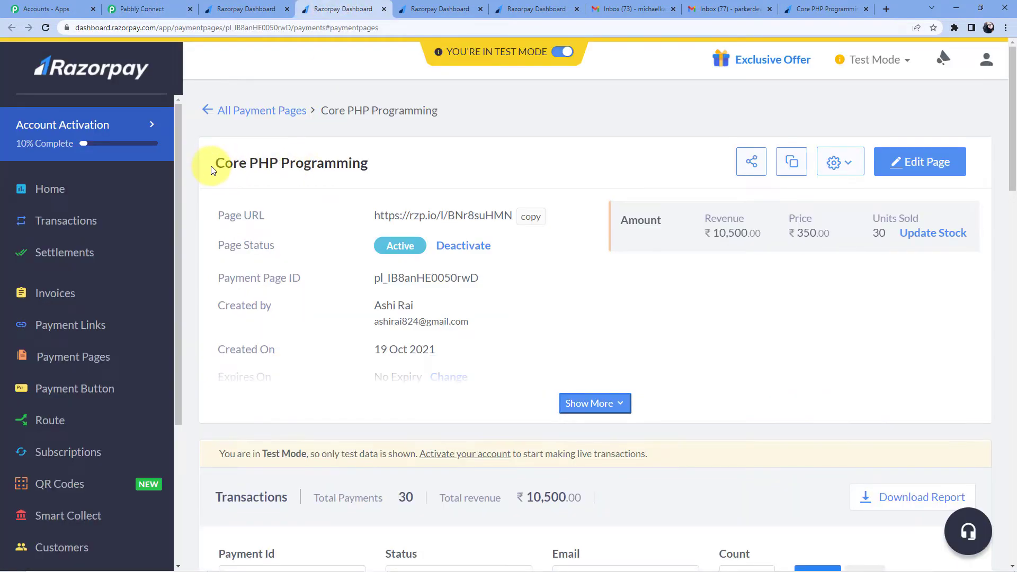
{"action": "left_click_drag", "start_coordinate": [226, 161], "coordinate": [376, 161]}
{"action": "right_click", "coordinate": [352, 160]}
{"action": "left_click", "coordinate": [365, 169]}
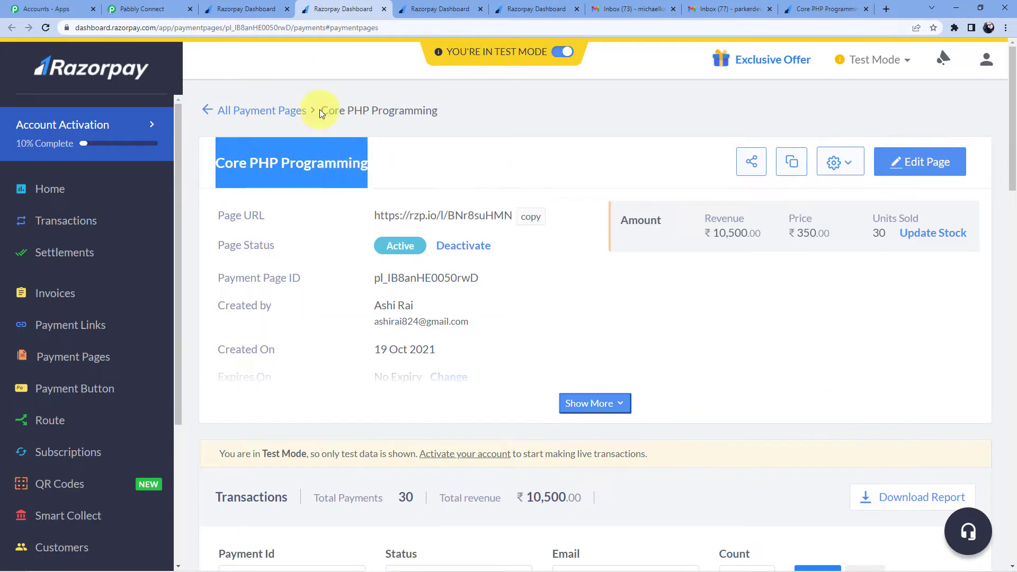
Step: Bring up the Rename option for Route 1 in the workflow
{"action": "left_click", "coordinate": [246, 7]}
{"action": "mouse_move", "coordinate": [637, 257]}
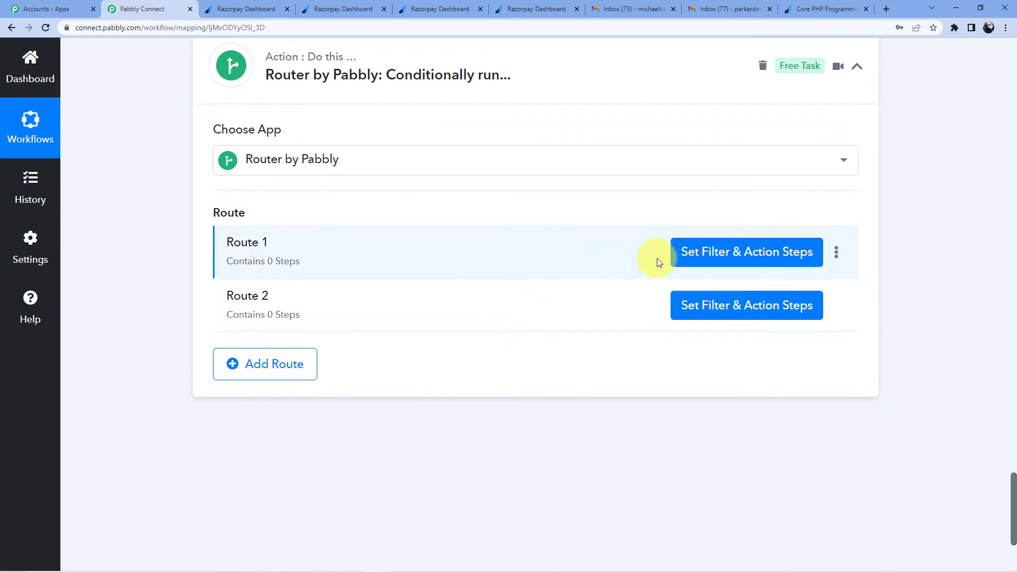
{"action": "left_click", "coordinate": [836, 252]}
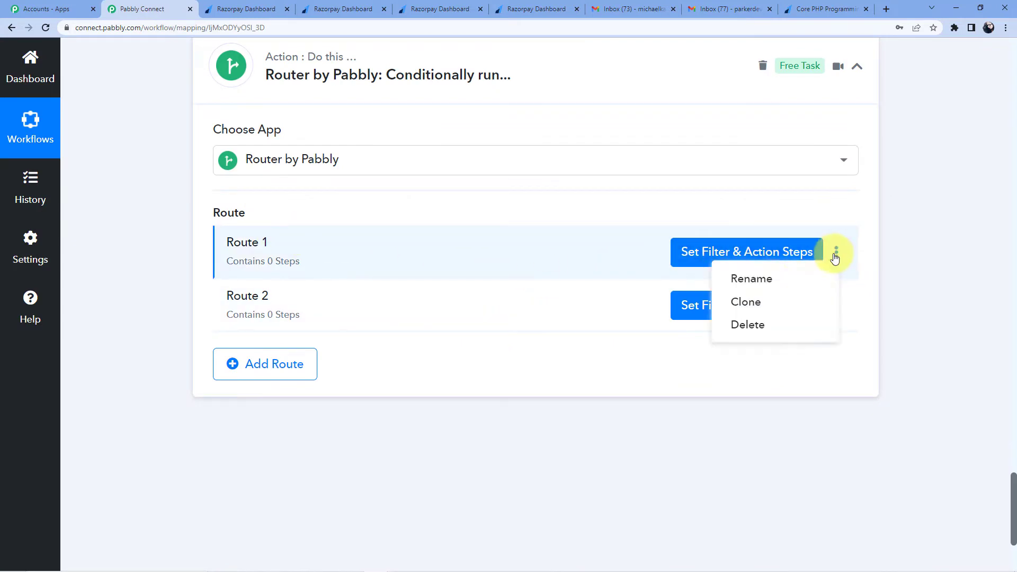
{"action": "left_click", "coordinate": [757, 279]}
Step: Rename Route 1 to the pasted title Core PHP Programming
{"action": "left_click_drag", "start_coordinate": [414, 305], "coordinate": [262, 319]}
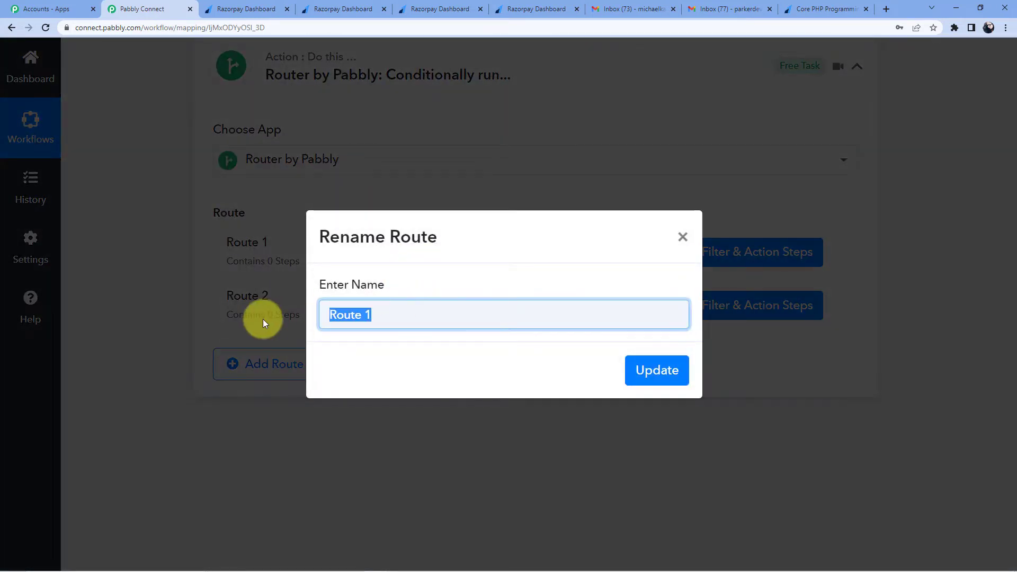
{"action": "key", "text": "BackSpace"}
{"action": "key", "text": "ctrl+v"}
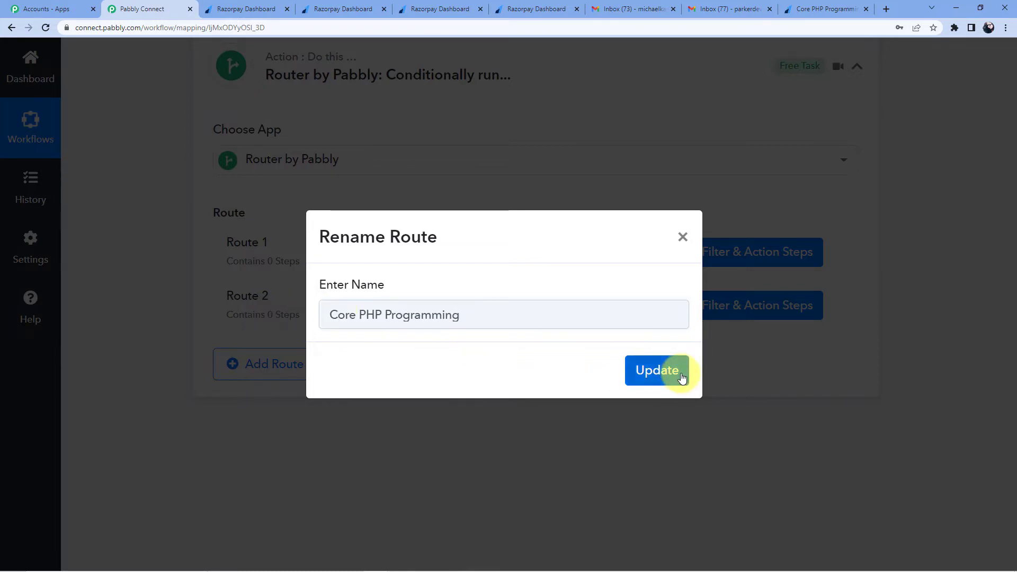
{"action": "left_click", "coordinate": [678, 370]}
Step: Check the trigger's Notes Course value, Core PHP Programming, and open the route's filter setup
{"action": "scroll", "coordinate": [487, 310], "scroll_direction": "up", "scroll_amount": 10}
{"action": "scroll", "coordinate": [487, 311], "scroll_direction": "down", "scroll_amount": 10}
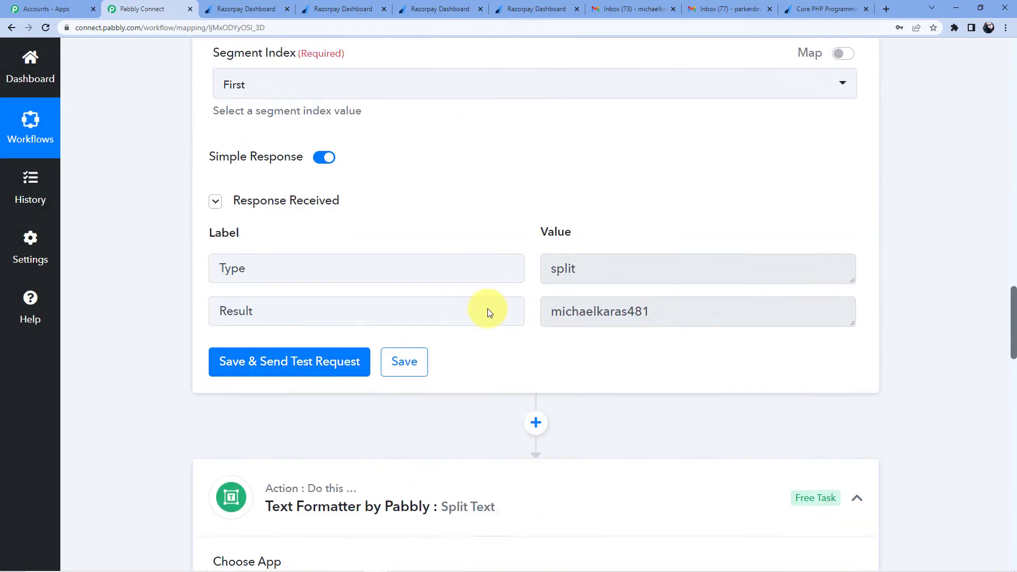
{"action": "scroll", "coordinate": [488, 312], "scroll_direction": "up", "scroll_amount": 15}
{"action": "scroll", "coordinate": [529, 312], "scroll_direction": "up", "scroll_amount": 2}
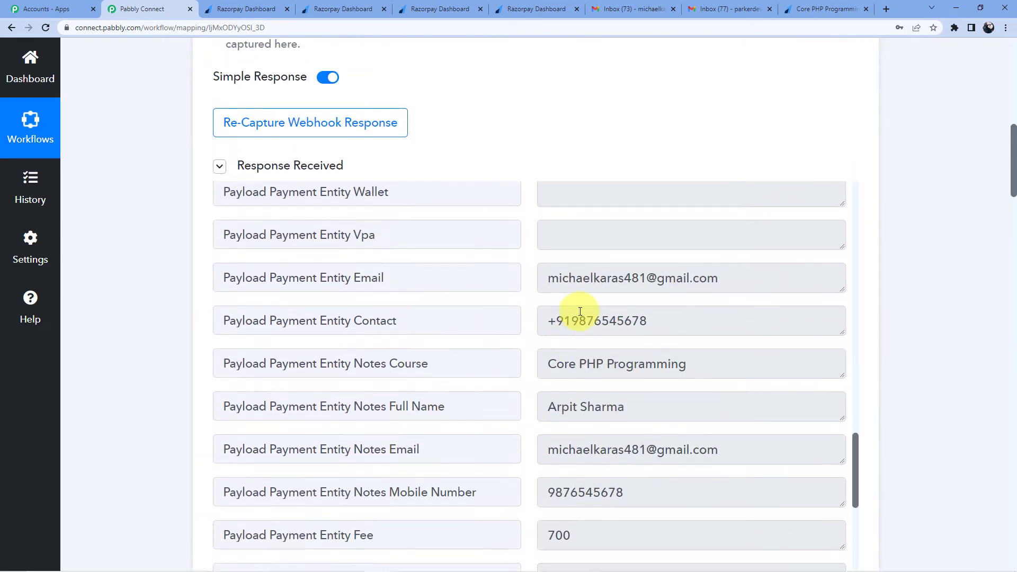
{"action": "scroll", "coordinate": [579, 313], "scroll_direction": "down", "scroll_amount": 3}
{"action": "triple_click", "coordinate": [712, 204]}
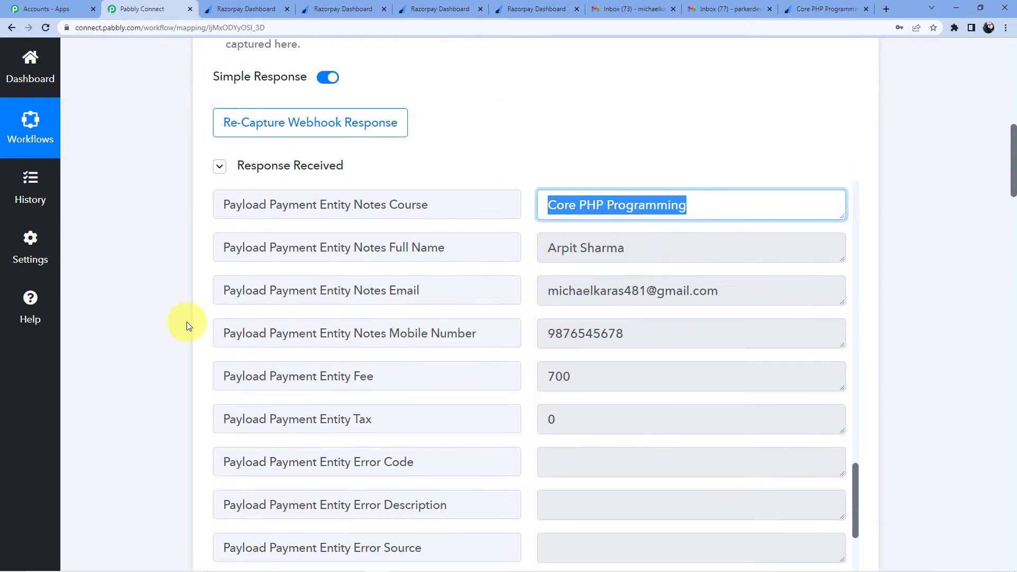
{"action": "scroll", "coordinate": [187, 322], "scroll_direction": "down", "scroll_amount": 20}
{"action": "scroll", "coordinate": [187, 322], "scroll_direction": "down", "scroll_amount": 20}
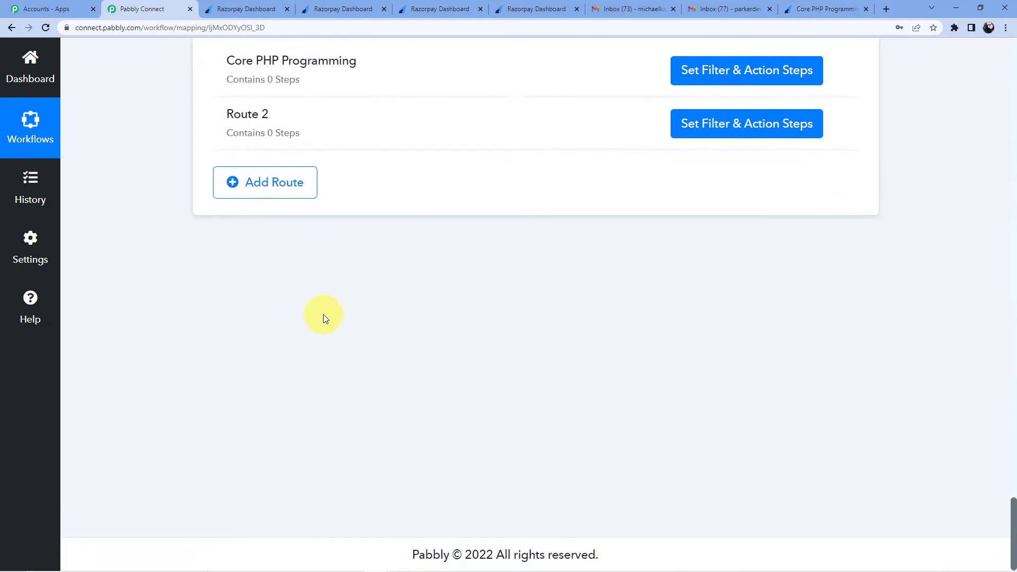
{"action": "scroll", "coordinate": [746, 319], "scroll_direction": "up", "scroll_amount": 5}
{"action": "left_click", "coordinate": [744, 339]}
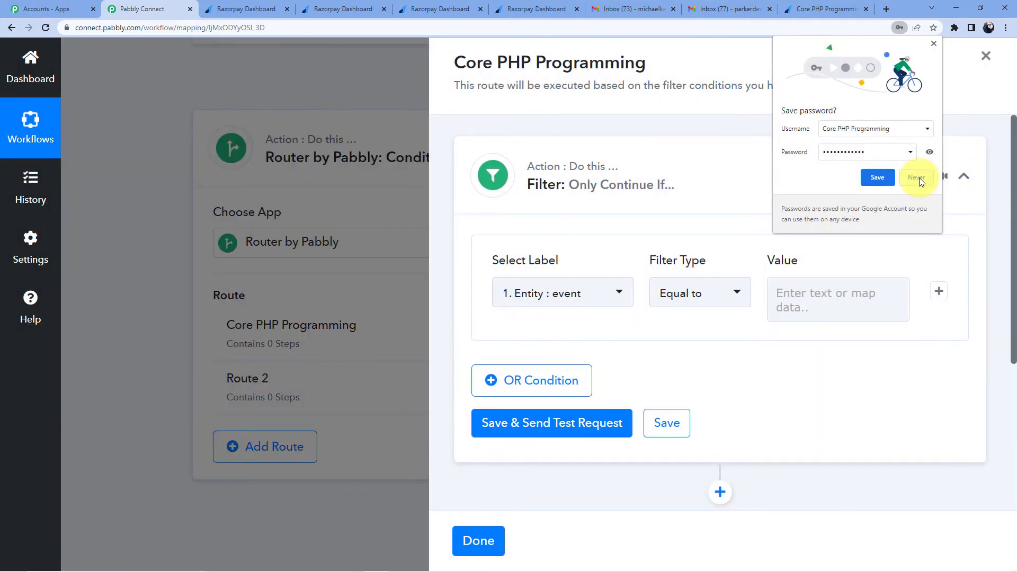
Step: Choose the Razorpay payment's Notes Course field as the filter label
{"action": "left_click", "coordinate": [877, 178]}
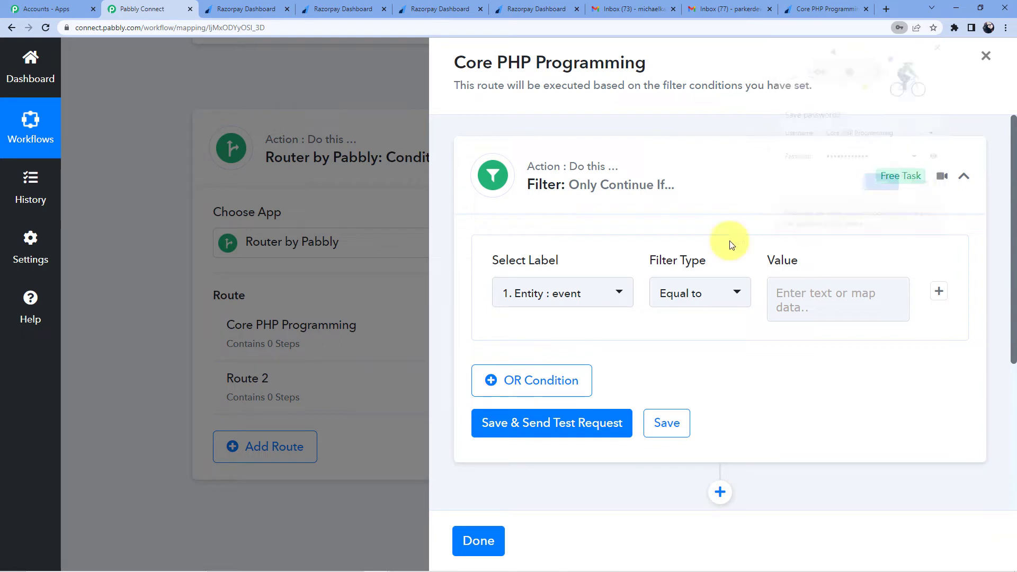
{"action": "left_click", "coordinate": [597, 295]}
{"action": "left_click", "coordinate": [645, 198]}
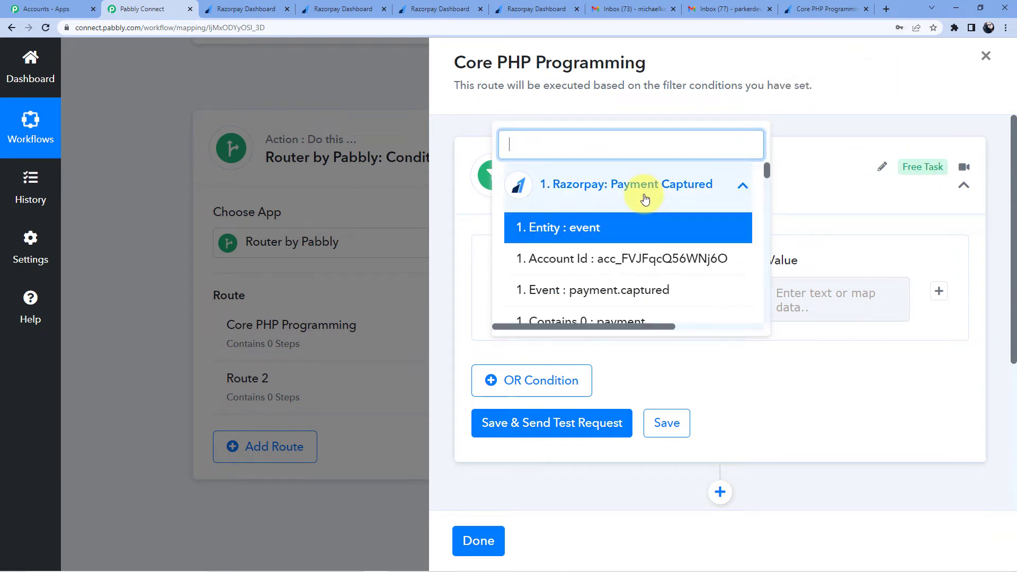
{"action": "scroll", "coordinate": [669, 233], "scroll_direction": "down", "scroll_amount": 2}
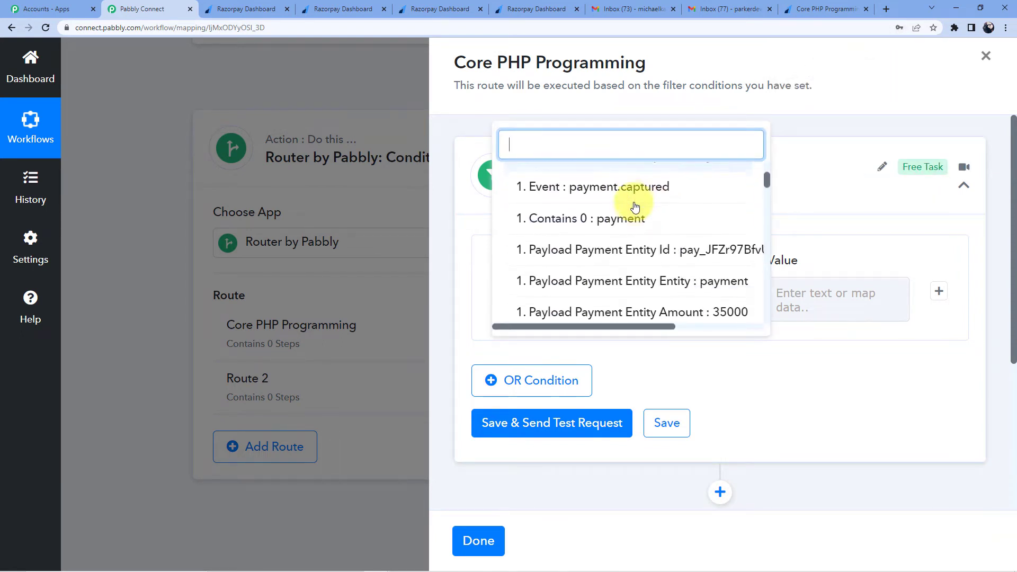
{"action": "scroll", "coordinate": [638, 204], "scroll_direction": "down", "scroll_amount": 2}
{"action": "left_click_drag", "start_coordinate": [655, 326], "coordinate": [756, 330]}
{"action": "scroll", "coordinate": [609, 243], "scroll_direction": "down", "scroll_amount": 3}
{"action": "scroll", "coordinate": [607, 223], "scroll_direction": "down", "scroll_amount": 2}
{"action": "scroll", "coordinate": [607, 222], "scroll_direction": "down", "scroll_amount": 10}
{"action": "scroll", "coordinate": [607, 222], "scroll_direction": "down", "scroll_amount": 5}
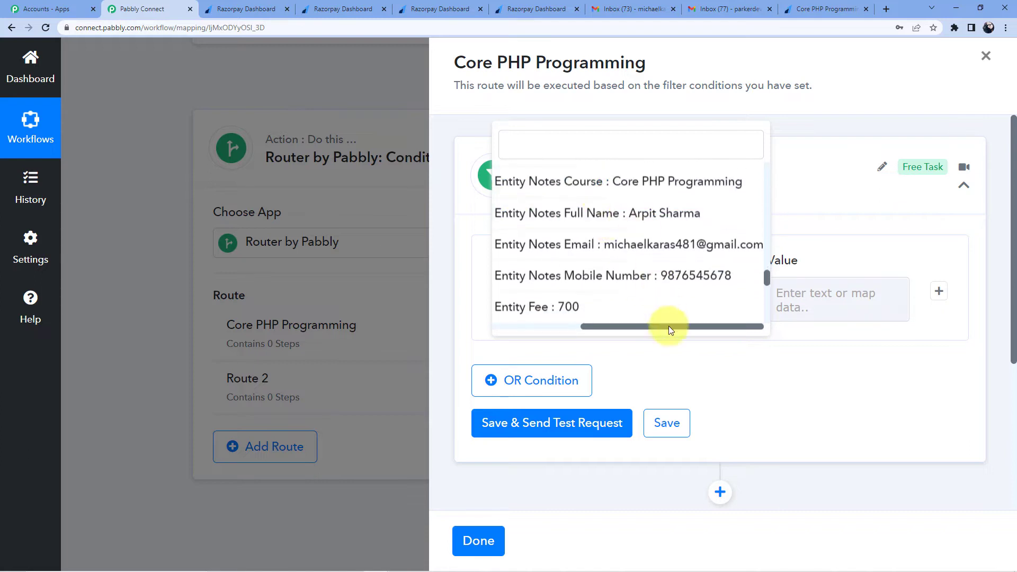
{"action": "mouse_move", "coordinate": [671, 331]}
{"action": "left_mouse_down"}
{"action": "mouse_move", "coordinate": [579, 333]}
{"action": "mouse_move", "coordinate": [686, 329]}
{"action": "left_mouse_up"}
{"action": "left_click", "coordinate": [647, 186]}
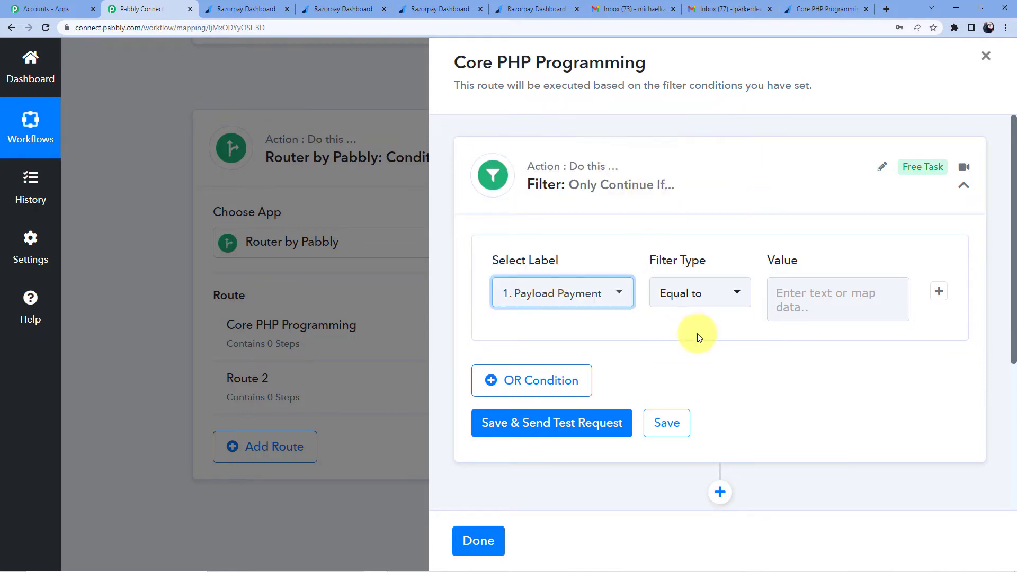
Step: Require it to equal Core PHP Programming and test the filter, which returns true
{"action": "left_click", "coordinate": [800, 292]}
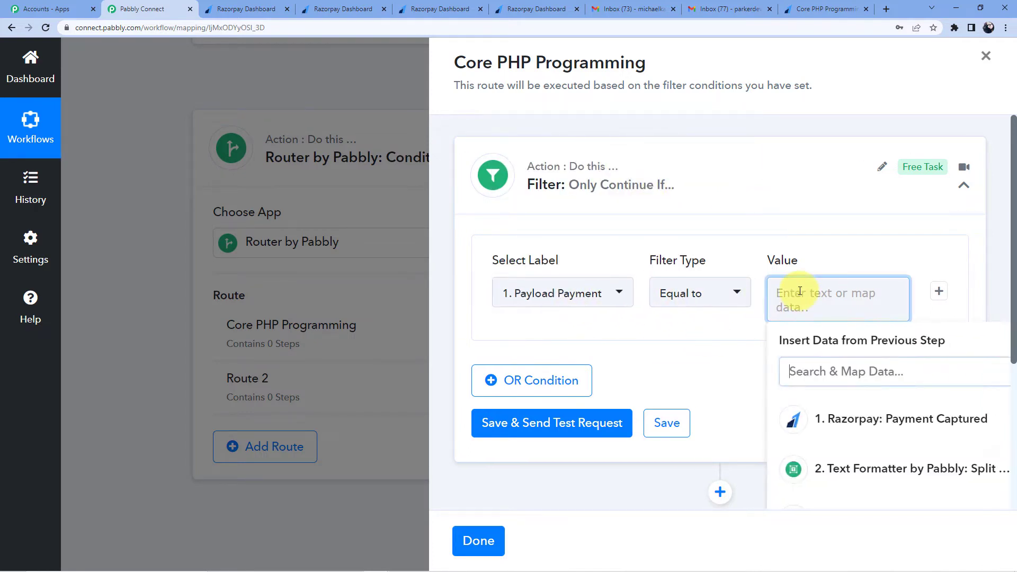
{"action": "type", "text": "C"}
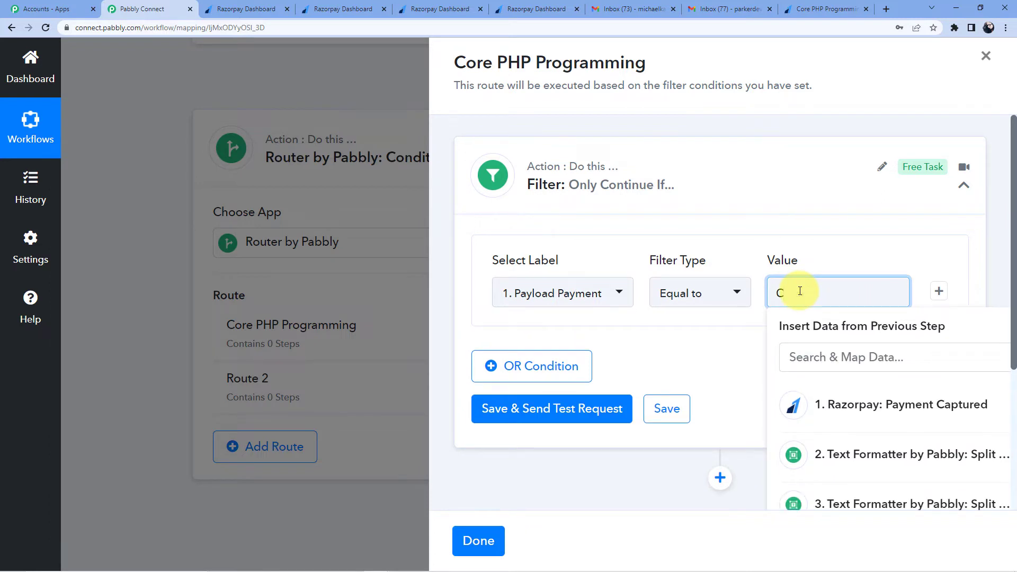
{"action": "key", "text": "BackSpace"}
{"action": "type", "text": "Core PHP Programming"}
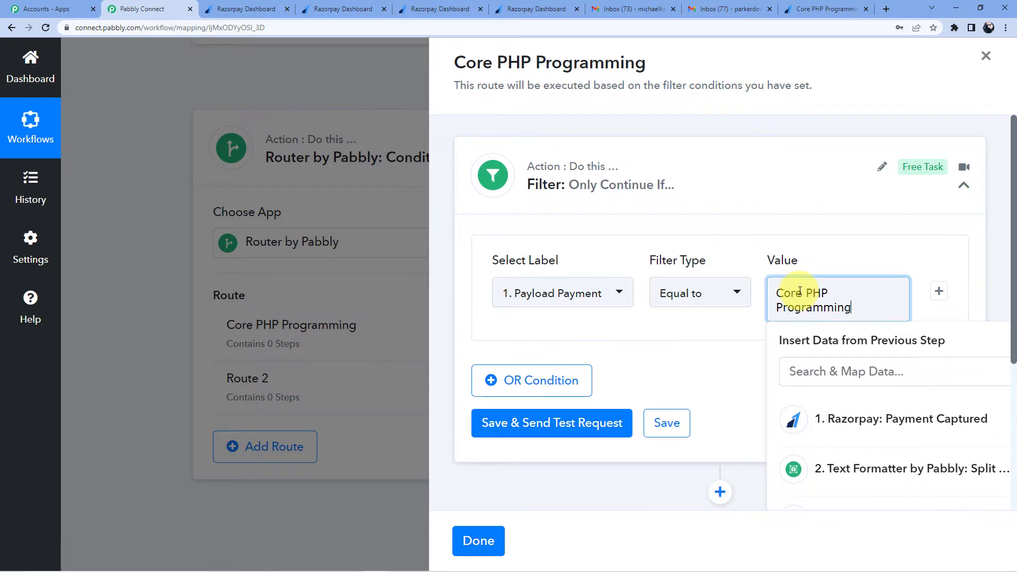
{"action": "left_click", "coordinate": [847, 260]}
{"action": "scroll", "coordinate": [689, 296], "scroll_direction": "down", "scroll_amount": 2}
{"action": "left_click", "coordinate": [575, 325]}
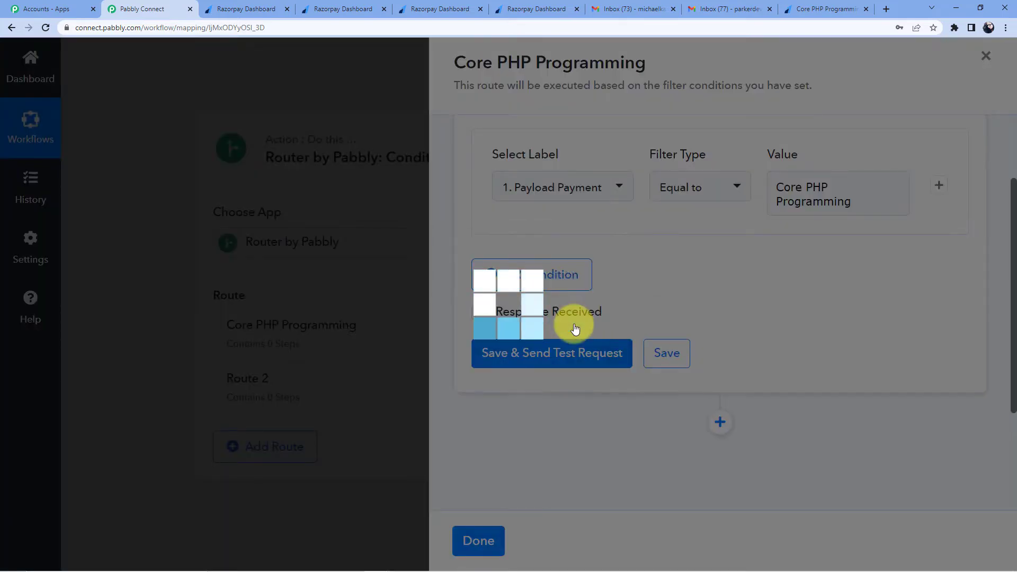
{"action": "scroll", "coordinate": [628, 329], "scroll_direction": "down", "scroll_amount": 5}
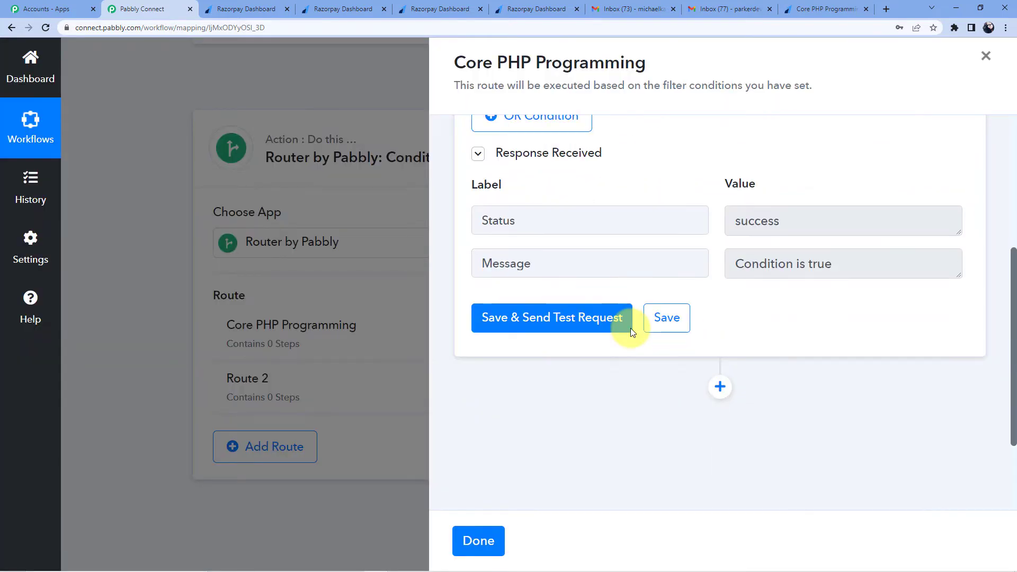
{"action": "left_click", "coordinate": [718, 267]}
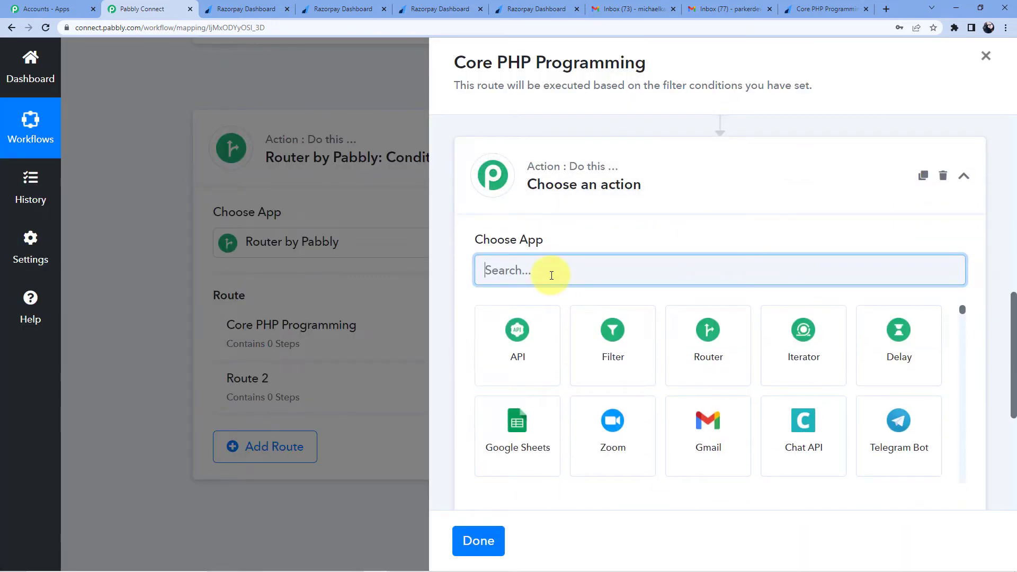
Step: Make the route's new step a Gmail Send Email action
{"action": "type", "text": "Gmail"}
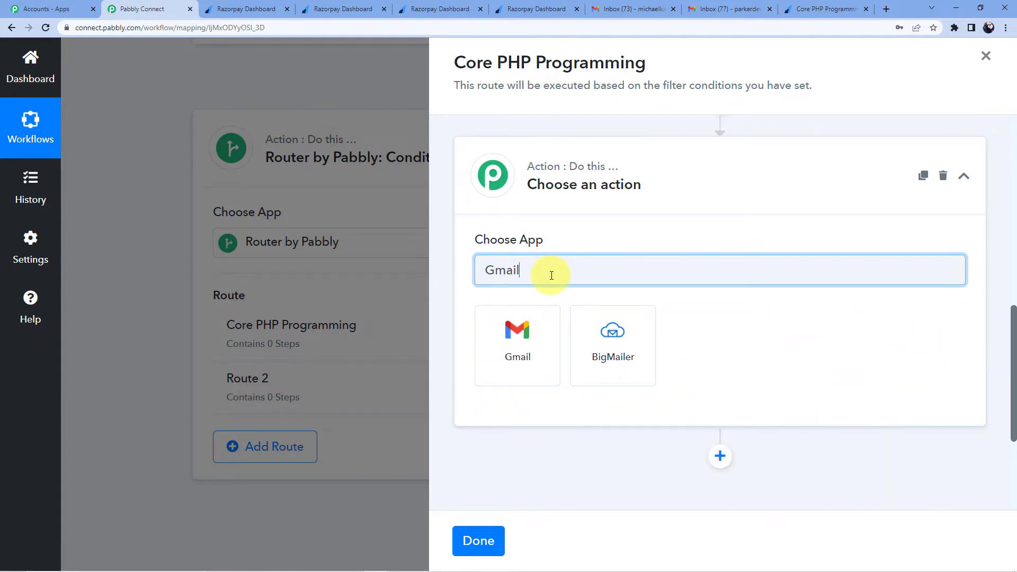
{"action": "left_click", "coordinate": [517, 334]}
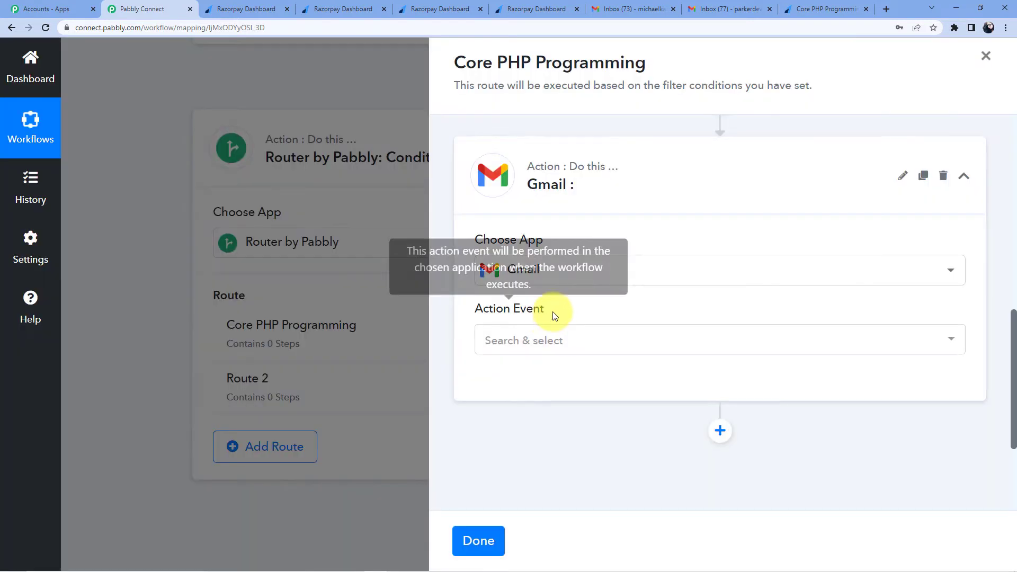
{"action": "scroll", "coordinate": [530, 291], "scroll_direction": "down", "scroll_amount": 3}
{"action": "left_click", "coordinate": [515, 188]}
{"action": "left_click", "coordinate": [525, 262]}
Step: Authorise a new Gmail connection with the chosen Google account
{"action": "left_click", "coordinate": [518, 237]}
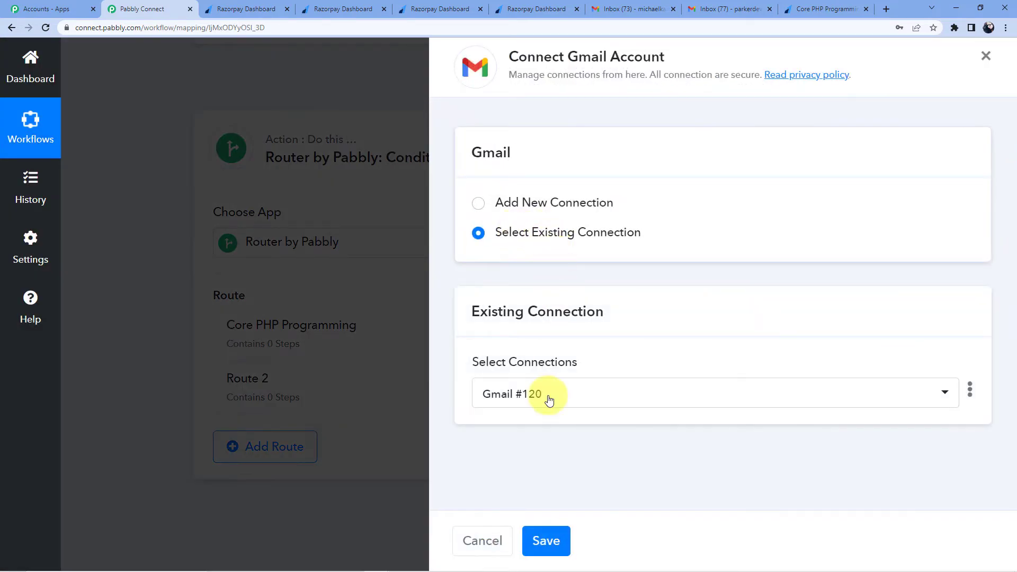
{"action": "left_click", "coordinate": [522, 203]}
{"action": "left_click", "coordinate": [539, 377]}
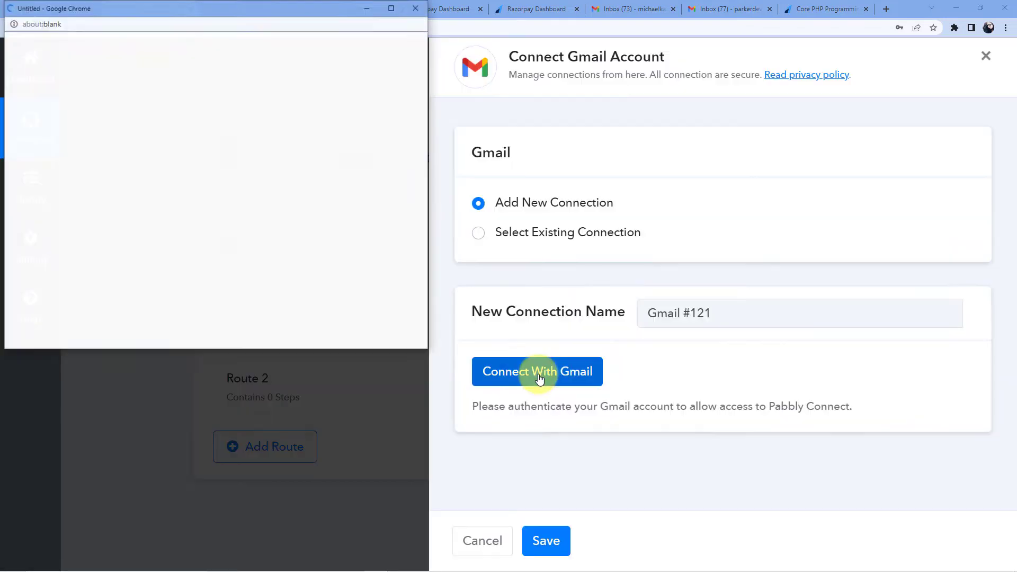
{"action": "left_click", "coordinate": [115, 229]}
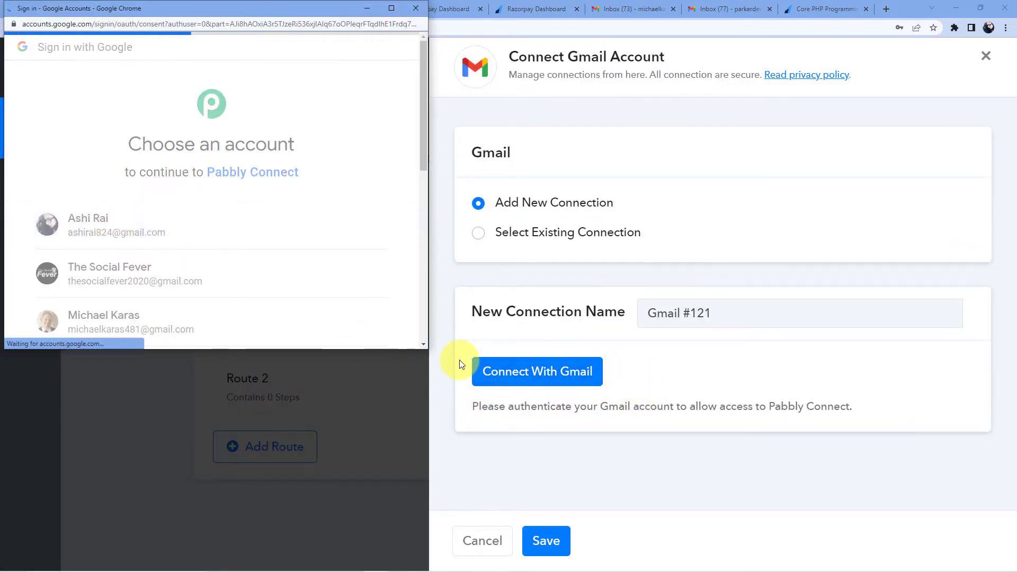
{"action": "scroll", "coordinate": [290, 307], "scroll_direction": "down", "scroll_amount": 5}
{"action": "left_click", "coordinate": [295, 248]}
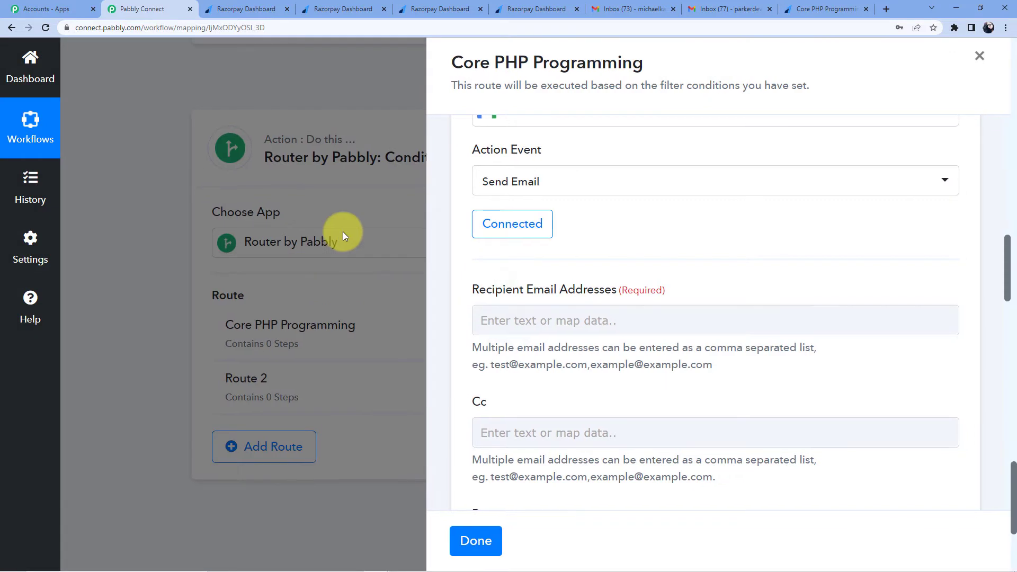
Step: Map Payload Payment Entity Email from Razorpay as the recipient address
{"action": "left_click", "coordinate": [509, 321]}
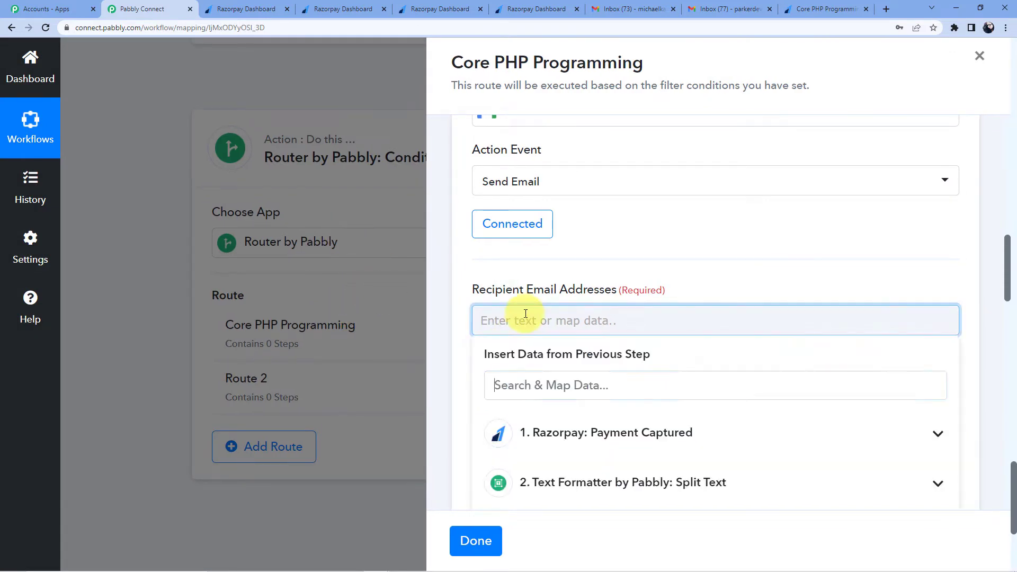
{"action": "scroll", "coordinate": [567, 288], "scroll_direction": "down", "scroll_amount": 4}
{"action": "left_click", "coordinate": [596, 223]}
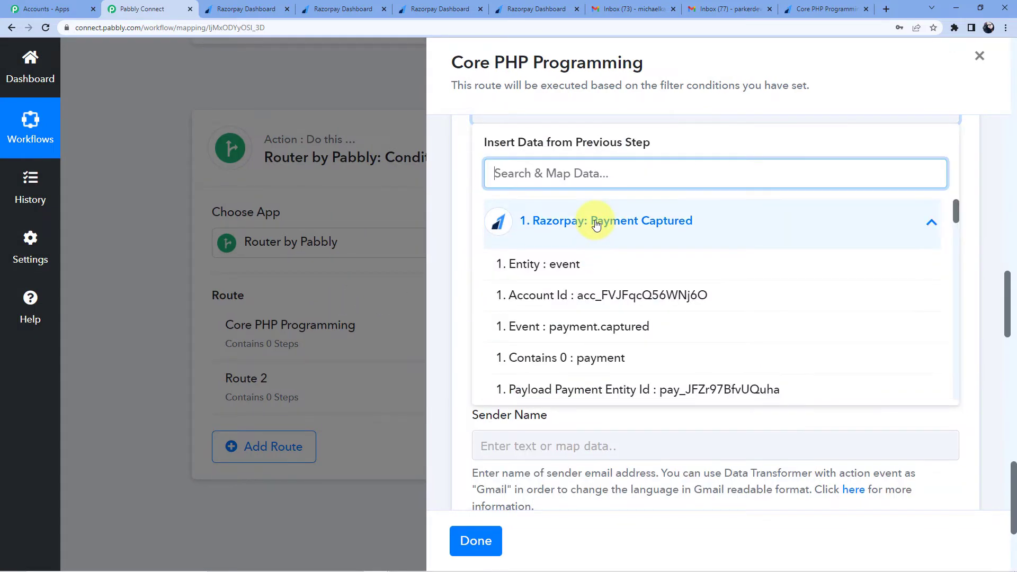
{"action": "scroll", "coordinate": [604, 252], "scroll_direction": "down", "scroll_amount": 5}
{"action": "scroll", "coordinate": [612, 261], "scroll_direction": "down", "scroll_amount": 10}
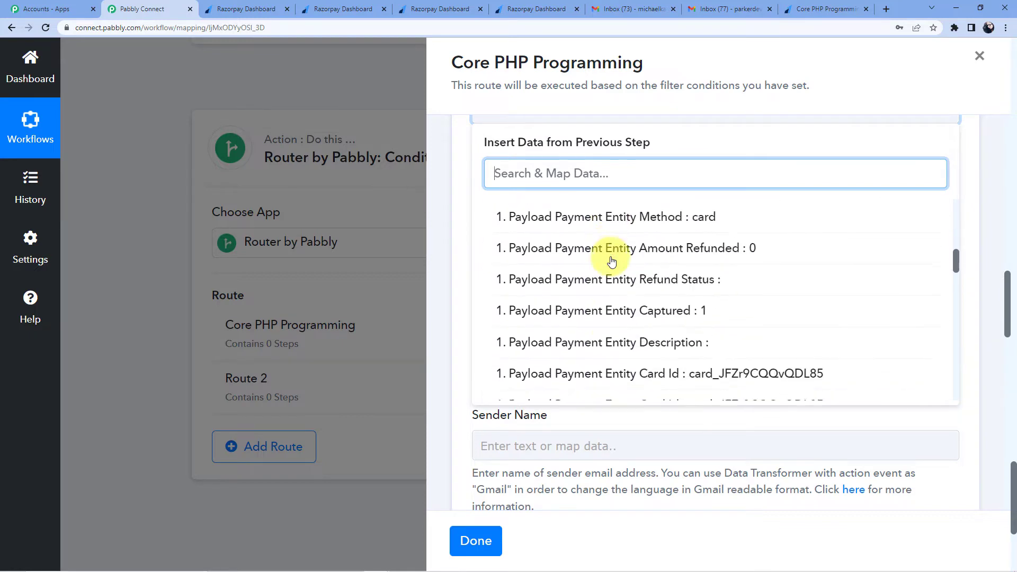
{"action": "scroll", "coordinate": [653, 270], "scroll_direction": "down", "scroll_amount": 6}
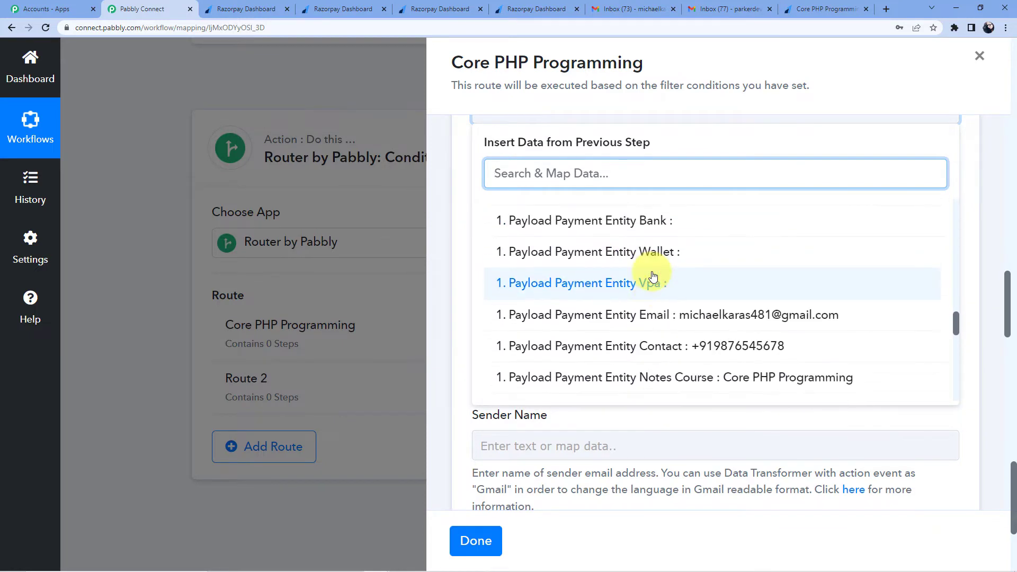
{"action": "left_click", "coordinate": [653, 209]}
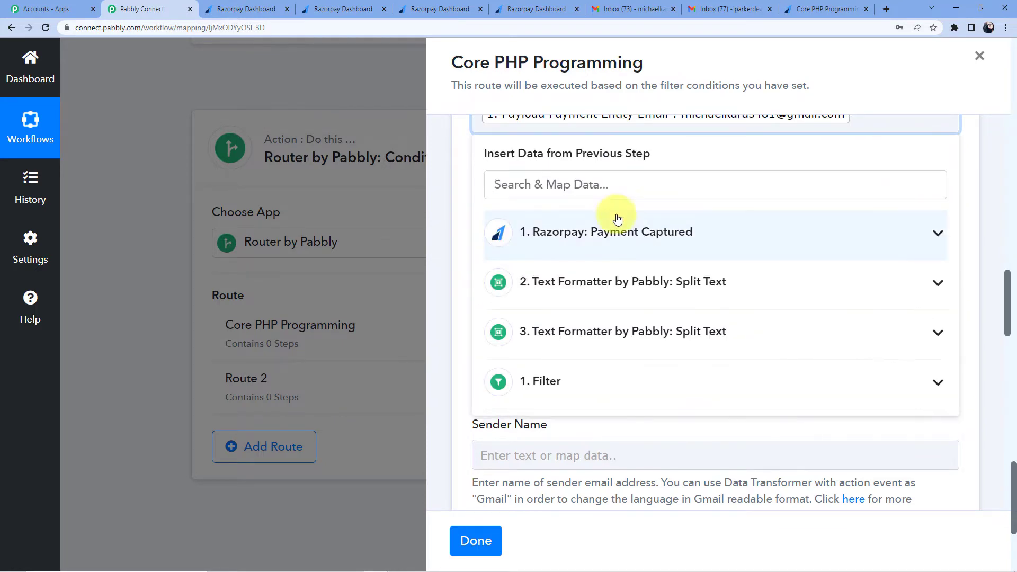
{"action": "left_click", "coordinate": [454, 177]}
{"action": "scroll", "coordinate": [526, 177], "scroll_direction": "down", "scroll_amount": 7}
{"action": "scroll", "coordinate": [529, 205], "scroll_direction": "up", "scroll_amount": 2}
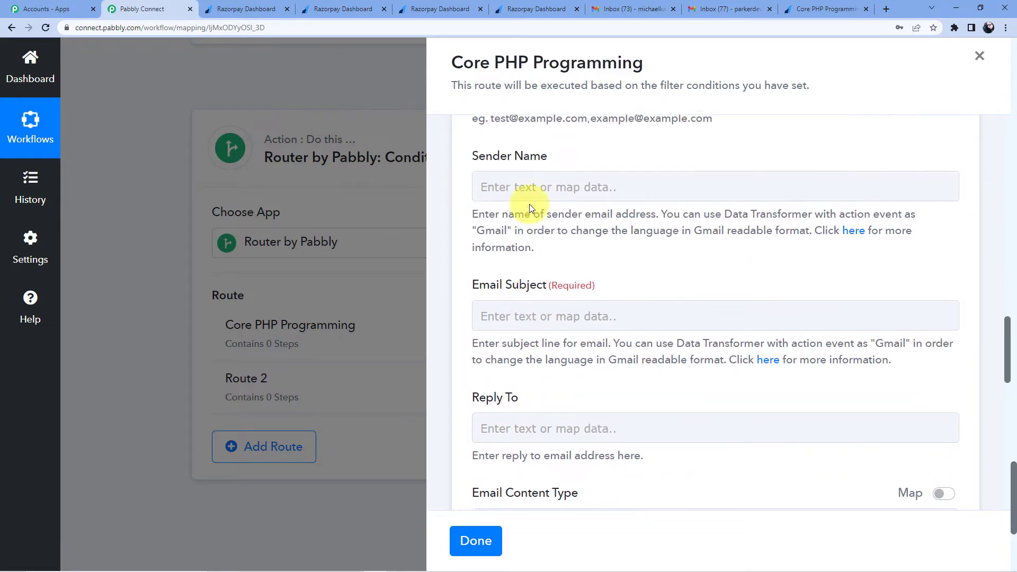
Step: Enter the sender's name in the Sender Name field
{"action": "left_click", "coordinate": [526, 190]}
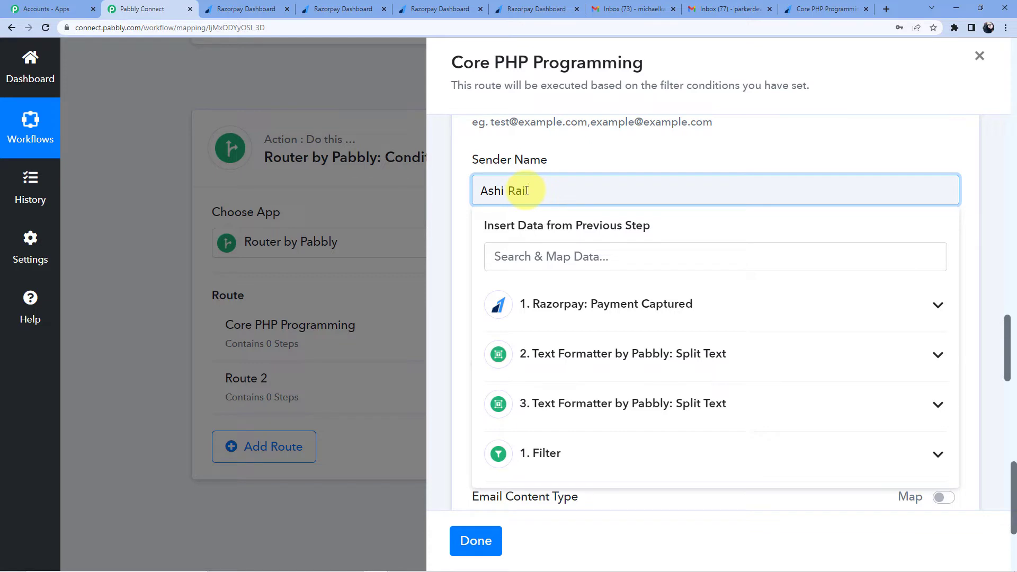
{"action": "left_click", "coordinate": [577, 157]}
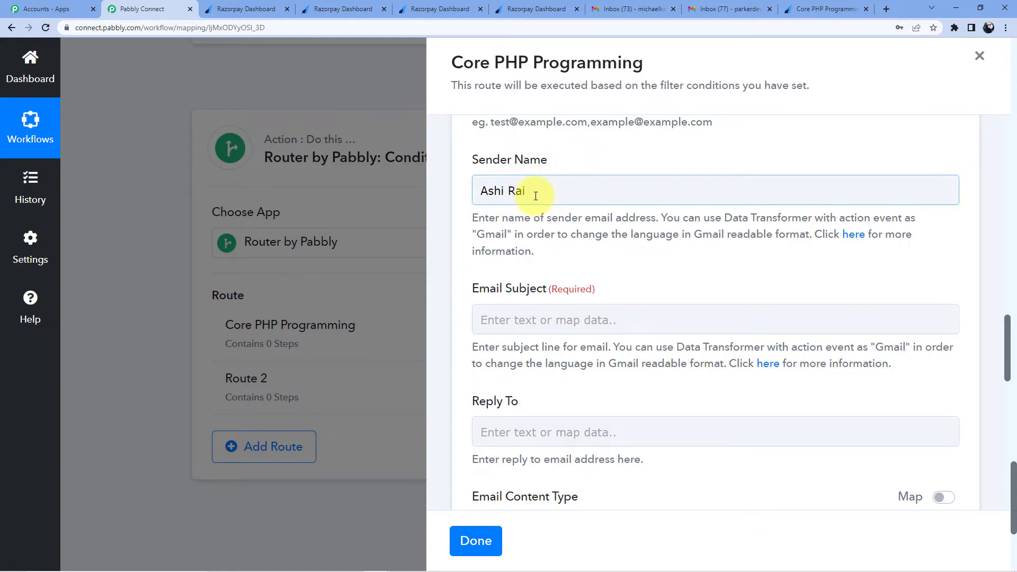
{"action": "scroll", "coordinate": [535, 196], "scroll_direction": "down", "scroll_amount": 2}
{"action": "left_click", "coordinate": [520, 214]}
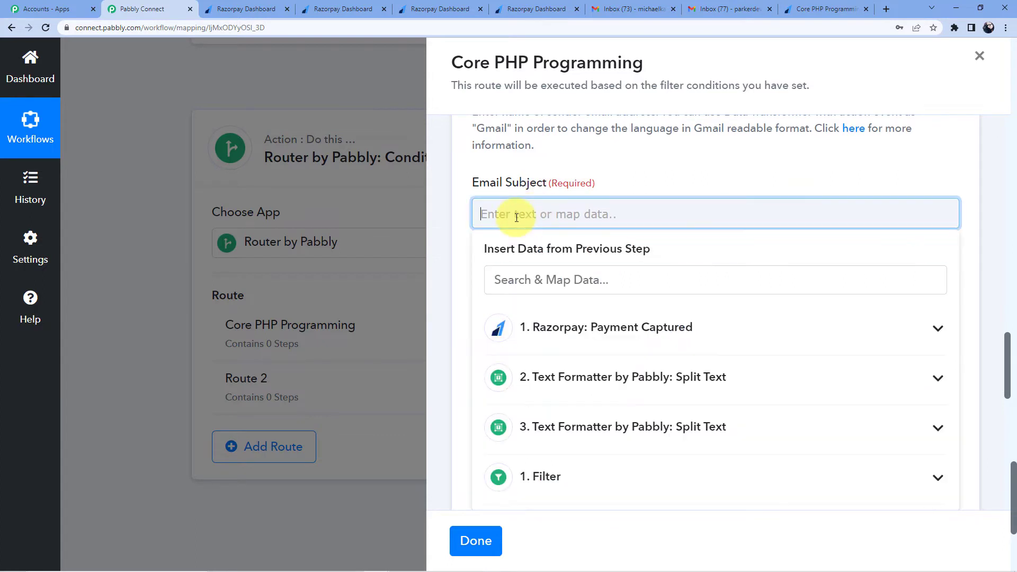
Step: Start the email subject with 'Hello' followed by the mapped Razorpay Card Name
{"action": "type", "text": "Hello"}
{"action": "left_click", "coordinate": [583, 329]}
{"action": "scroll", "coordinate": [672, 369], "scroll_direction": "down", "scroll_amount": 2}
{"action": "scroll", "coordinate": [672, 369], "scroll_direction": "down", "scroll_amount": 10}
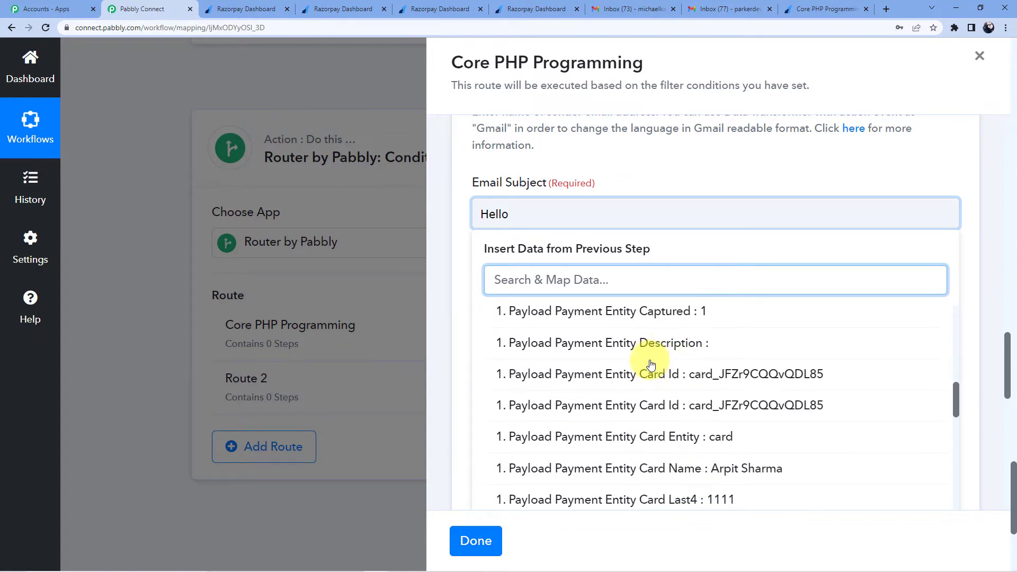
{"action": "scroll", "coordinate": [730, 343], "scroll_direction": "up", "scroll_amount": 1}
{"action": "left_click", "coordinate": [731, 361]}
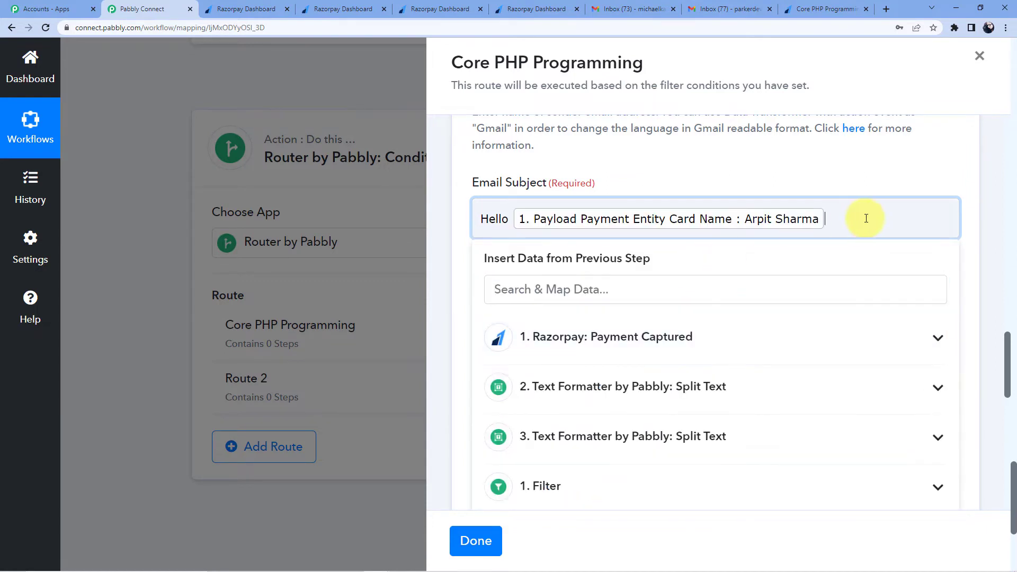
{"action": "left_click", "coordinate": [852, 222]}
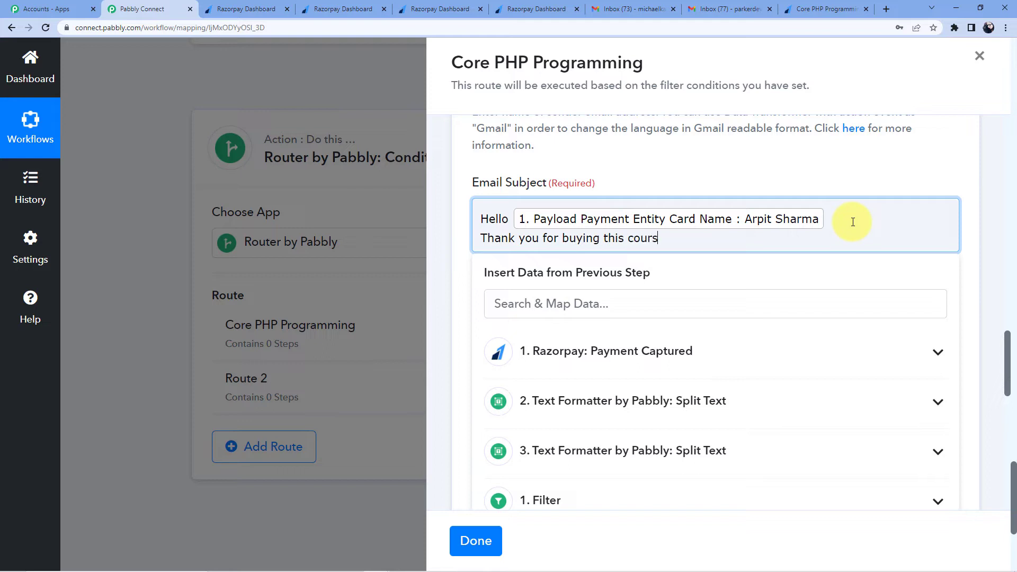
Step: Add a thank-you line, a 'Your login details' line and a 'Username -' label
{"action": "key", "text": "Return"}
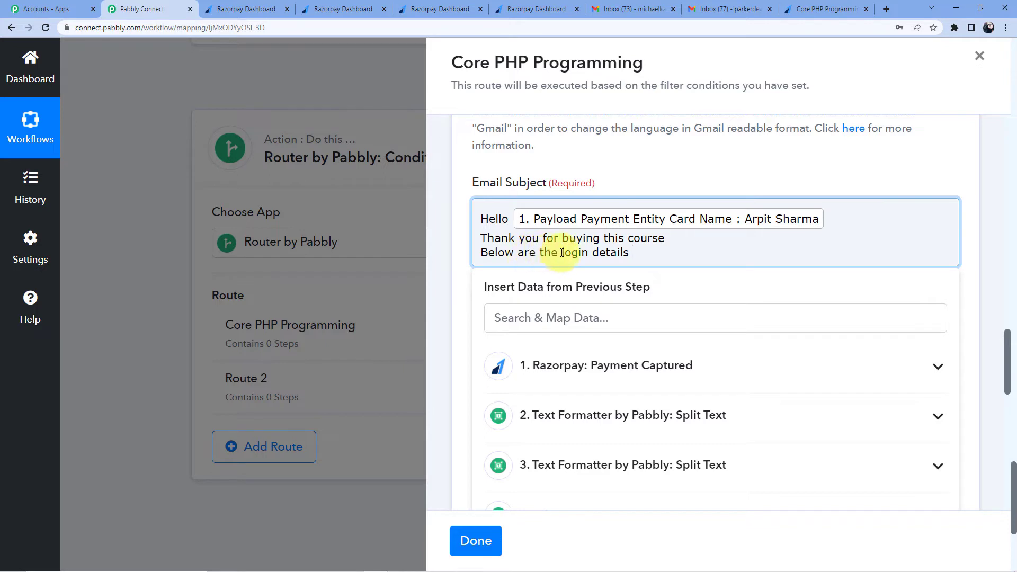
{"action": "key", "text": "Return"}
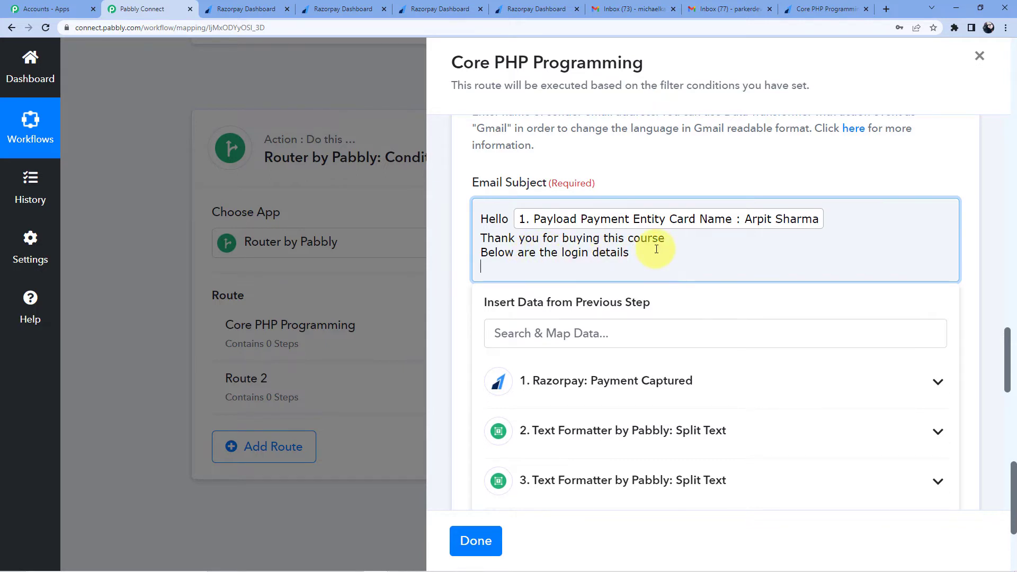
{"action": "left_click_drag", "start_coordinate": [561, 253], "coordinate": [483, 254]}
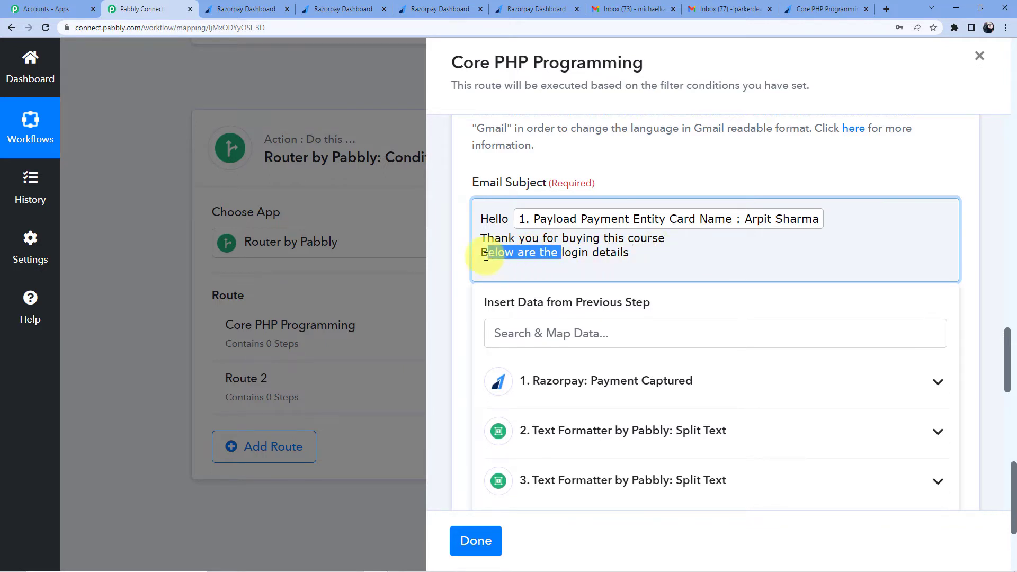
{"action": "key", "text": "BackSpace"}
{"action": "type", "text": "You"}
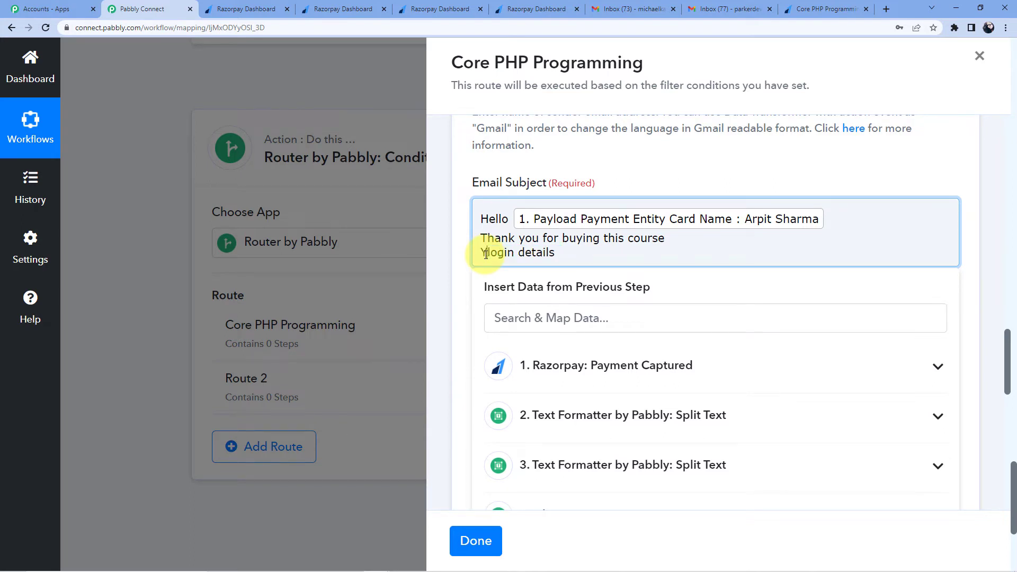
{"action": "type", "text": "r"}
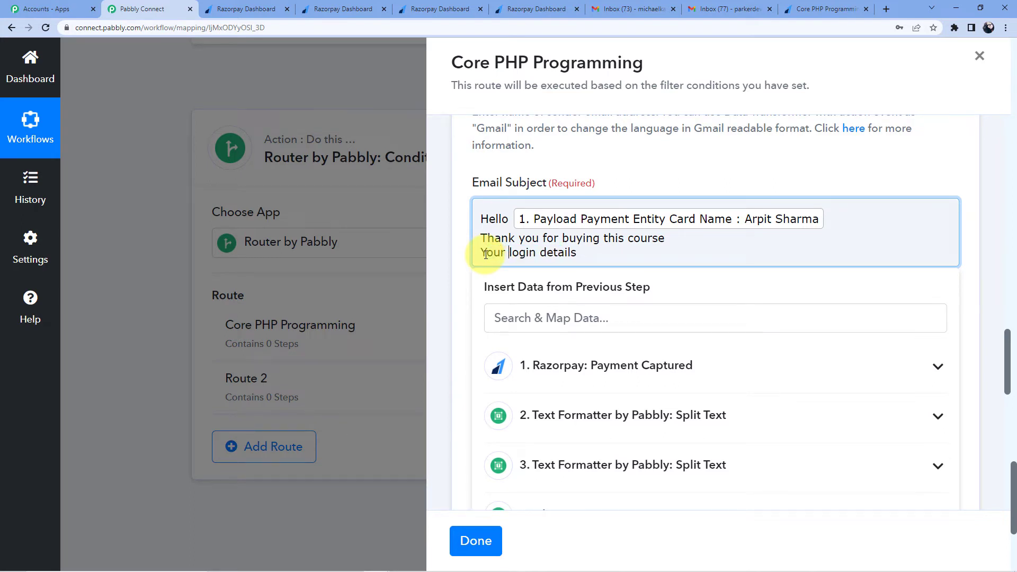
{"action": "left_click", "coordinate": [617, 251]}
{"action": "key", "text": "Return"}
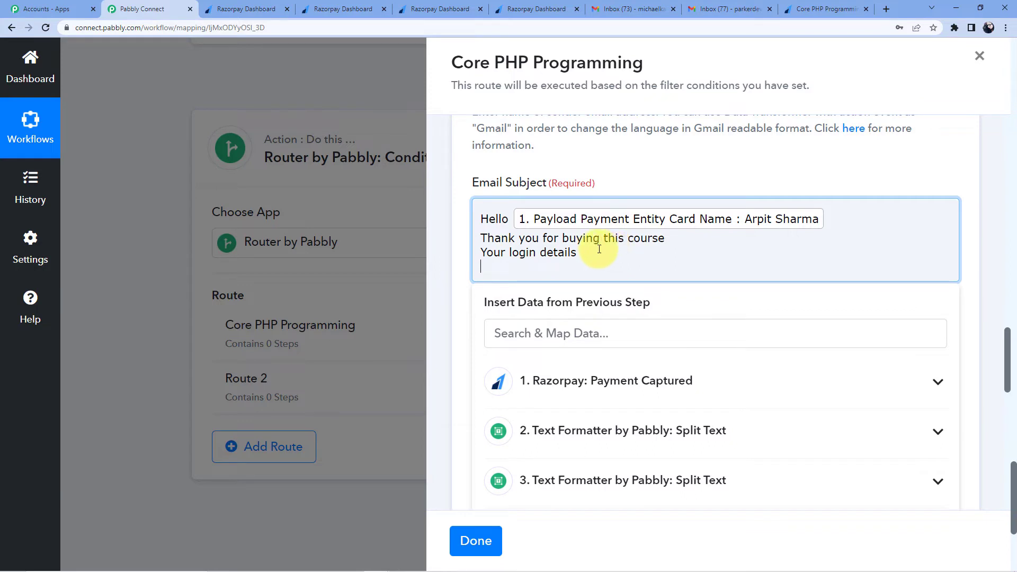
{"action": "key", "text": "BackSpace"}
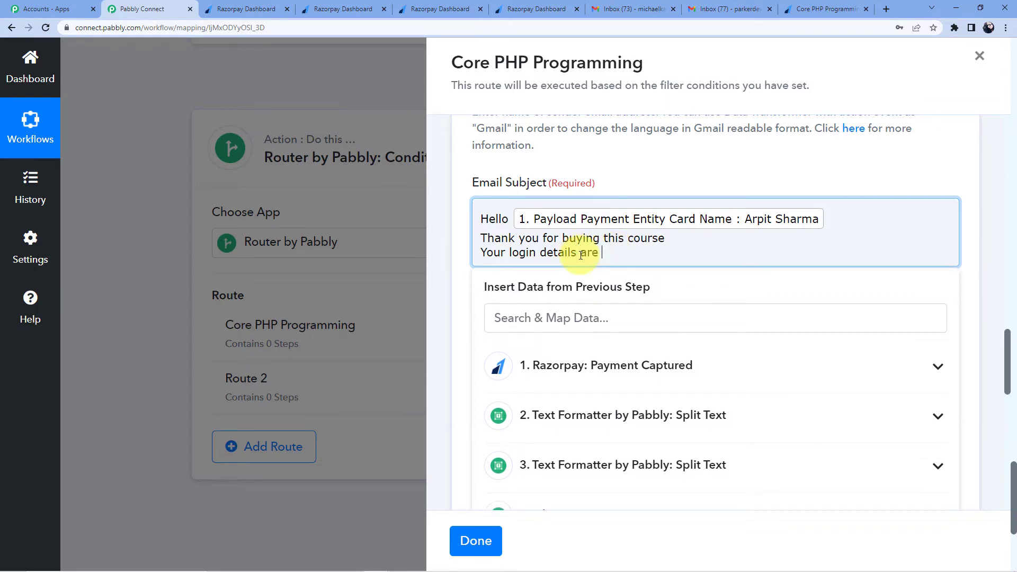
{"action": "key", "text": "Return"}
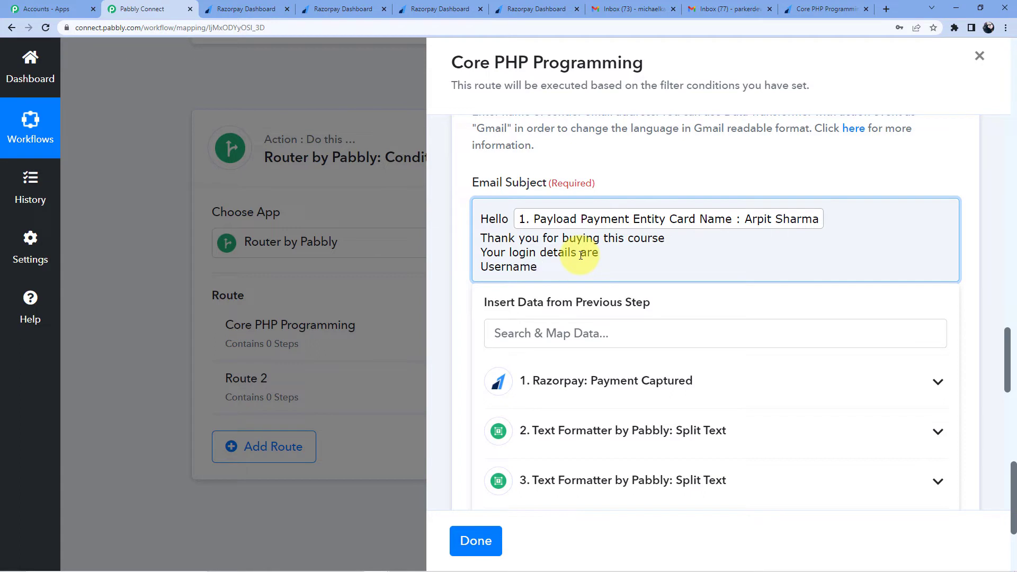
{"action": "type", "text": "Username -"}
Step: Map the first split's username after 'Username -' and the second split's password after 'Password -'
{"action": "scroll", "coordinate": [681, 228], "scroll_direction": "down", "scroll_amount": 2}
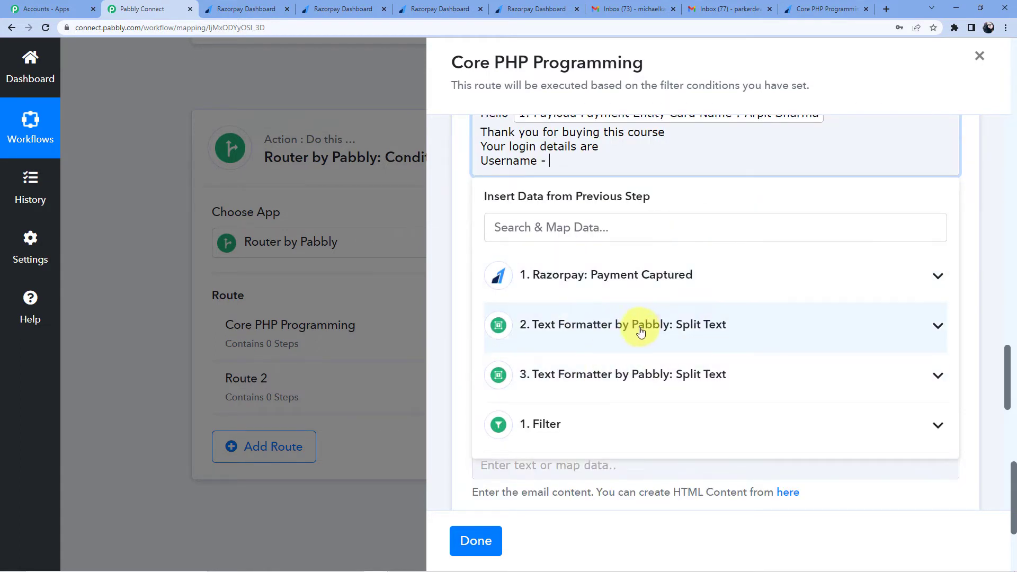
{"action": "scroll", "coordinate": [609, 325], "scroll_direction": "down", "scroll_amount": 1}
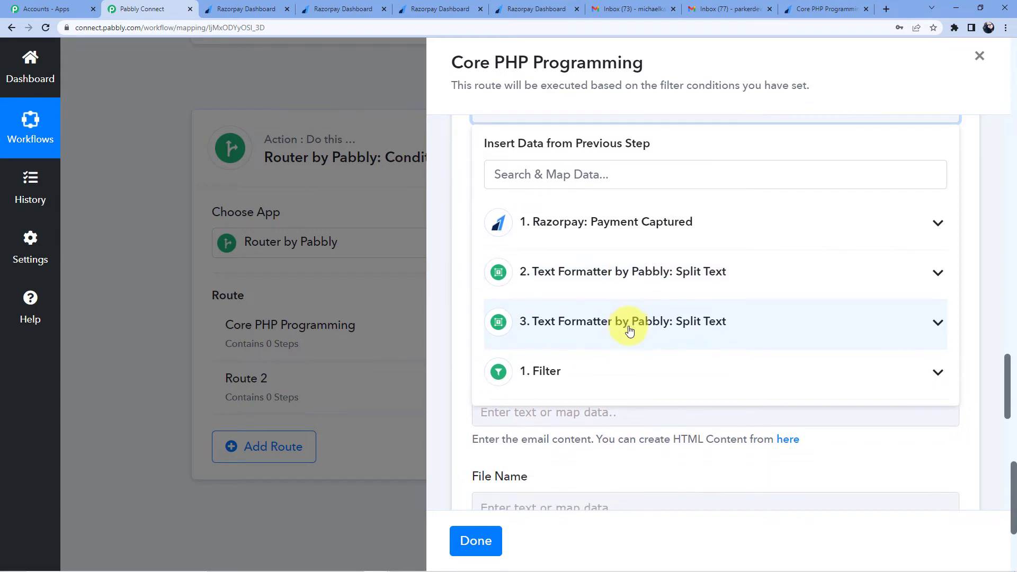
{"action": "left_click", "coordinate": [603, 274]}
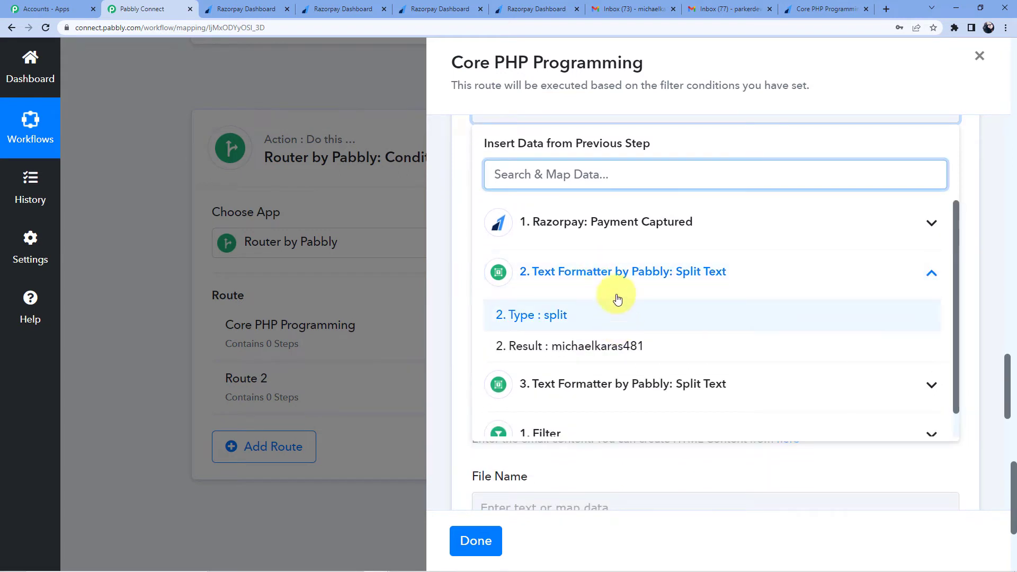
{"action": "left_click", "coordinate": [587, 345]}
{"action": "scroll", "coordinate": [618, 212], "scroll_direction": "up", "scroll_amount": 2}
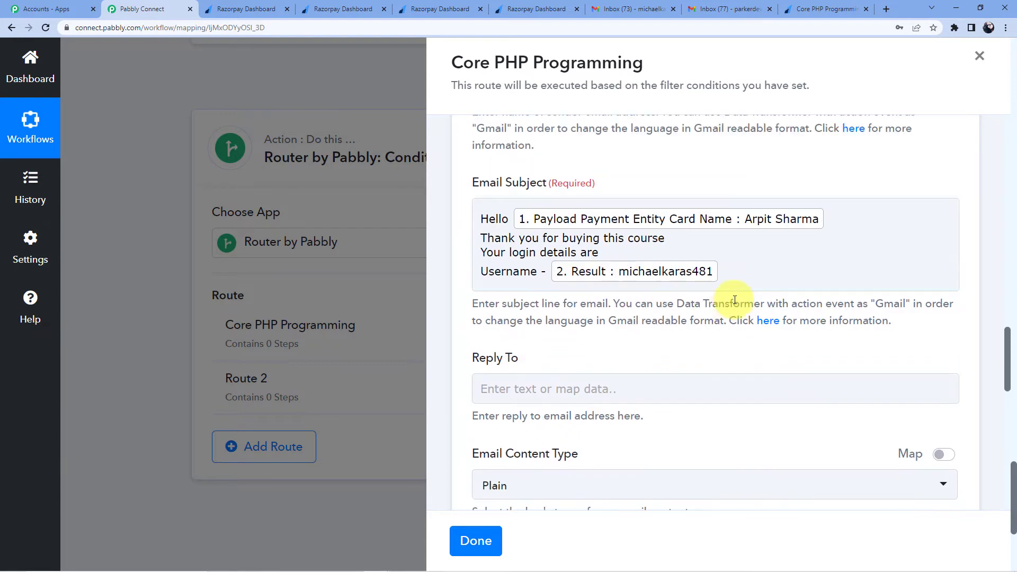
{"action": "left_click", "coordinate": [749, 271]}
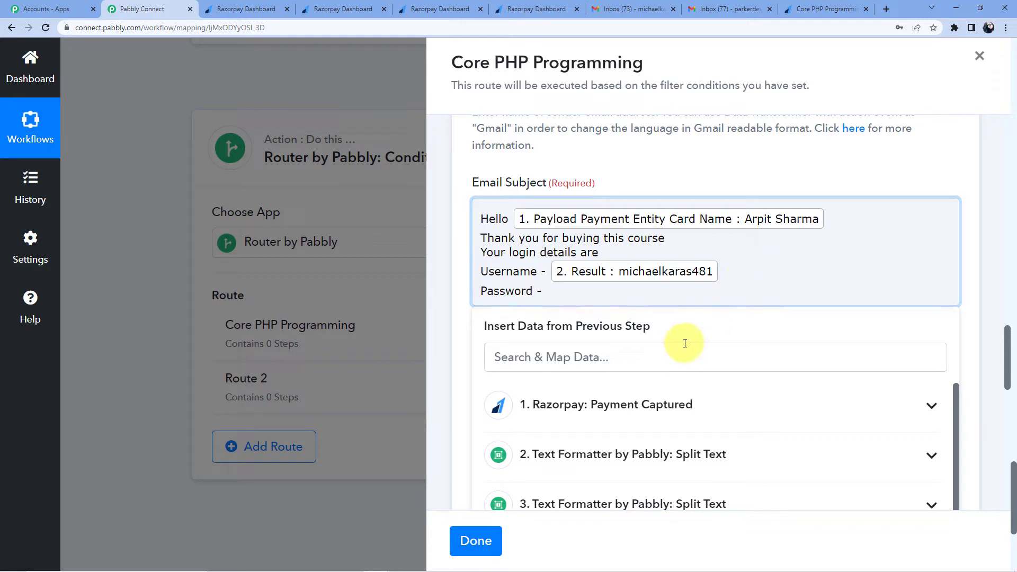
{"action": "scroll", "coordinate": [684, 340], "scroll_direction": "down", "scroll_amount": 3}
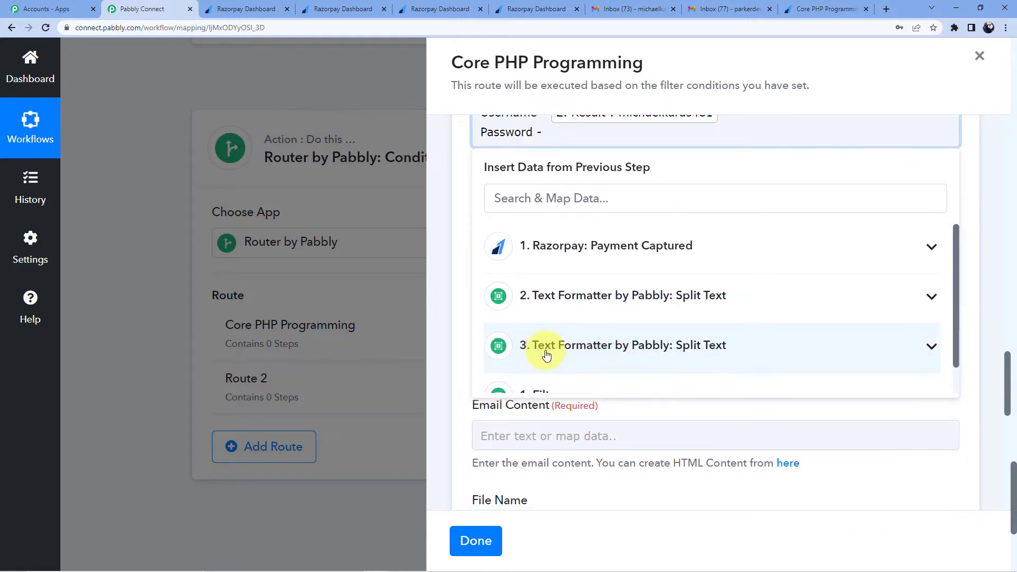
{"action": "left_click", "coordinate": [600, 348]}
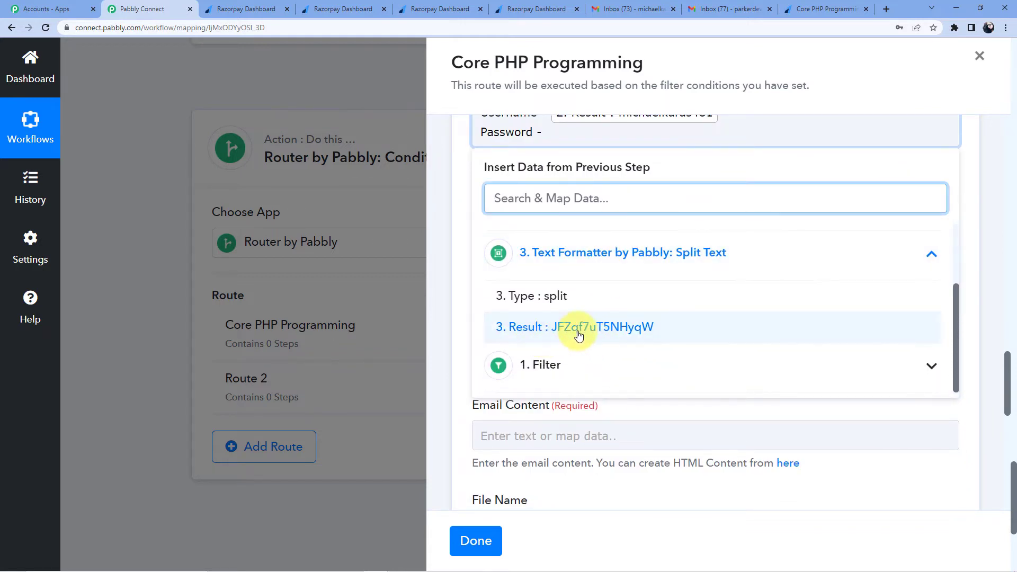
{"action": "left_click", "coordinate": [569, 333]}
{"action": "scroll", "coordinate": [716, 259], "scroll_direction": "up", "scroll_amount": 2}
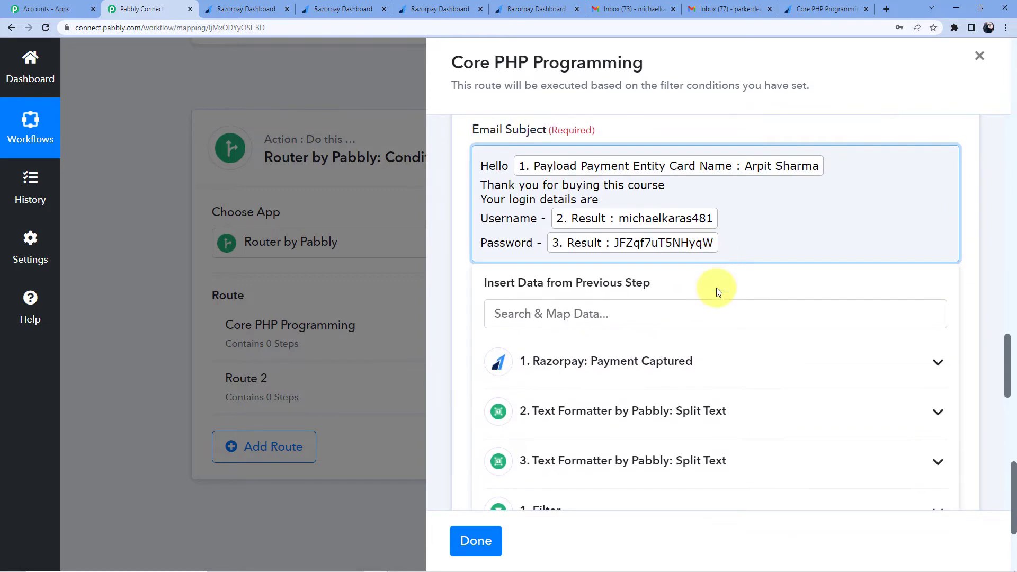
{"action": "left_click", "coordinate": [466, 274]}
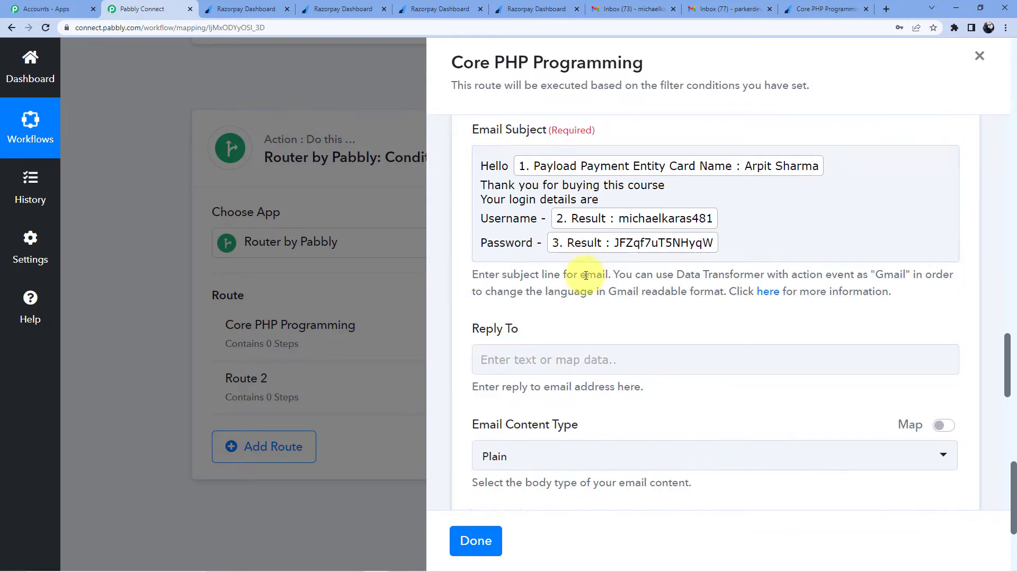
{"action": "left_click", "coordinate": [746, 244]}
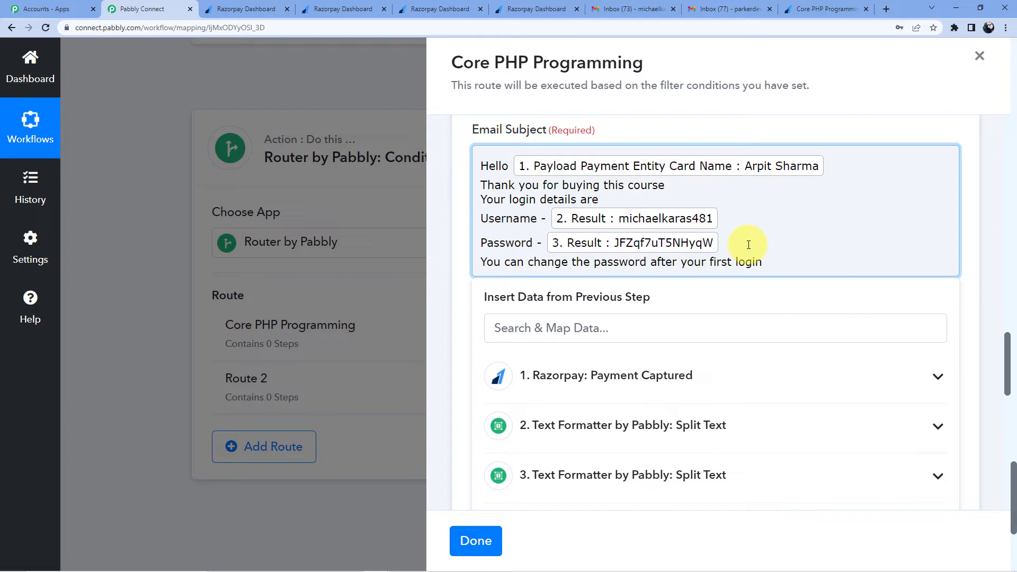
Step: Finish the subject text and begin selecting it to move it into Email Content
{"action": "left_click", "coordinate": [733, 129]}
{"action": "scroll", "coordinate": [731, 130], "scroll_direction": "down", "scroll_amount": 7}
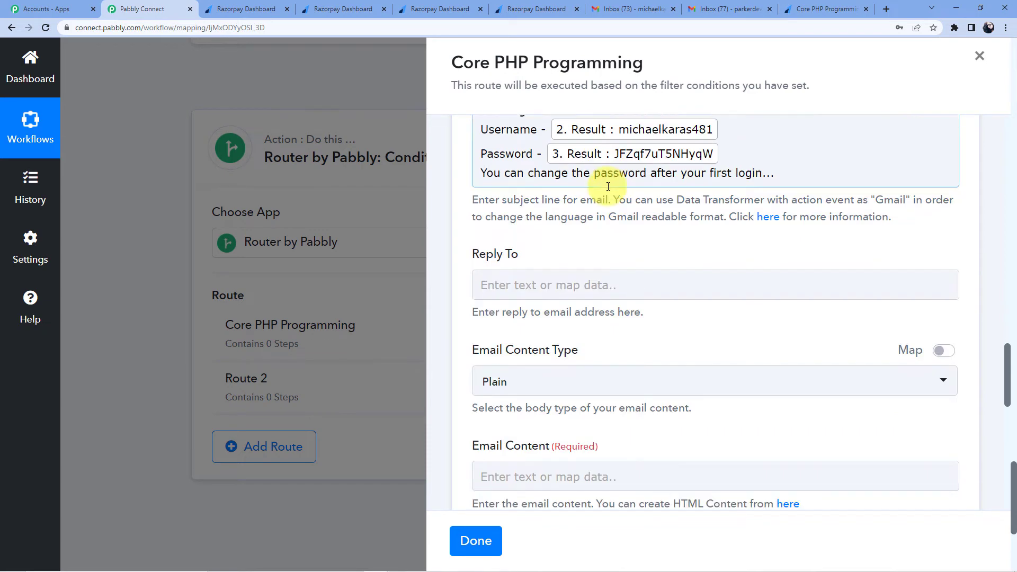
{"action": "scroll", "coordinate": [583, 180], "scroll_direction": "up", "scroll_amount": 5}
{"action": "scroll", "coordinate": [591, 254], "scroll_direction": "down", "scroll_amount": 4}
{"action": "left_click", "coordinate": [532, 198]}
{"action": "scroll", "coordinate": [549, 246], "scroll_direction": "up", "scroll_amount": 5}
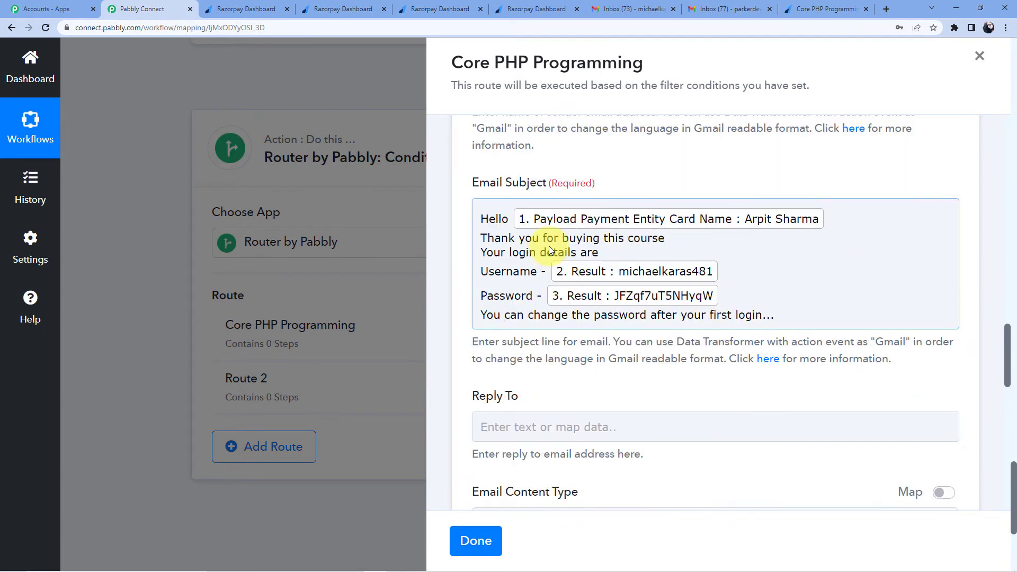
{"action": "scroll", "coordinate": [550, 257], "scroll_direction": "down", "scroll_amount": 1}
{"action": "left_click", "coordinate": [480, 219]}
Step: Cut the entire subject text and paste it into the Email Content field
{"action": "left_click_drag", "start_coordinate": [480, 219], "coordinate": [509, 219]}
{"action": "left_click_drag", "start_coordinate": [746, 294], "coordinate": [774, 314]}
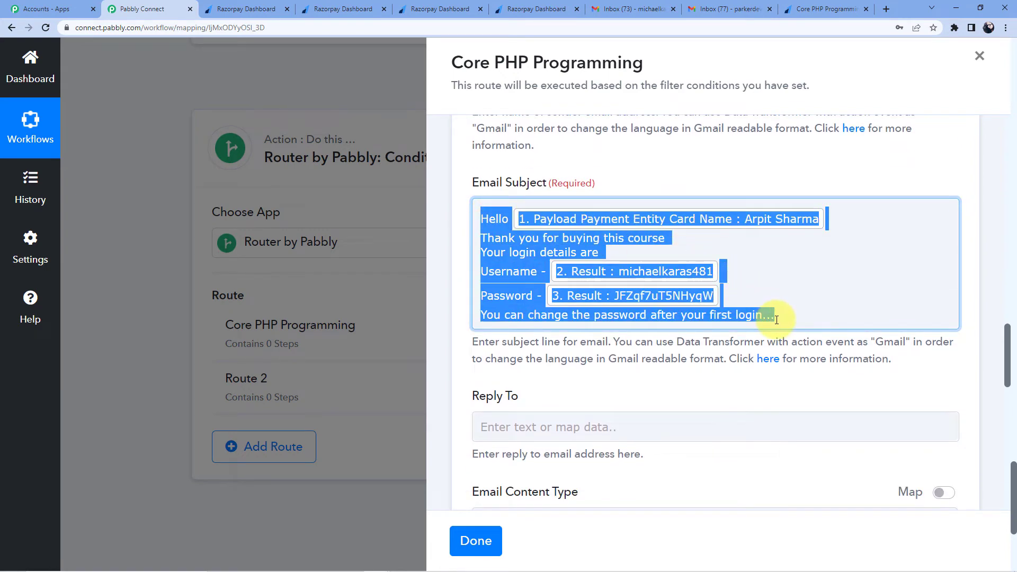
{"action": "right_click", "coordinate": [501, 237]}
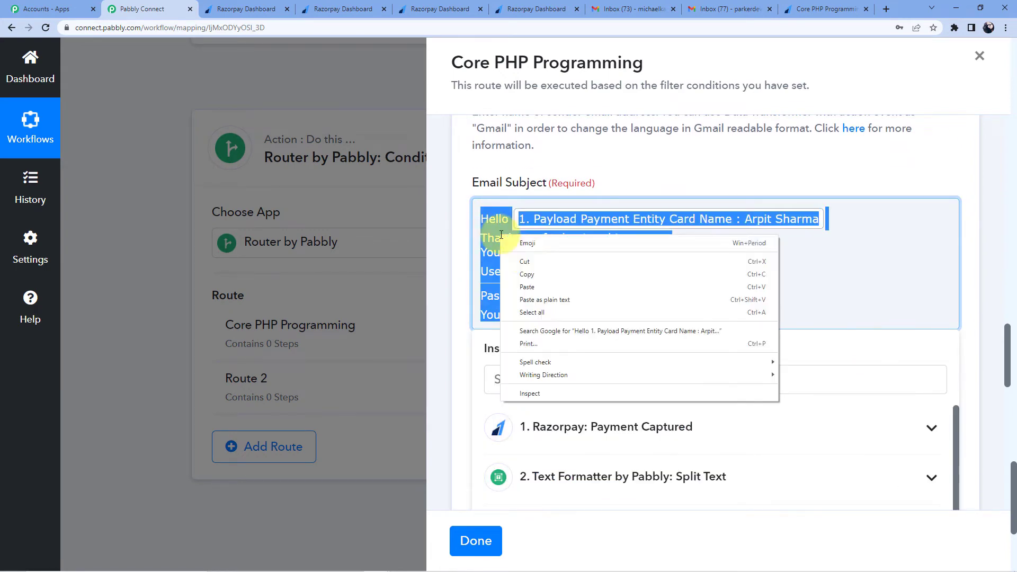
{"action": "left_click", "coordinate": [527, 261]}
{"action": "scroll", "coordinate": [485, 244], "scroll_direction": "down", "scroll_amount": 4}
{"action": "left_click", "coordinate": [453, 243]}
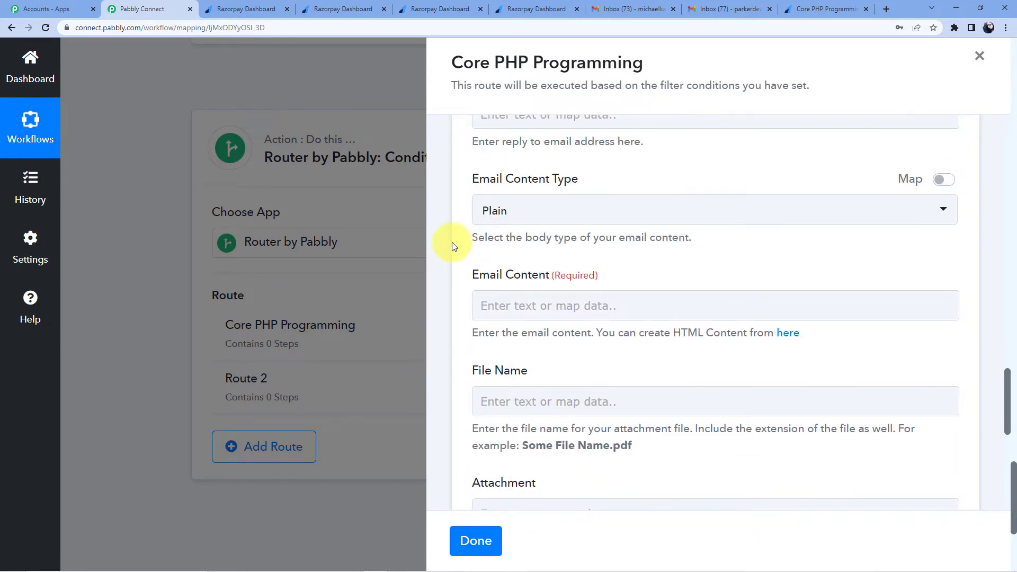
{"action": "scroll", "coordinate": [497, 251], "scroll_direction": "down", "scroll_amount": 3}
{"action": "left_click", "coordinate": [514, 203]}
{"action": "key", "text": "ctrl+v"}
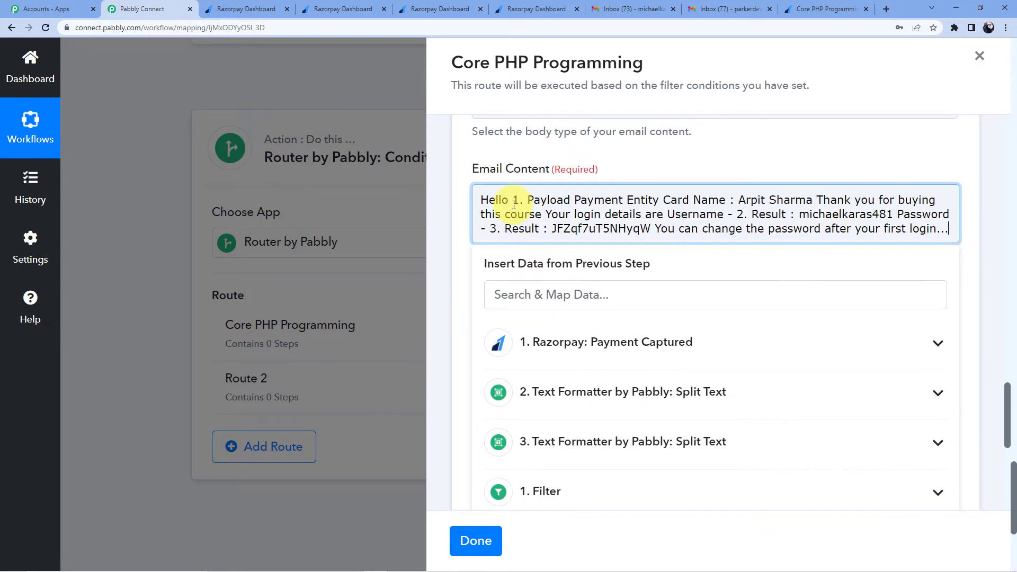
Step: Re-insert the Card Name token after Hello and put 'Your login details' on its own line
{"action": "left_click_drag", "start_coordinate": [513, 201], "coordinate": [810, 202]}
{"action": "key", "text": "BackSpace"}
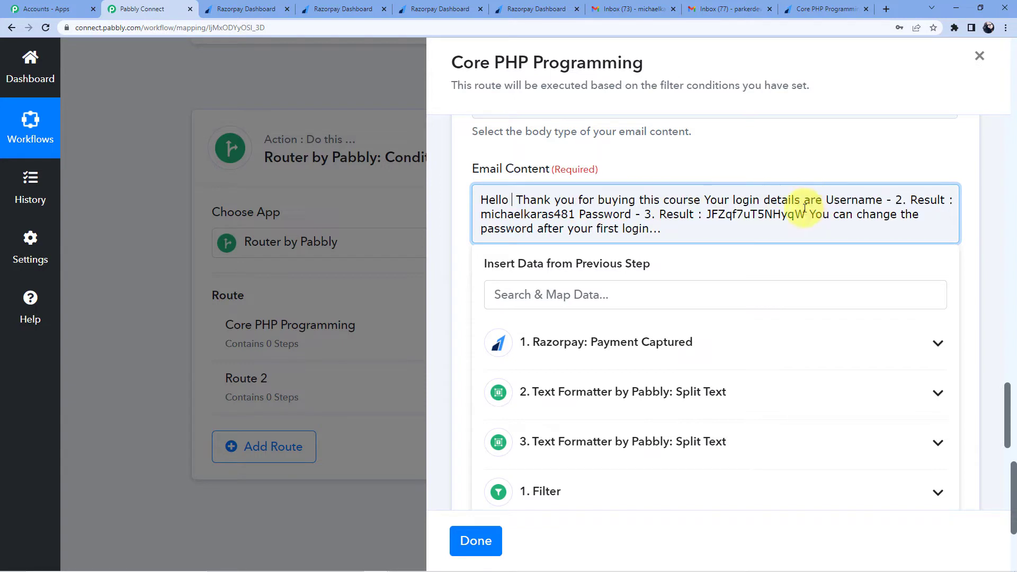
{"action": "left_click", "coordinate": [628, 342]}
{"action": "scroll", "coordinate": [626, 338], "scroll_direction": "down", "scroll_amount": 2}
{"action": "scroll", "coordinate": [627, 338], "scroll_direction": "down", "scroll_amount": 8}
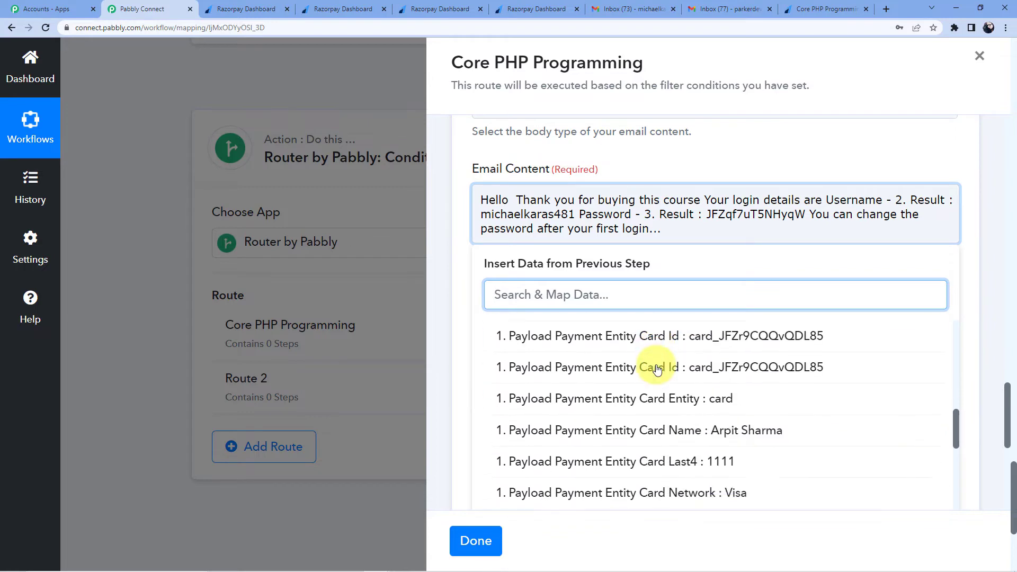
{"action": "scroll", "coordinate": [657, 369], "scroll_direction": "down", "scroll_amount": 1}
{"action": "left_click", "coordinate": [707, 327]}
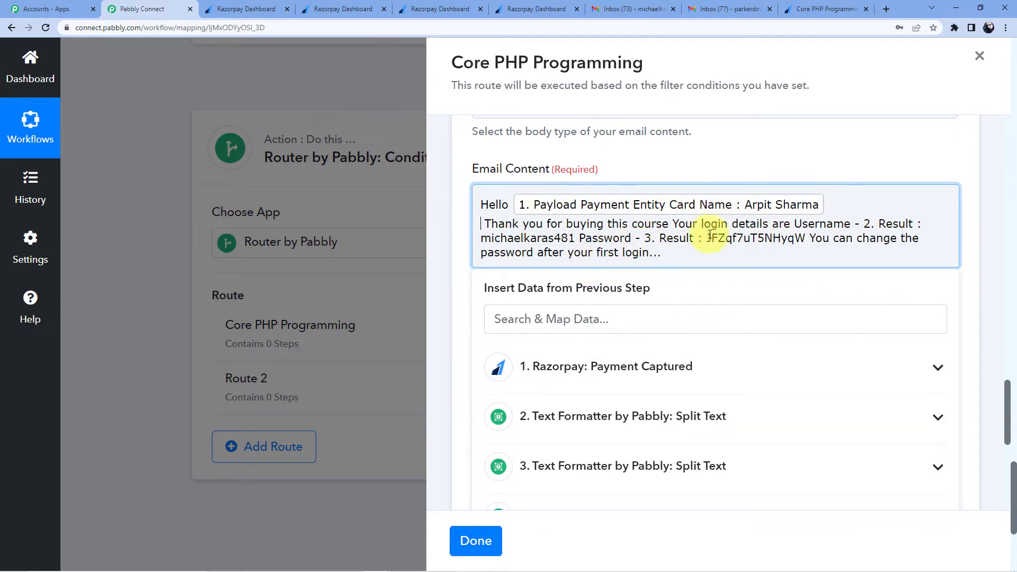
{"action": "left_click", "coordinate": [672, 223]}
{"action": "key", "text": "Return"}
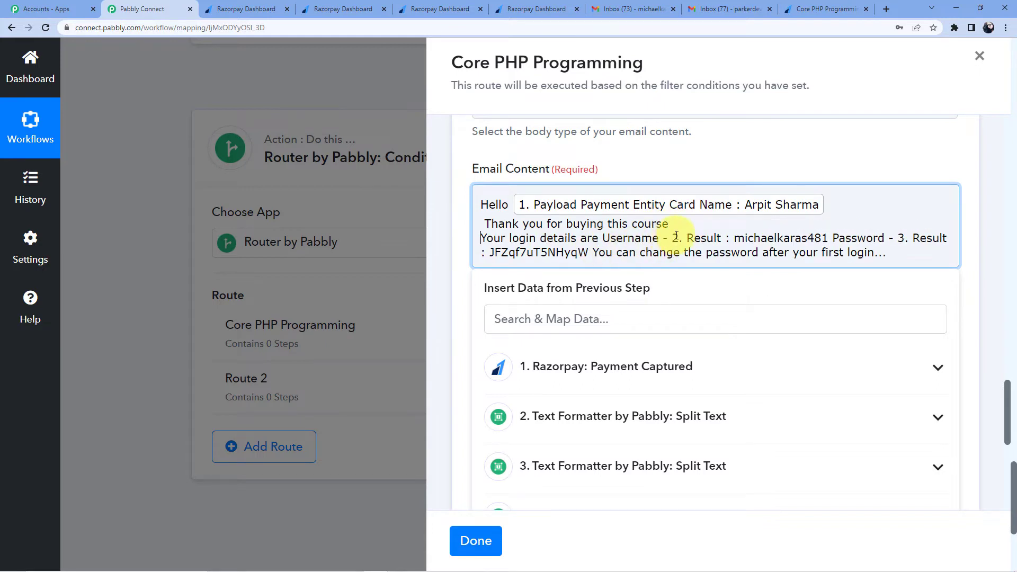
Step: Write 'Username -' with the first Text Formatter's 2. Result on its own line
{"action": "left_click_drag", "start_coordinate": [602, 238], "coordinate": [807, 238]}
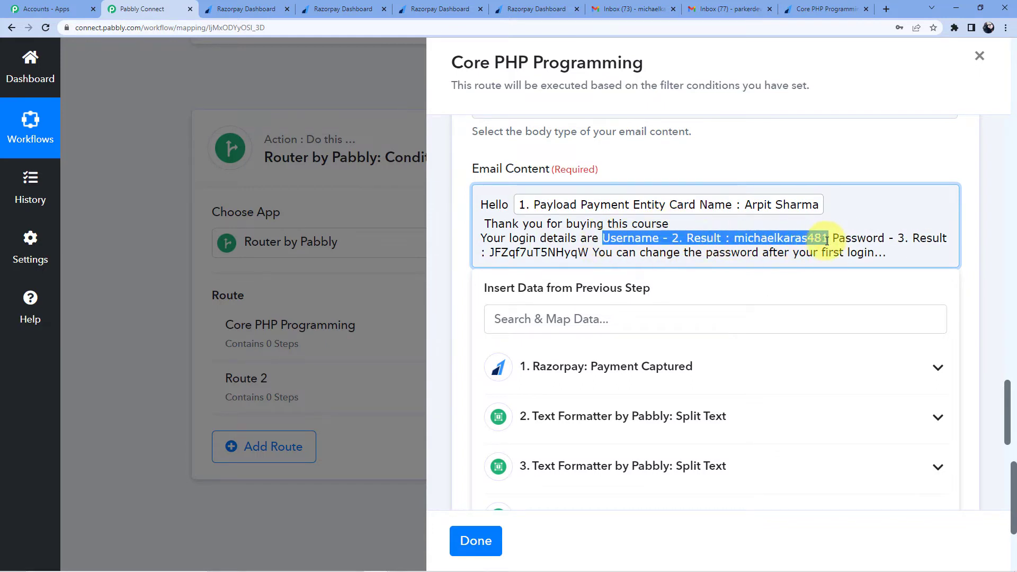
{"action": "key", "text": "Return"}
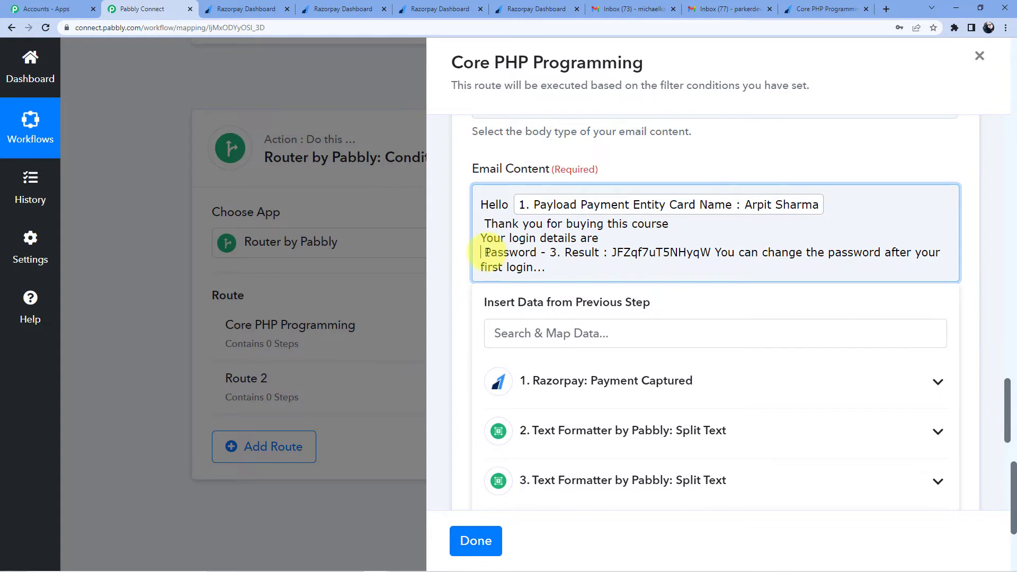
{"action": "key", "text": "BackSpace"}
{"action": "type", "text": "Username -"}
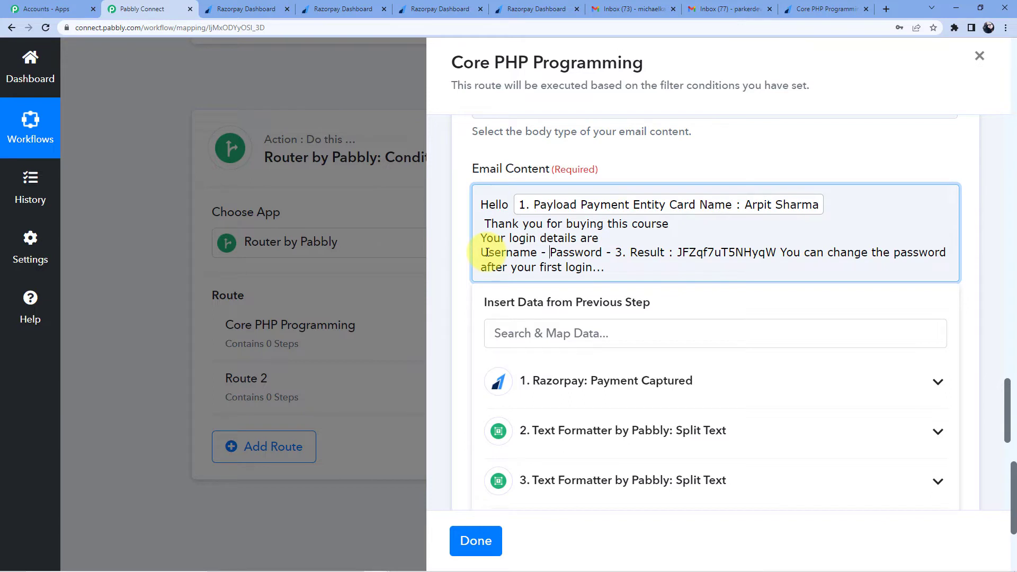
{"action": "left_click", "coordinate": [614, 432]}
{"action": "left_click", "coordinate": [614, 464]}
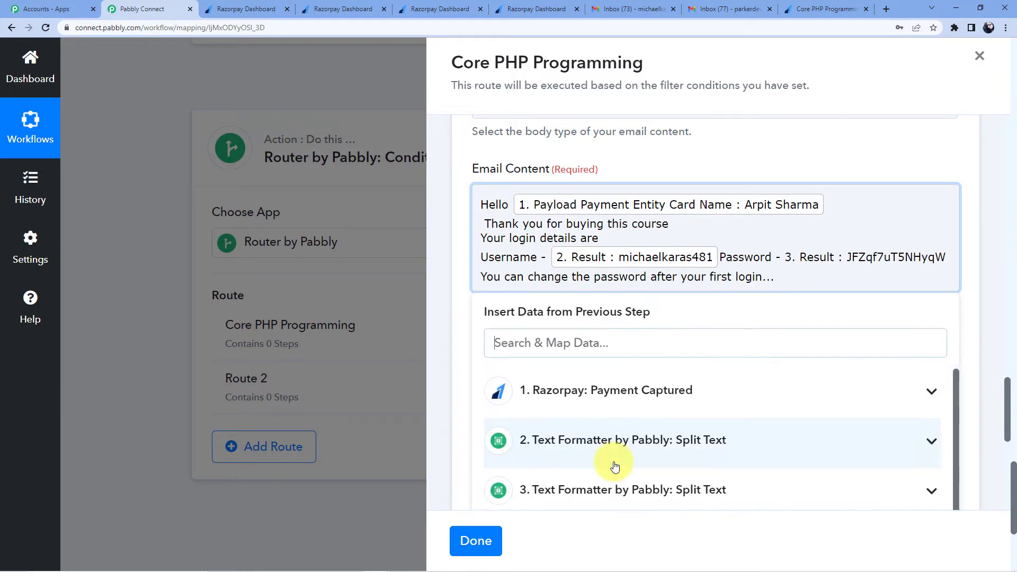
{"action": "key", "text": "Return"}
{"action": "left_click", "coordinate": [549, 276]}
{"action": "left_click_drag", "start_coordinate": [551, 276], "coordinate": [712, 276]}
{"action": "key", "text": "Return"}
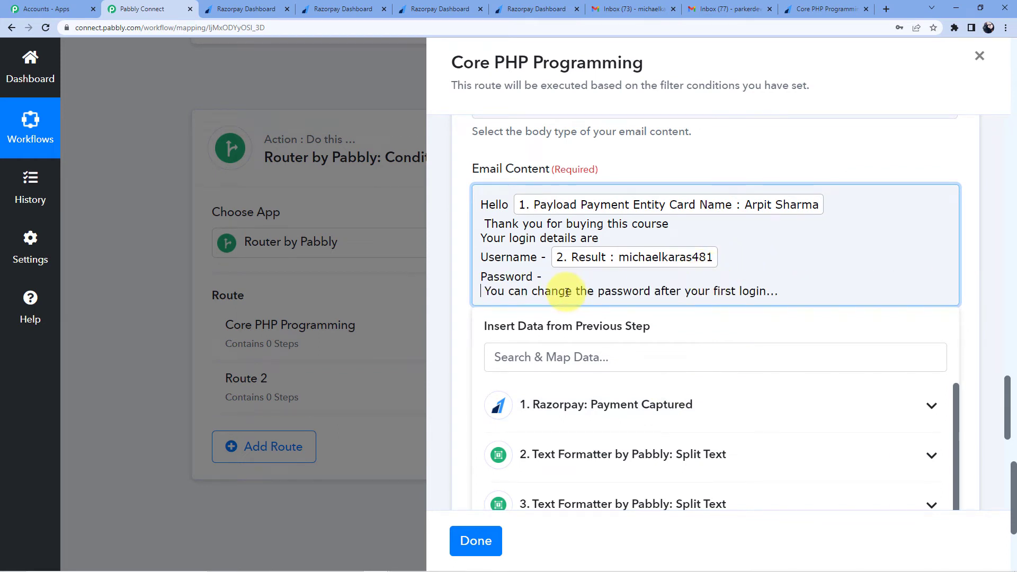
Step: Put 'Password -' with the second Text Formatter's 3. Result on one line, closing sentence below
{"action": "scroll", "coordinate": [645, 461], "scroll_direction": "down", "scroll_amount": 1}
{"action": "left_click", "coordinate": [647, 484]}
{"action": "scroll", "coordinate": [656, 456], "scroll_direction": "down", "scroll_amount": 2}
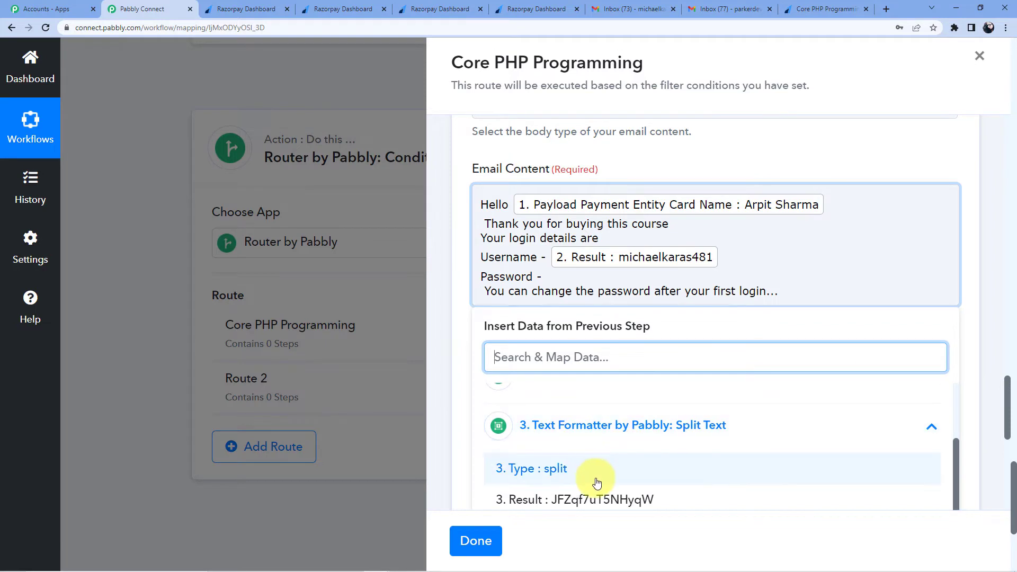
{"action": "scroll", "coordinate": [597, 482], "scroll_direction": "down", "scroll_amount": 1}
{"action": "left_click", "coordinate": [602, 445]}
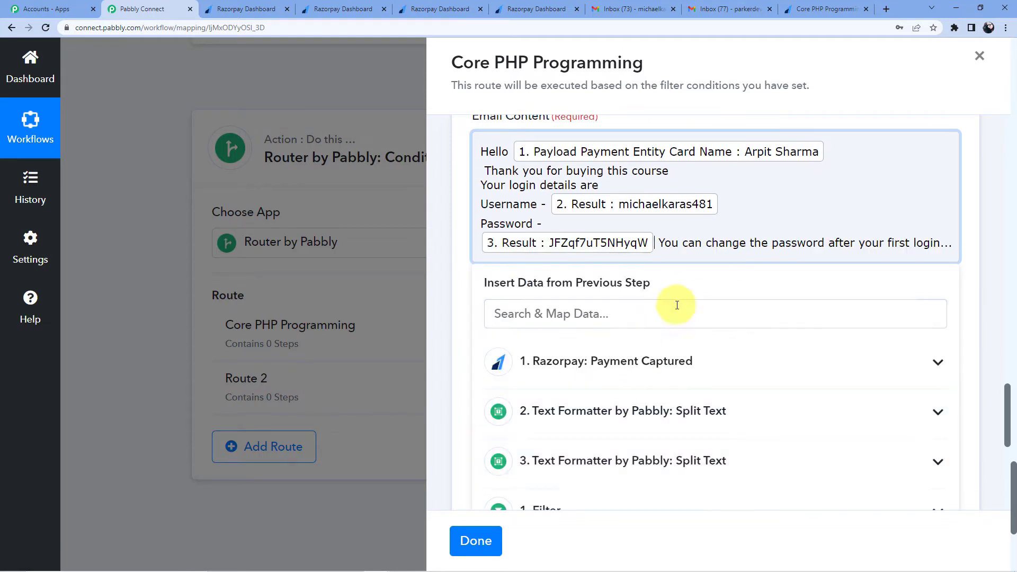
{"action": "left_click", "coordinate": [482, 241]}
{"action": "key", "text": "BackSpace"}
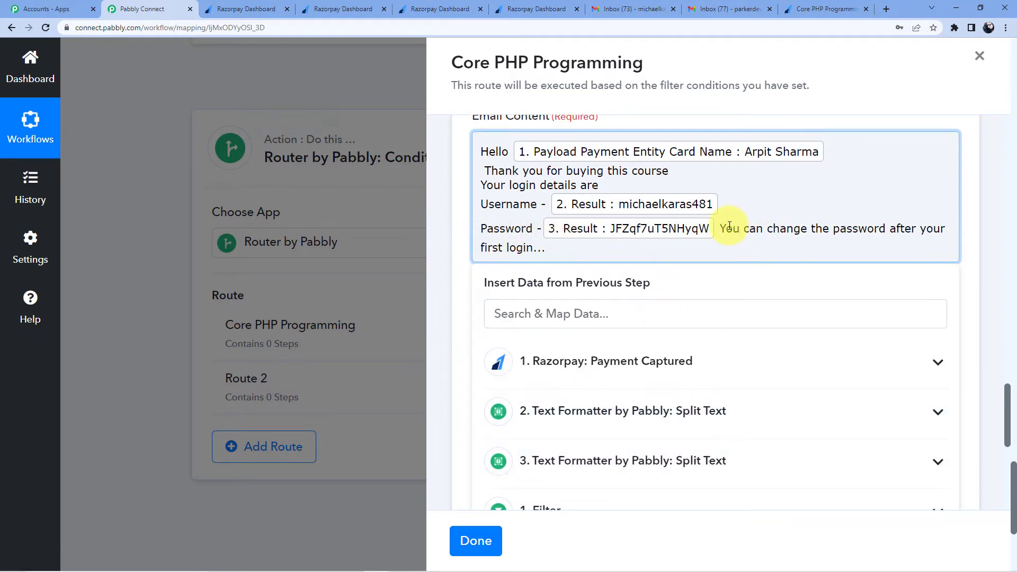
{"action": "key", "text": "Return"}
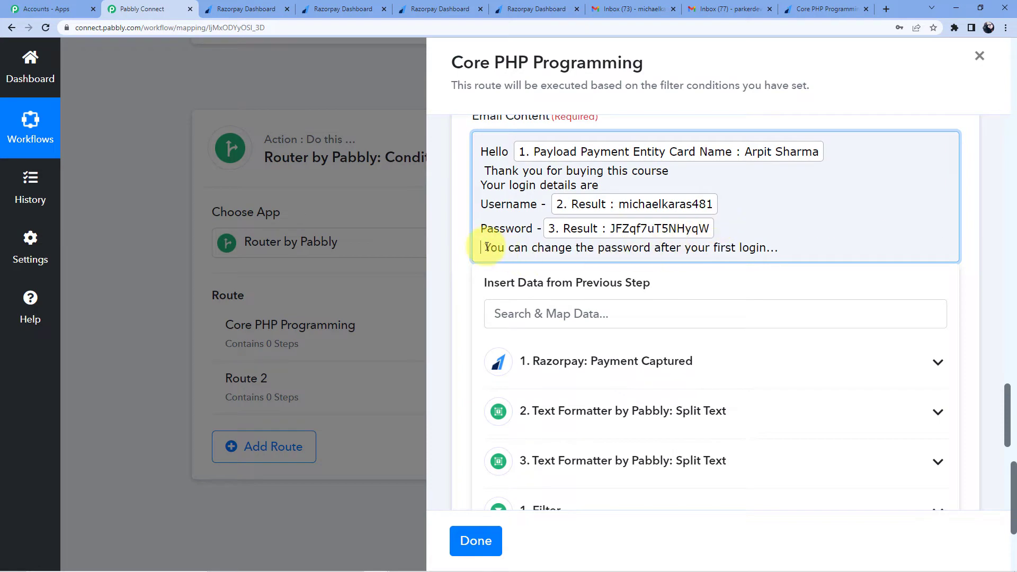
Step: Enter 'Login Details' as the email subject
{"action": "scroll", "coordinate": [627, 269], "scroll_direction": "up", "scroll_amount": 8}
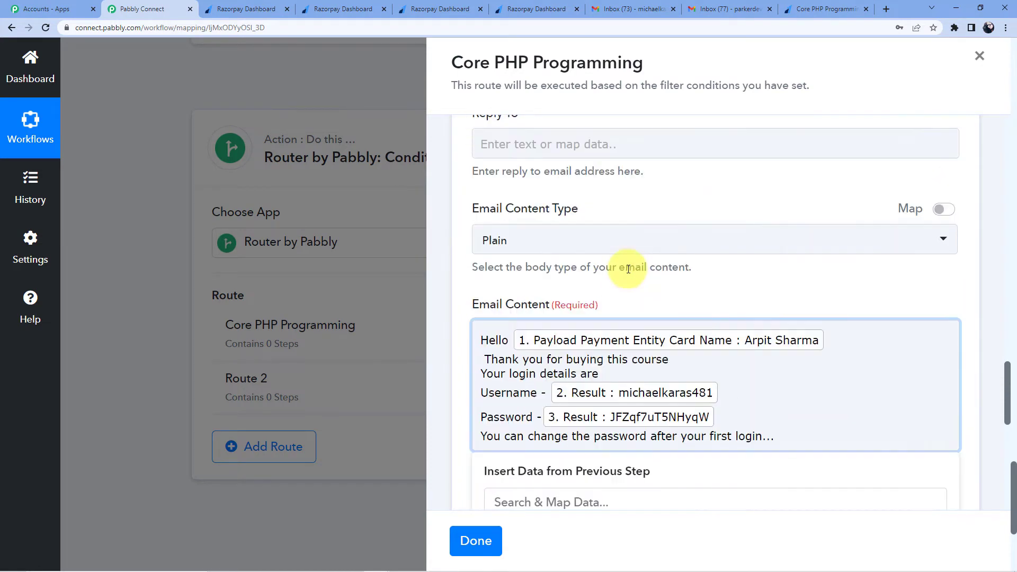
{"action": "scroll", "coordinate": [608, 327], "scroll_direction": "up", "scroll_amount": 2}
{"action": "left_click", "coordinate": [539, 365]}
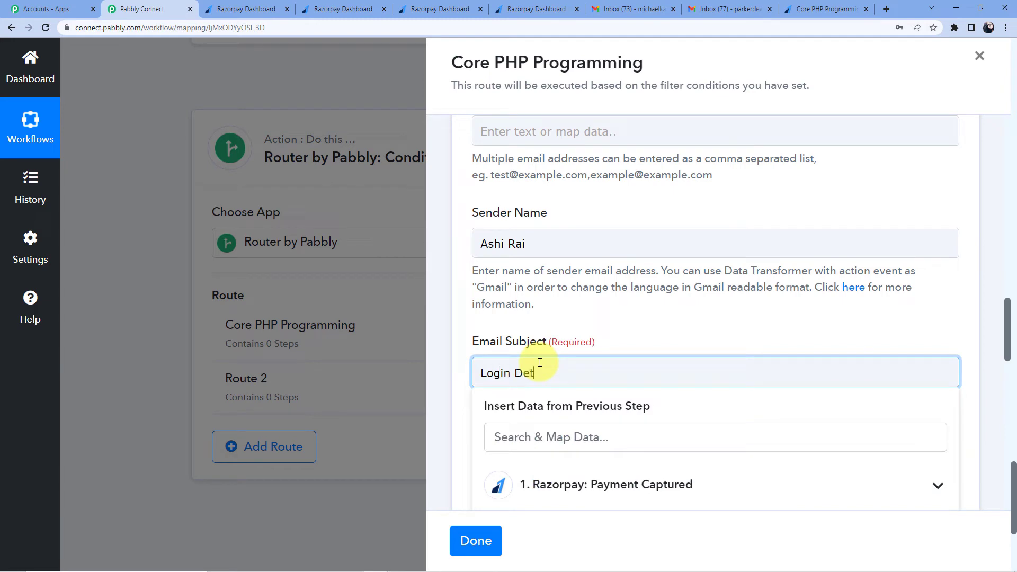
{"action": "left_click", "coordinate": [627, 345]}
{"action": "scroll", "coordinate": [643, 275], "scroll_direction": "down", "scroll_amount": 5}
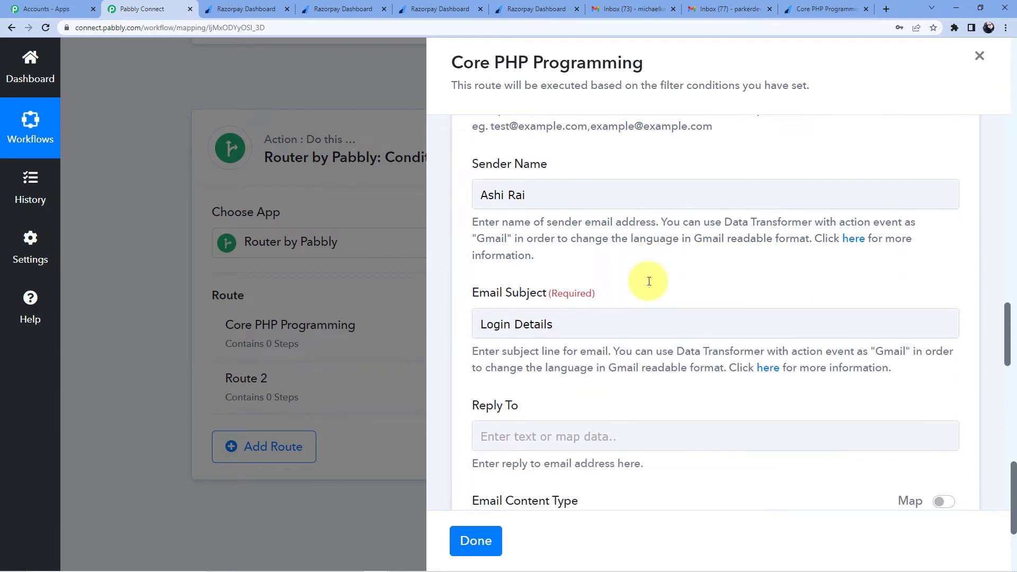
{"action": "scroll", "coordinate": [634, 202], "scroll_direction": "up", "scroll_amount": 2}
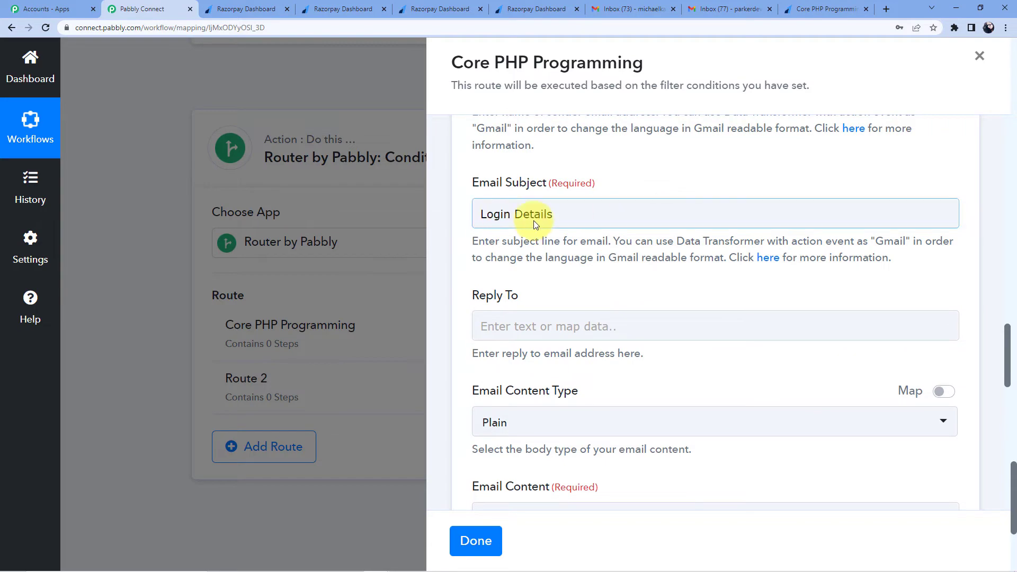
{"action": "scroll", "coordinate": [538, 221], "scroll_direction": "down", "scroll_amount": 6}
{"action": "scroll", "coordinate": [526, 262], "scroll_direction": "down", "scroll_amount": 4}
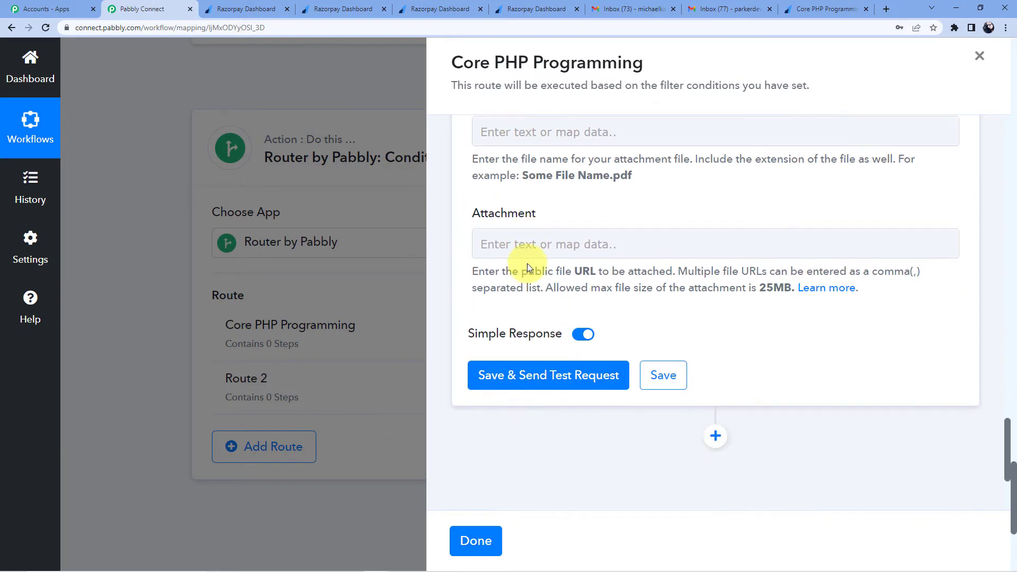
{"action": "scroll", "coordinate": [528, 267], "scroll_direction": "up", "scroll_amount": 1}
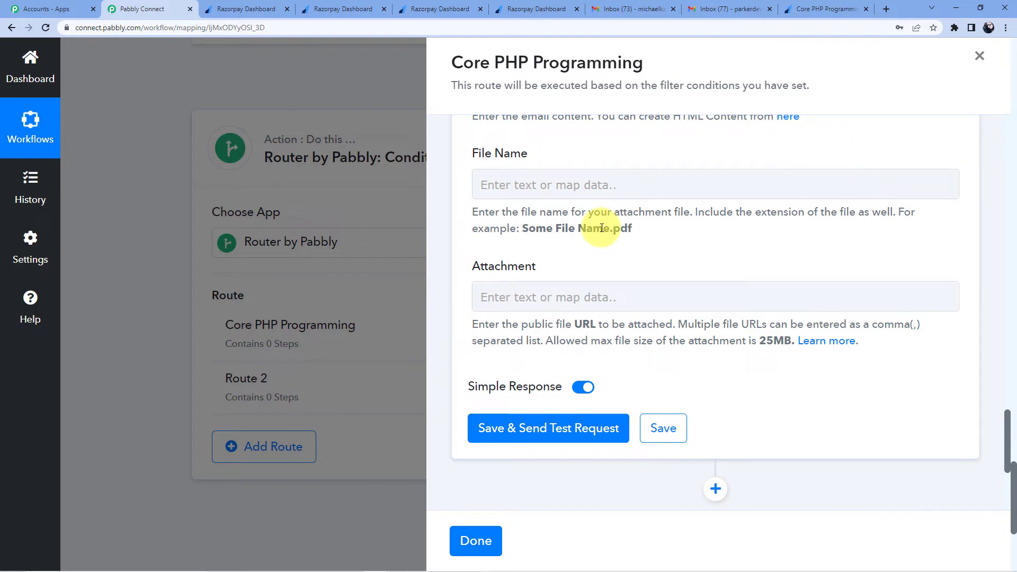
Step: Browse the Razorpay fields for the attachment file name, leaving it empty
{"action": "left_click", "coordinate": [564, 174]}
{"action": "left_click", "coordinate": [548, 189]}
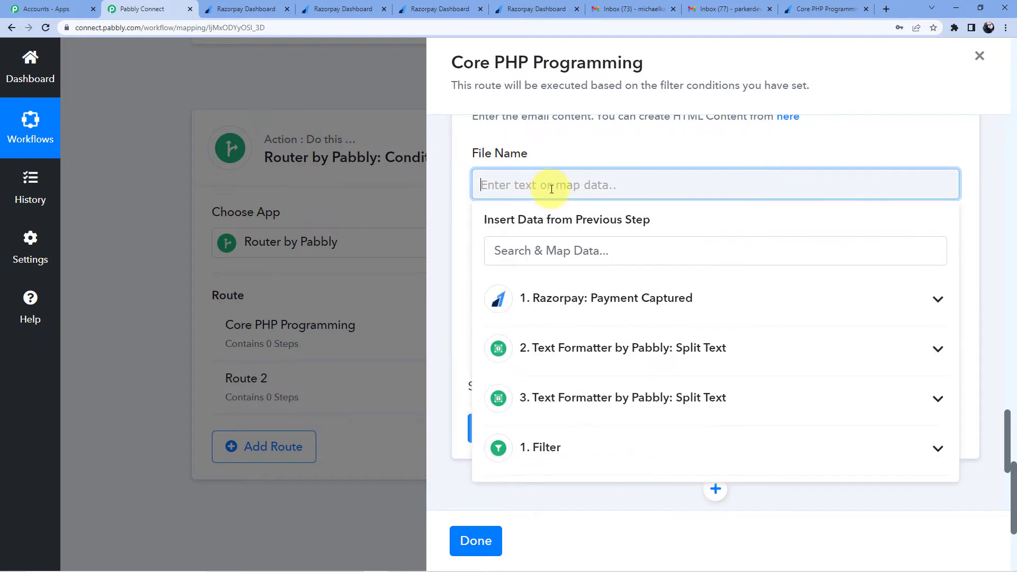
{"action": "scroll", "coordinate": [572, 212], "scroll_direction": "down", "scroll_amount": 2}
{"action": "left_click", "coordinate": [593, 194]}
{"action": "scroll", "coordinate": [630, 280], "scroll_direction": "down", "scroll_amount": 6}
{"action": "scroll", "coordinate": [633, 285], "scroll_direction": "down", "scroll_amount": 7}
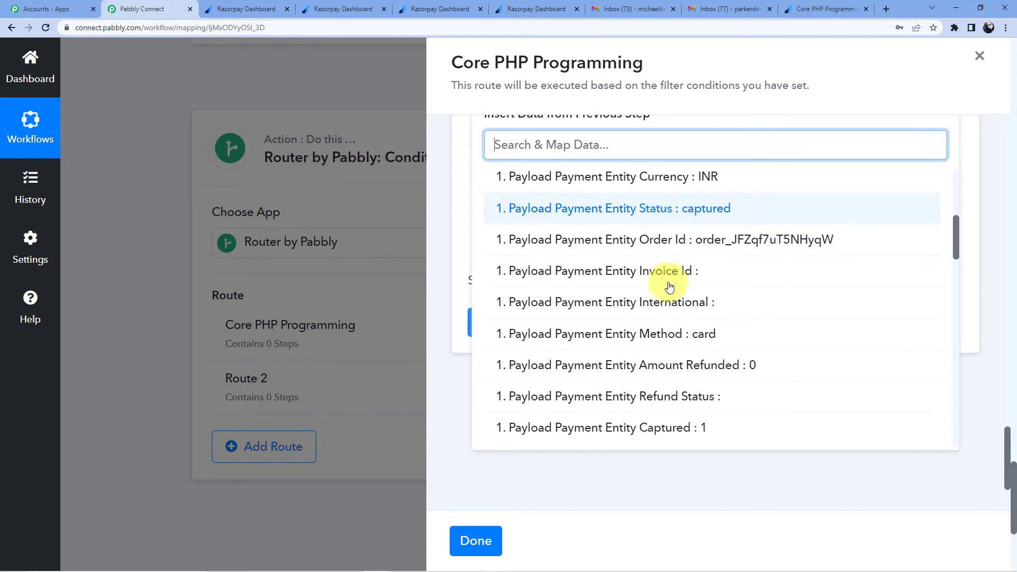
{"action": "scroll", "coordinate": [773, 286], "scroll_direction": "down", "scroll_amount": 7}
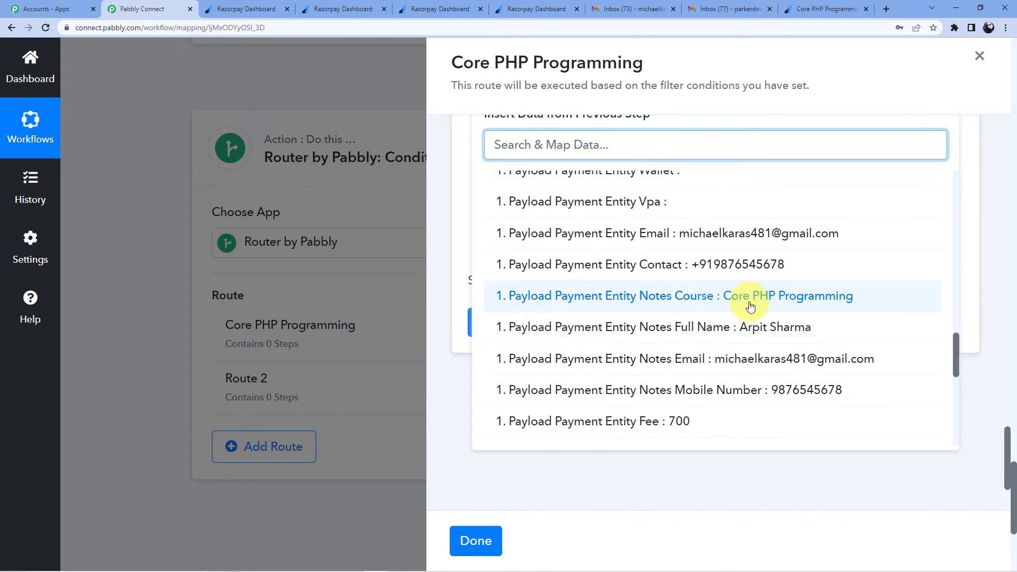
{"action": "left_click", "coordinate": [786, 100]}
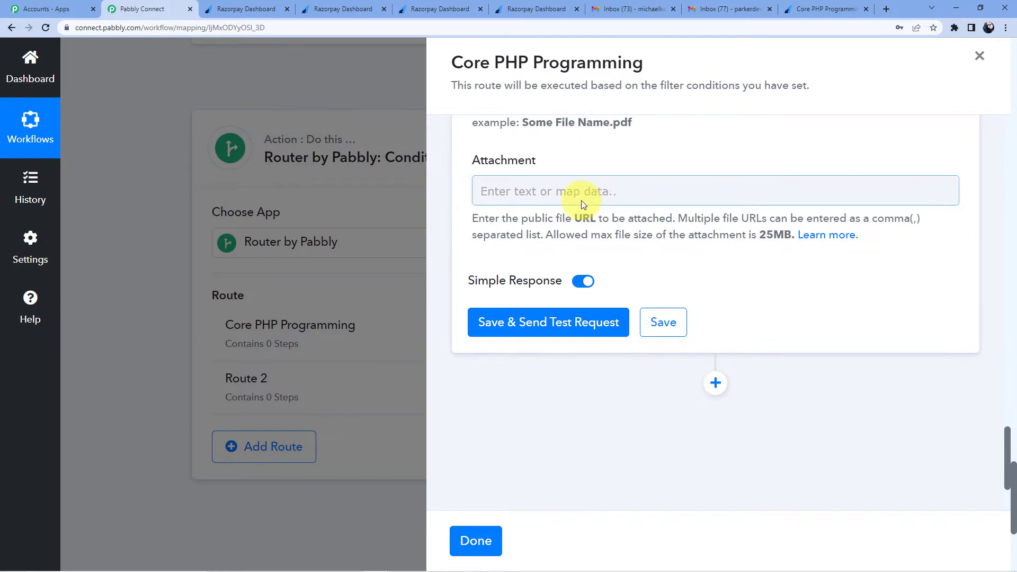
Step: Save the Gmail step and send a test email, confirming status sent, then check Gmail
{"action": "scroll", "coordinate": [569, 244], "scroll_direction": "down", "scroll_amount": 1}
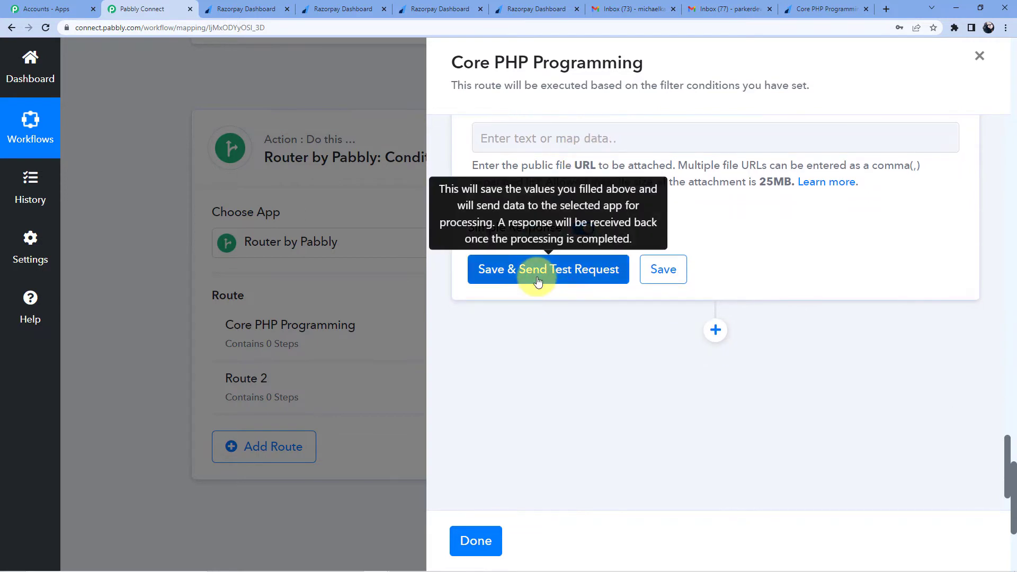
{"action": "left_click", "coordinate": [537, 281]}
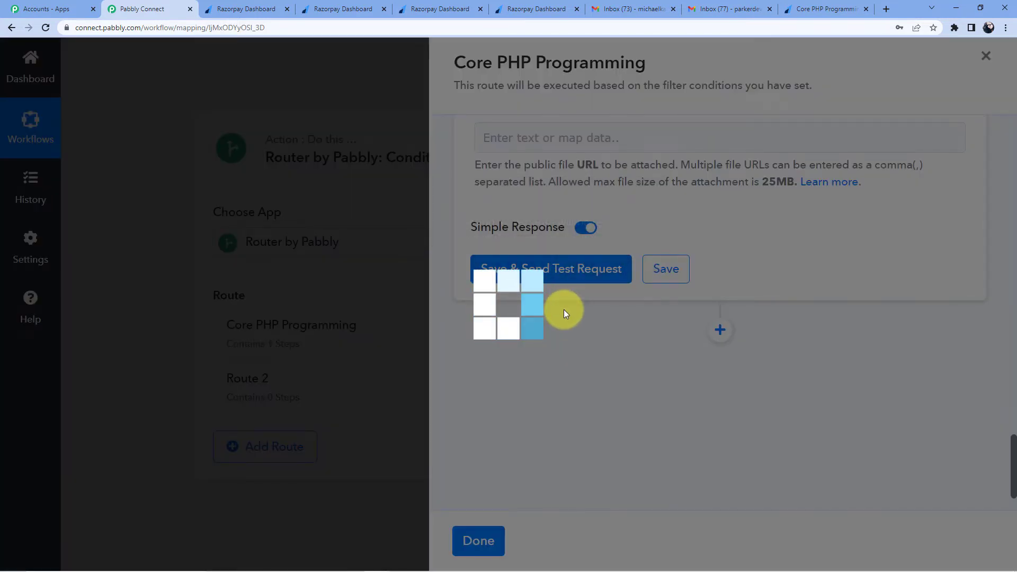
{"action": "scroll", "coordinate": [602, 270], "scroll_direction": "down", "scroll_amount": 3}
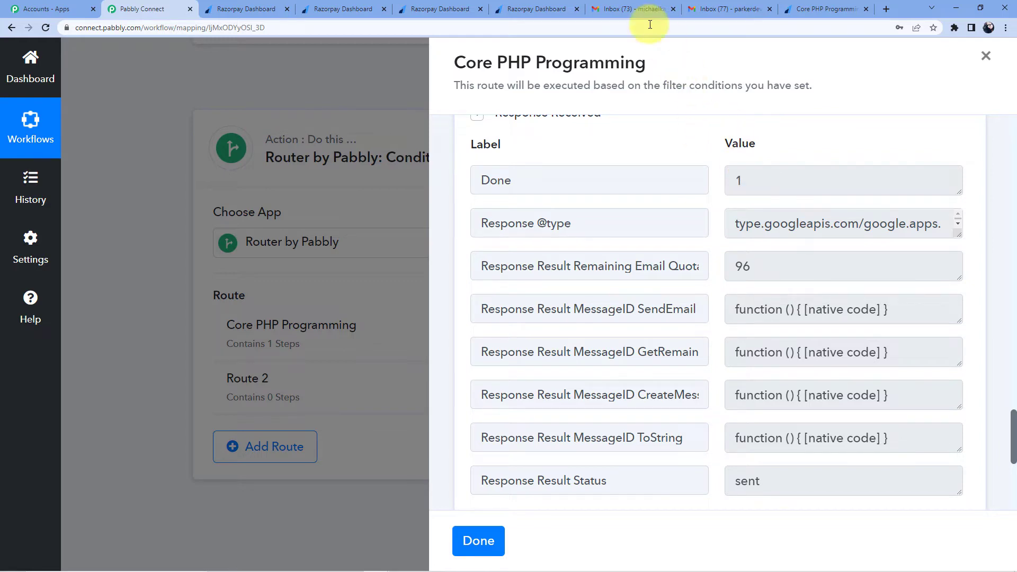
{"action": "left_click", "coordinate": [643, 8]}
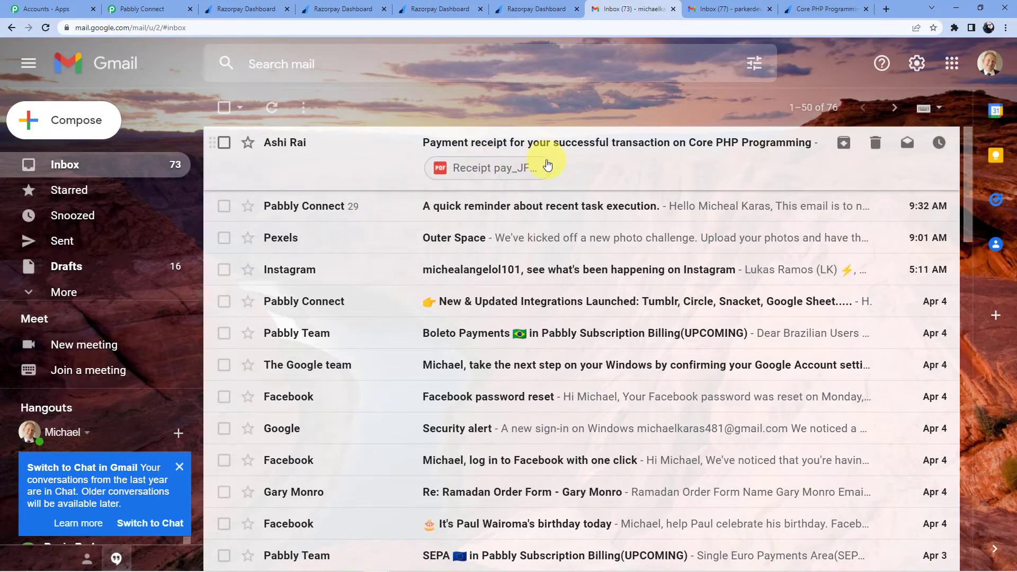
Step: Review the payment receipt email in the Gmail inbox
{"action": "left_click", "coordinate": [616, 157]}
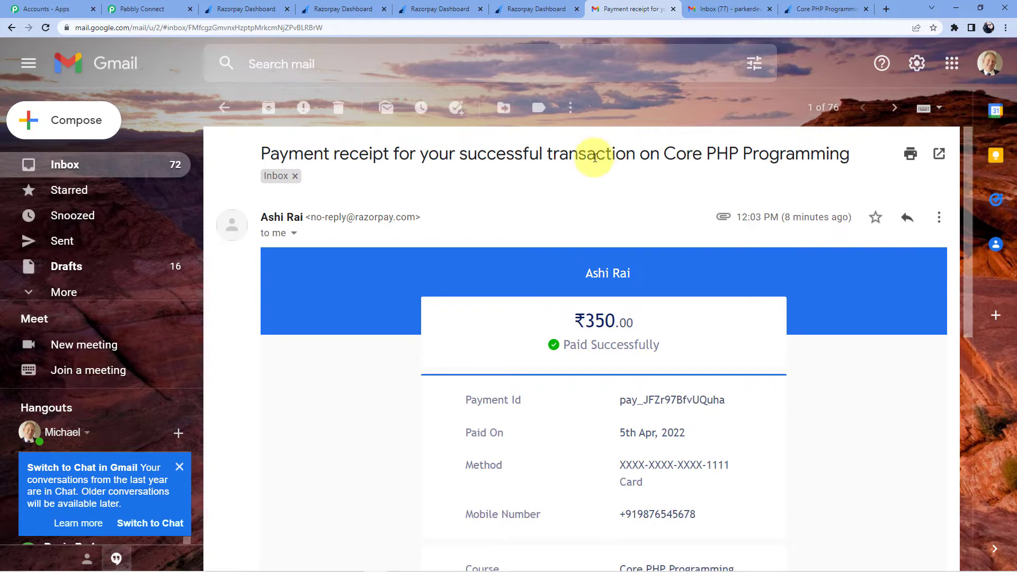
{"action": "scroll", "coordinate": [590, 158], "scroll_direction": "down", "scroll_amount": 6}
{"action": "scroll", "coordinate": [623, 255], "scroll_direction": "up", "scroll_amount": 3}
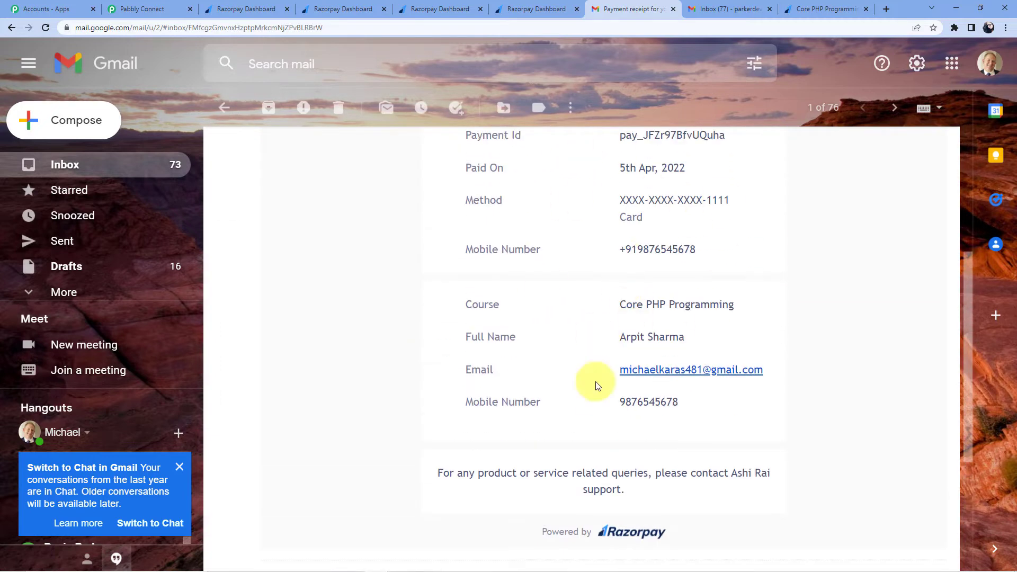
{"action": "scroll", "coordinate": [519, 250], "scroll_direction": "down", "scroll_amount": 4}
{"action": "scroll", "coordinate": [522, 267], "scroll_direction": "up", "scroll_amount": 9}
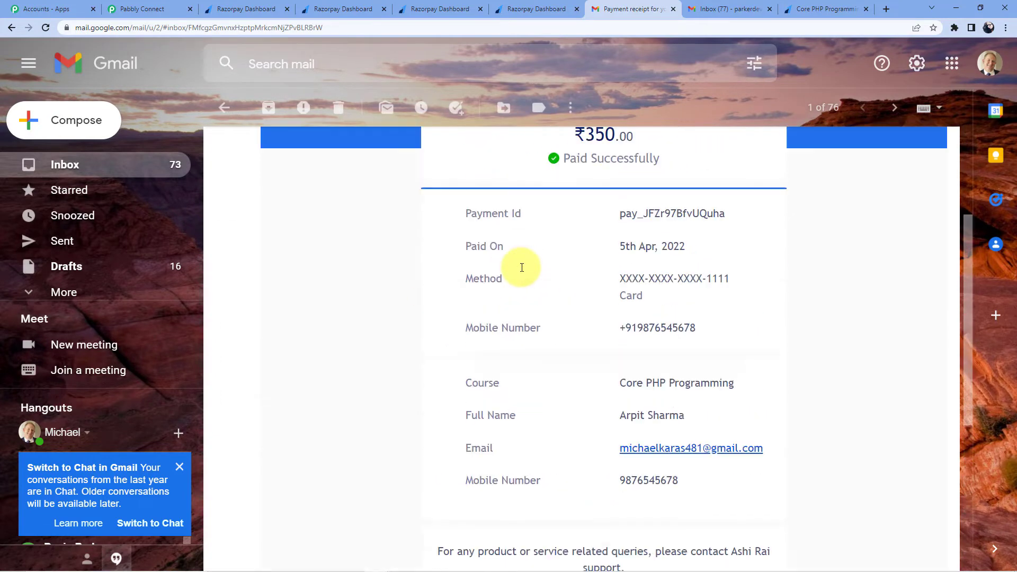
{"action": "left_click", "coordinate": [11, 32]}
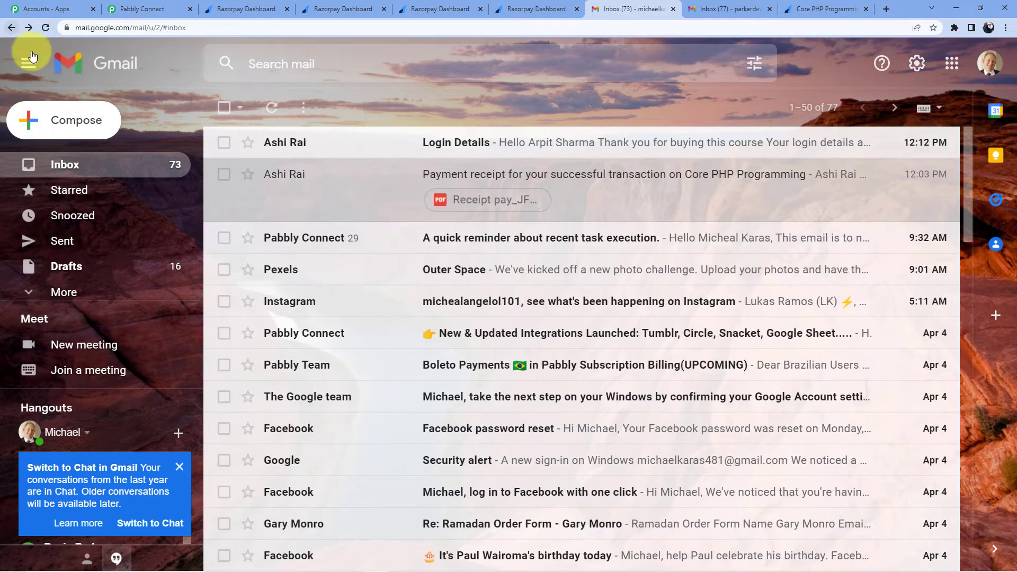
Step: Check the Login Details email, then close the Core PHP Programming route settings in Pabbly
{"action": "left_click", "coordinate": [555, 146]}
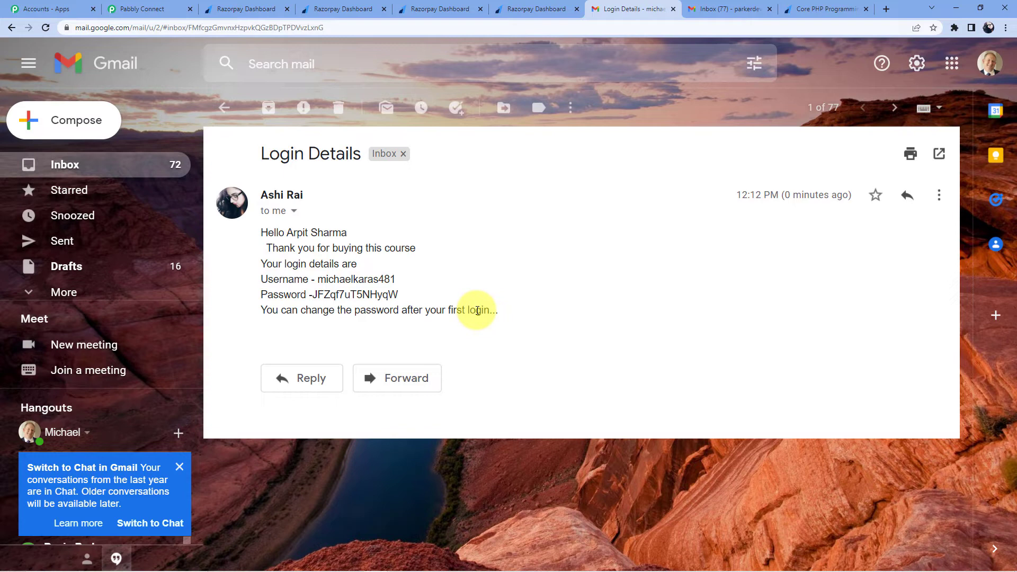
{"action": "left_click", "coordinate": [157, 8]}
{"action": "left_click", "coordinate": [479, 543]}
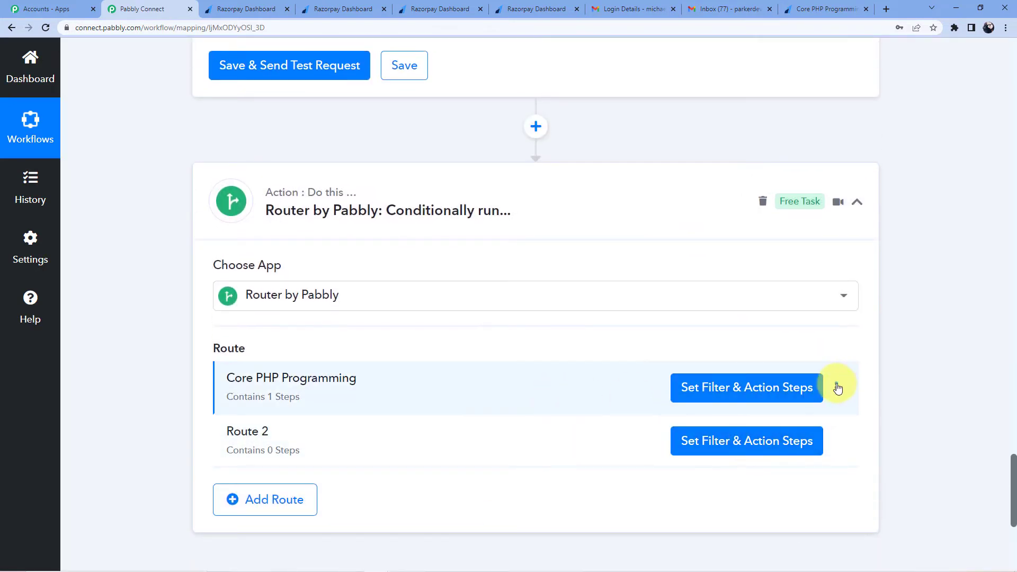
Step: Clone the Core PHP Programming route
{"action": "left_click", "coordinate": [837, 389]}
{"action": "left_click", "coordinate": [752, 437]}
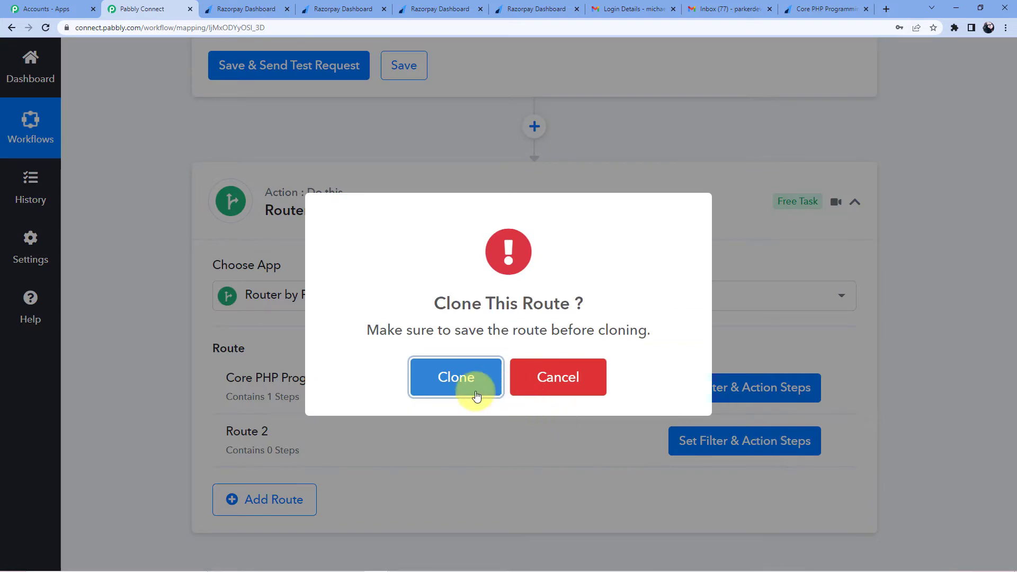
{"action": "left_click", "coordinate": [496, 392]}
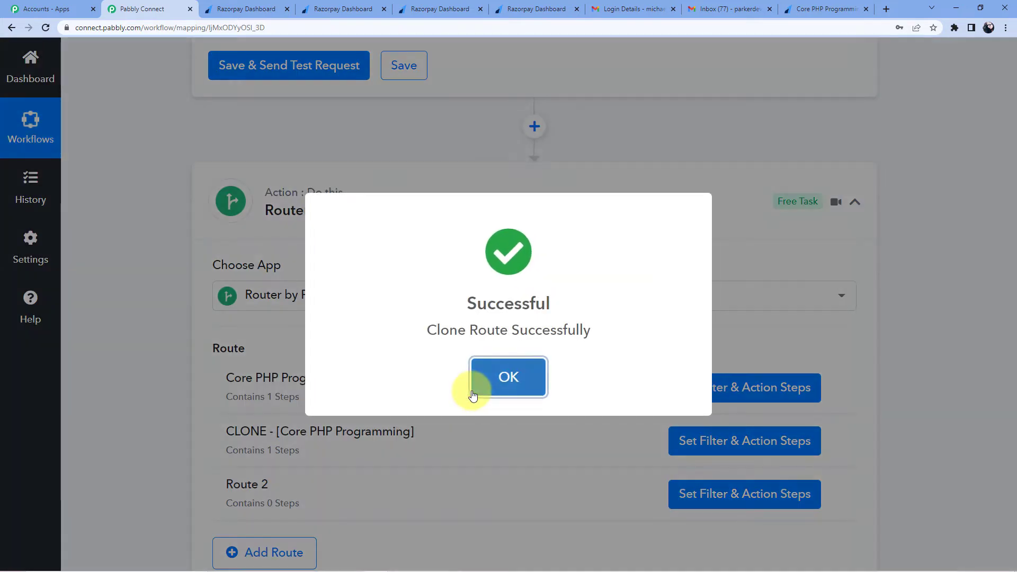
{"action": "left_click", "coordinate": [485, 388]}
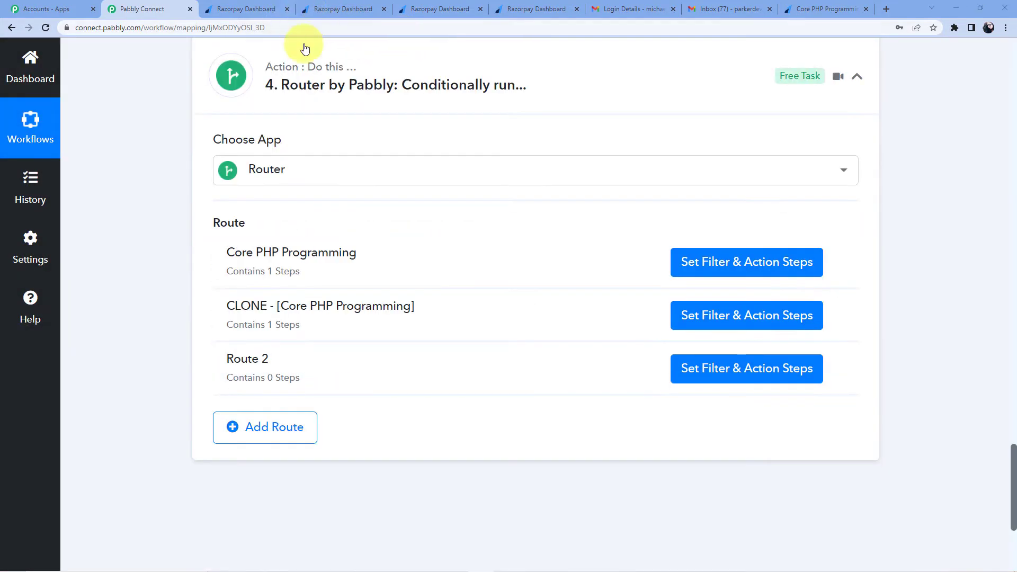
Step: Copy the 'Fundamentals of Web Development.' title from its Razorpay payment page
{"action": "left_click", "coordinate": [246, 9]}
{"action": "left_click", "coordinate": [323, 6]}
{"action": "left_click", "coordinate": [440, 8]}
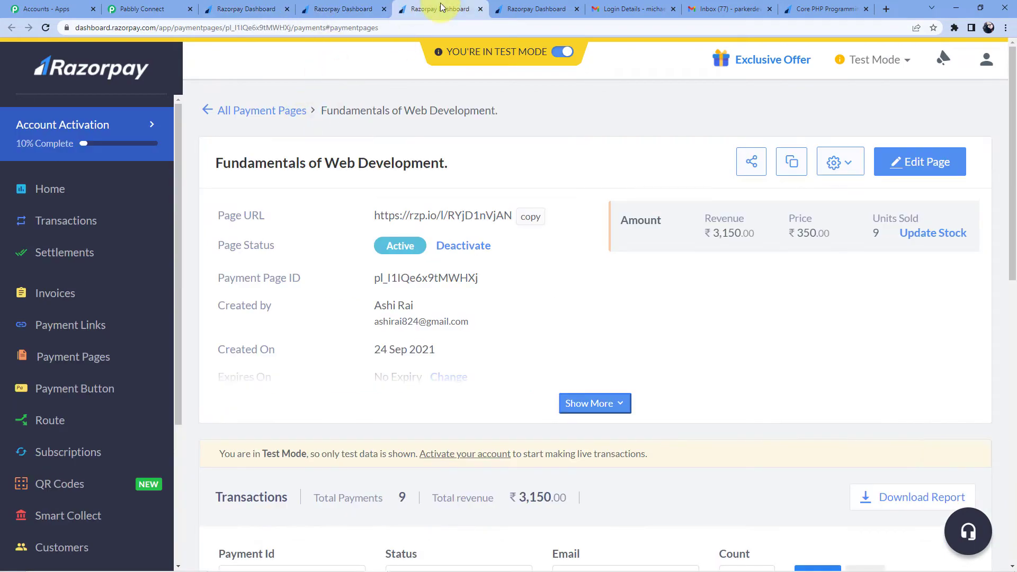
{"action": "left_click_drag", "start_coordinate": [217, 165], "coordinate": [448, 164]}
{"action": "right_click", "coordinate": [395, 169]}
{"action": "left_click", "coordinate": [417, 175]}
{"action": "left_click", "coordinate": [143, 9]}
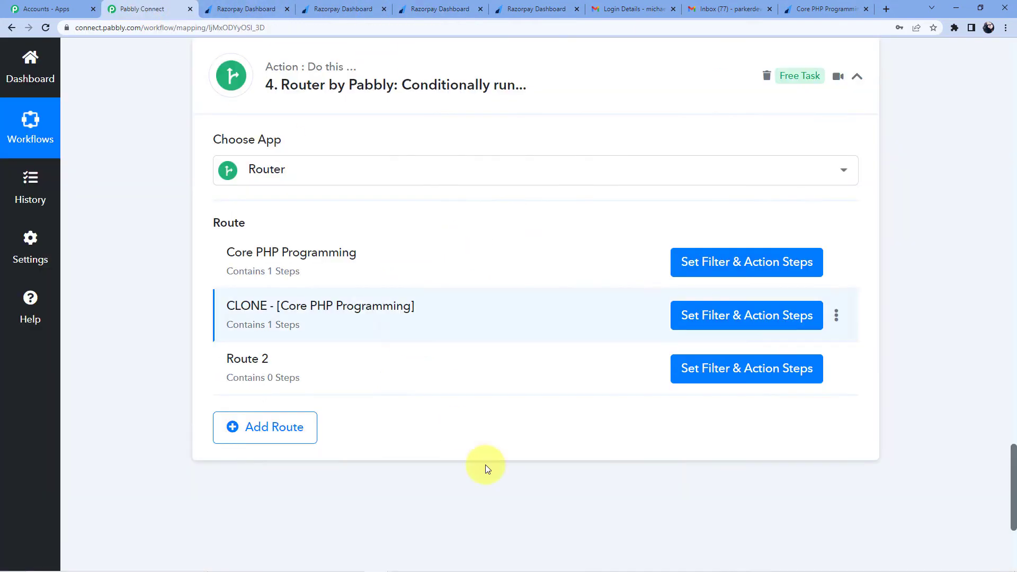
Step: Rename the cloned route to 'Fundamentals of Web Development.' and open its filter and action steps
{"action": "left_click", "coordinate": [838, 318]}
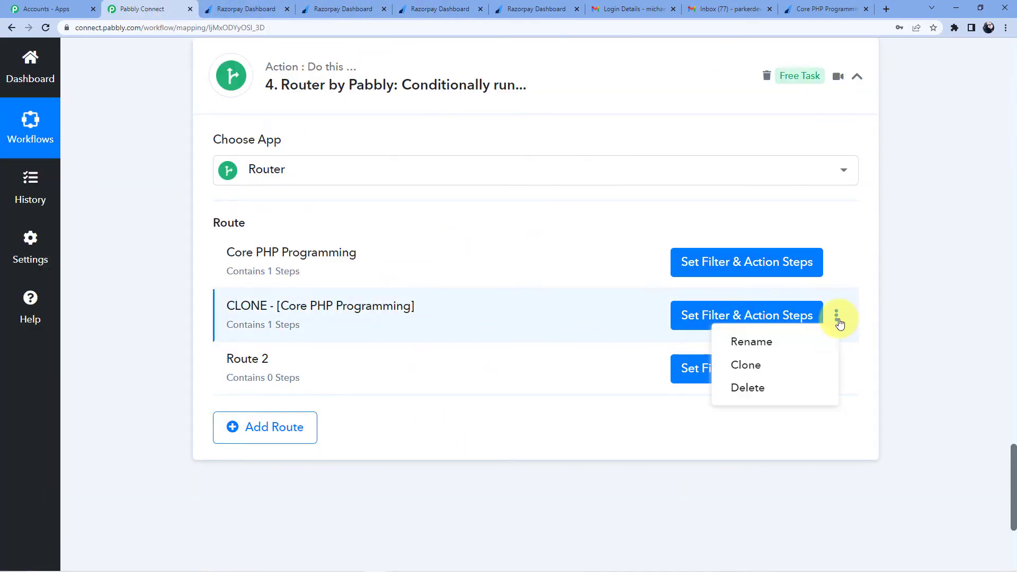
{"action": "left_click", "coordinate": [784, 339]}
{"action": "left_click", "coordinate": [364, 311], "text": "shift"}
{"action": "key", "text": "BackSpace"}
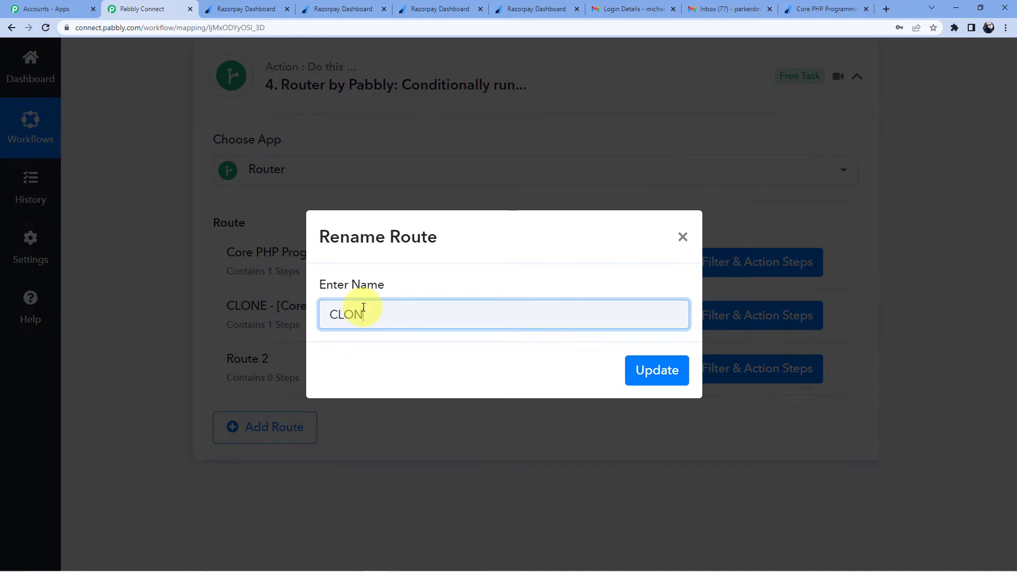
{"action": "key", "text": "ctrl+v"}
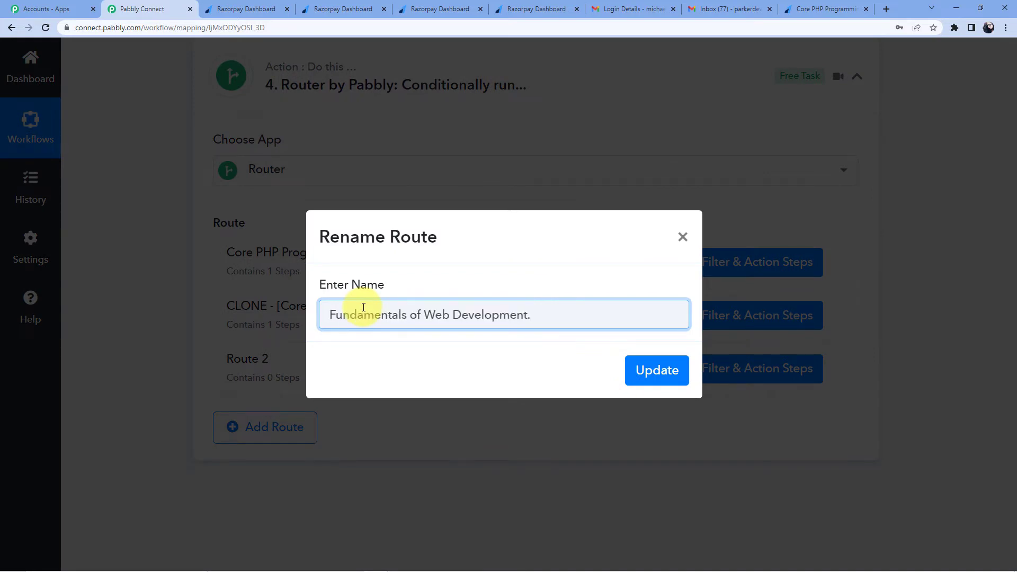
{"action": "left_click", "coordinate": [631, 380]}
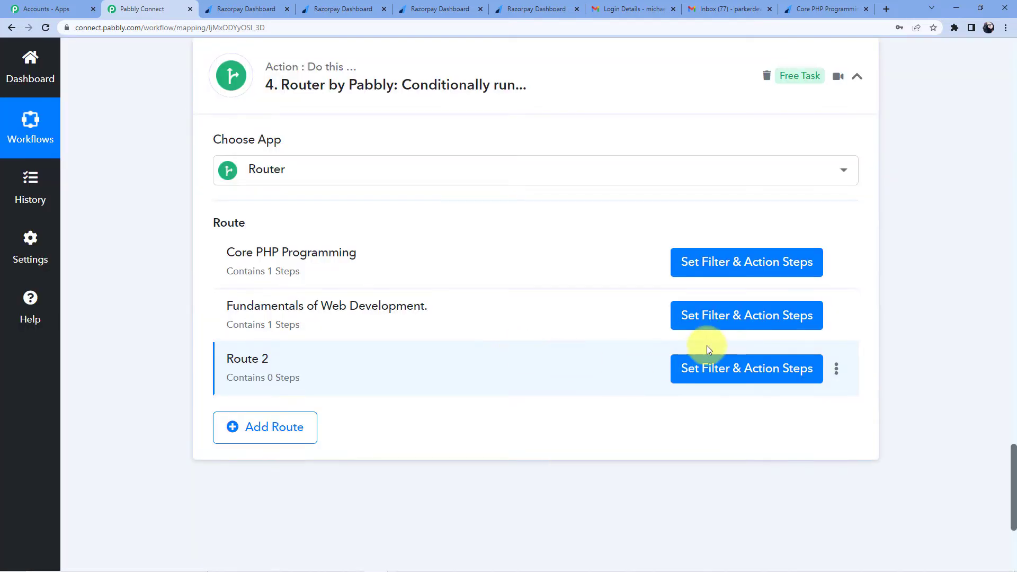
{"action": "left_click", "coordinate": [710, 316]}
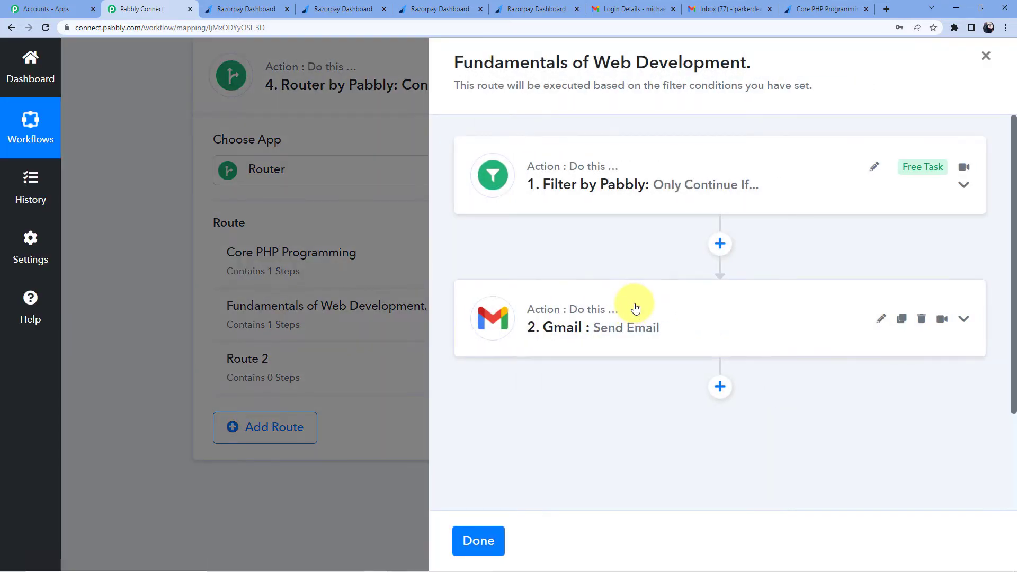
Step: Change the filter value from Core PHP Programming to 'Fundamentals of Web Development'
{"action": "left_click", "coordinate": [660, 186]}
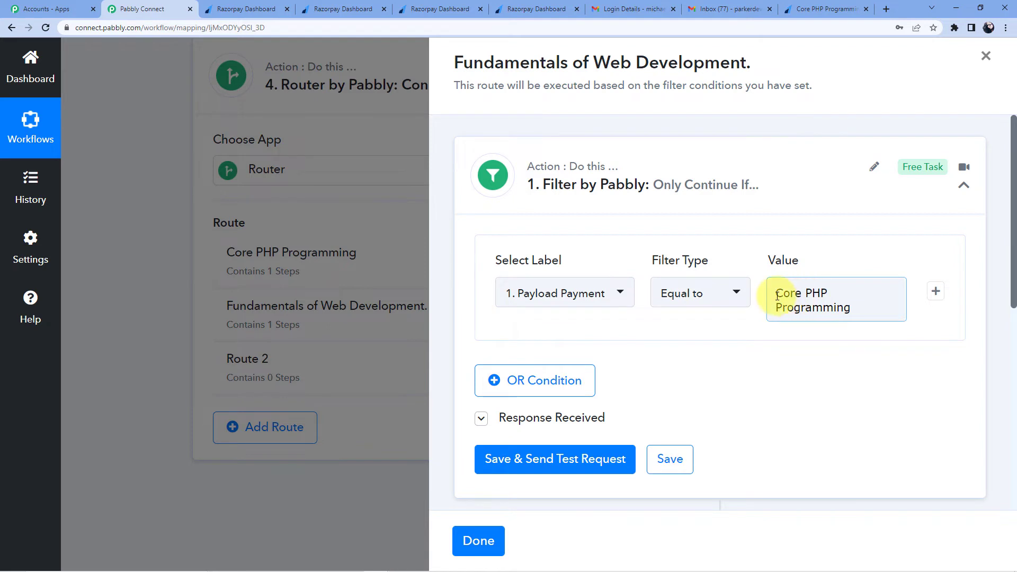
{"action": "left_click_drag", "start_coordinate": [777, 297], "coordinate": [865, 325]}
{"action": "key", "text": "BackSpace"}
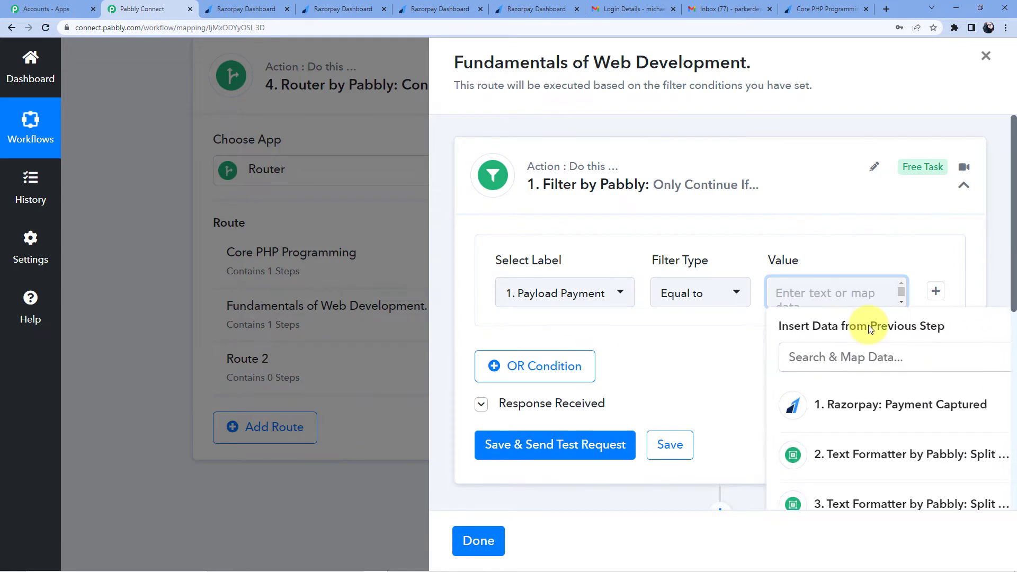
{"action": "type", "text": "Fundamentals of Web Development."}
{"action": "key", "text": "BackSpace"}
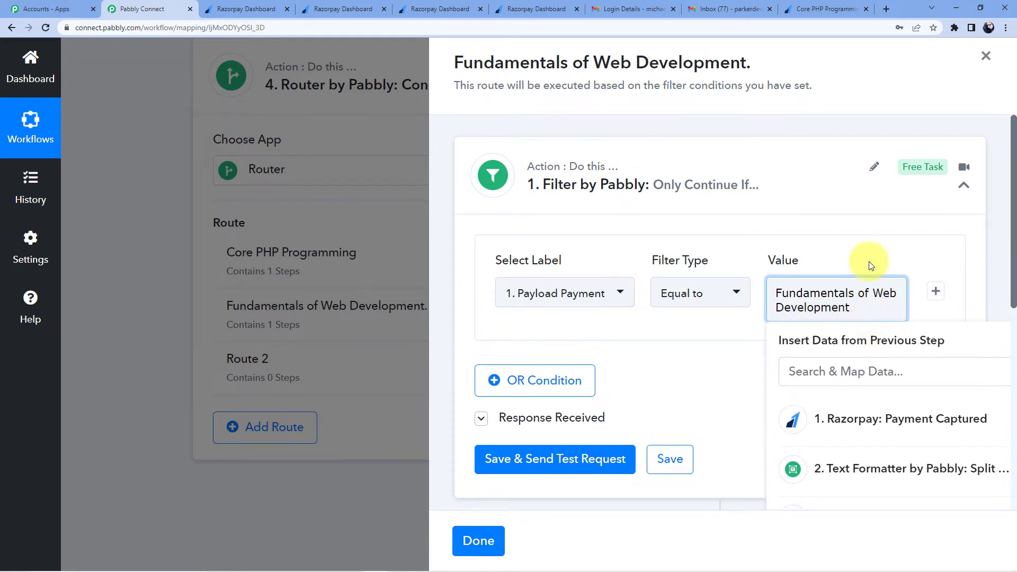
{"action": "left_click", "coordinate": [867, 252]}
Step: Save and test the filter, which returns Condition is false, then expand the Gmail step
{"action": "scroll", "coordinate": [864, 263], "scroll_direction": "down", "scroll_amount": 2}
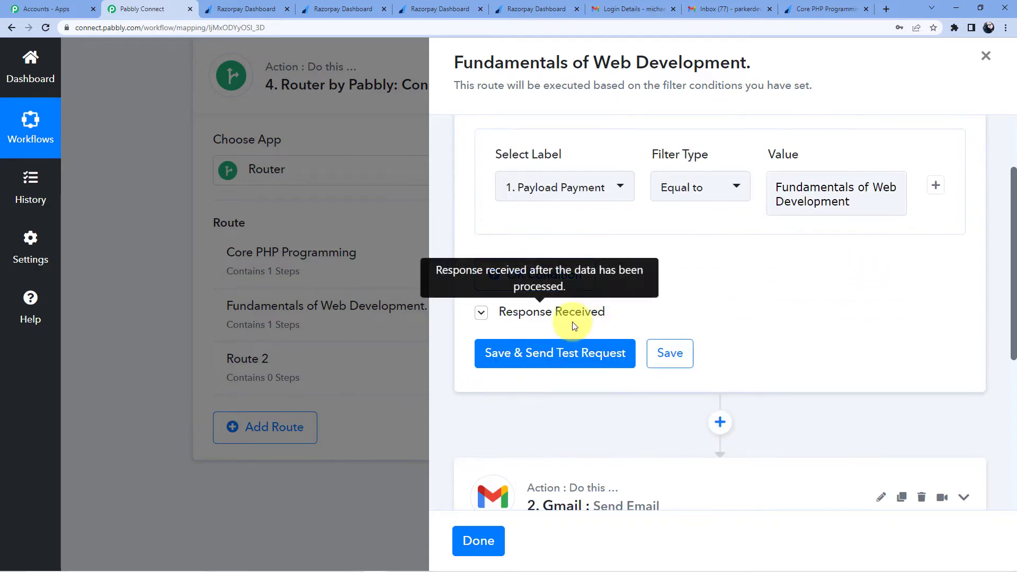
{"action": "scroll", "coordinate": [567, 311], "scroll_direction": "down", "scroll_amount": 3}
{"action": "left_click", "coordinate": [571, 158]}
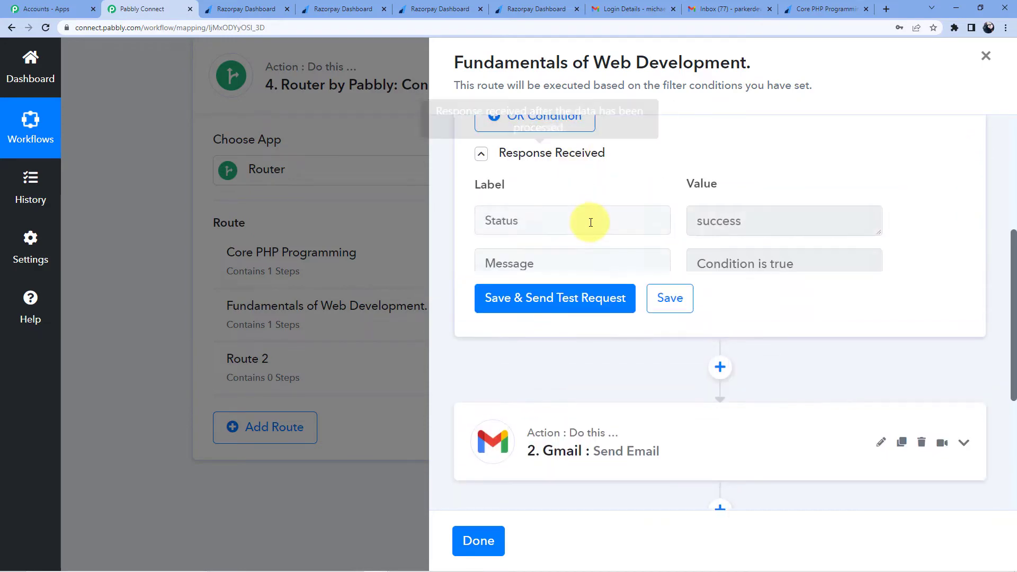
{"action": "scroll", "coordinate": [599, 243], "scroll_direction": "down", "scroll_amount": 1}
{"action": "left_click", "coordinate": [573, 271]}
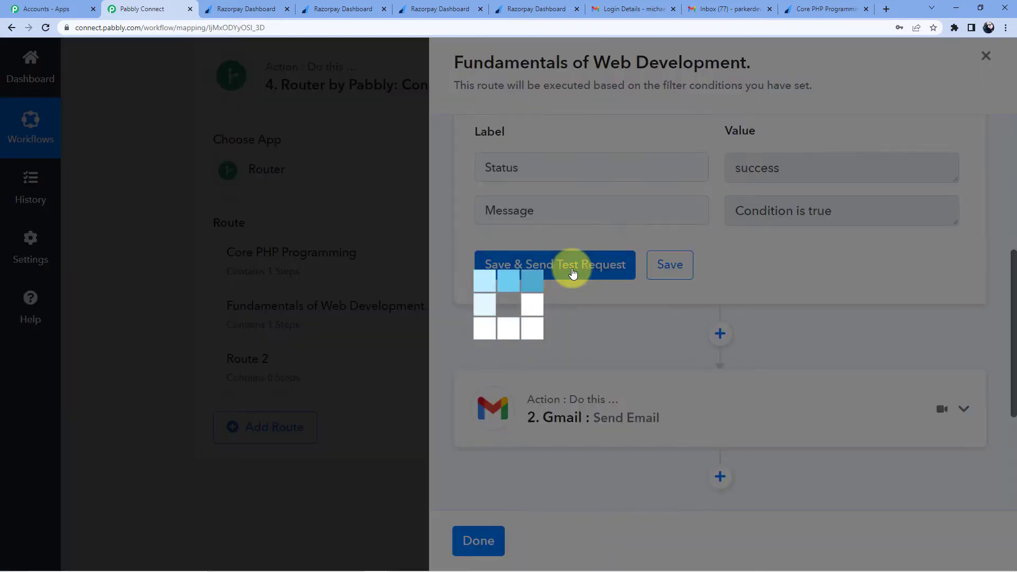
{"action": "scroll", "coordinate": [571, 268], "scroll_direction": "up", "scroll_amount": 3}
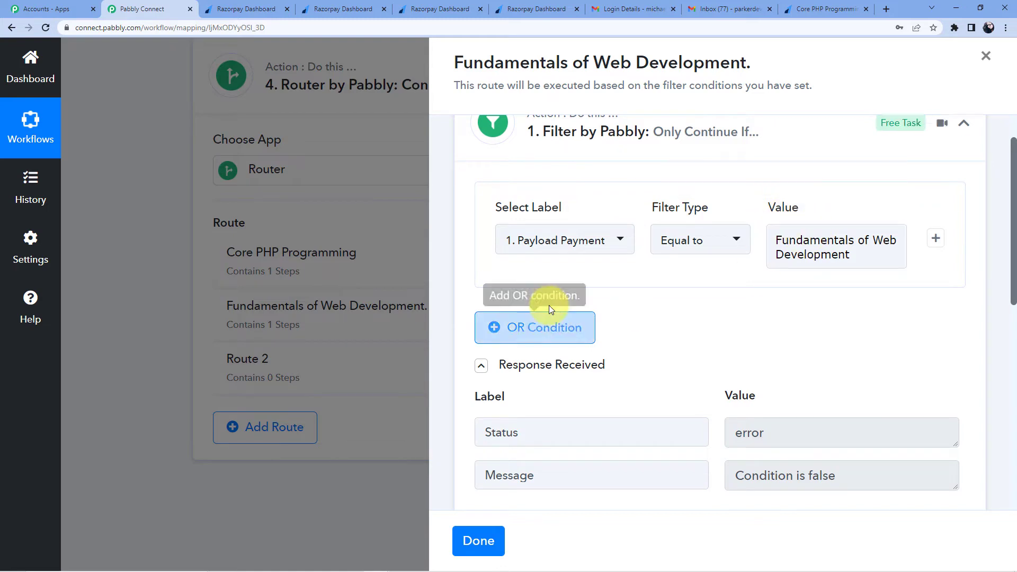
{"action": "scroll", "coordinate": [551, 305], "scroll_direction": "down", "scroll_amount": 8}
{"action": "left_click", "coordinate": [586, 212]}
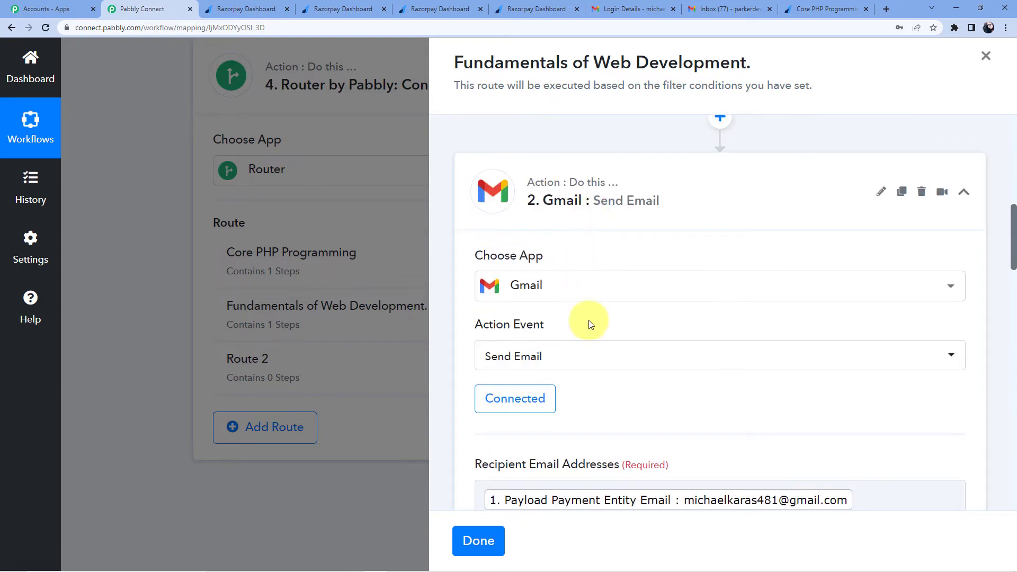
Step: Review the cloned route's Gmail step fields, including the copied login-details email
{"action": "scroll", "coordinate": [588, 323], "scroll_direction": "down", "scroll_amount": 4}
{"action": "scroll", "coordinate": [683, 204], "scroll_direction": "down", "scroll_amount": 3}
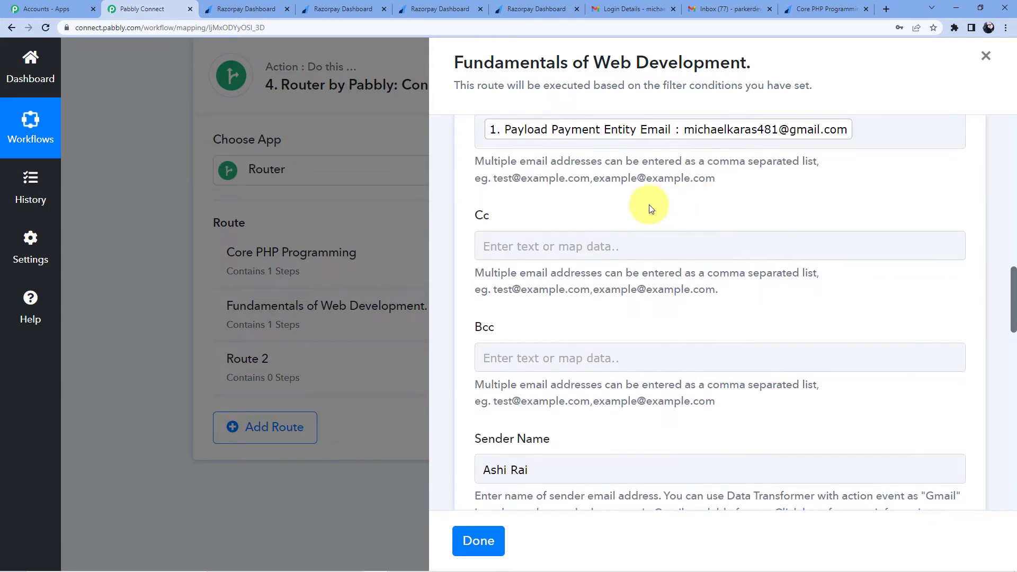
{"action": "scroll", "coordinate": [548, 166], "scroll_direction": "up", "scroll_amount": 3}
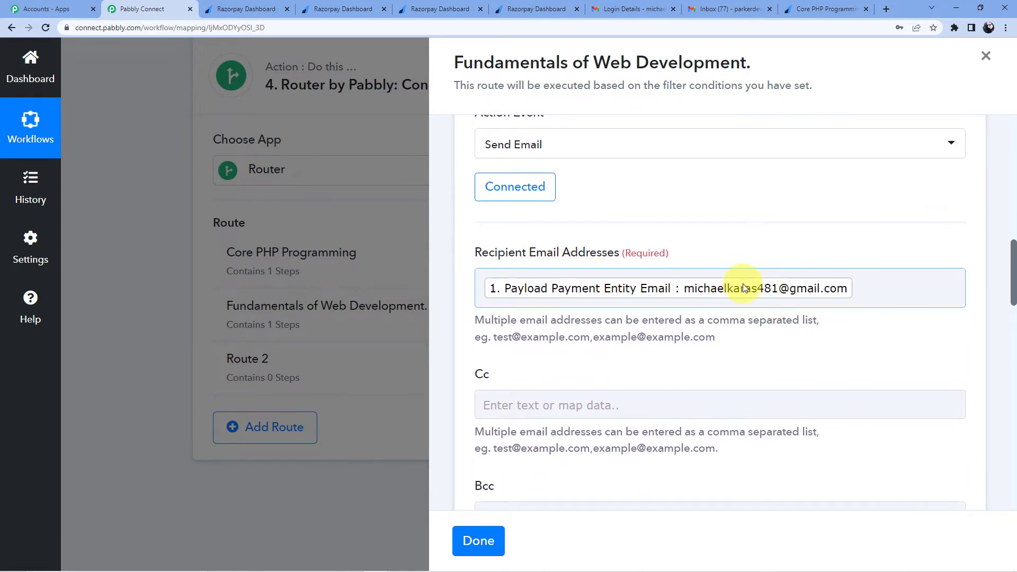
{"action": "scroll", "coordinate": [597, 272], "scroll_direction": "down", "scroll_amount": 2}
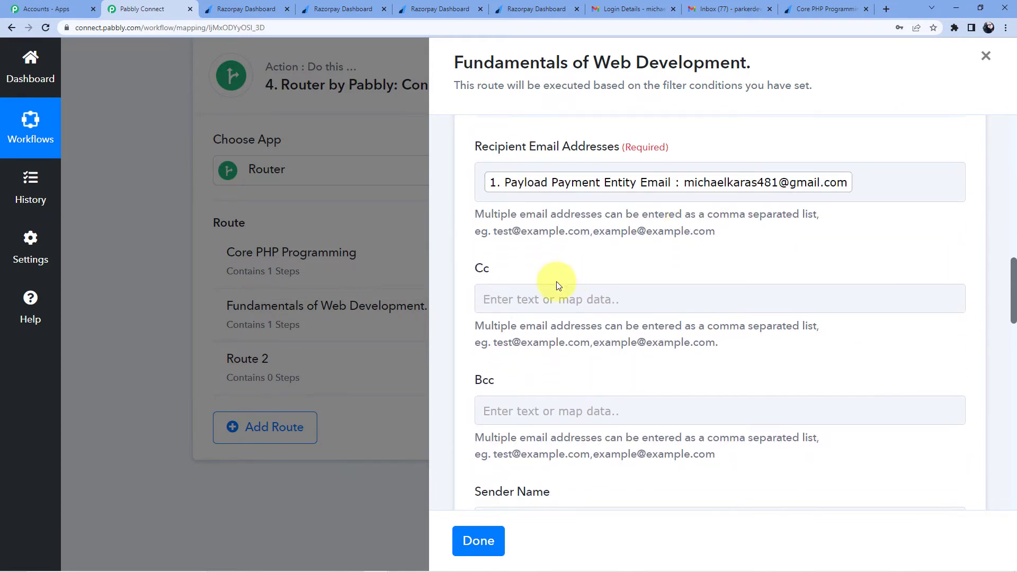
{"action": "scroll", "coordinate": [564, 255], "scroll_direction": "down", "scroll_amount": 10}
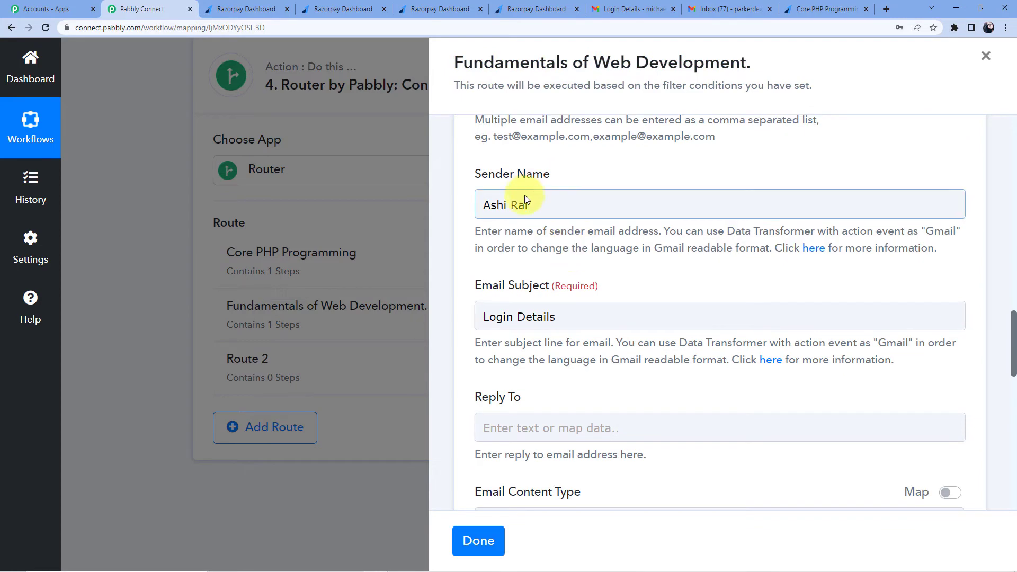
{"action": "scroll", "coordinate": [557, 219], "scroll_direction": "down", "scroll_amount": 2}
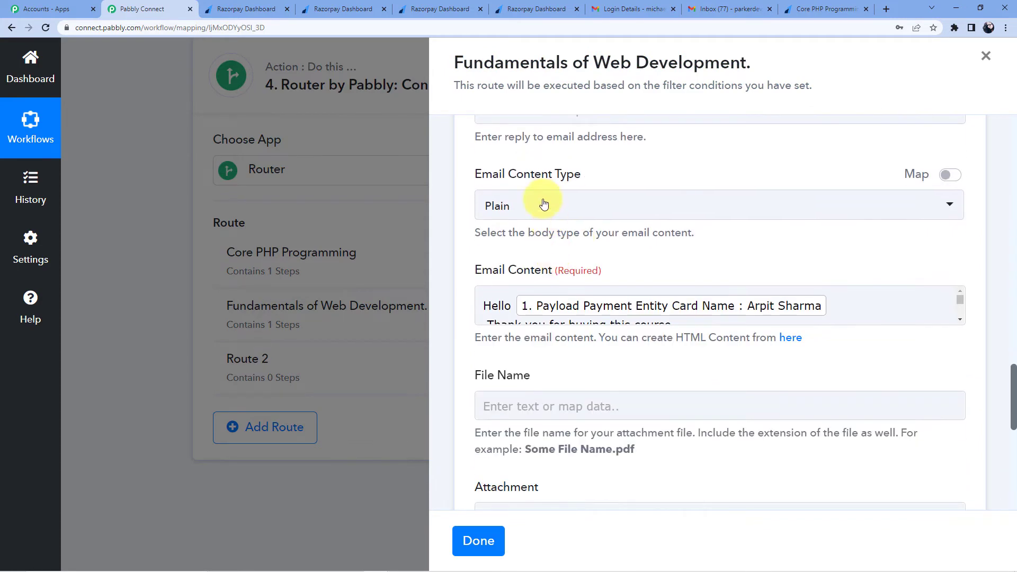
{"action": "scroll", "coordinate": [562, 212], "scroll_direction": "down", "scroll_amount": 2}
{"action": "scroll", "coordinate": [541, 221], "scroll_direction": "up", "scroll_amount": 3}
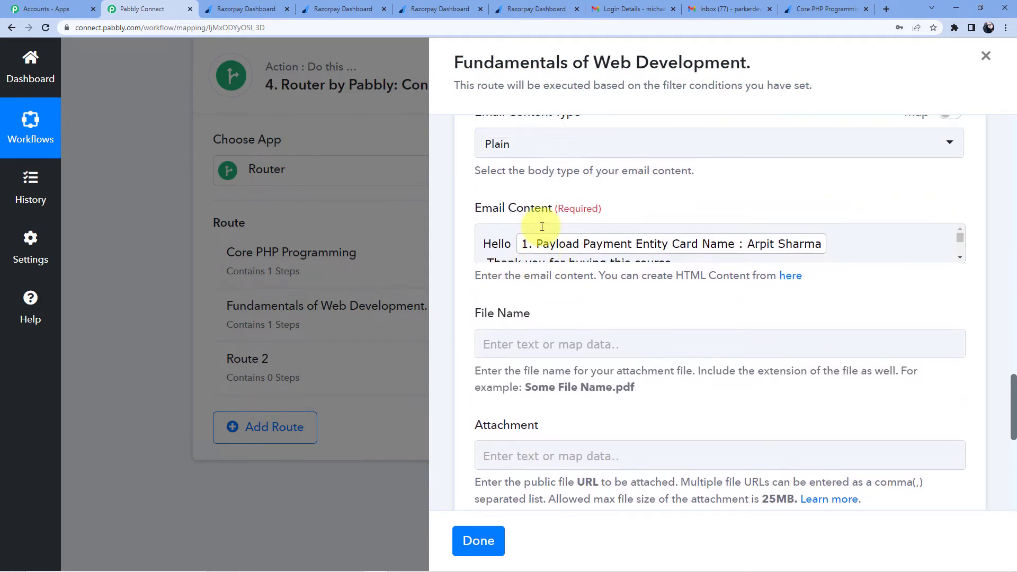
{"action": "scroll", "coordinate": [555, 300], "scroll_direction": "up", "scroll_amount": 4}
{"action": "scroll", "coordinate": [551, 287], "scroll_direction": "down", "scroll_amount": 5}
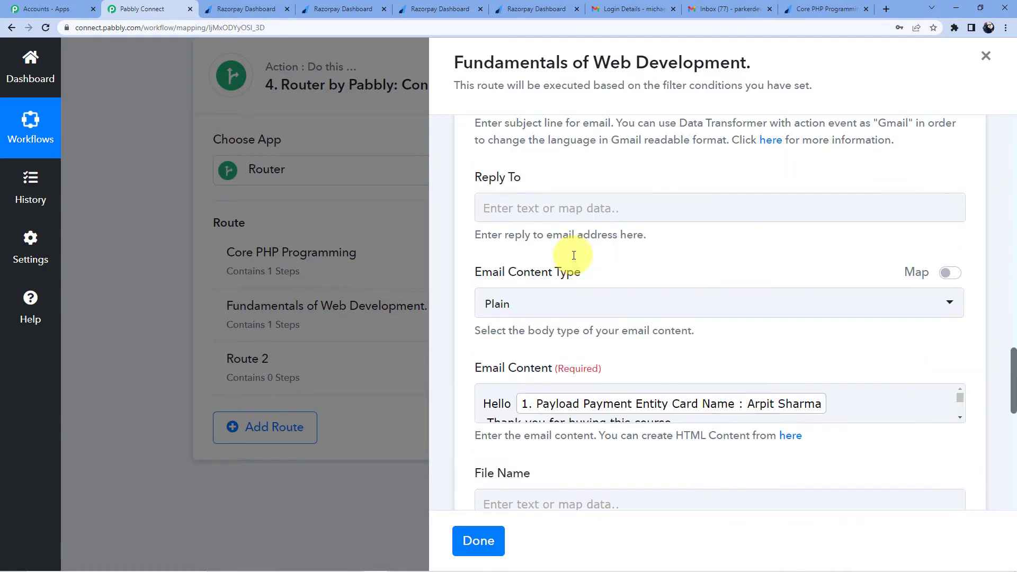
{"action": "scroll", "coordinate": [695, 270], "scroll_direction": "up", "scroll_amount": 1}
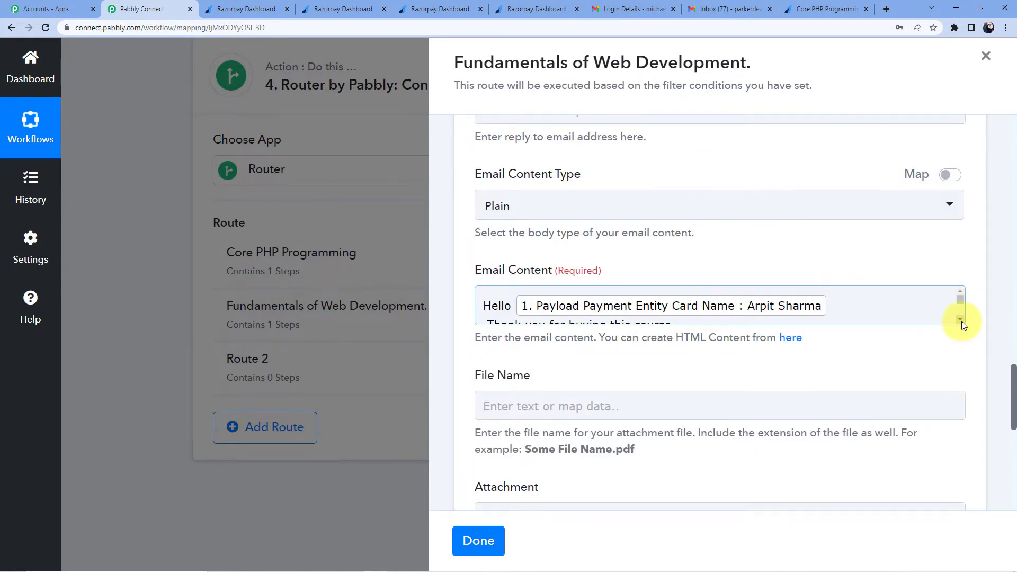
Step: Expand the email body and open previous-step data after the 'Username -' line
{"action": "left_click", "coordinate": [961, 322]}
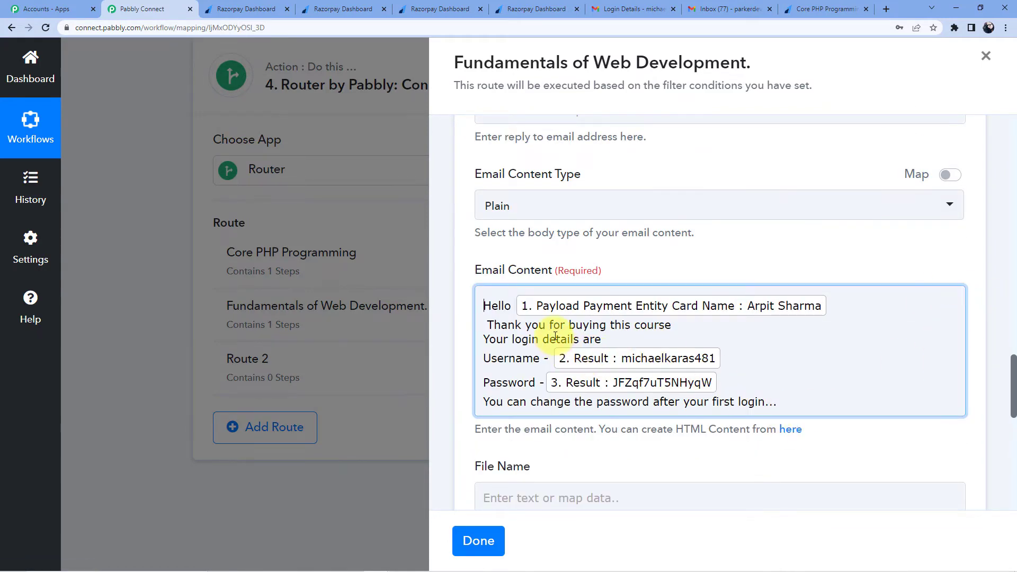
{"action": "scroll", "coordinate": [554, 339], "scroll_direction": "down", "scroll_amount": 1}
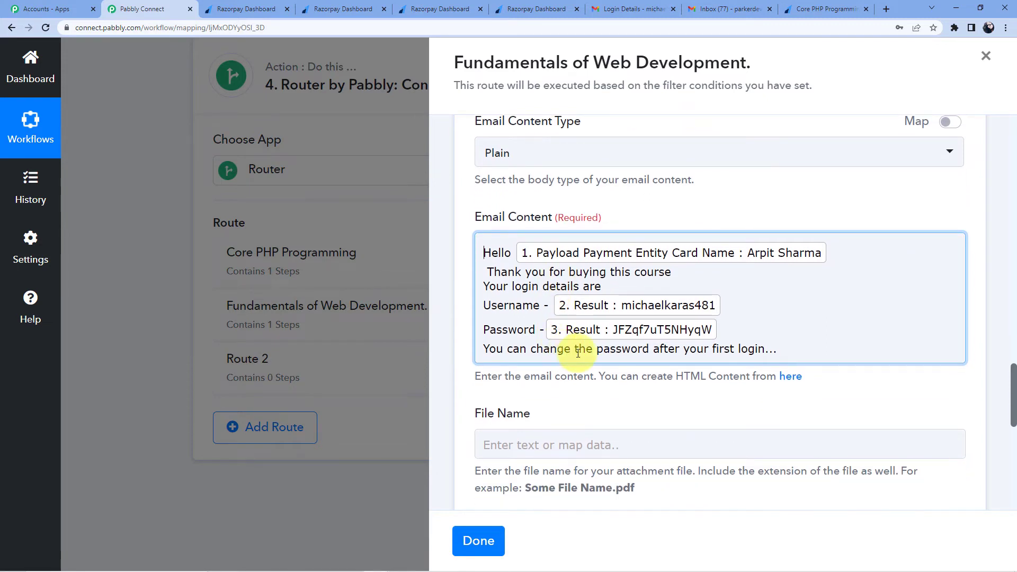
{"action": "scroll", "coordinate": [558, 344], "scroll_direction": "up", "scroll_amount": 1}
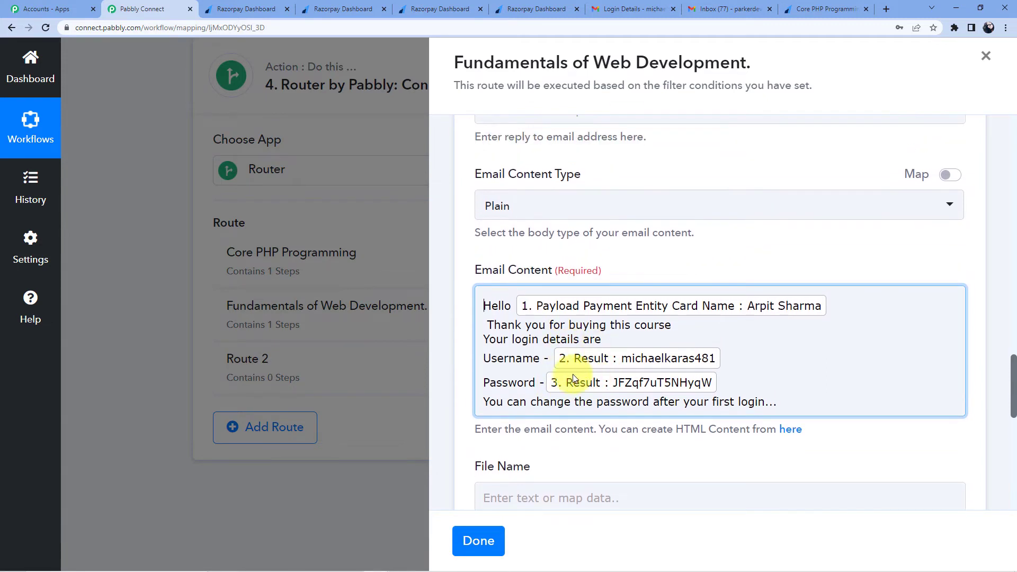
{"action": "left_click", "coordinate": [552, 360]}
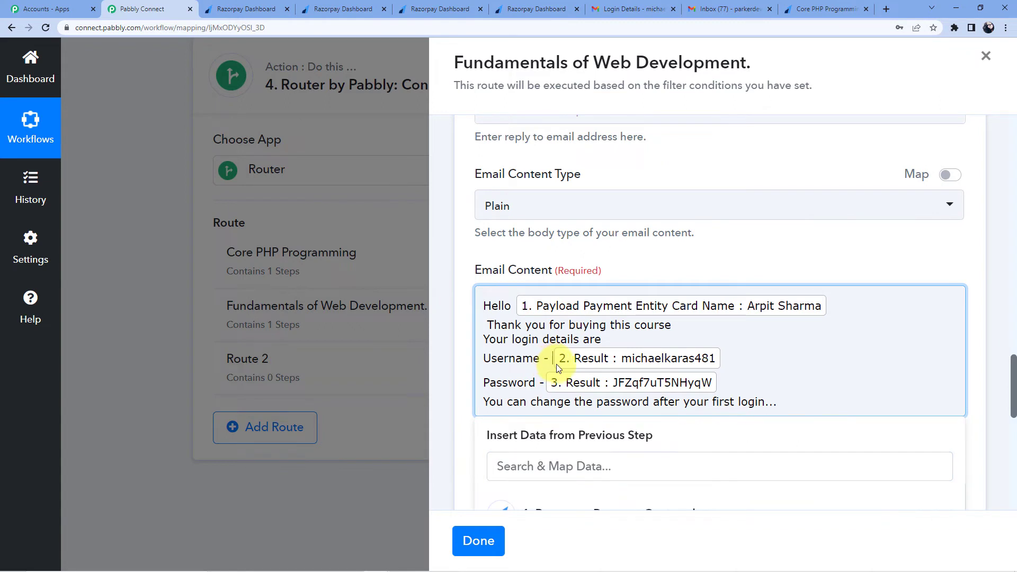
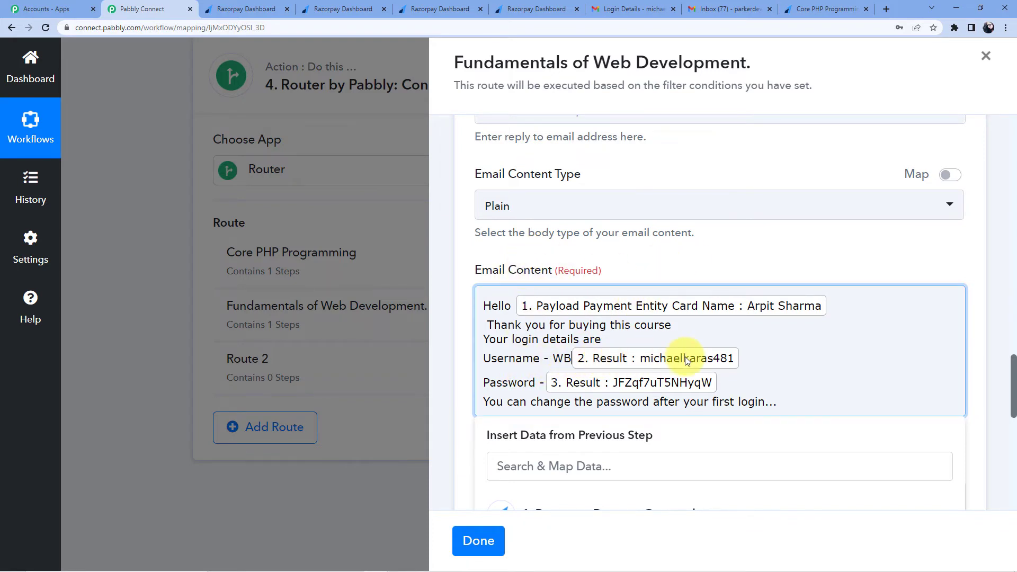
Step: Send a test email from the Fundamentals of Web Development Gmail step and confirm the response status is 'sent'
{"action": "scroll", "coordinate": [711, 269], "scroll_direction": "down", "scroll_amount": 2}
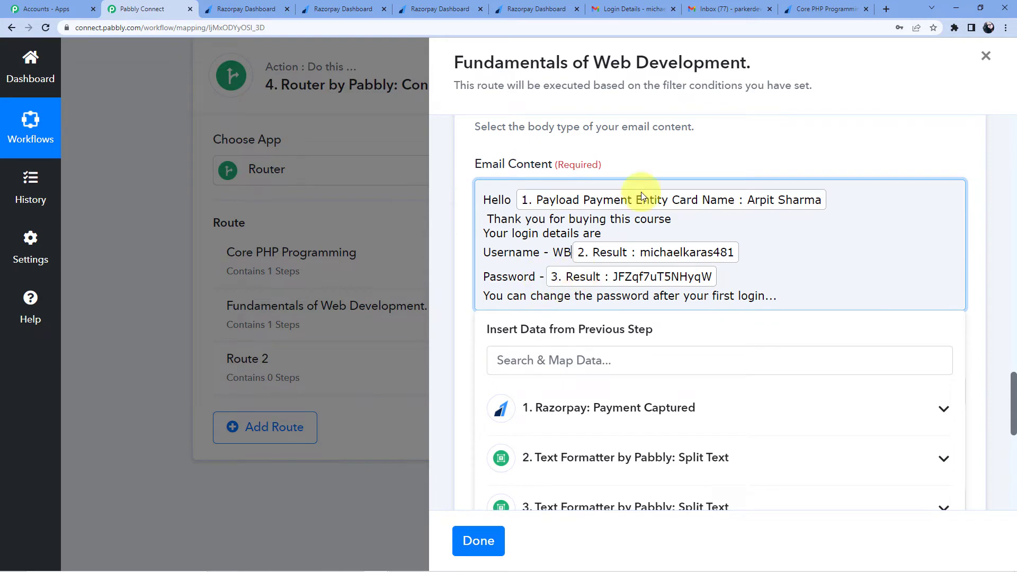
{"action": "left_click", "coordinate": [673, 149]}
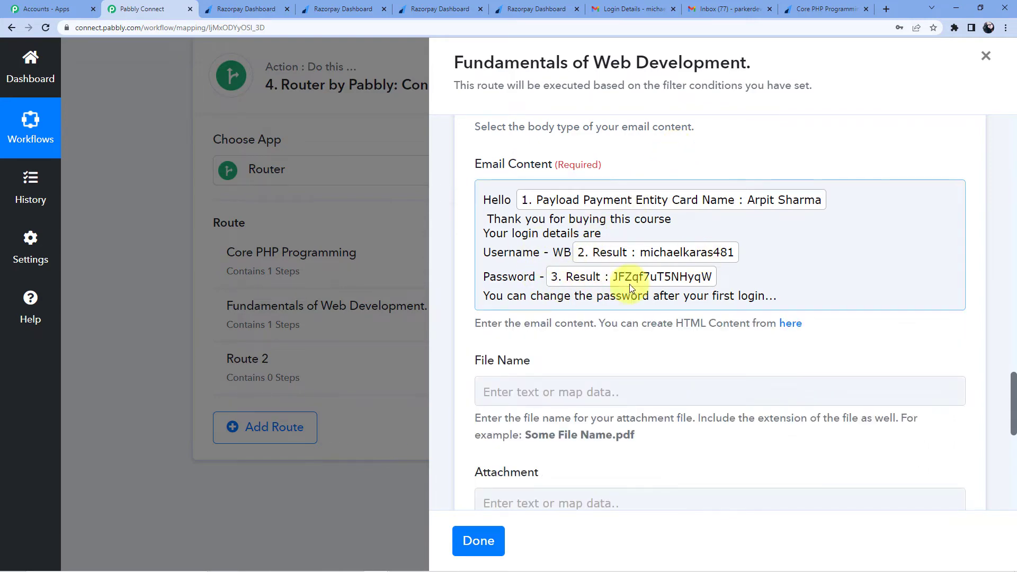
{"action": "scroll", "coordinate": [636, 279], "scroll_direction": "down", "scroll_amount": 9}
{"action": "scroll", "coordinate": [557, 265], "scroll_direction": "up", "scroll_amount": 1}
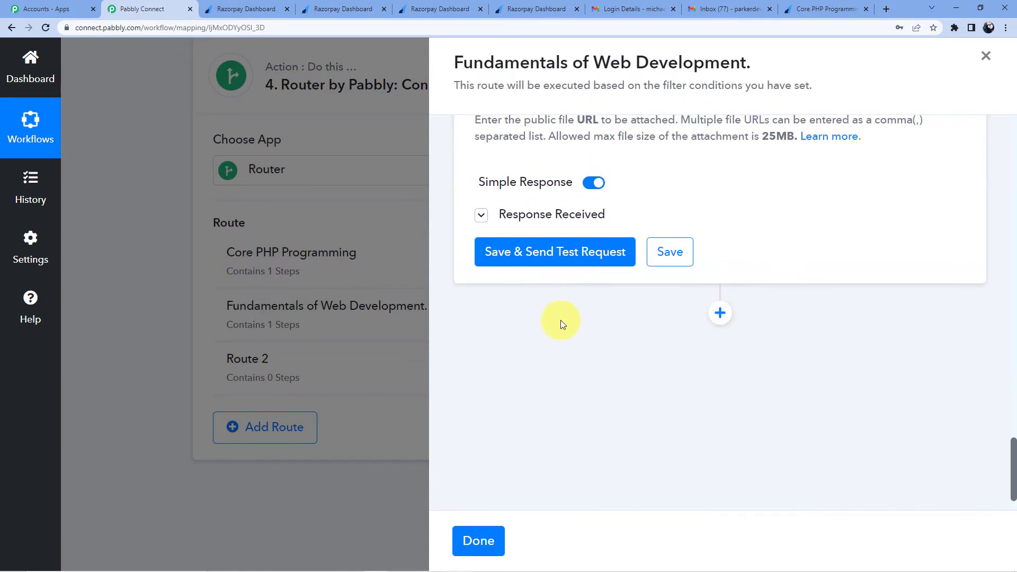
{"action": "left_click", "coordinate": [543, 258]}
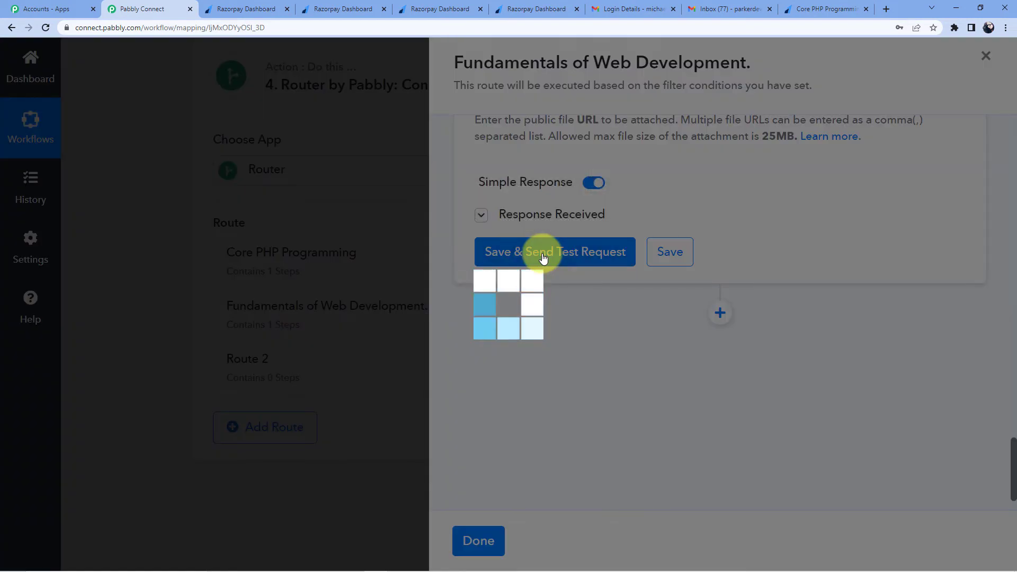
{"action": "scroll", "coordinate": [716, 272], "scroll_direction": "down", "scroll_amount": 2}
{"action": "scroll", "coordinate": [710, 280], "scroll_direction": "down", "scroll_amount": 3}
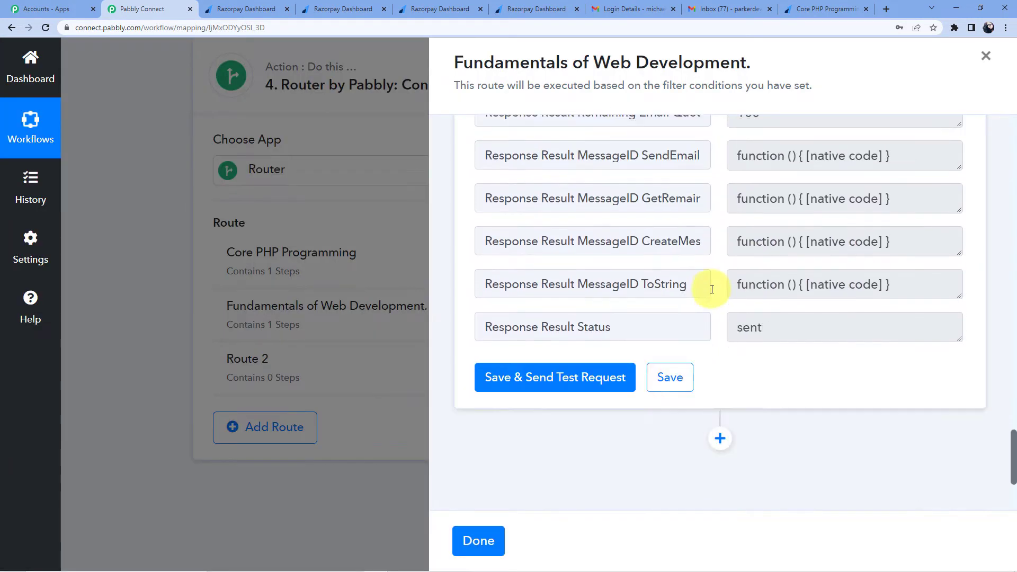
Step: Reload Gmail and open the Login Details email to verify the WB-prefixed username and password, then return to Pabbly Connect
{"action": "left_click", "coordinate": [617, 9]}
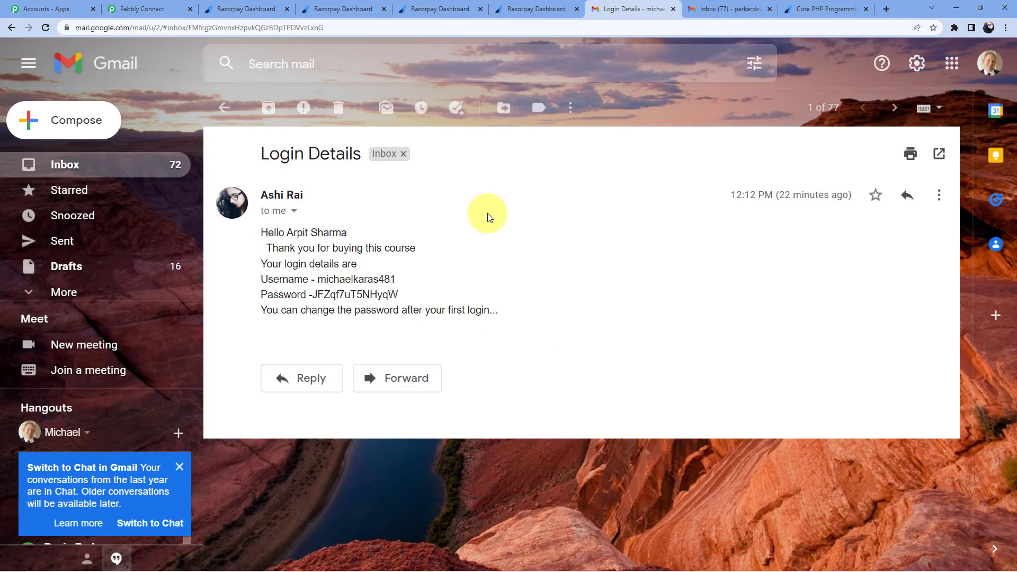
{"action": "left_click", "coordinate": [11, 28]}
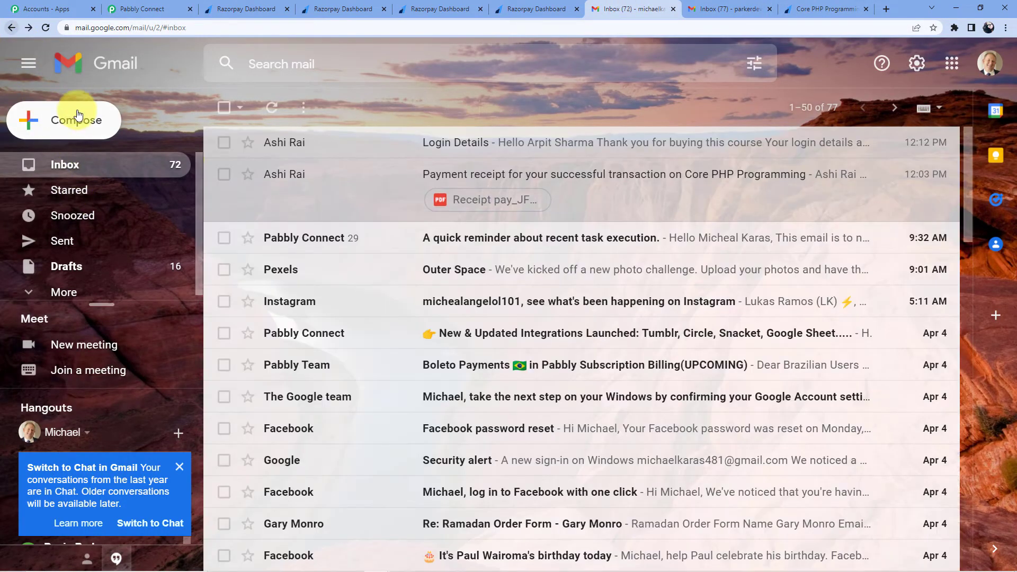
{"action": "left_click", "coordinate": [46, 28]}
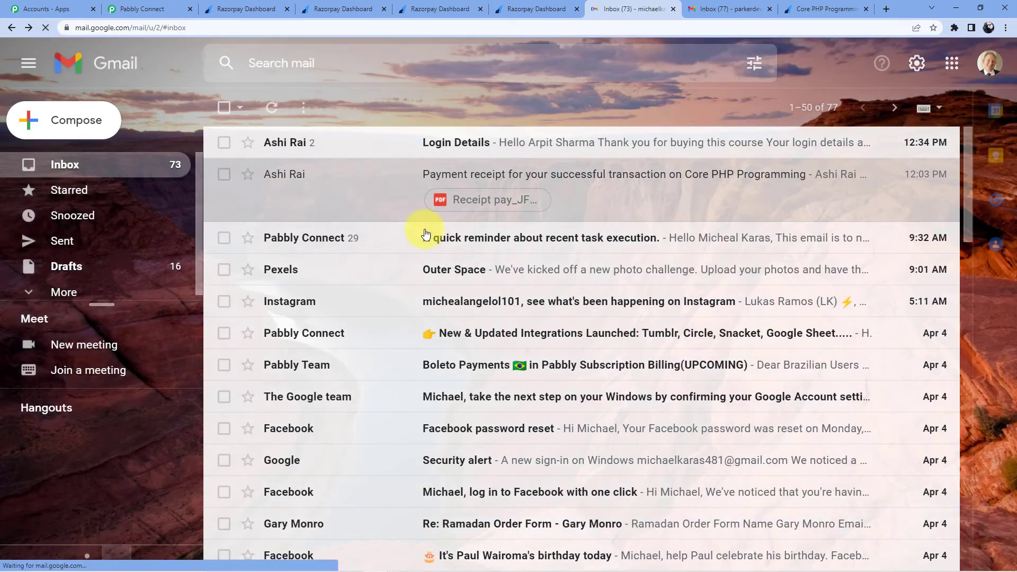
{"action": "left_click", "coordinate": [539, 140]}
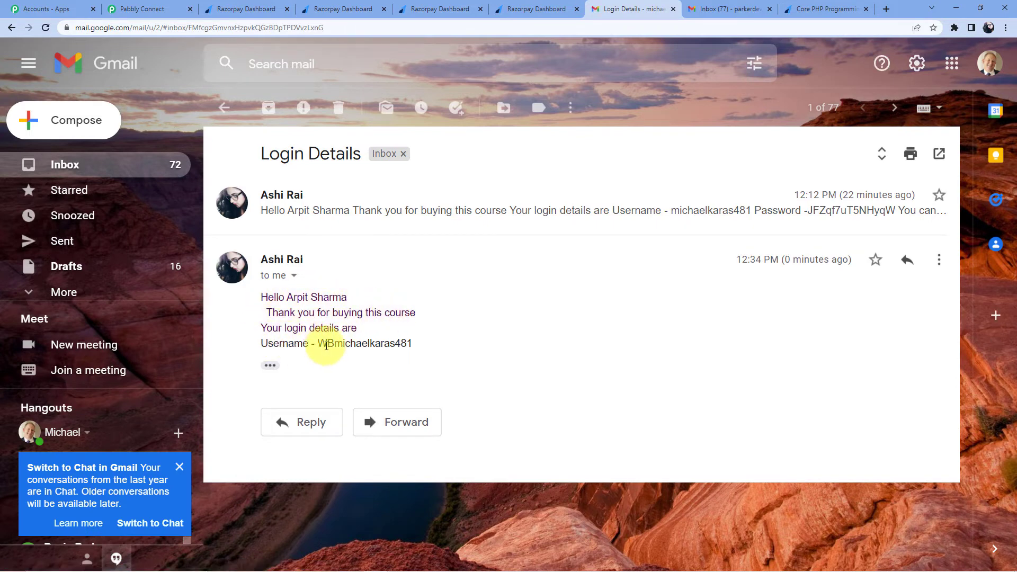
{"action": "left_click", "coordinate": [270, 365]}
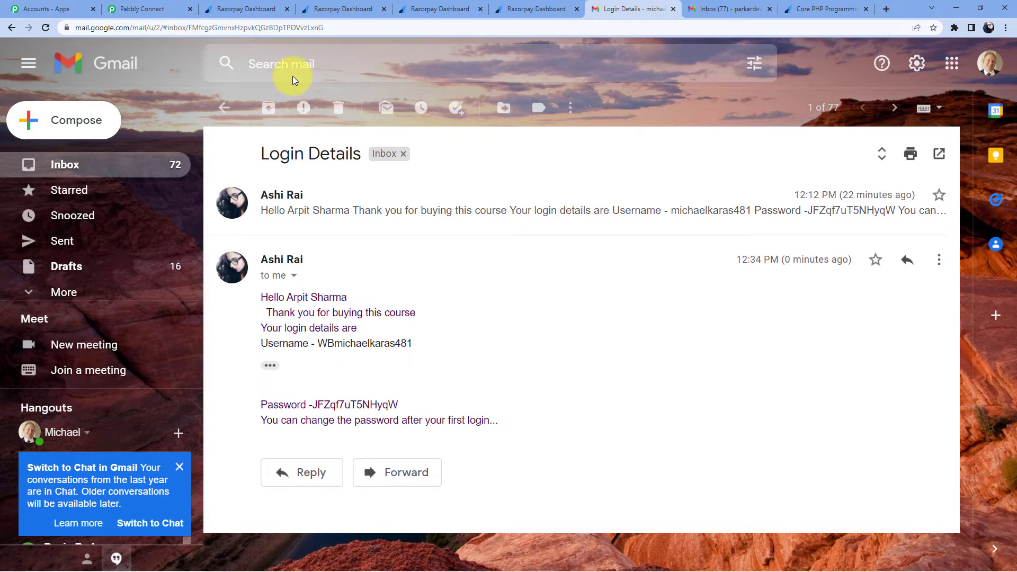
{"action": "left_click", "coordinate": [149, 6]}
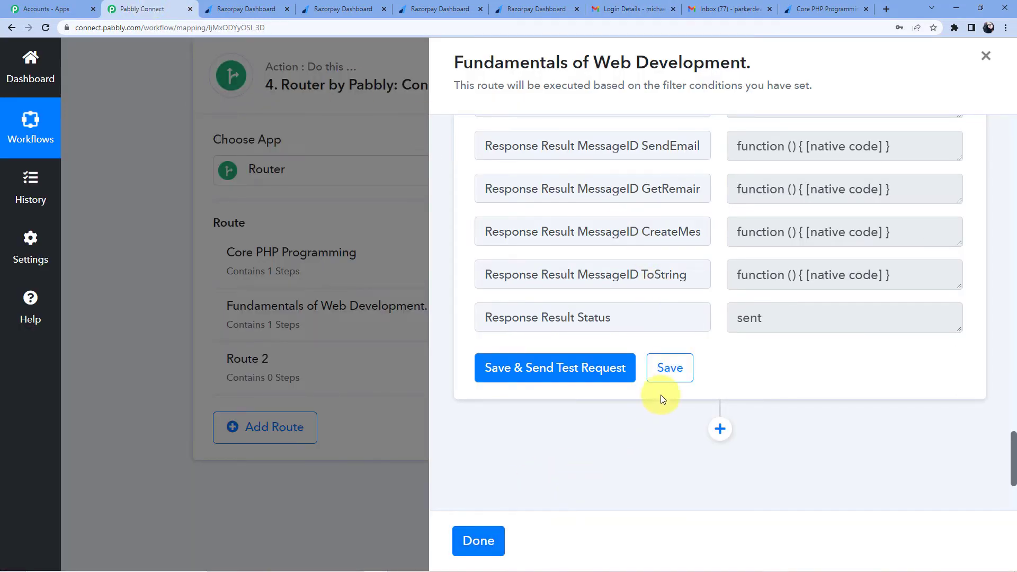
Step: Save the Fundamentals of Web Development route's email step and finish editing that route
{"action": "left_click", "coordinate": [670, 373]}
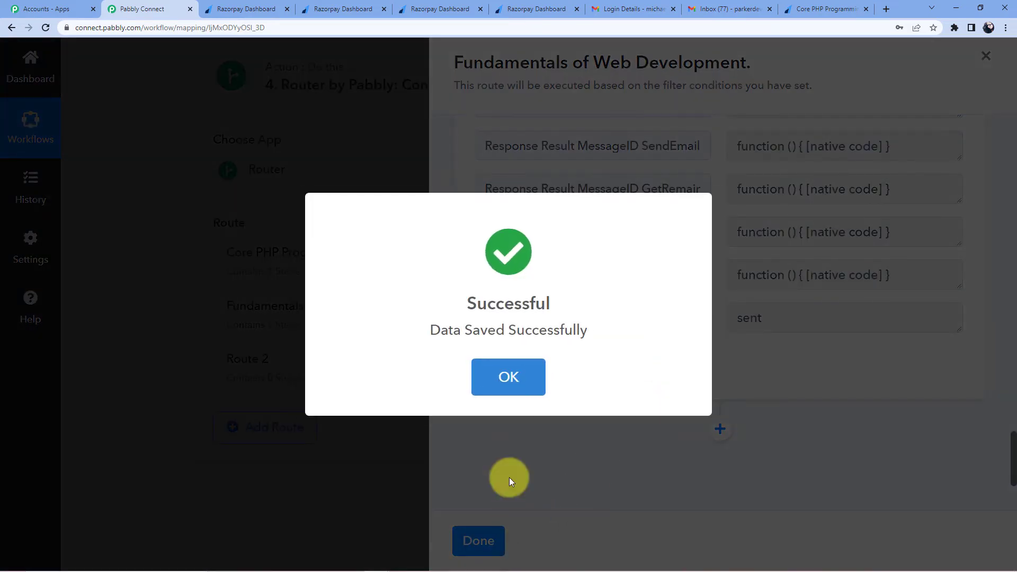
{"action": "left_click", "coordinate": [535, 386]}
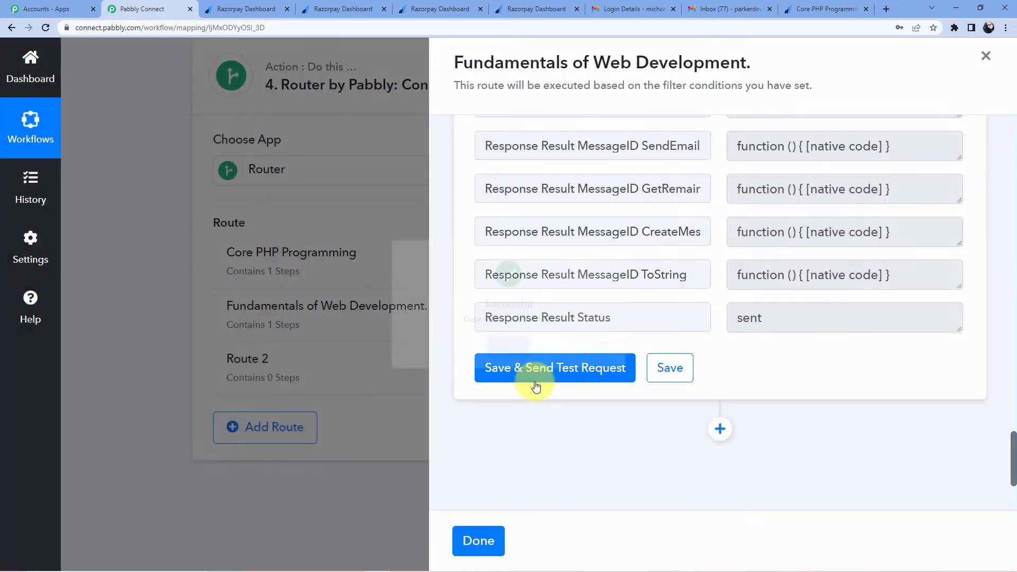
{"action": "left_click", "coordinate": [480, 537]}
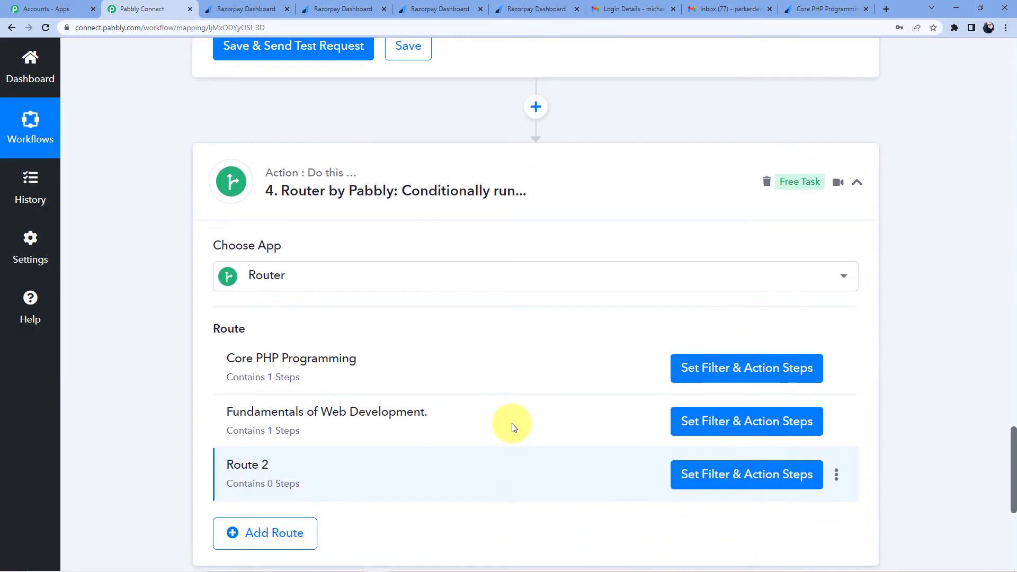
Step: Change the Core PHP Programming email to prefix the username with 'php', save it and close the panel
{"action": "left_click", "coordinate": [721, 371]}
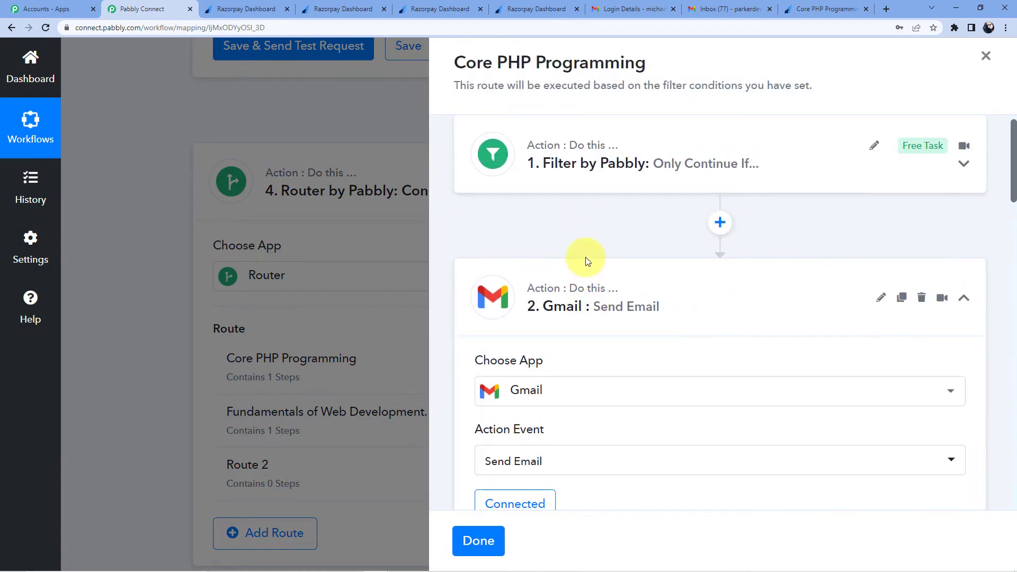
{"action": "scroll", "coordinate": [586, 258], "scroll_direction": "down", "scroll_amount": 18}
{"action": "scroll", "coordinate": [546, 290], "scroll_direction": "down", "scroll_amount": 3}
{"action": "left_click", "coordinate": [551, 260]}
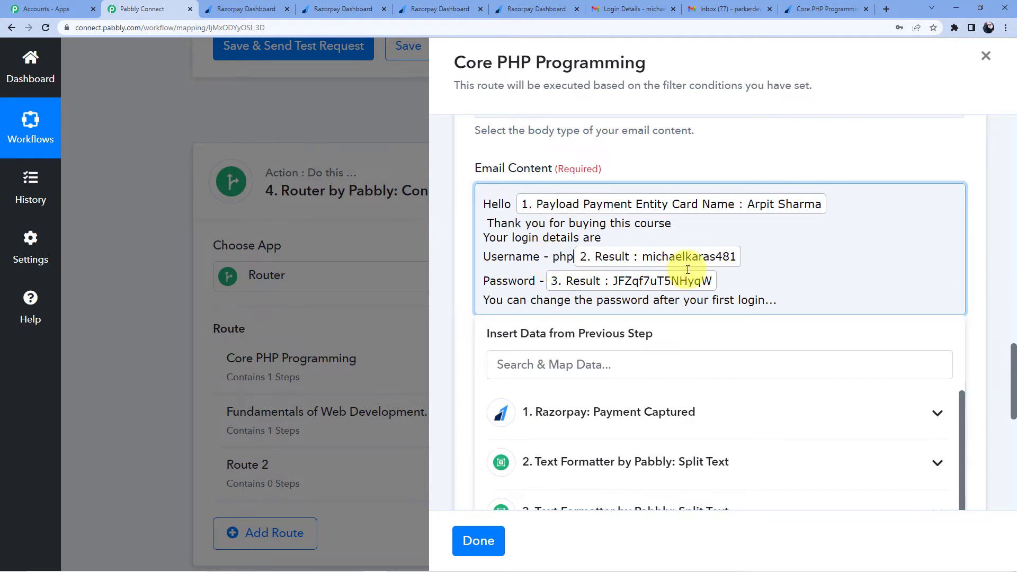
{"action": "scroll", "coordinate": [538, 265], "scroll_direction": "down", "scroll_amount": 6}
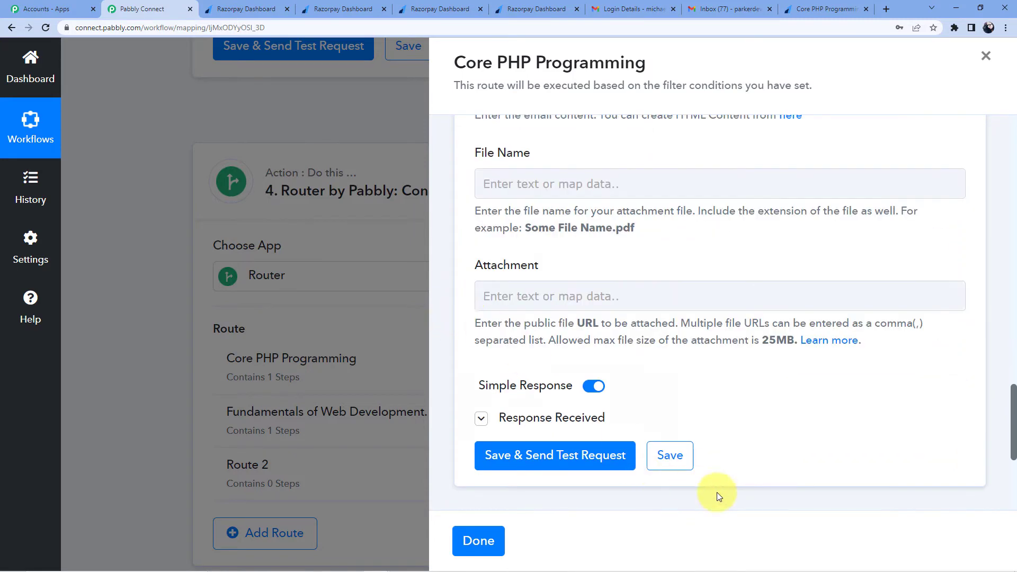
{"action": "left_click", "coordinate": [680, 461]}
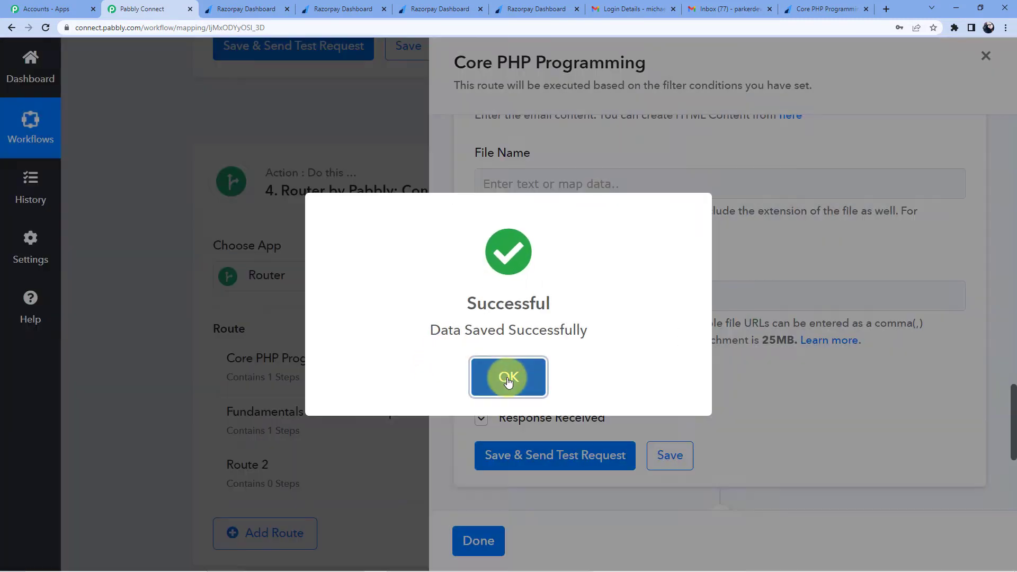
{"action": "left_click", "coordinate": [506, 376]}
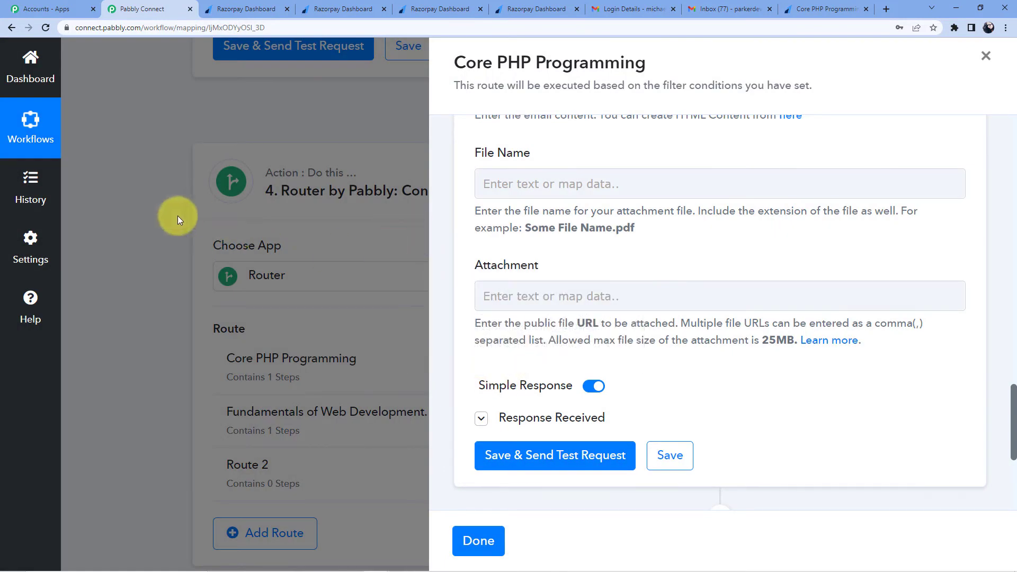
{"action": "left_click", "coordinate": [986, 55]}
{"action": "scroll", "coordinate": [551, 265], "scroll_direction": "down", "scroll_amount": 2}
{"action": "scroll", "coordinate": [508, 249], "scroll_direction": "down", "scroll_amount": 2}
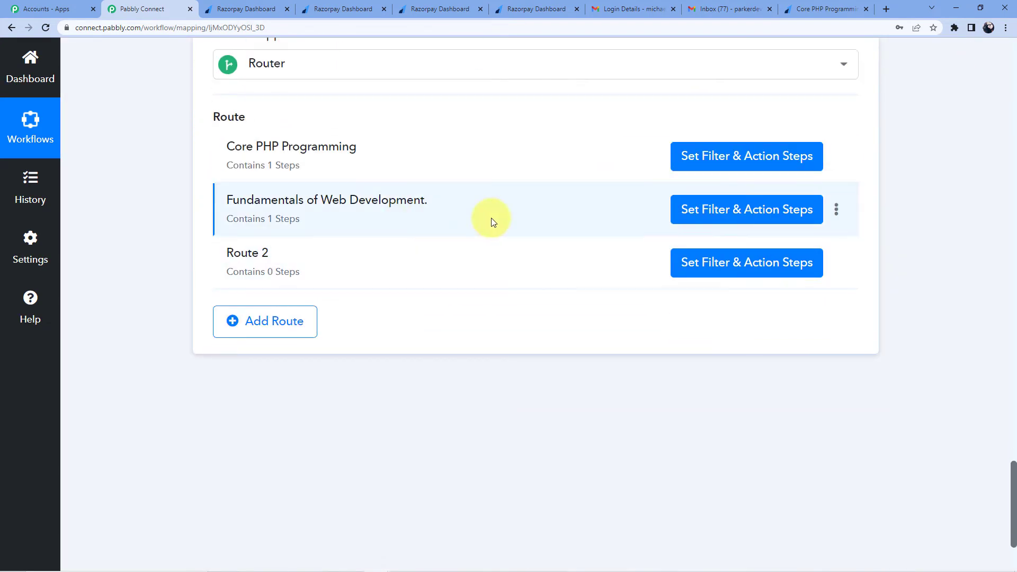
Step: Clone the Fundamentals of Web Development route
{"action": "left_click", "coordinate": [836, 211]}
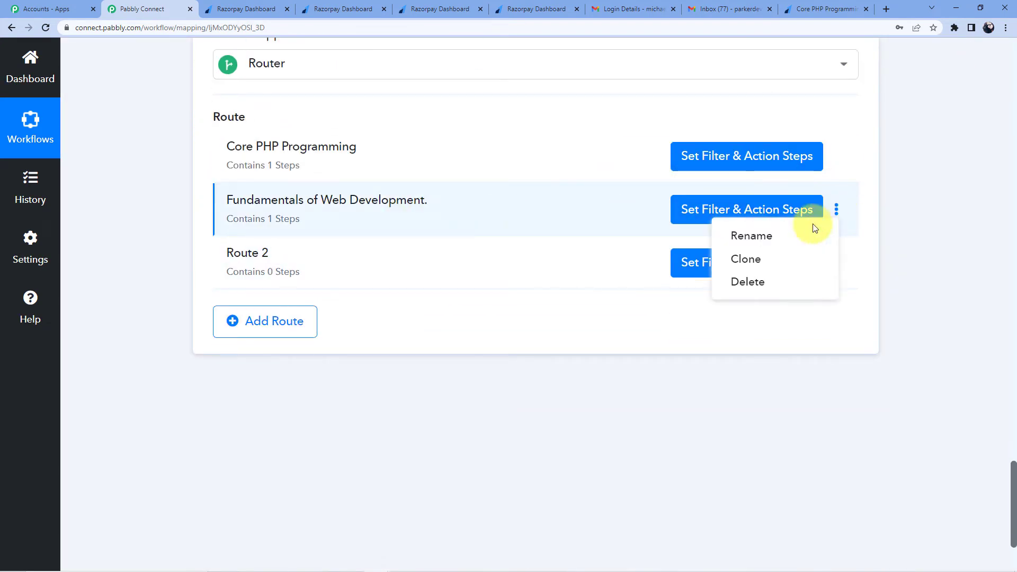
{"action": "left_click", "coordinate": [756, 262]}
{"action": "left_click", "coordinate": [468, 386]}
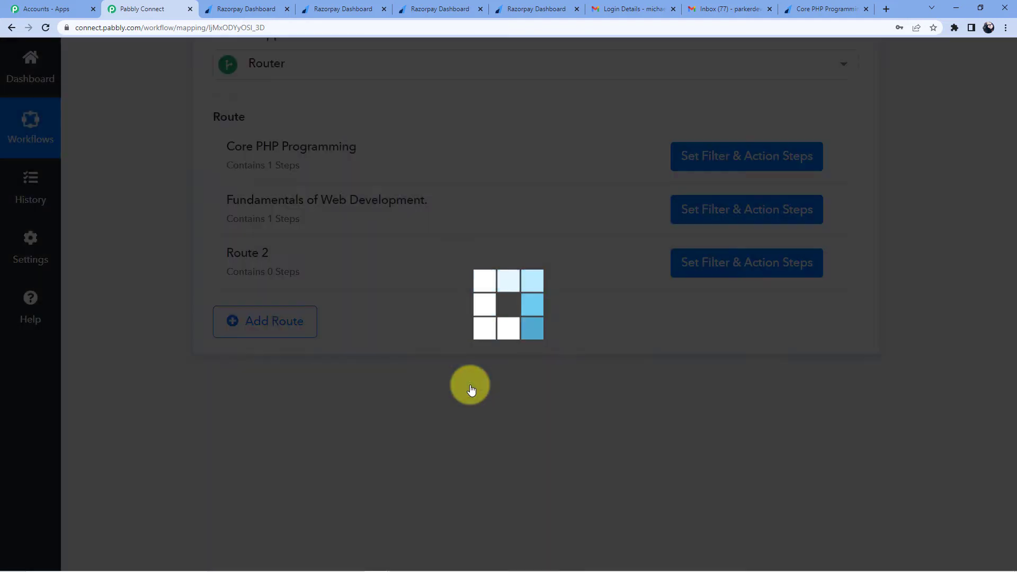
{"action": "left_click", "coordinate": [471, 390]}
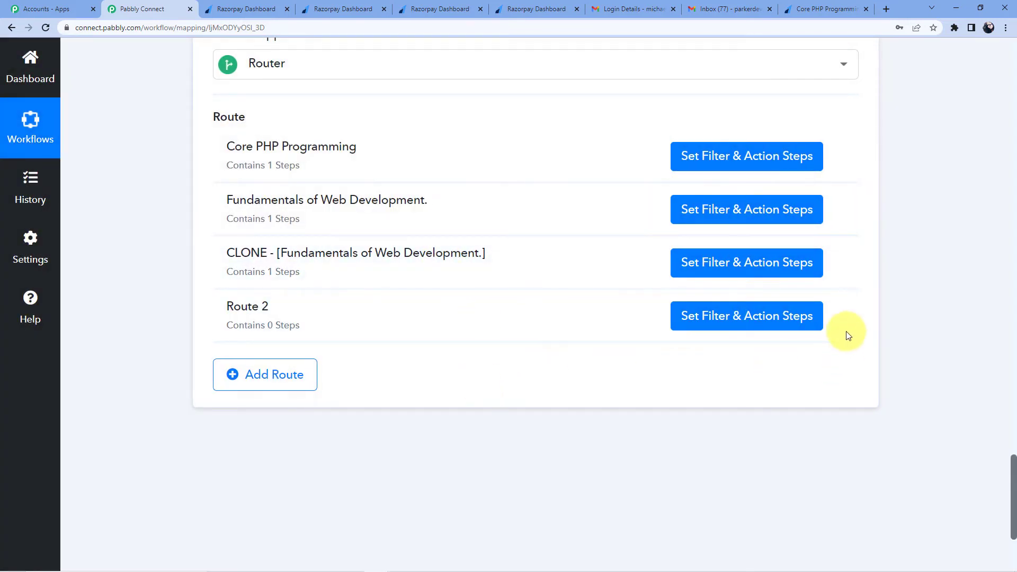
Step: Delete Route 2 from the router
{"action": "left_click", "coordinate": [838, 316]}
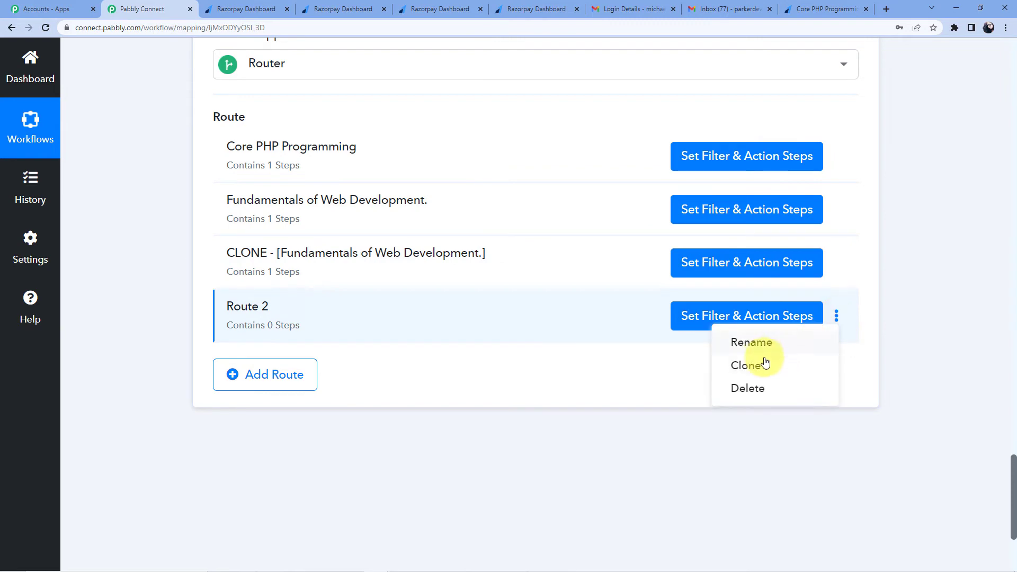
{"action": "left_click", "coordinate": [748, 386]}
{"action": "left_click", "coordinate": [485, 381]}
{"action": "left_click", "coordinate": [479, 378]}
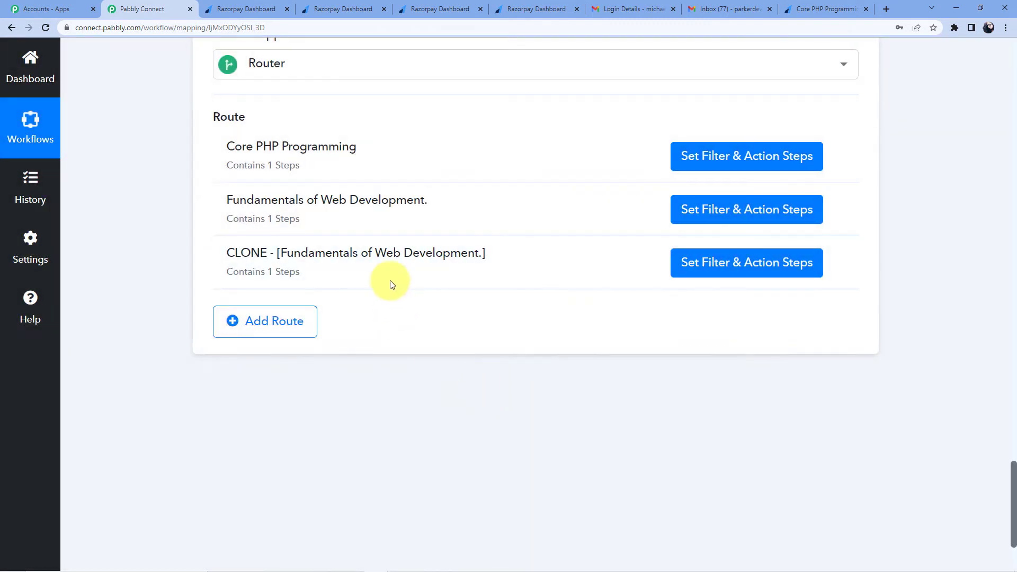
Step: Rename the cloned route to 'Advanced Java', copied from the payment page title, and open its steps
{"action": "left_click", "coordinate": [553, 6]}
{"action": "left_click_drag", "start_coordinate": [221, 164], "coordinate": [313, 163]}
{"action": "right_click", "coordinate": [286, 167]}
{"action": "left_click", "coordinate": [315, 178]}
{"action": "left_click", "coordinate": [142, 9]}
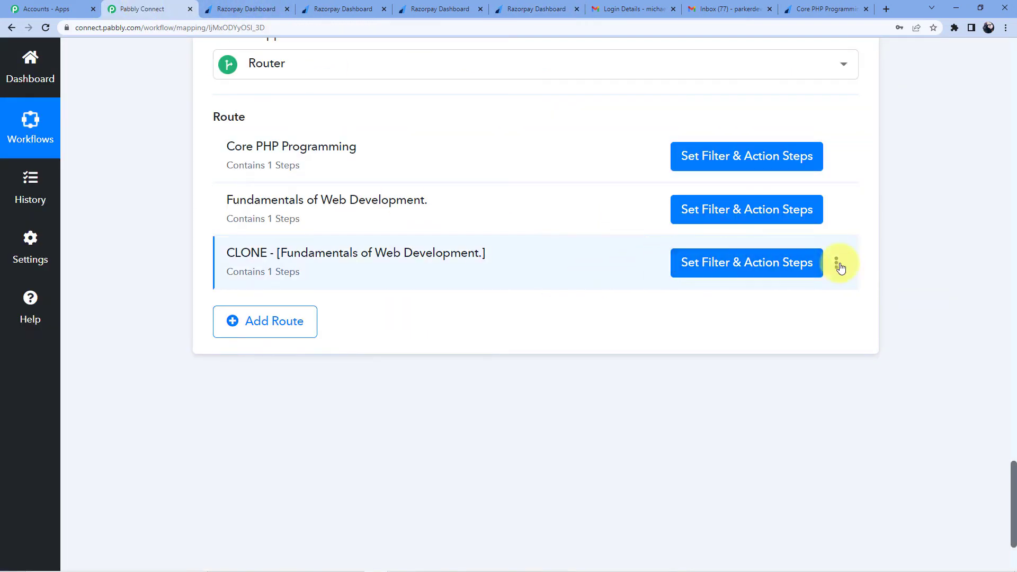
{"action": "left_click", "coordinate": [836, 263]}
{"action": "left_click", "coordinate": [758, 288]}
{"action": "left_click_drag", "start_coordinate": [606, 316], "coordinate": [322, 293]}
{"action": "key", "text": "BackSpace"}
{"action": "key", "text": "ctrl+v"}
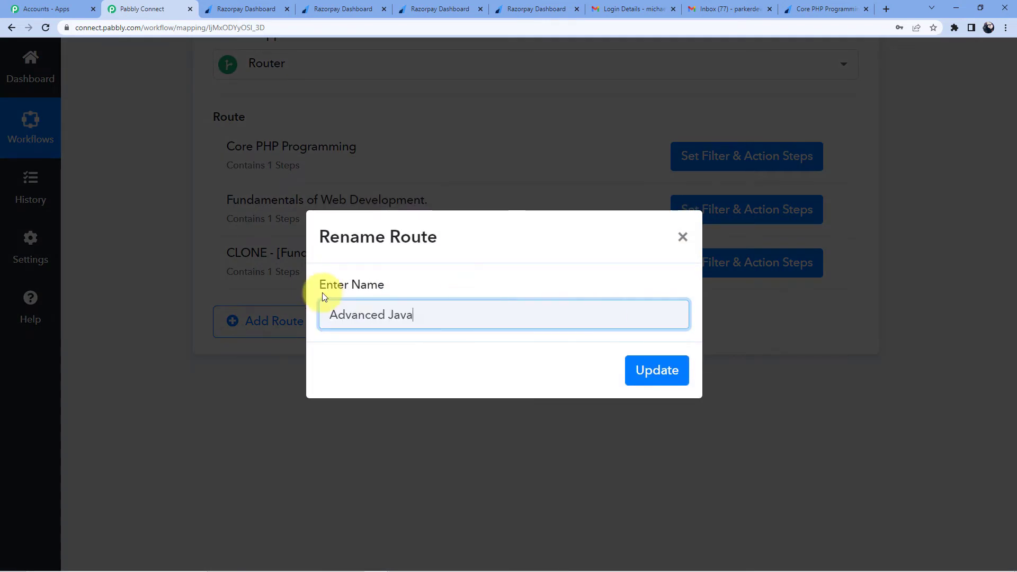
{"action": "left_click", "coordinate": [650, 370]}
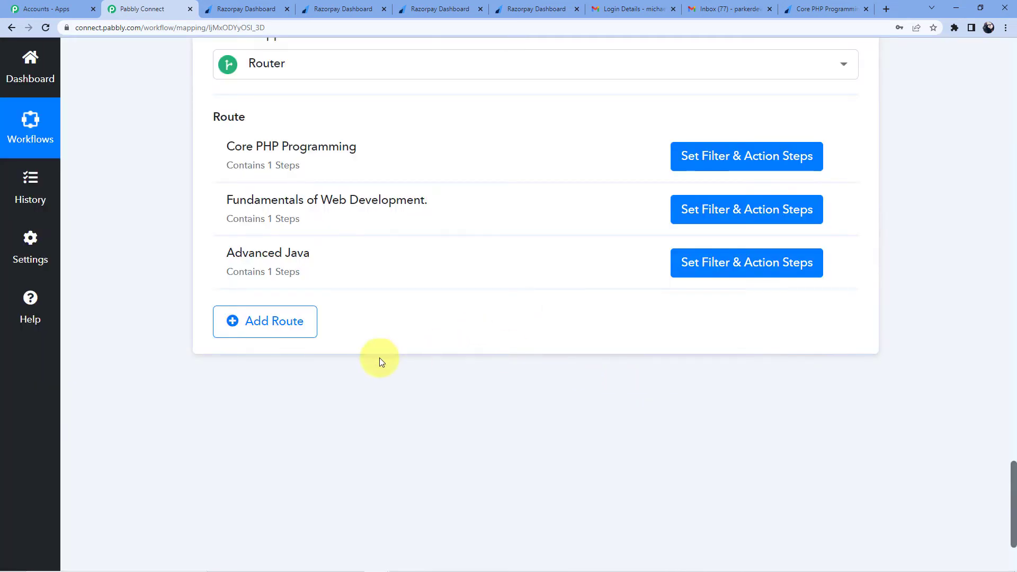
{"action": "left_click", "coordinate": [697, 263]}
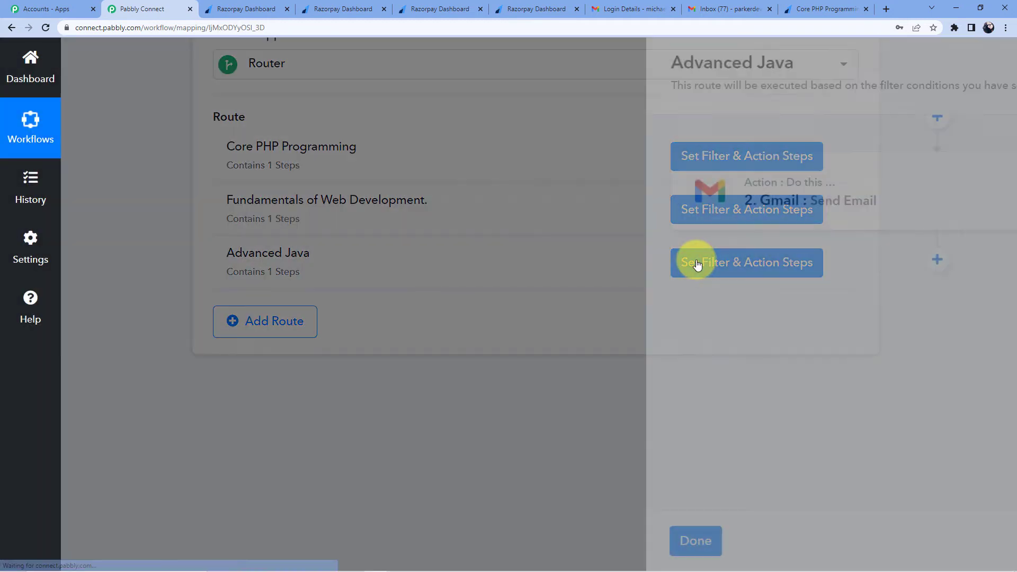
{"action": "scroll", "coordinate": [653, 265], "scroll_direction": "up", "scroll_amount": 3}
Step: Change the route filter value to 'Advanced Java' and save and test the filter
{"action": "left_click", "coordinate": [618, 184]}
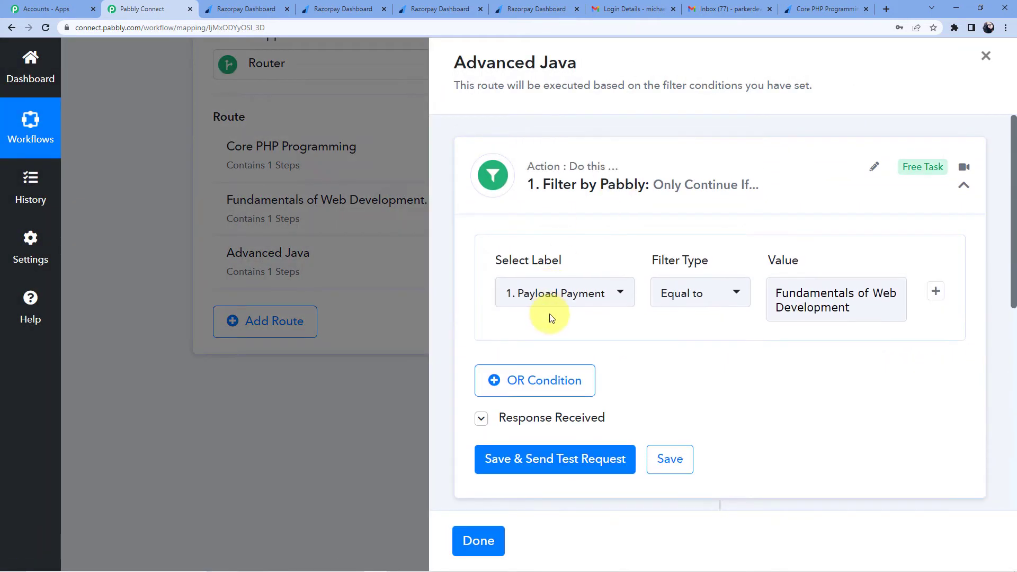
{"action": "left_click_drag", "start_coordinate": [773, 292], "coordinate": [878, 323]}
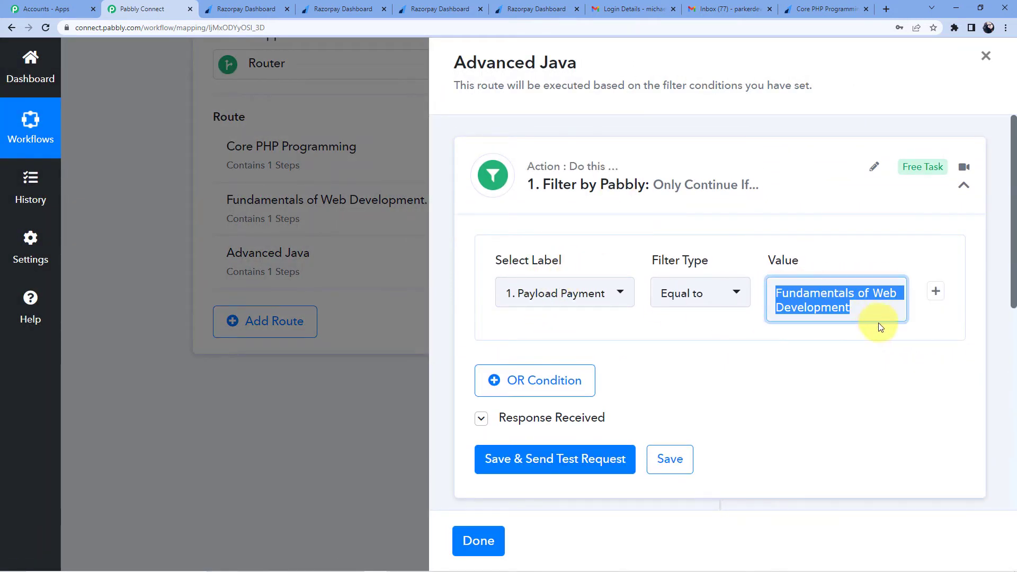
{"action": "key", "text": "BackSpace"}
{"action": "type", "text": "Advanced Java"}
{"action": "left_click", "coordinate": [863, 266]}
{"action": "scroll", "coordinate": [663, 339], "scroll_direction": "down", "scroll_amount": 2}
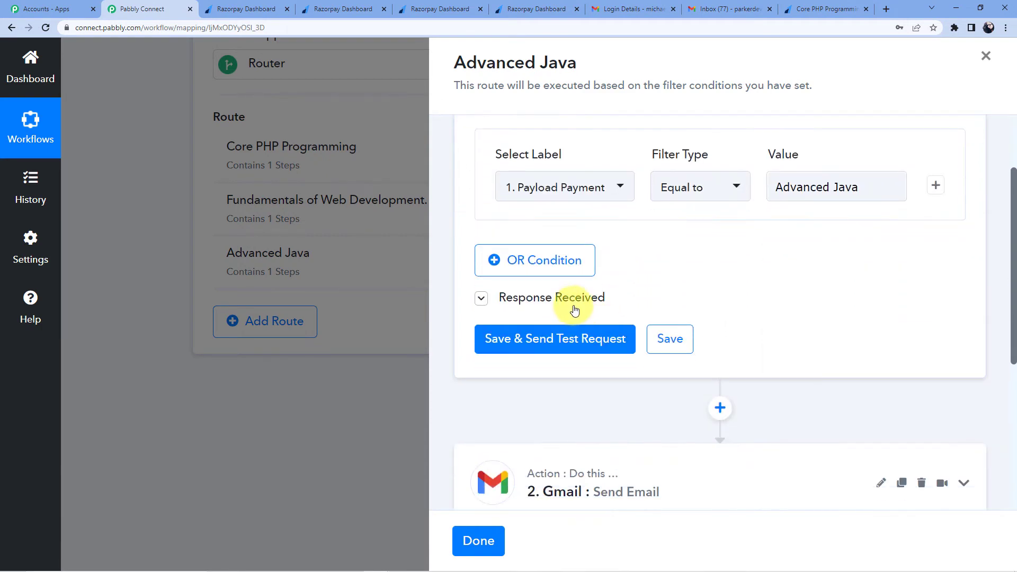
{"action": "left_click", "coordinate": [561, 339]}
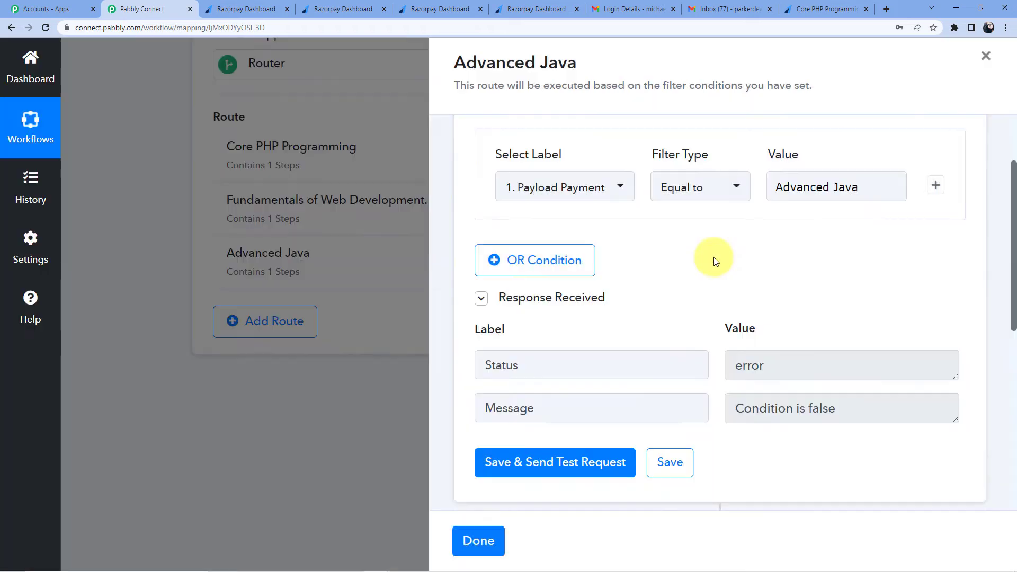
Step: Change the emailed username prefix to 'AJ', then save and send a test email
{"action": "scroll", "coordinate": [710, 260], "scroll_direction": "down", "scroll_amount": 5}
{"action": "left_click", "coordinate": [567, 298]}
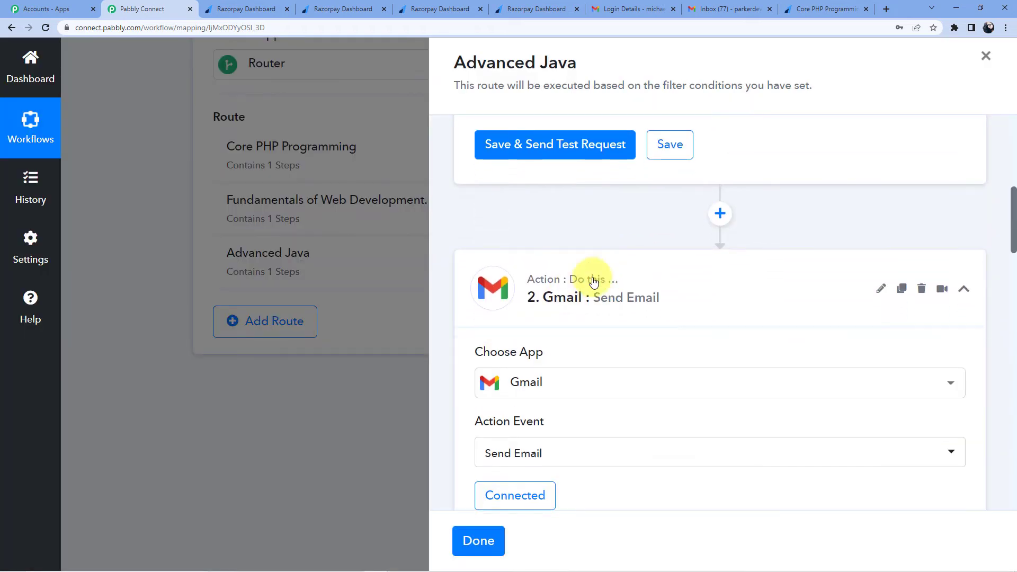
{"action": "scroll", "coordinate": [591, 281], "scroll_direction": "down", "scroll_amount": 5}
{"action": "scroll", "coordinate": [609, 284], "scroll_direction": "down", "scroll_amount": 7}
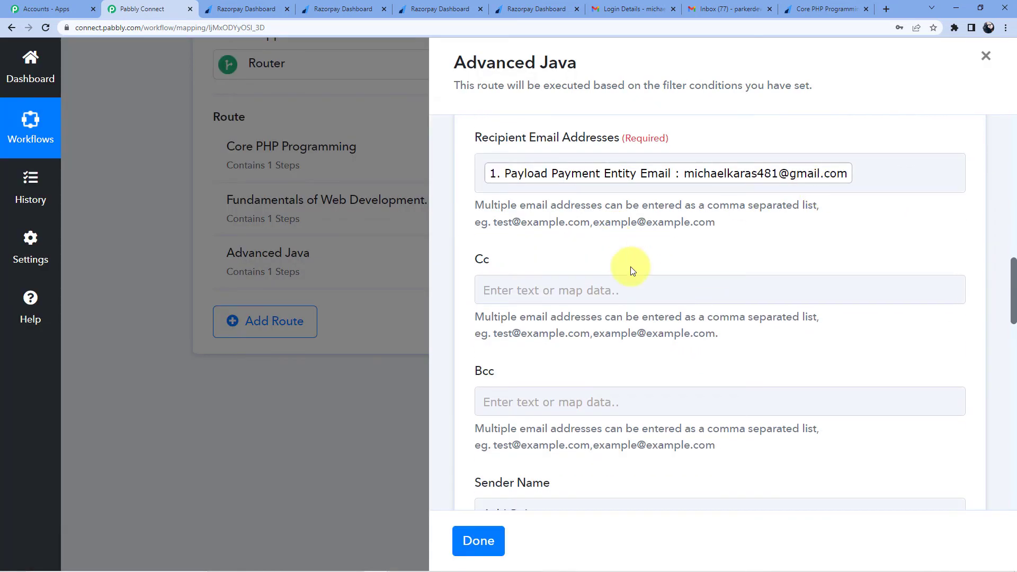
{"action": "scroll", "coordinate": [535, 257], "scroll_direction": "down", "scroll_amount": 7}
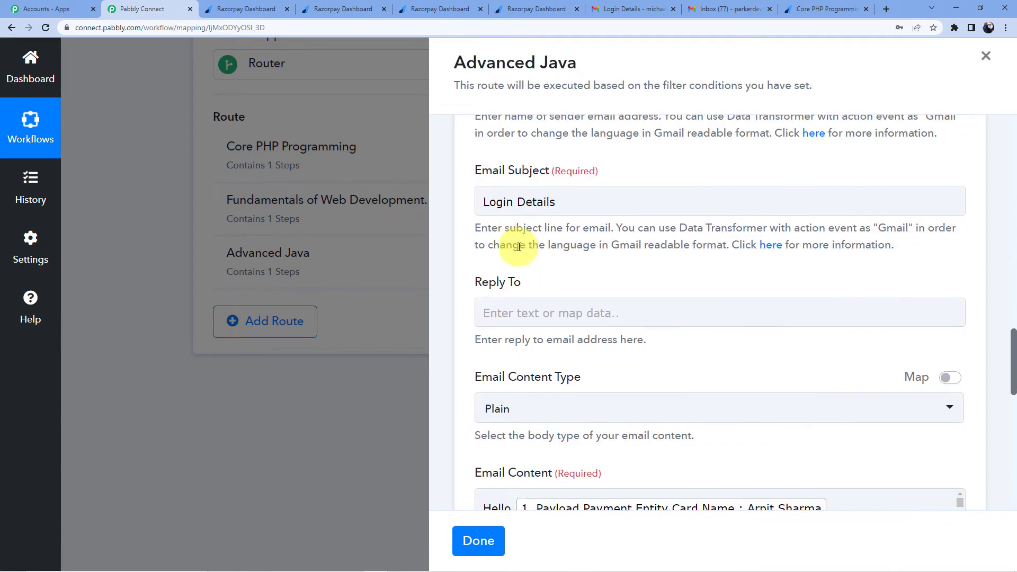
{"action": "scroll", "coordinate": [531, 258], "scroll_direction": "down", "scroll_amount": 4}
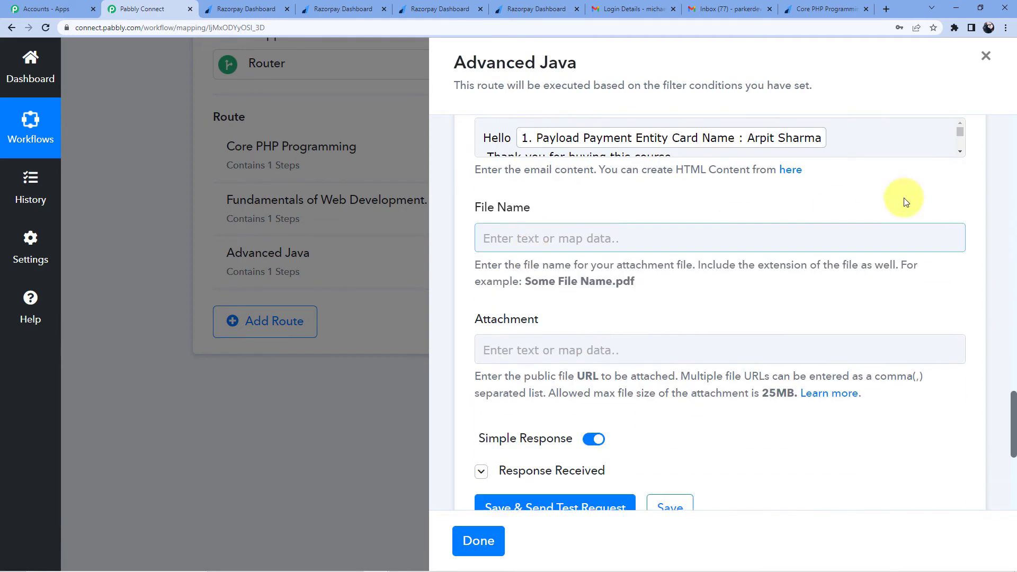
{"action": "left_click", "coordinate": [959, 154]}
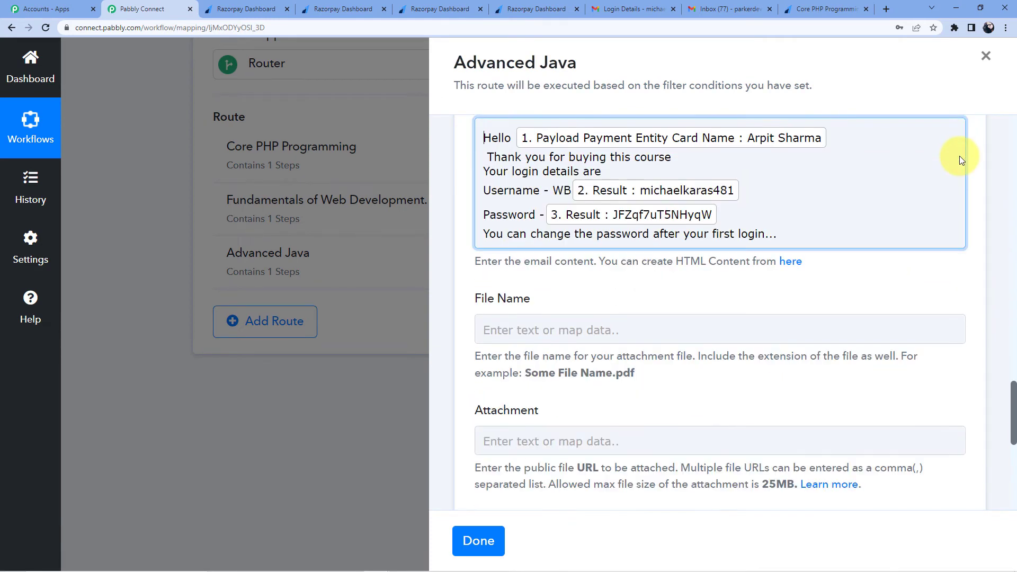
{"action": "left_click", "coordinate": [572, 191]}
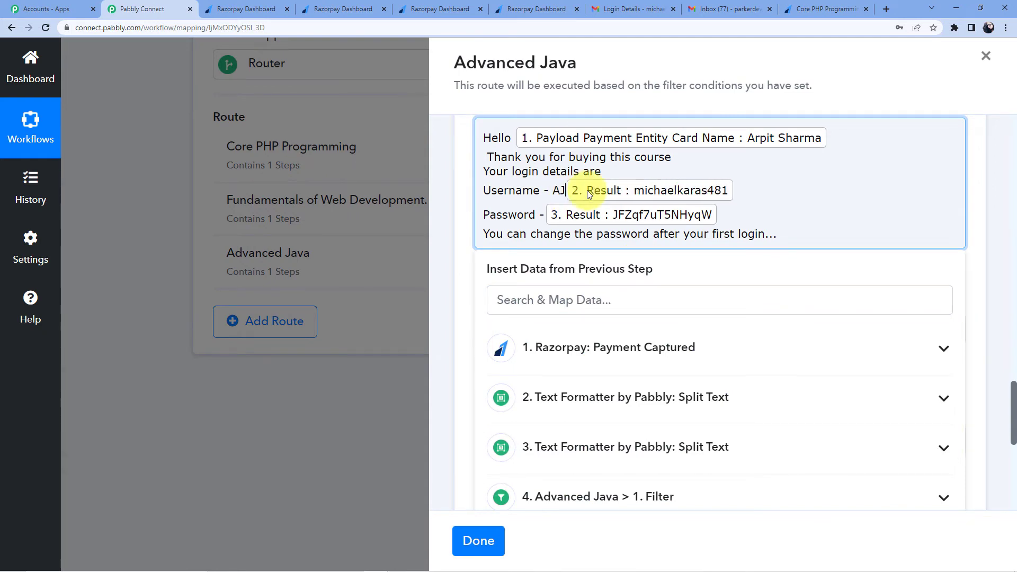
{"action": "left_click", "coordinate": [838, 94]}
{"action": "scroll", "coordinate": [646, 218], "scroll_direction": "down", "scroll_amount": 7}
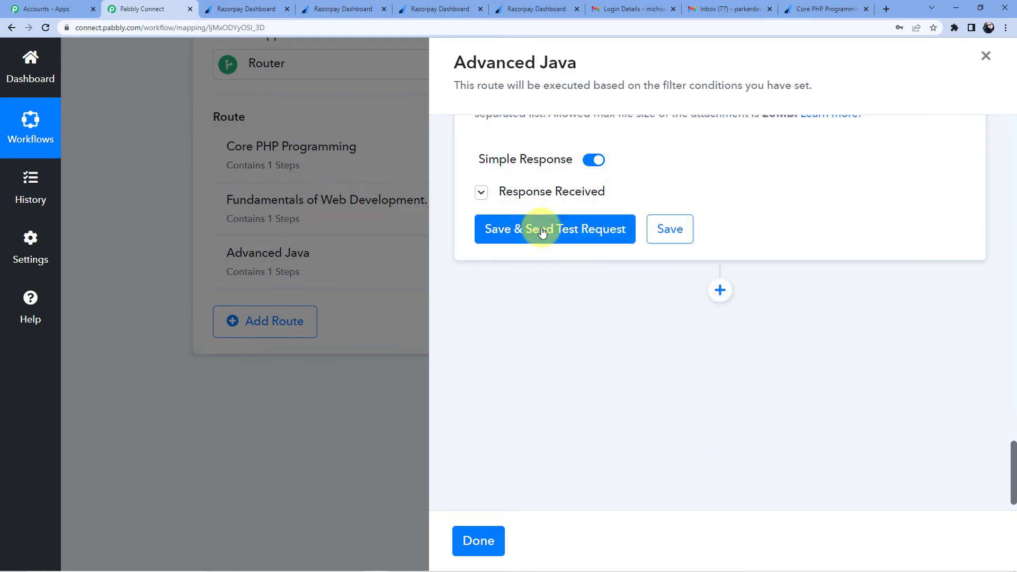
{"action": "left_click", "coordinate": [541, 229]}
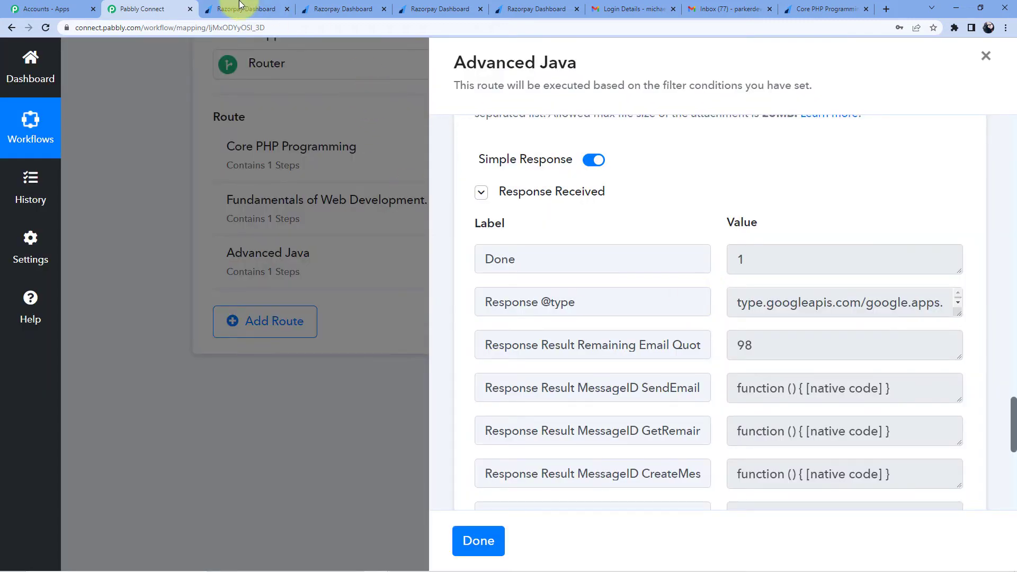
{"action": "left_click", "coordinate": [630, 8]}
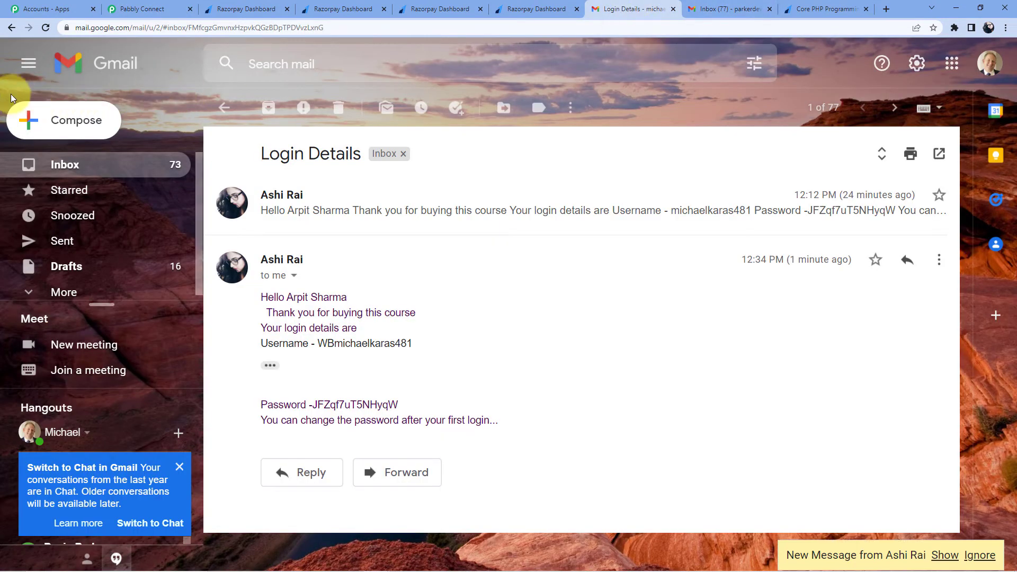
Step: Open the new Login Details email in Gmail and expand it to show the AJ-prefixed username and password
{"action": "left_click", "coordinate": [28, 63]}
{"action": "left_click", "coordinate": [30, 63]}
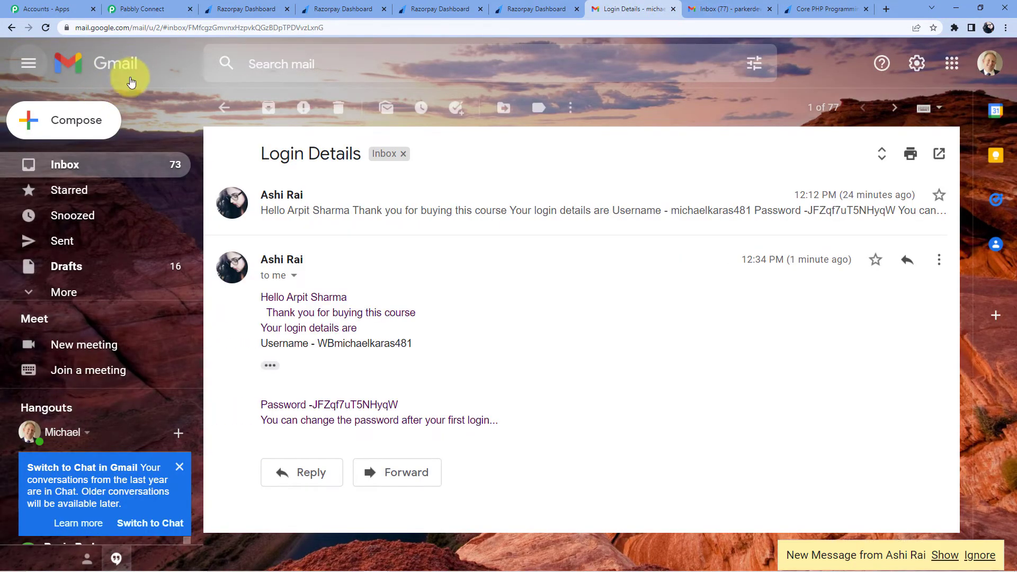
{"action": "left_click", "coordinate": [100, 166]}
{"action": "left_click", "coordinate": [399, 141]}
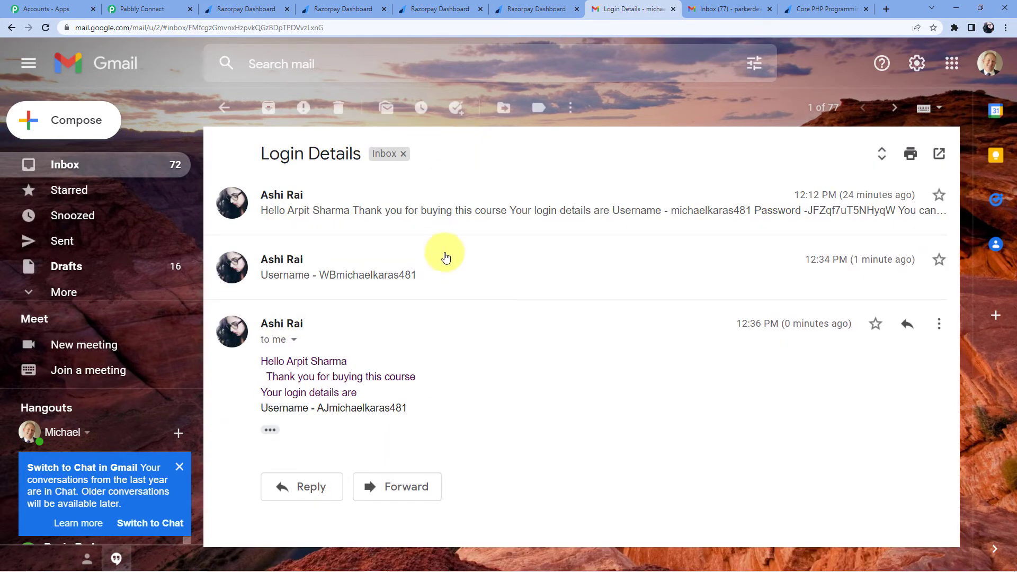
{"action": "left_click", "coordinate": [270, 430]}
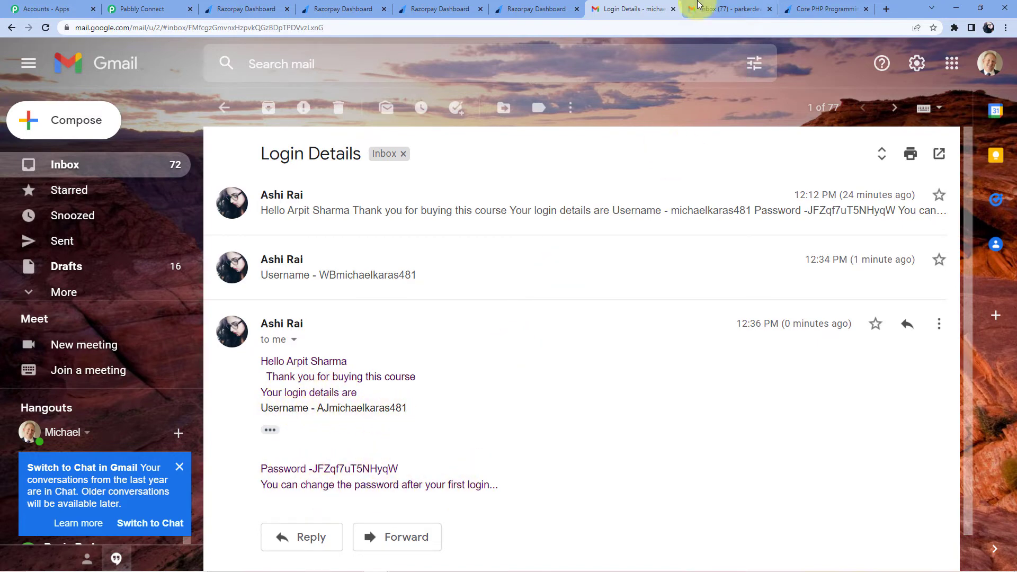
Step: Close the Login Details email and the Core PHP payment success page, then load Gmail in a new tab
{"action": "left_click", "coordinate": [672, 13]}
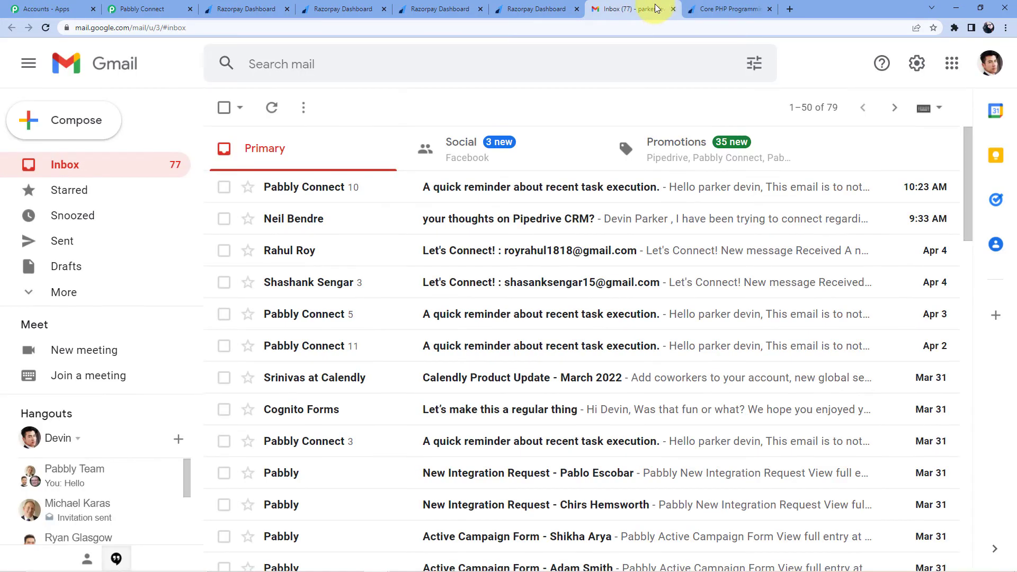
{"action": "left_click", "coordinate": [697, 11]}
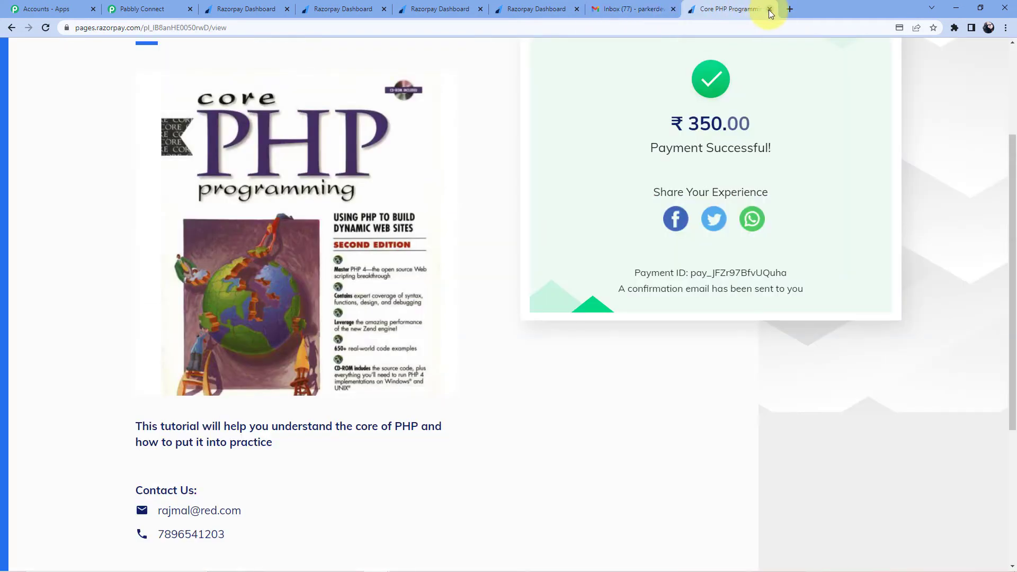
{"action": "left_click", "coordinate": [769, 9]}
{"action": "left_click", "coordinate": [886, 9]}
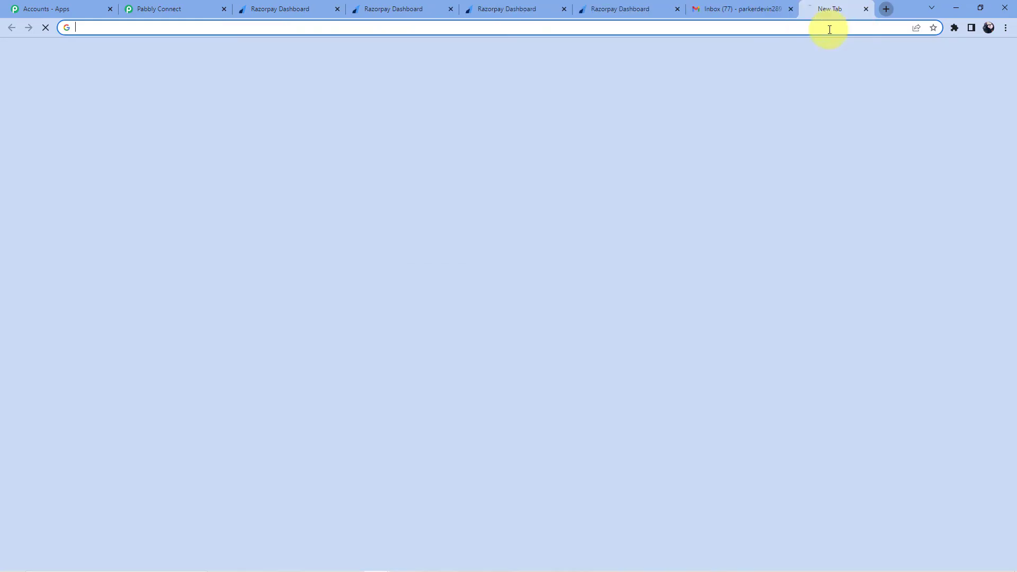
{"action": "type", "text": "g"}
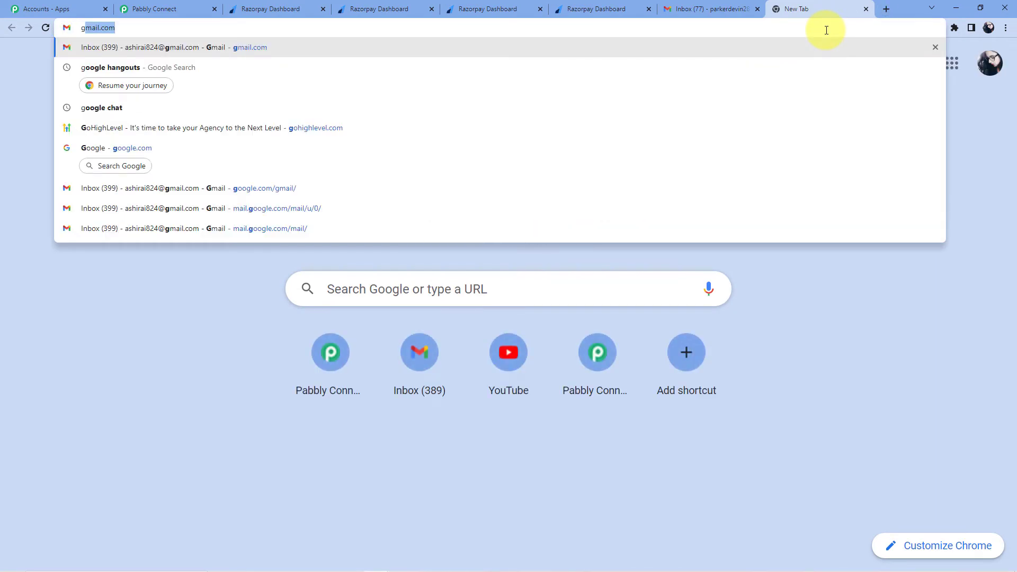
{"action": "type", "text": "mail"}
{"action": "key", "text": "Return"}
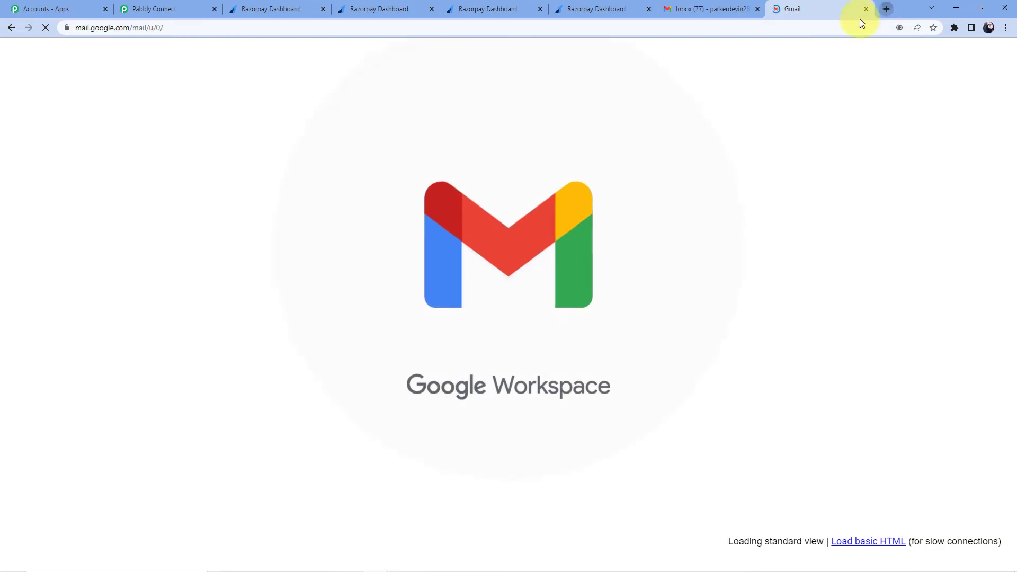
Step: Open other signed-in Gmail accounts' inboxes via the account switcher, closing duplicate tabs
{"action": "left_click", "coordinate": [885, 9]}
{"action": "left_click", "coordinate": [814, 30]}
{"action": "type", "text": "gmail"}
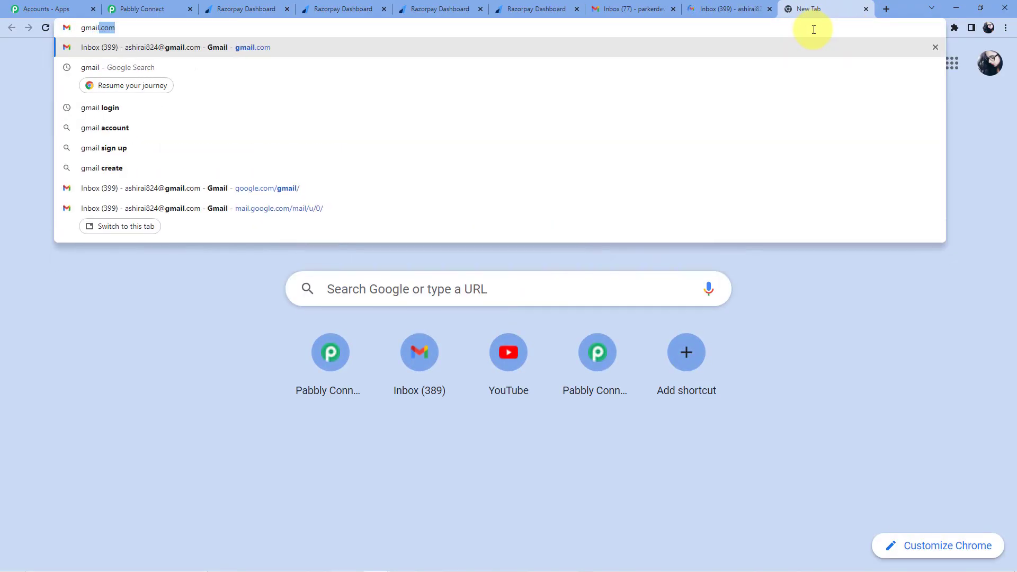
{"action": "key", "text": "Return"}
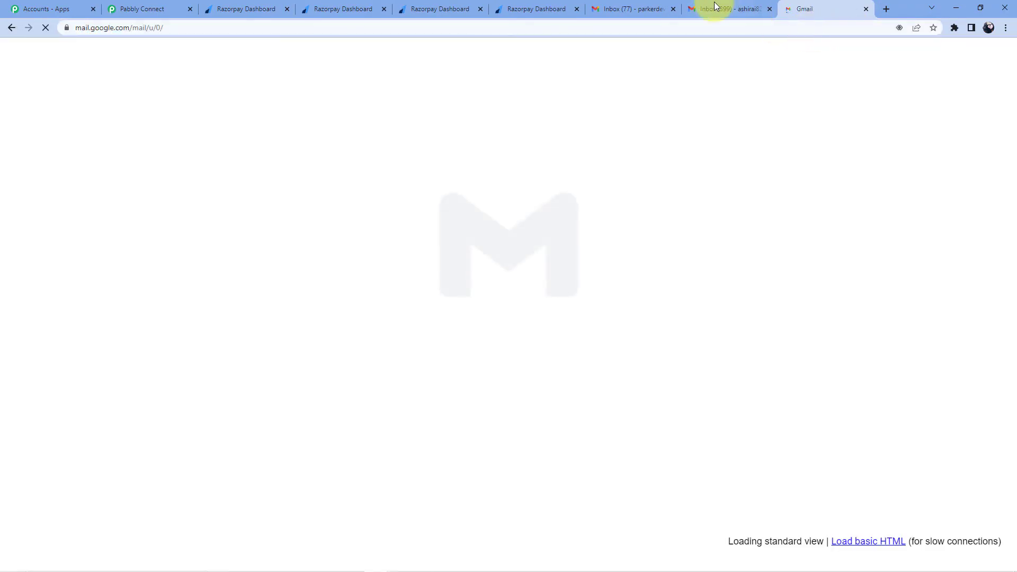
{"action": "left_click", "coordinate": [985, 62]}
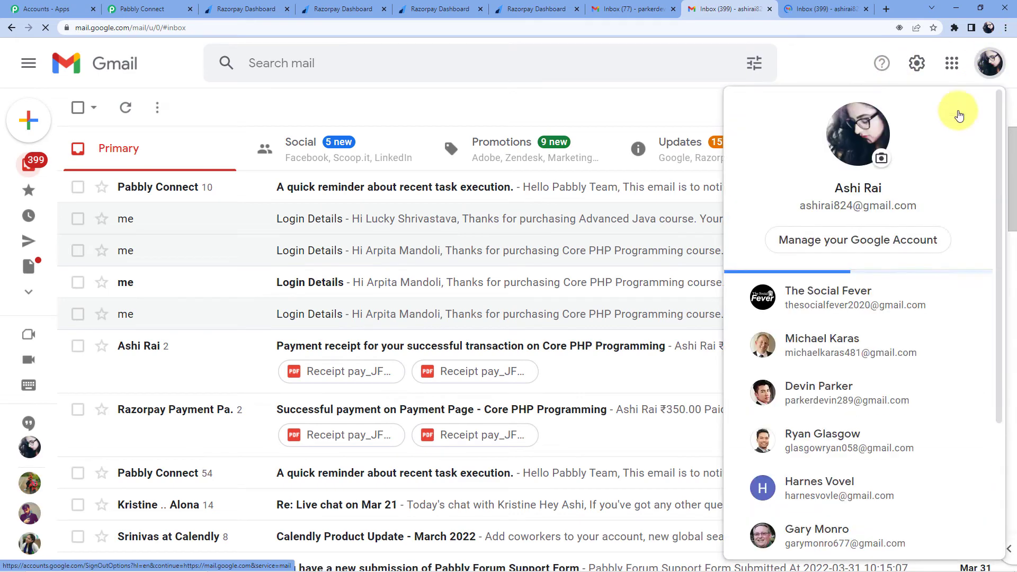
{"action": "scroll", "coordinate": [855, 312], "scroll_direction": "down", "scroll_amount": 2}
{"action": "left_click", "coordinate": [846, 328]}
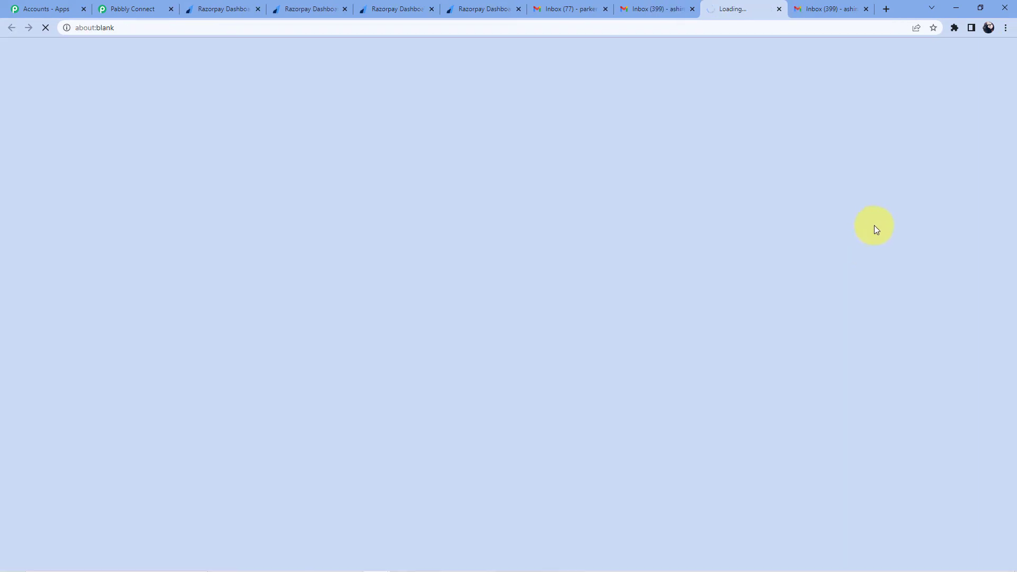
{"action": "left_click", "coordinate": [692, 9]}
{"action": "left_click", "coordinate": [733, 9]}
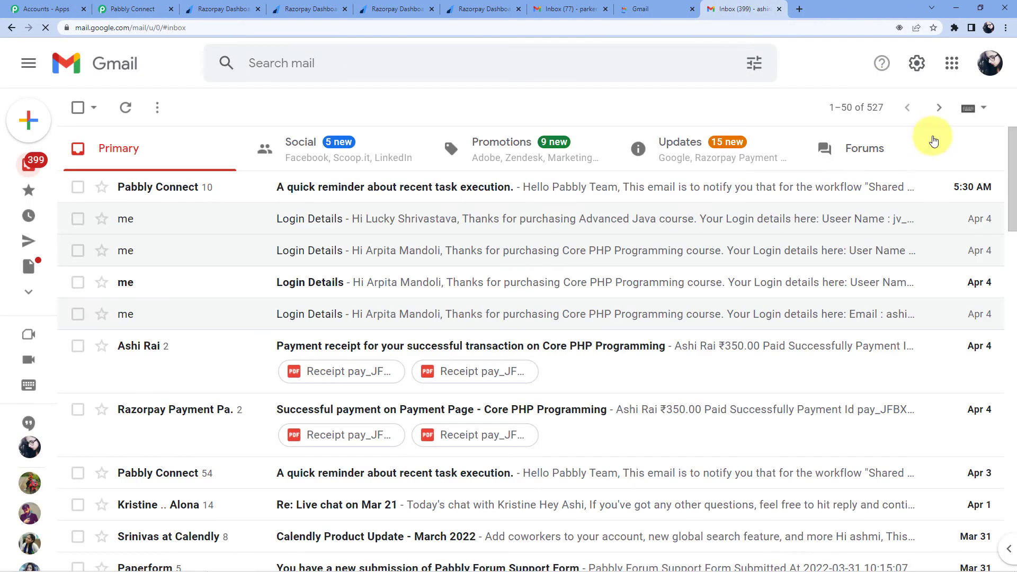
{"action": "left_click", "coordinate": [985, 62]}
{"action": "scroll", "coordinate": [858, 254], "scroll_direction": "down", "scroll_amount": 3}
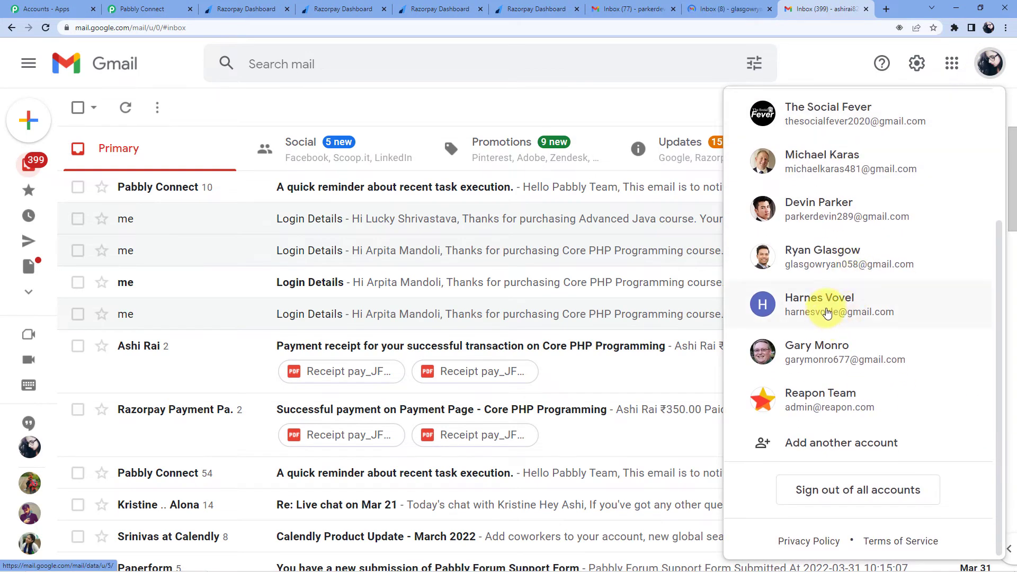
{"action": "left_click", "coordinate": [825, 309]}
{"action": "left_click", "coordinate": [779, 9]}
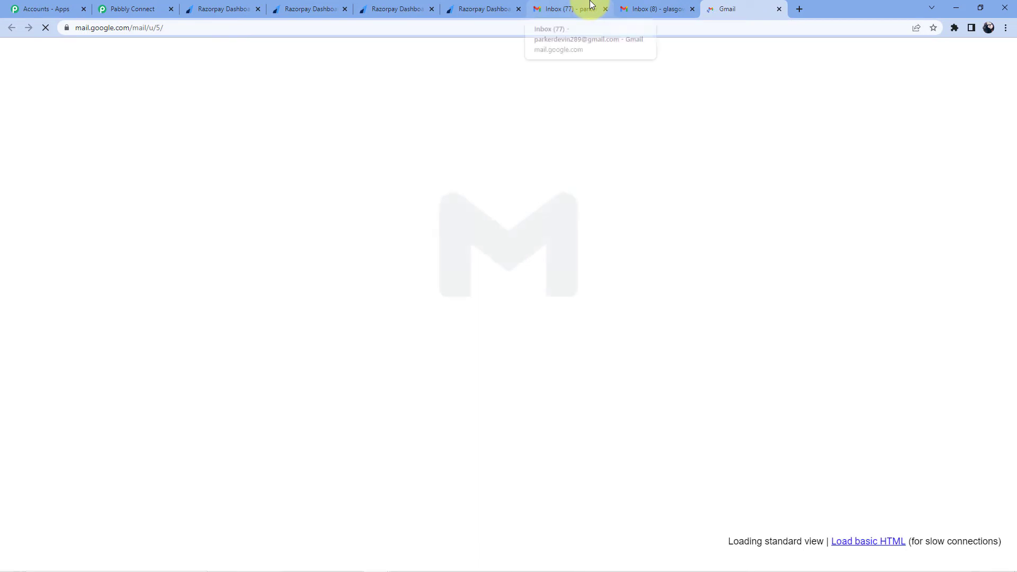
Step: Review the Core PHP Programming, Fundamentals of Web Development and Advanced Java payment pages
{"action": "left_click", "coordinate": [217, 7]}
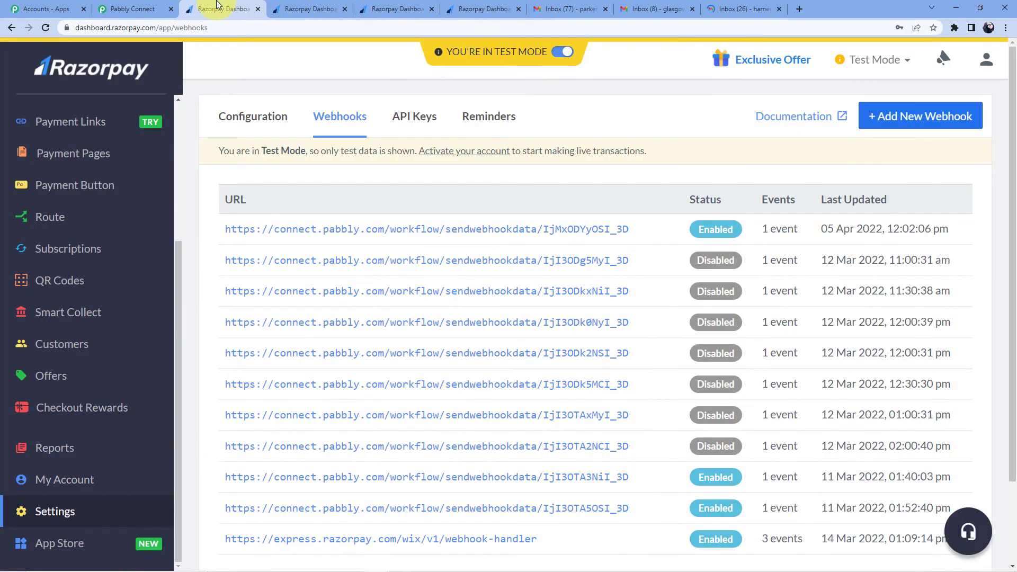
{"action": "left_click", "coordinate": [286, 9]}
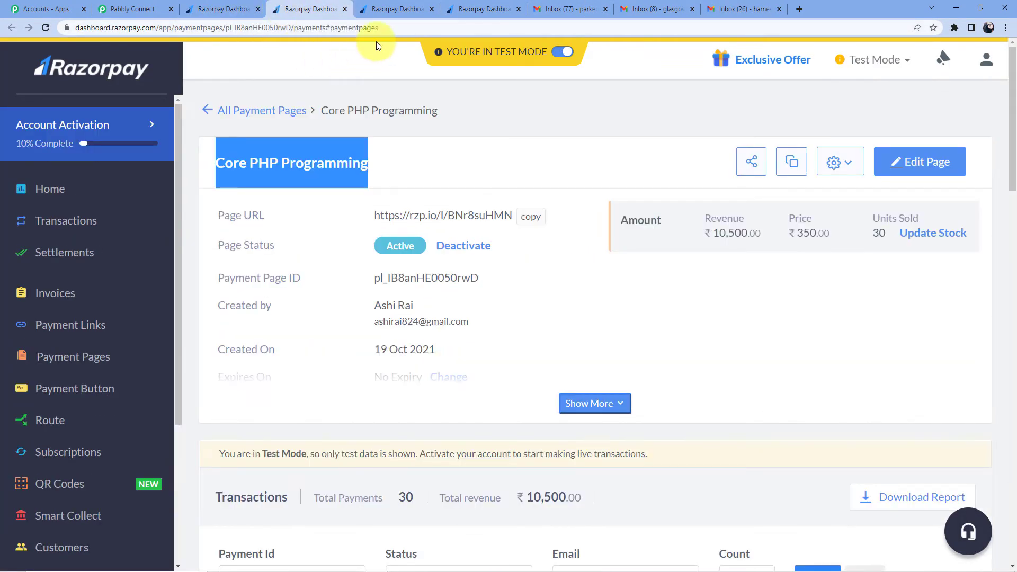
{"action": "left_click", "coordinate": [483, 120]}
{"action": "left_click", "coordinate": [450, 11]}
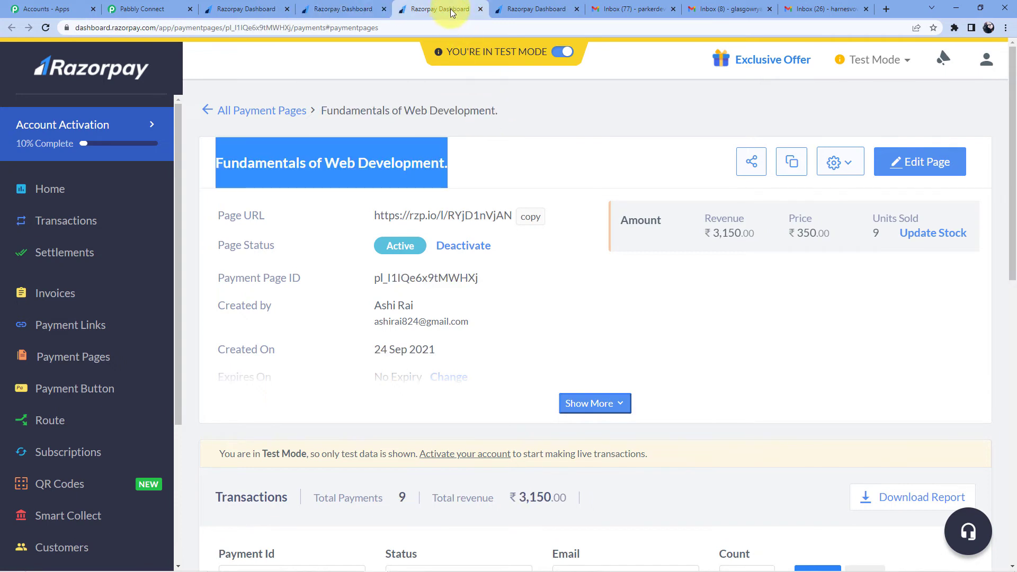
{"action": "left_click", "coordinate": [523, 138]}
{"action": "left_click", "coordinate": [539, 8]}
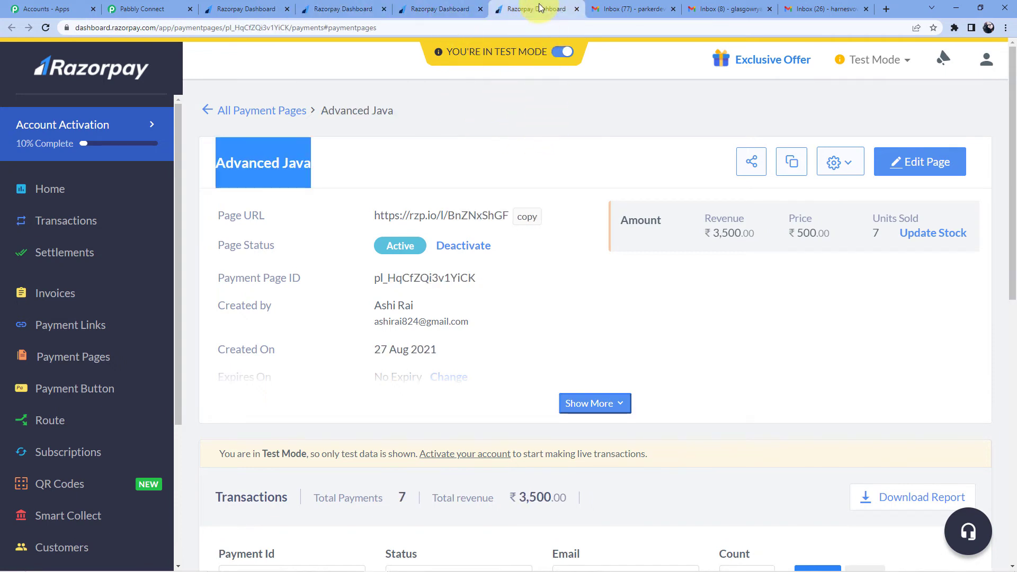
{"action": "left_click", "coordinate": [517, 93]}
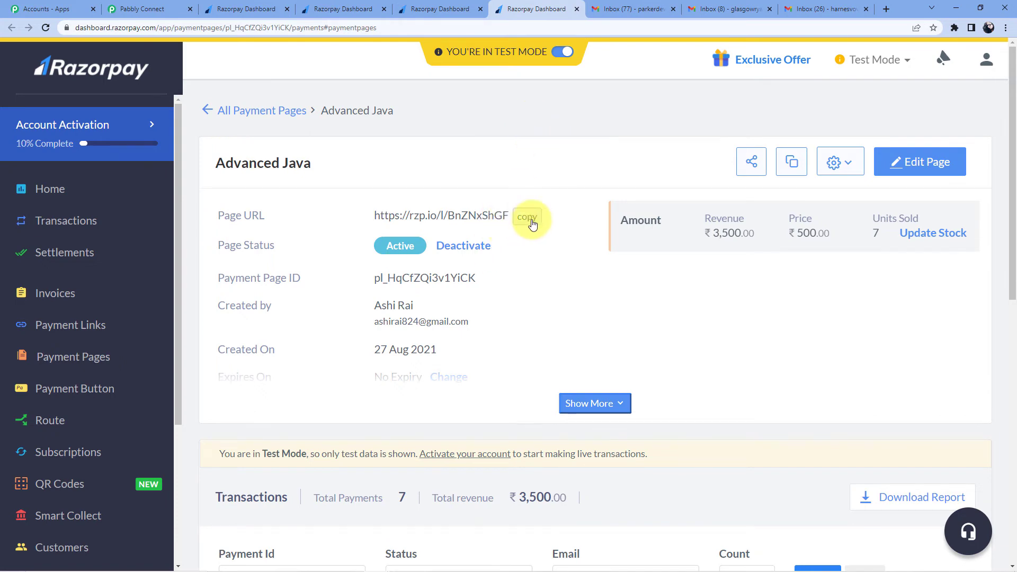
Step: Paste the Advanced Java payment page link into a new browser tab's address bar
{"action": "left_click", "coordinate": [885, 9]}
{"action": "left_click", "coordinate": [856, 29]}
{"action": "type", "text": "https://rzp.io/l/BnZNxShGF"}
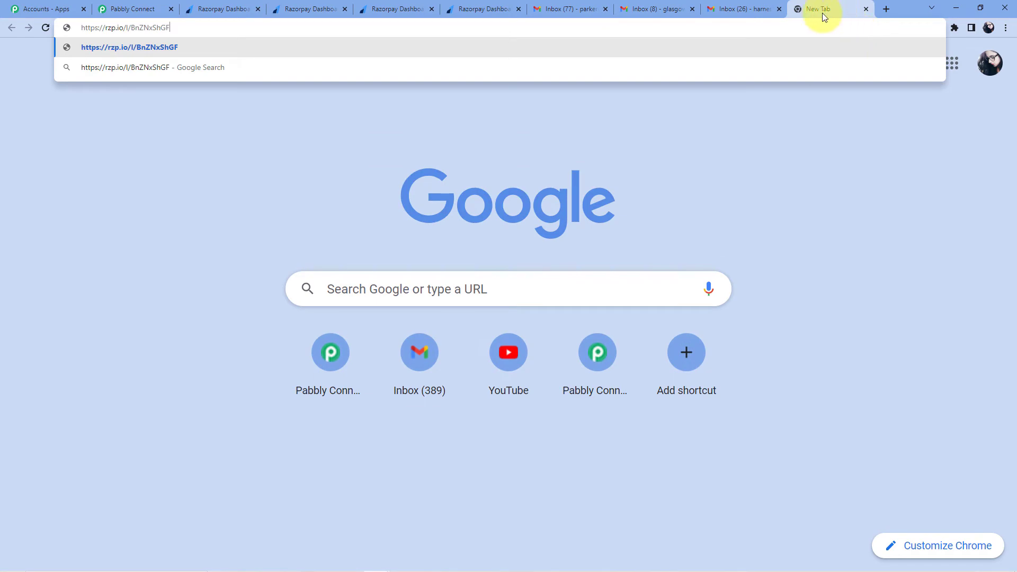
Step: Load the Advanced Java payment page and select Advanced Java as the course
{"action": "key", "text": "Return"}
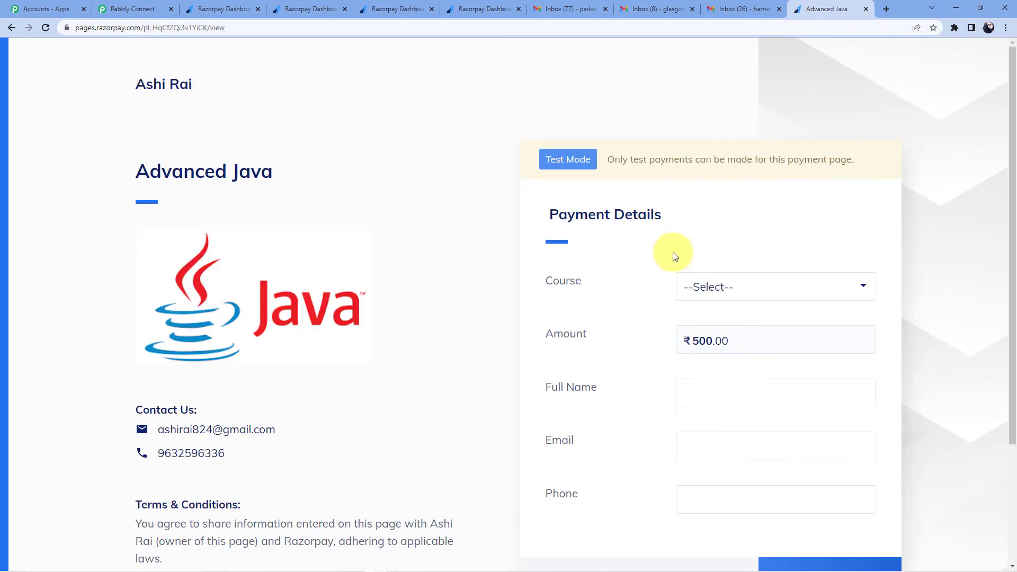
{"action": "left_click", "coordinate": [740, 291]}
{"action": "left_click", "coordinate": [729, 322]}
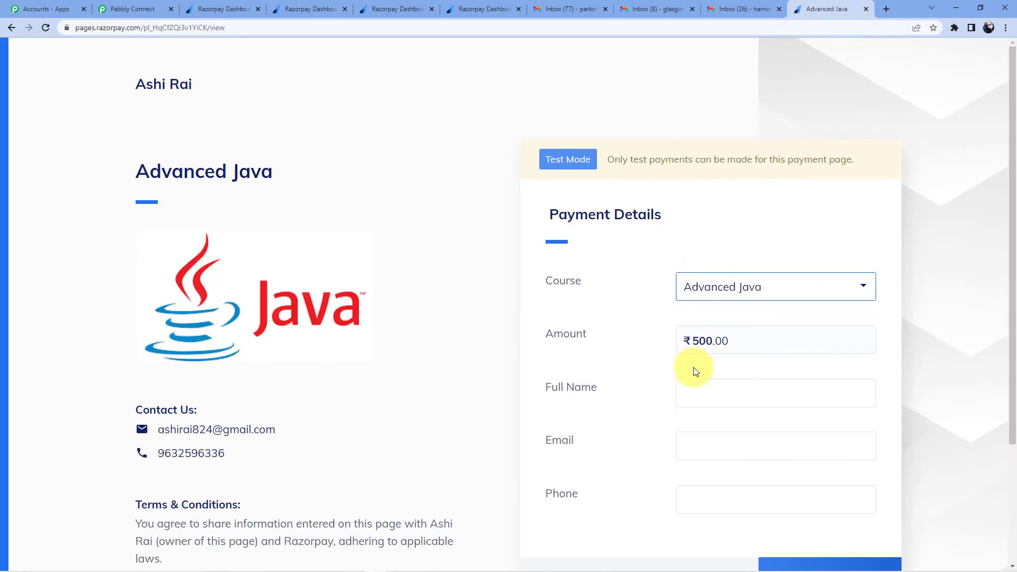
{"action": "scroll", "coordinate": [705, 366], "scroll_direction": "down", "scroll_amount": 2}
{"action": "left_click", "coordinate": [697, 292]}
Step: Copy the signed-in Gmail account's e-mail address from the account details
{"action": "left_click", "coordinate": [759, 6]}
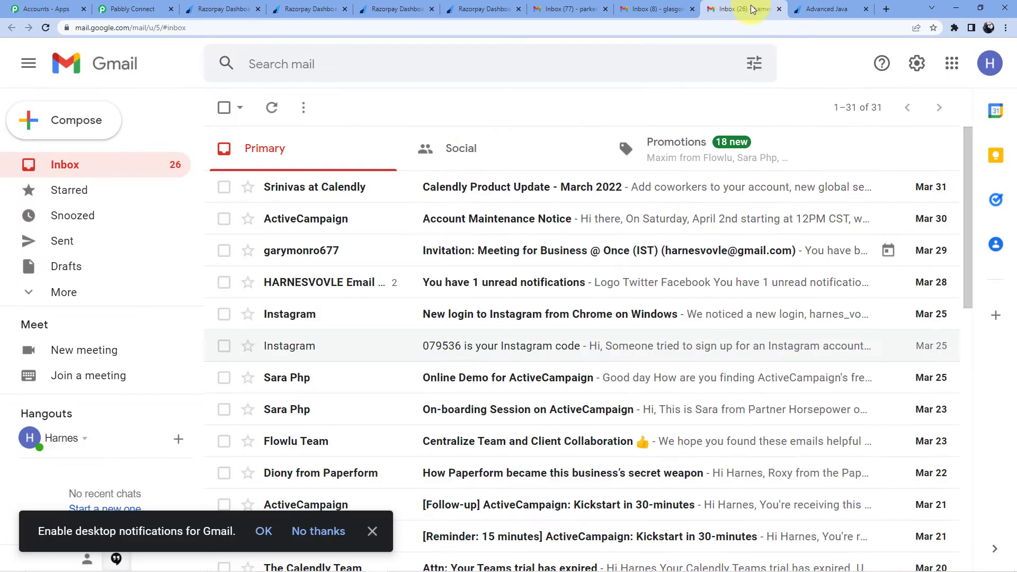
{"action": "left_click", "coordinate": [990, 63]}
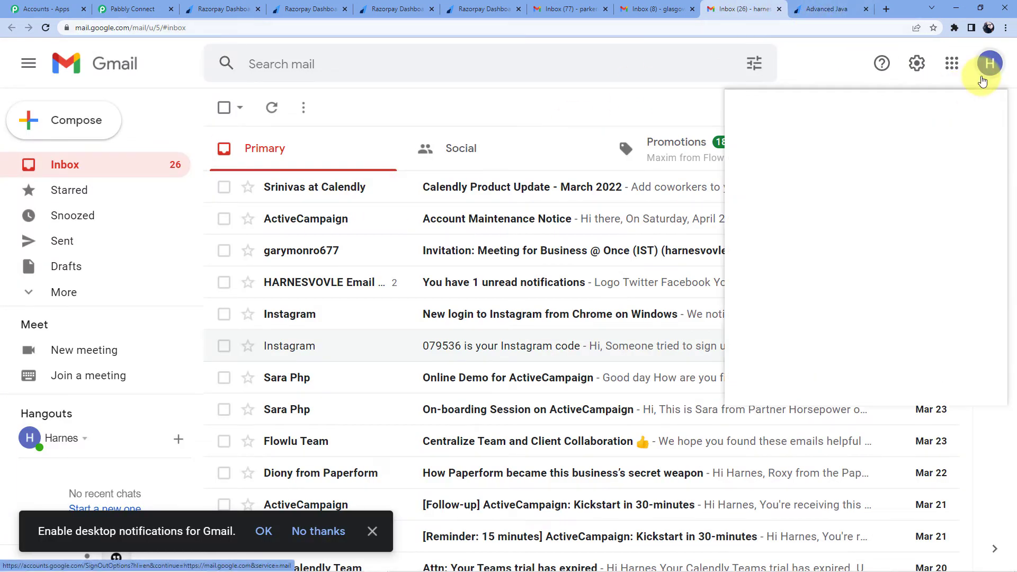
{"action": "left_click_drag", "start_coordinate": [793, 204], "coordinate": [920, 205]}
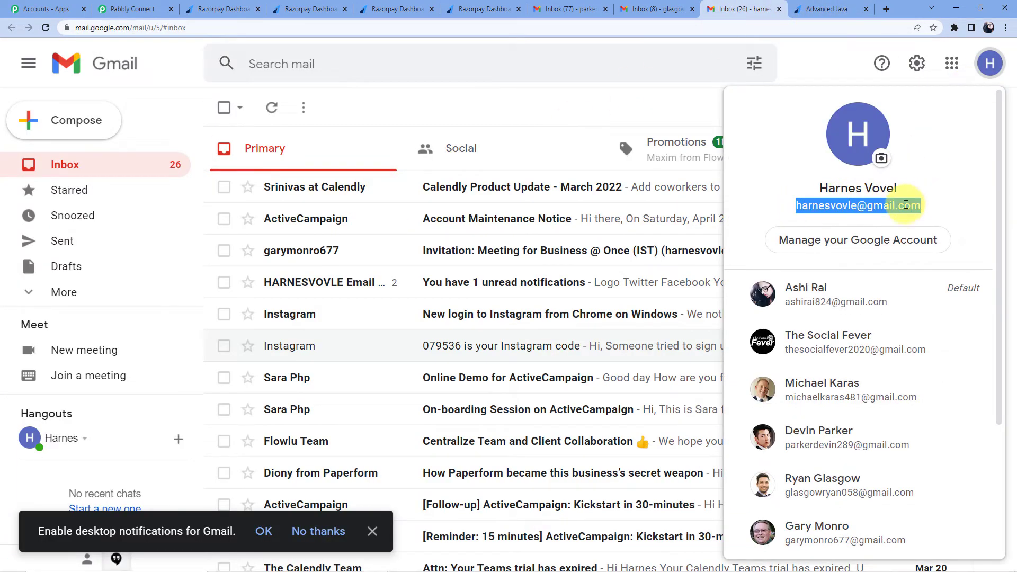
{"action": "right_click", "coordinate": [845, 206]}
{"action": "left_click", "coordinate": [865, 218]}
{"action": "left_click", "coordinate": [799, 4]}
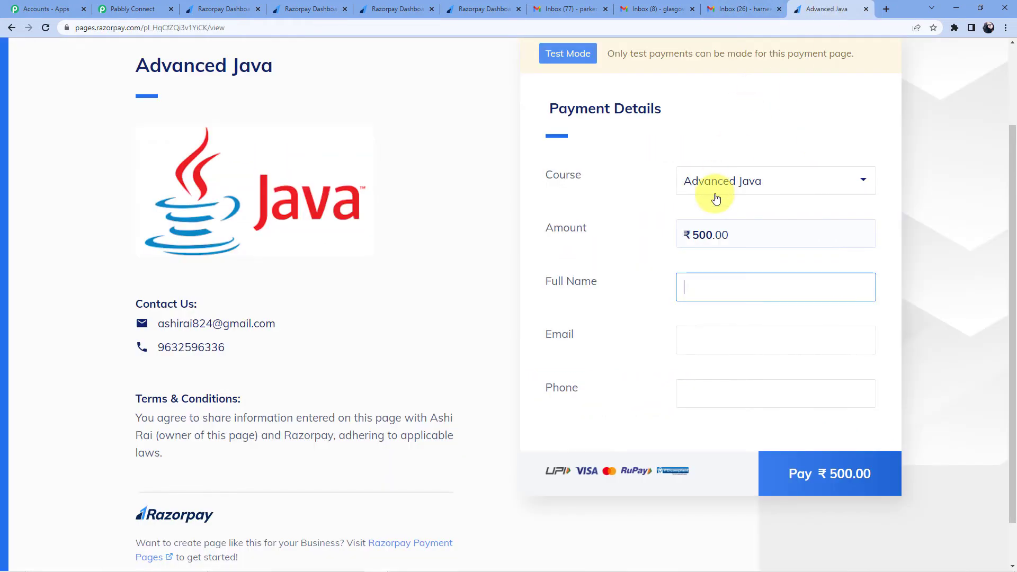
Step: Enter the buyer's name, pasted e-mail and phone number, then proceed to pay ₹500
{"action": "left_click", "coordinate": [708, 289]}
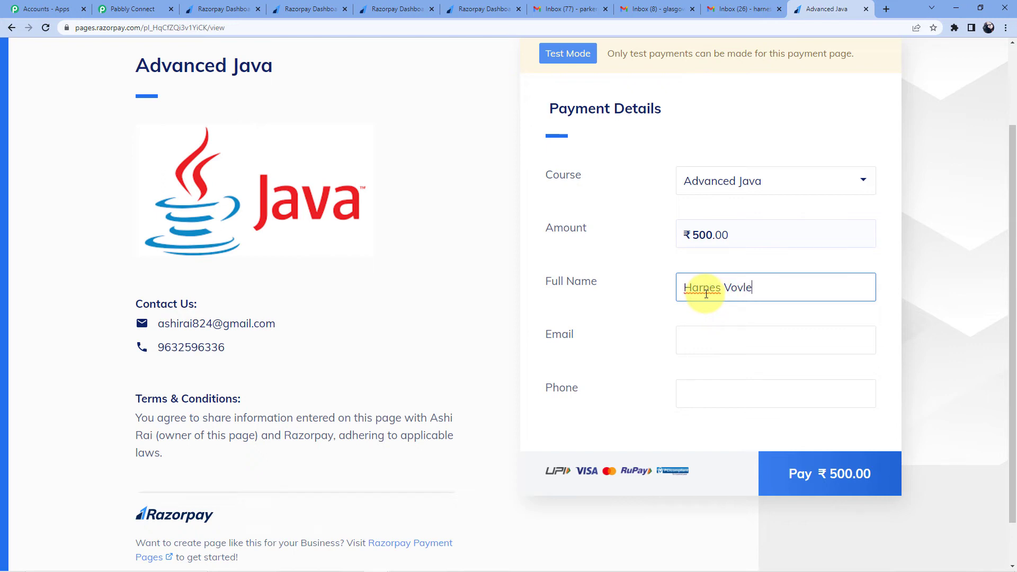
{"action": "left_click", "coordinate": [728, 330]}
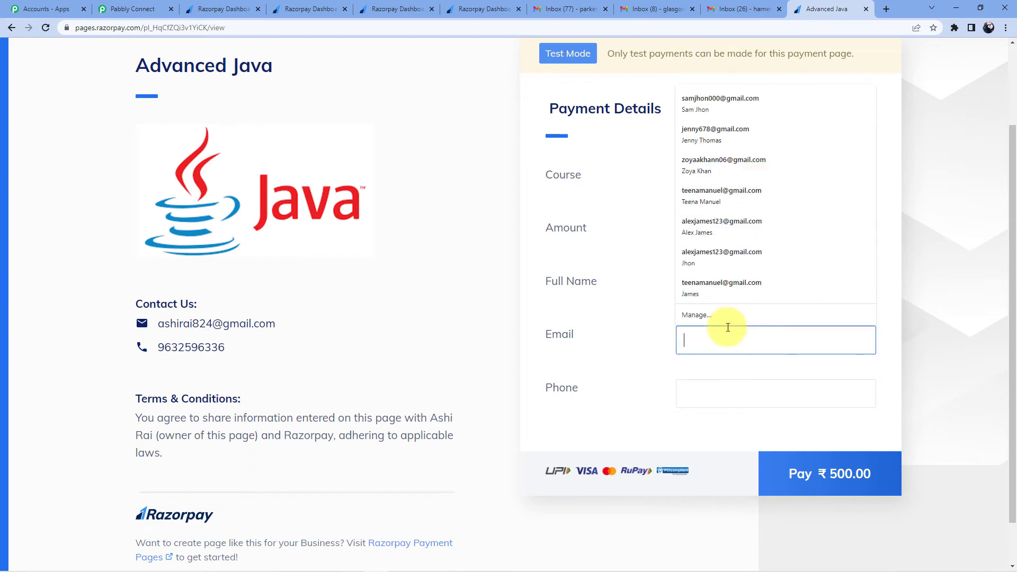
{"action": "key", "text": "ctrl+v"}
{"action": "scroll", "coordinate": [762, 344], "scroll_direction": "down", "scroll_amount": 1}
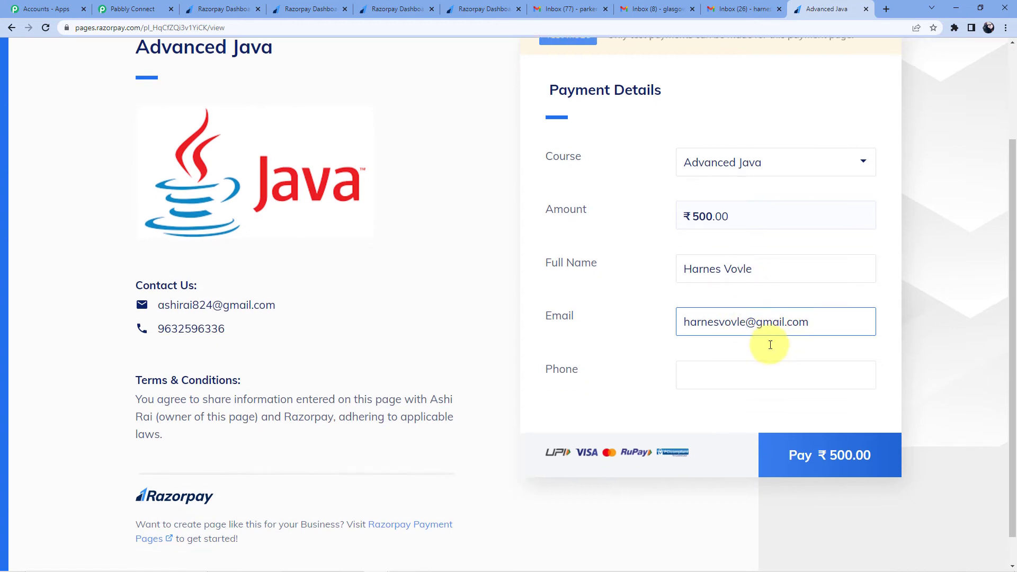
{"action": "left_click", "coordinate": [699, 335]}
{"action": "type", "text": "9876545678"}
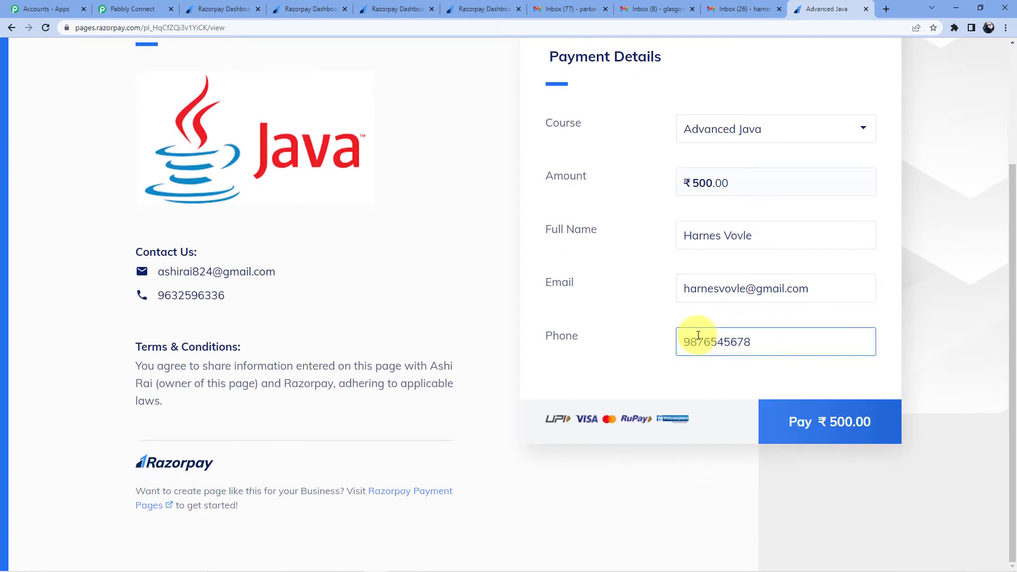
{"action": "left_click", "coordinate": [857, 399]}
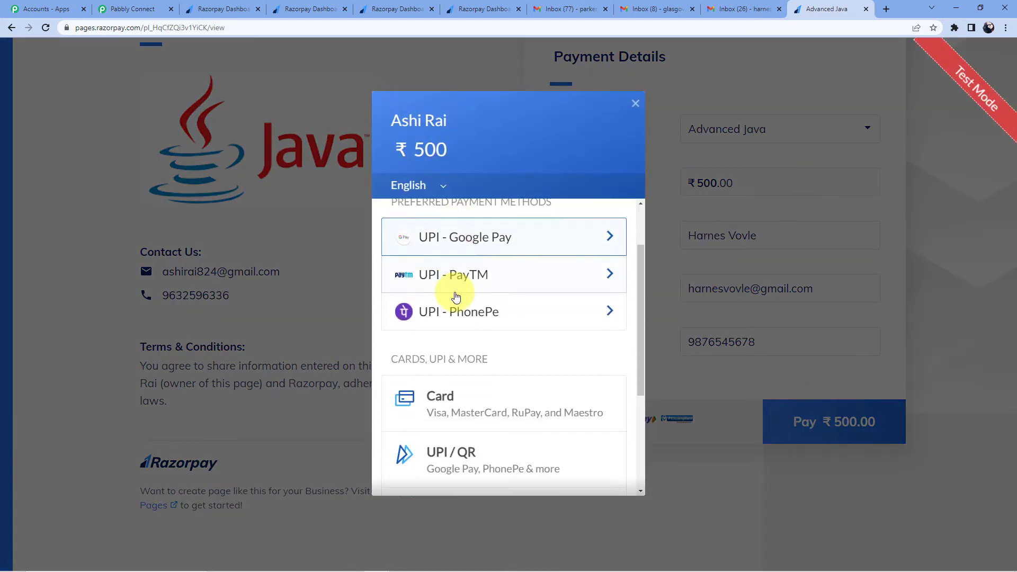
Step: Choose card payment and enter the test card number, expiry, holder name and CVV
{"action": "scroll", "coordinate": [453, 307], "scroll_direction": "down", "scroll_amount": 3}
{"action": "left_click", "coordinate": [460, 320]}
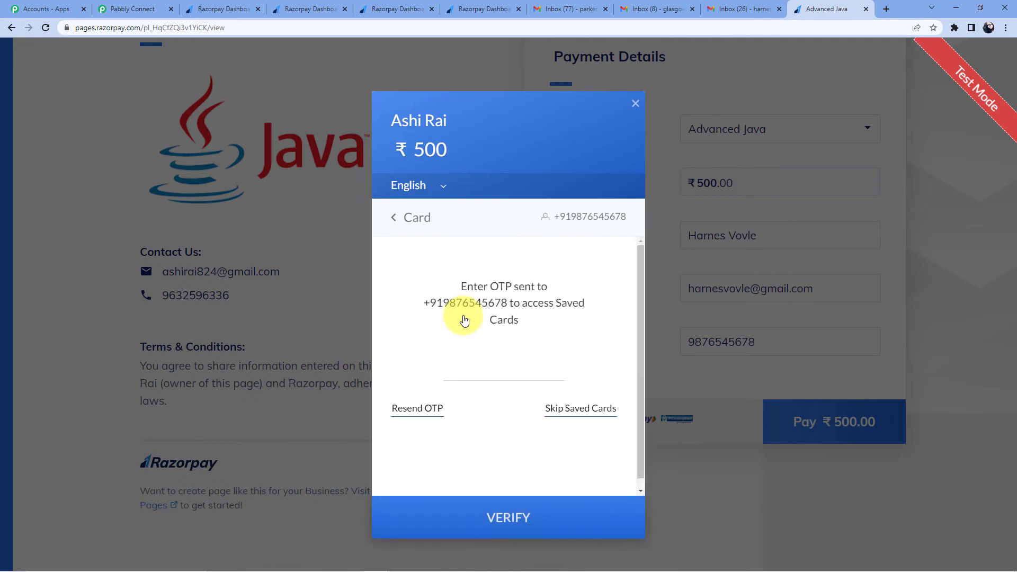
{"action": "left_click", "coordinate": [580, 335]}
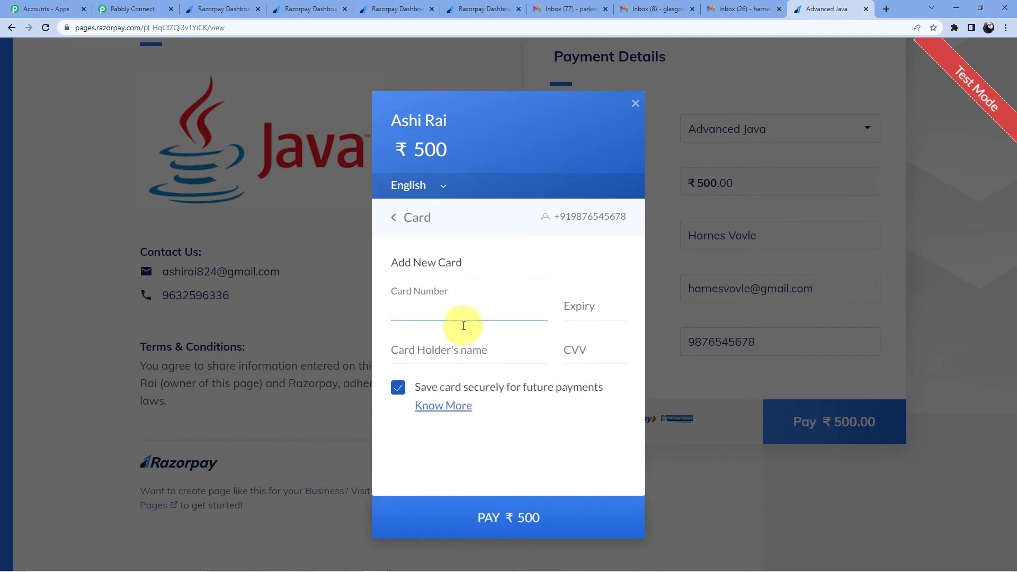
{"action": "type", "text": "4111 1111 1111 111"}
{"action": "left_click", "coordinate": [585, 309]}
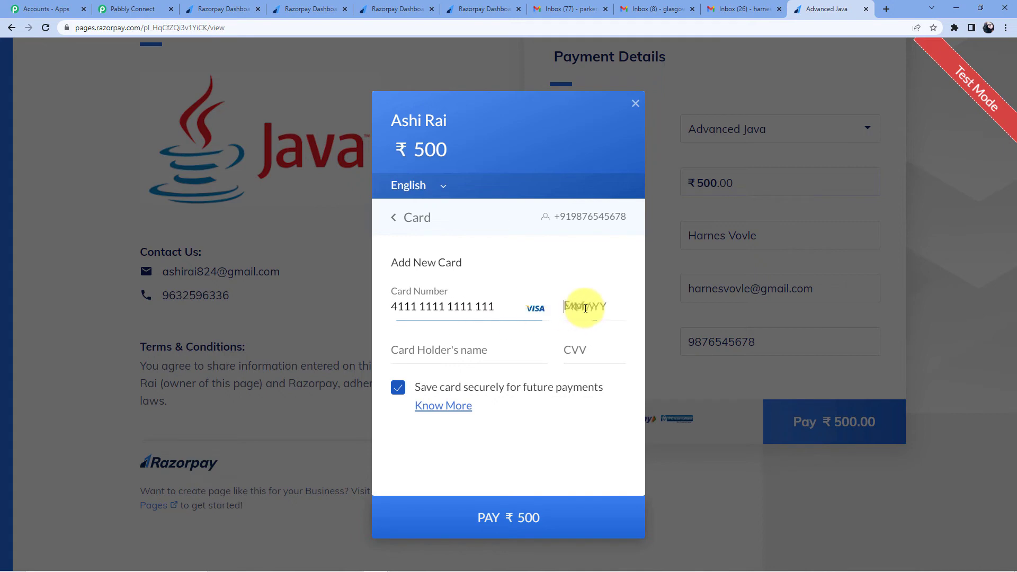
{"action": "type", "text": "02323"}
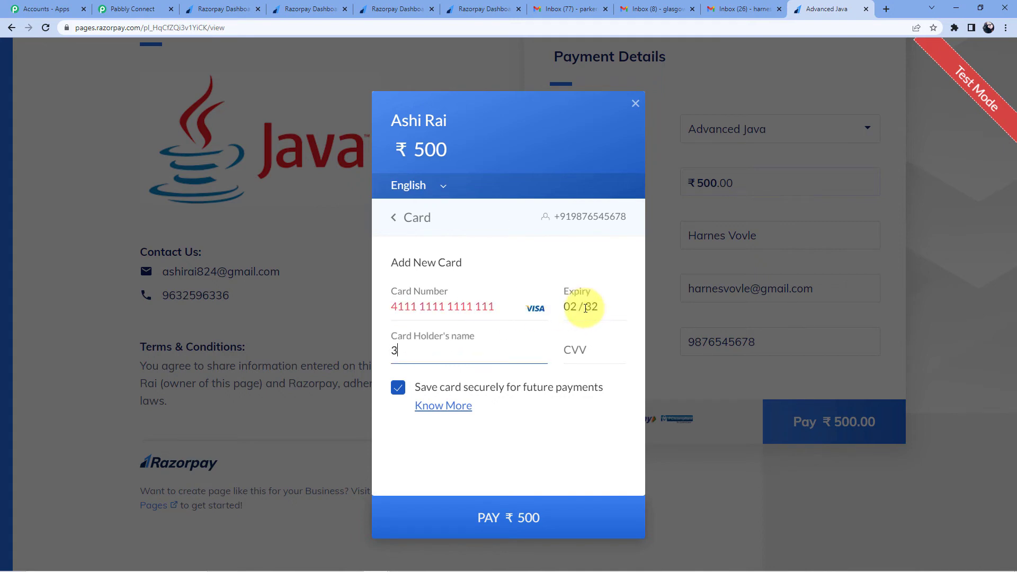
{"action": "left_click", "coordinate": [504, 310]}
{"action": "type", "text": "1"}
{"action": "left_click", "coordinate": [469, 355]}
{"action": "key", "text": "BackSpace"}
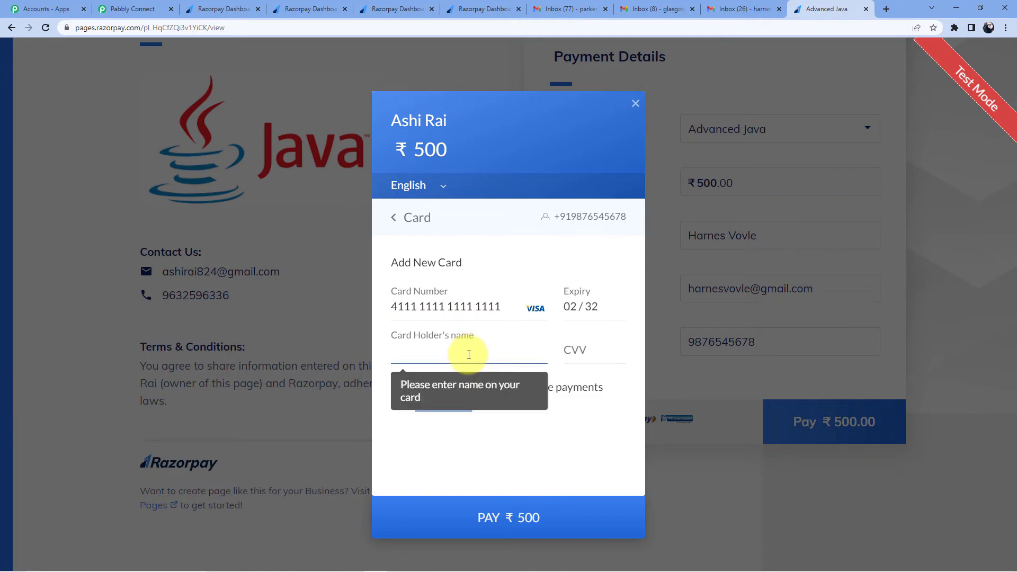
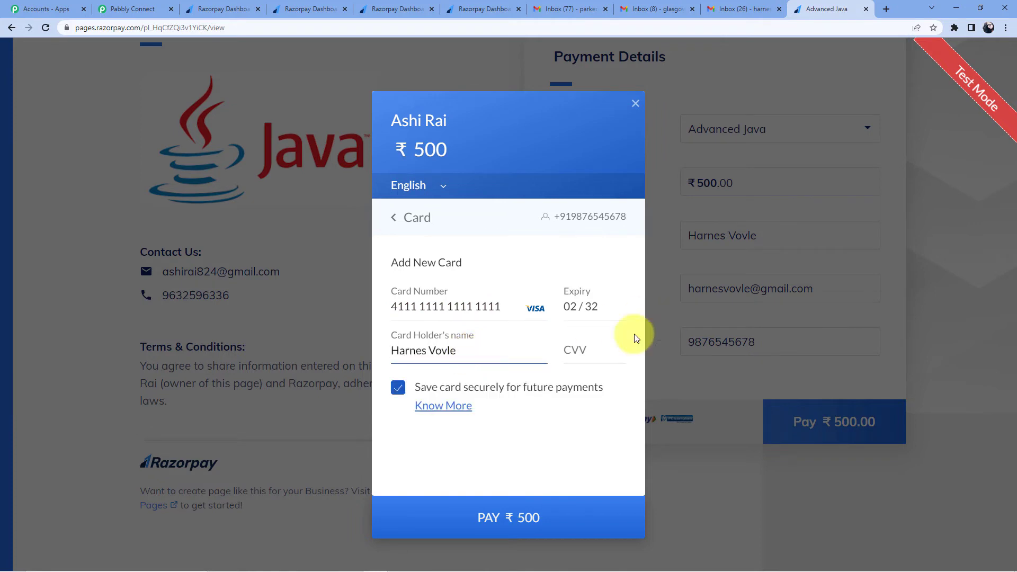
{"action": "left_click", "coordinate": [583, 351]}
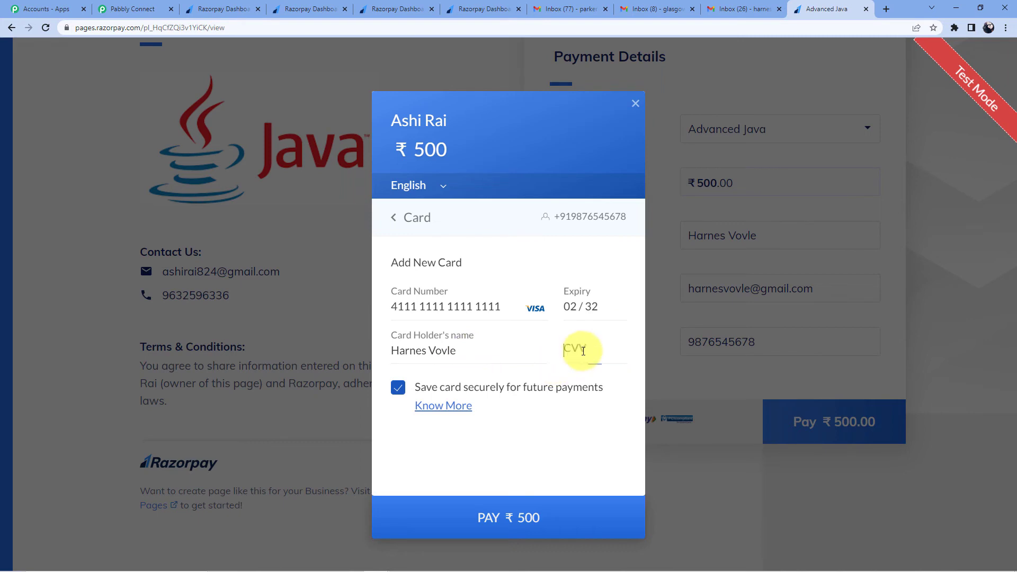
{"action": "type", "text": "•••"}
Step: Submit the ₹500 card payment and enter the test OTP to reach Payment Successful
{"action": "left_click", "coordinate": [513, 517]}
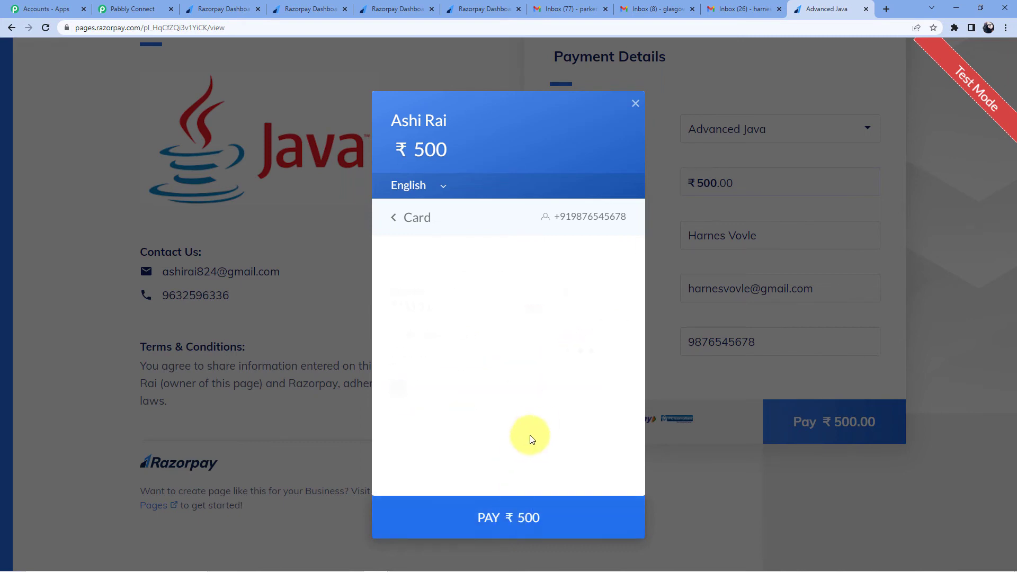
{"action": "left_click", "coordinate": [577, 398]}
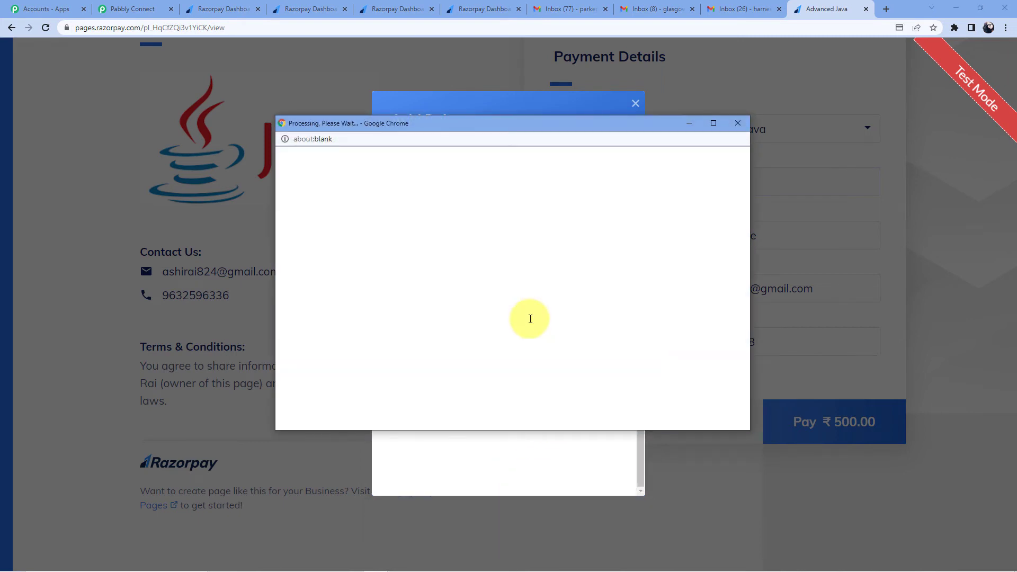
{"action": "scroll", "coordinate": [438, 332], "scroll_direction": "down", "scroll_amount": 3}
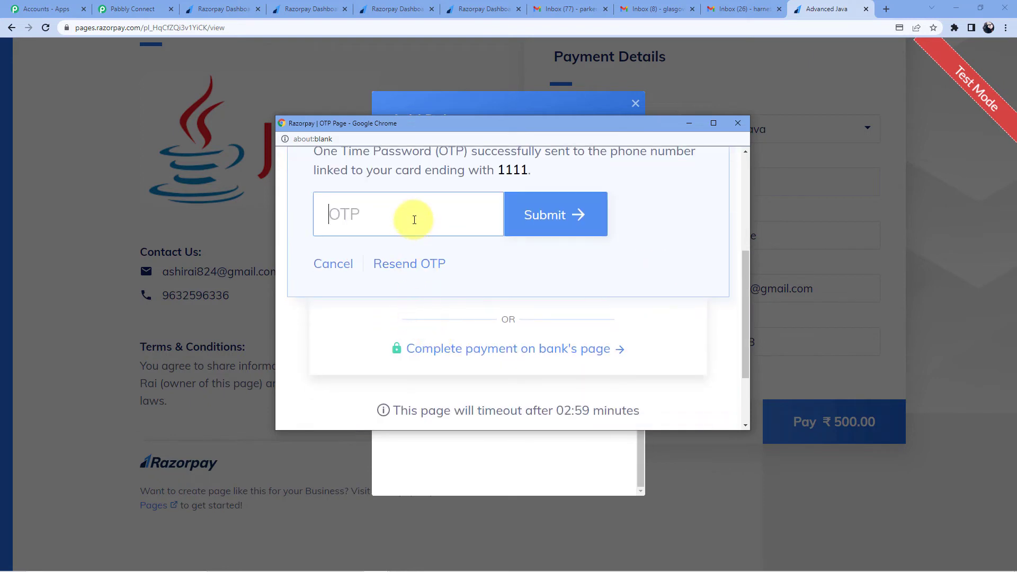
{"action": "left_click", "coordinate": [415, 220]}
{"action": "type", "text": "00000"}
{"action": "left_click", "coordinate": [545, 219]}
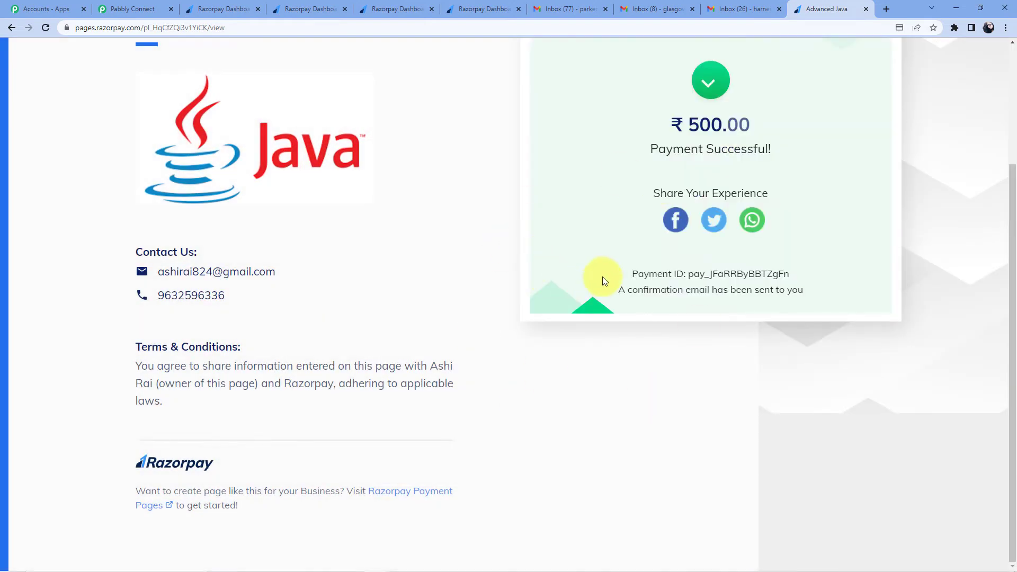
{"action": "scroll", "coordinate": [290, 277], "scroll_direction": "up", "scroll_amount": 2}
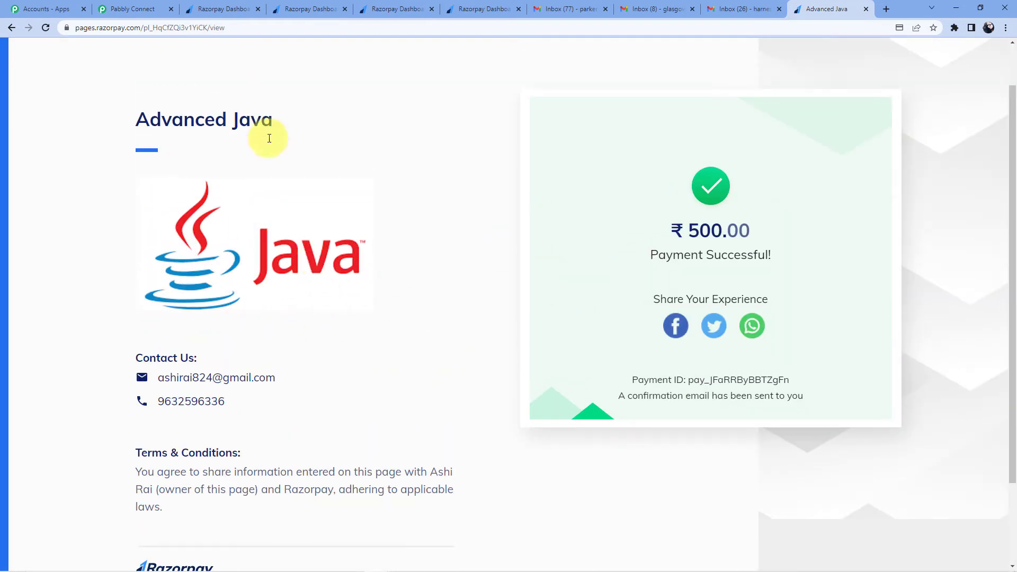
Step: Open the buyer's Login Details email and check its username, password and change-password note
{"action": "scroll", "coordinate": [379, 219], "scroll_direction": "up", "scroll_amount": 1}
{"action": "left_click", "coordinate": [747, 10]}
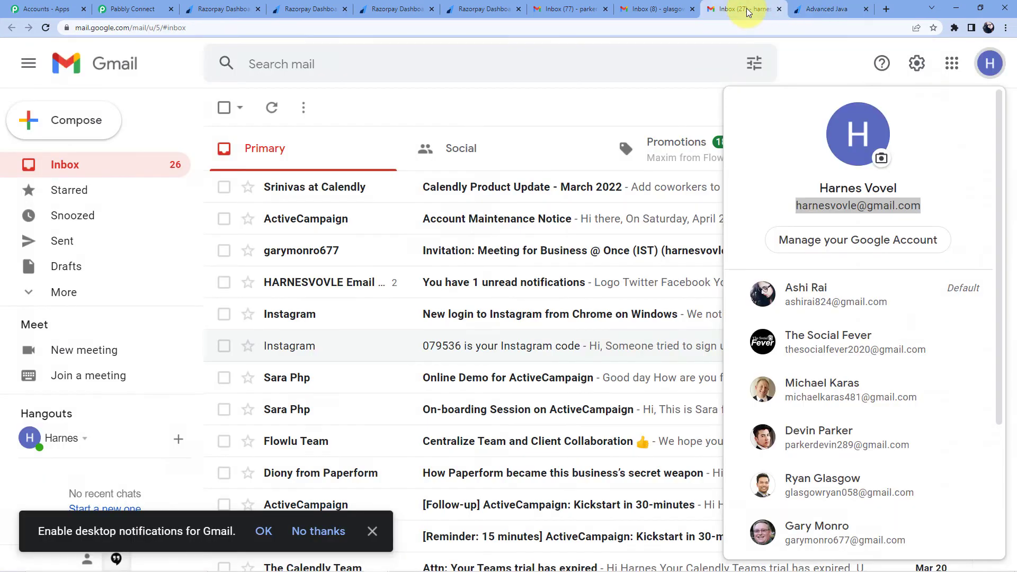
{"action": "left_click", "coordinate": [541, 189]}
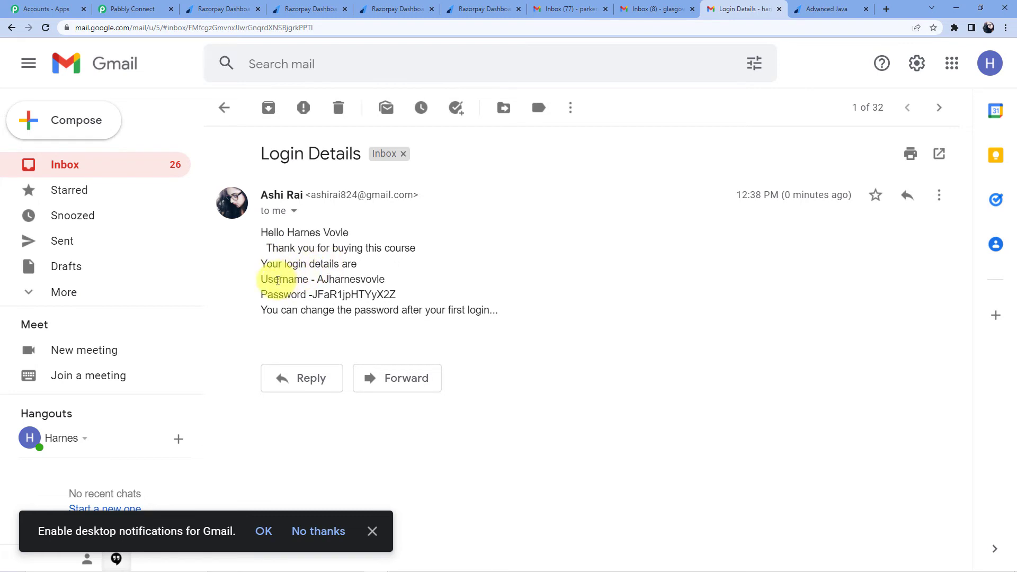
{"action": "left_click_drag", "start_coordinate": [315, 280], "coordinate": [388, 287]}
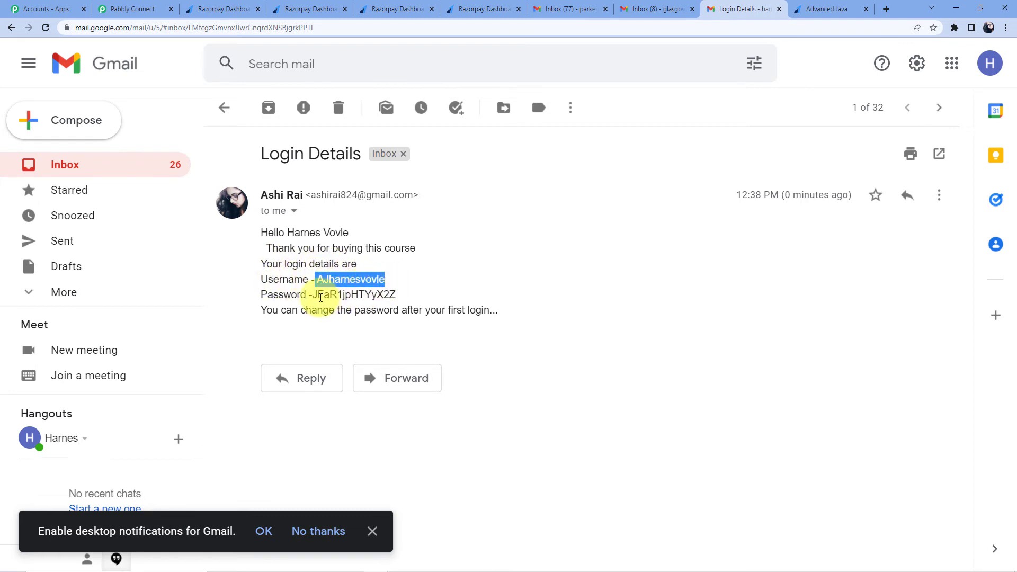
{"action": "left_click_drag", "start_coordinate": [315, 294], "coordinate": [399, 293]}
{"action": "left_click_drag", "start_coordinate": [261, 313], "coordinate": [499, 311]}
{"action": "left_click", "coordinate": [362, 276]}
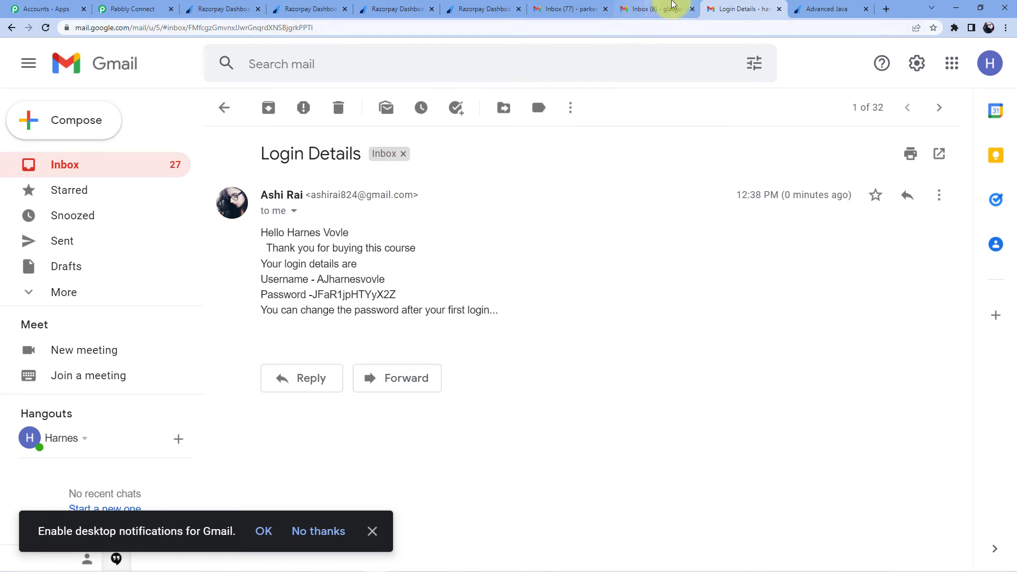
Step: Close the Advanced Java payment, Login Details email and Advanced Java dashboard tabs
{"action": "left_click", "coordinate": [657, 9]}
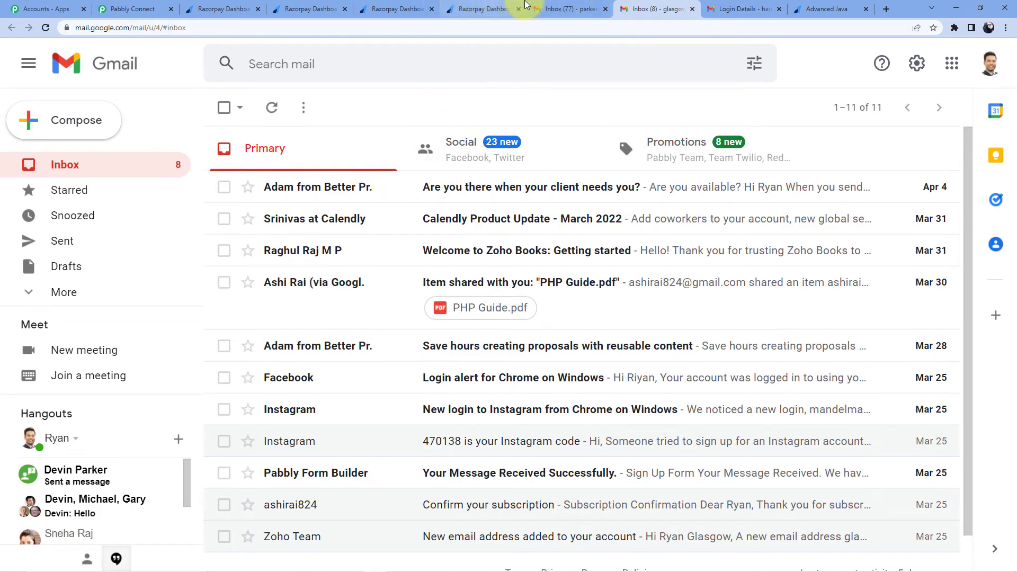
{"action": "left_click", "coordinate": [827, 8]}
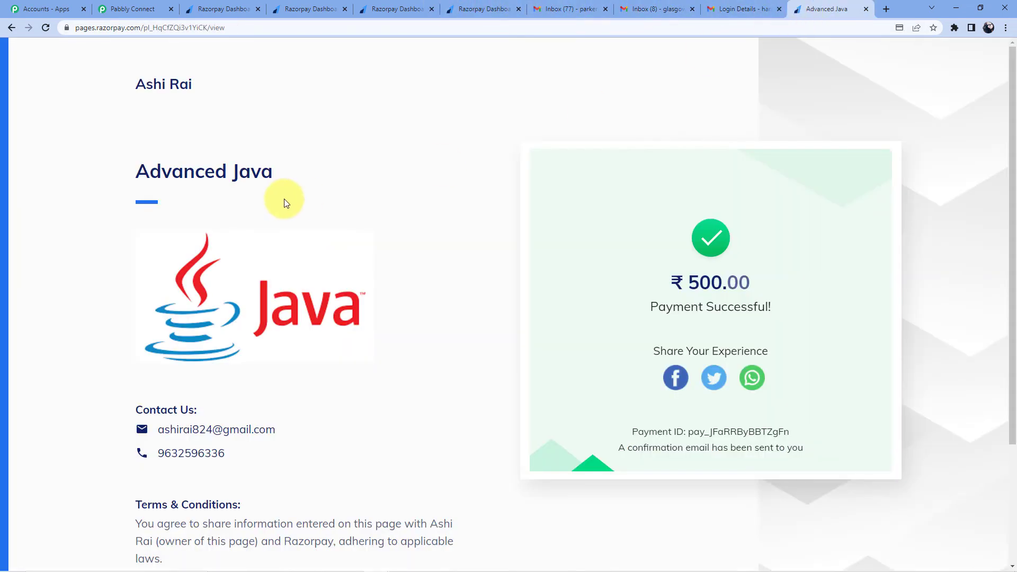
{"action": "left_click", "coordinate": [866, 9]}
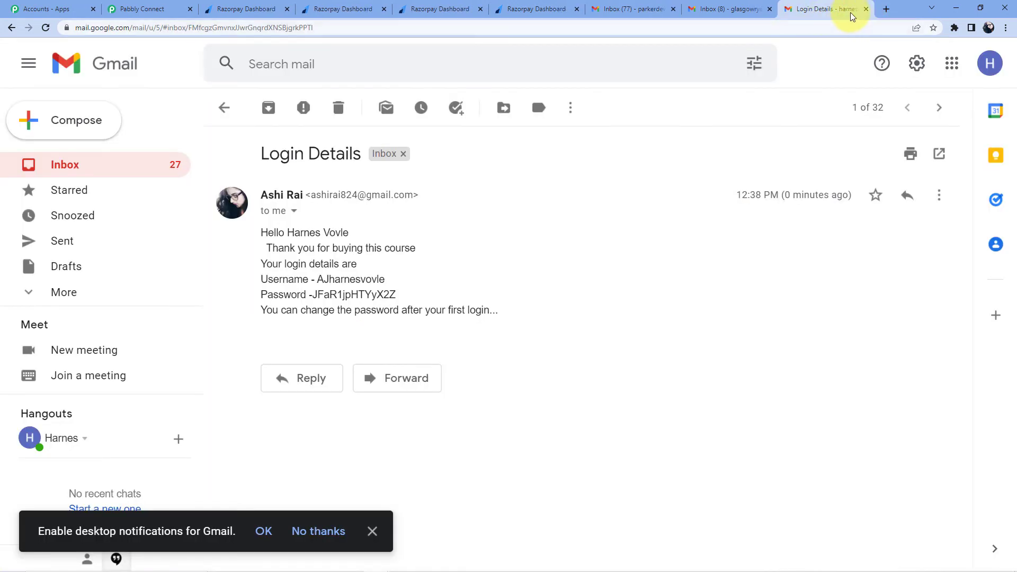
{"action": "left_click", "coordinate": [866, 10]}
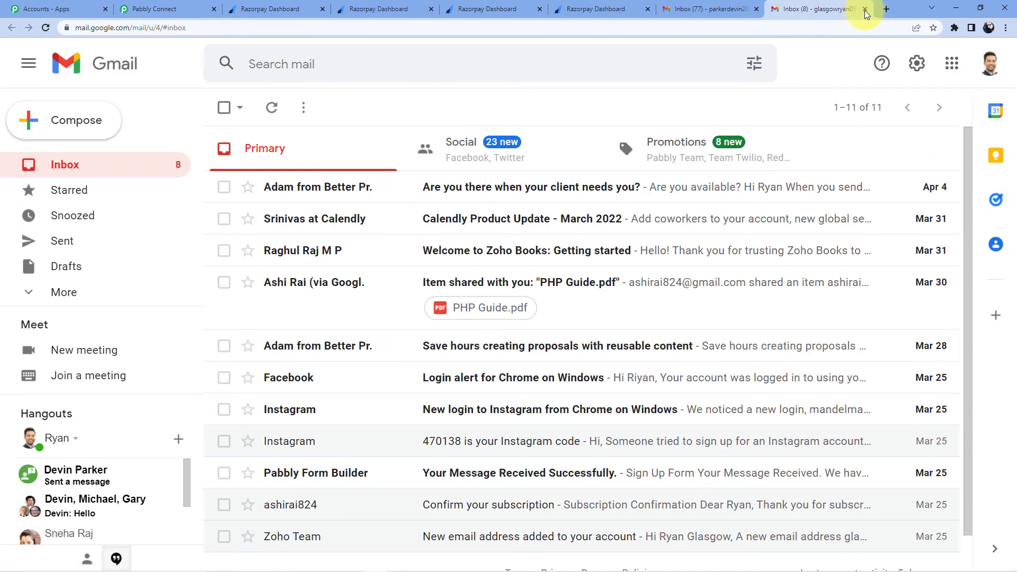
{"action": "left_click", "coordinate": [611, 9]}
{"action": "left_click", "coordinate": [649, 9]}
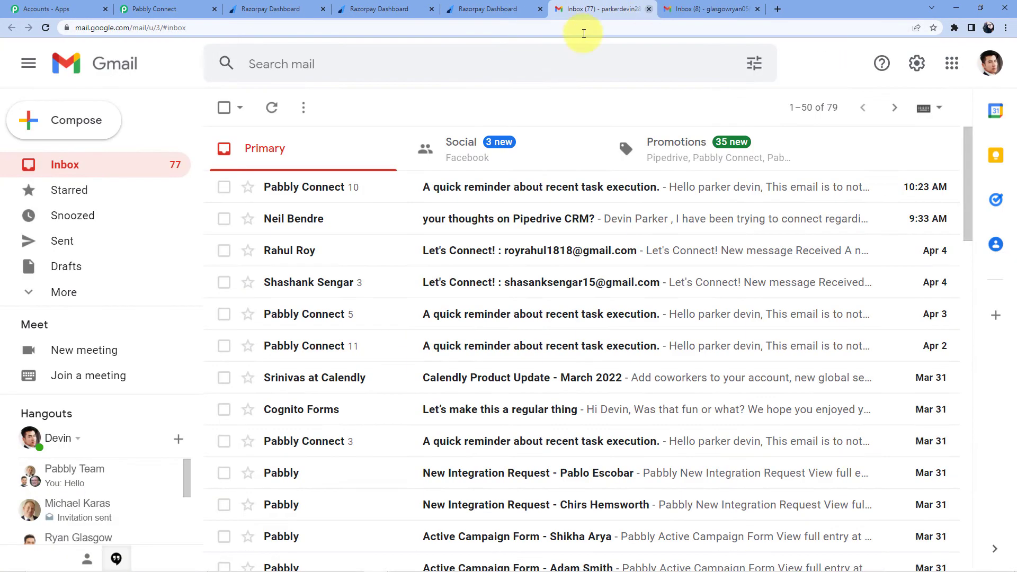
{"action": "left_click", "coordinate": [482, 9]}
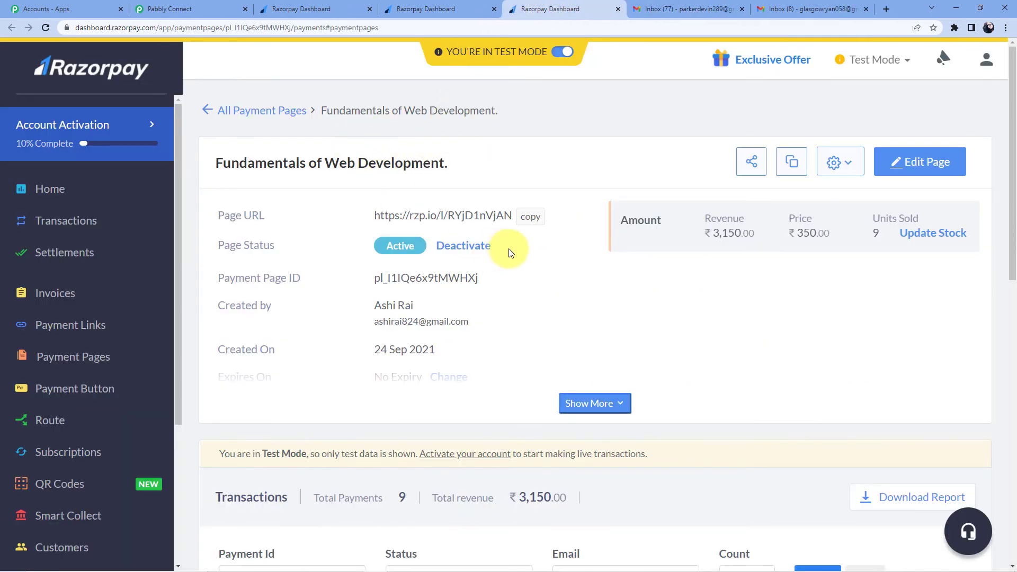
Step: Open the Fundamentals of Web Development payment page link in a new tab
{"action": "left_click", "coordinate": [528, 220]}
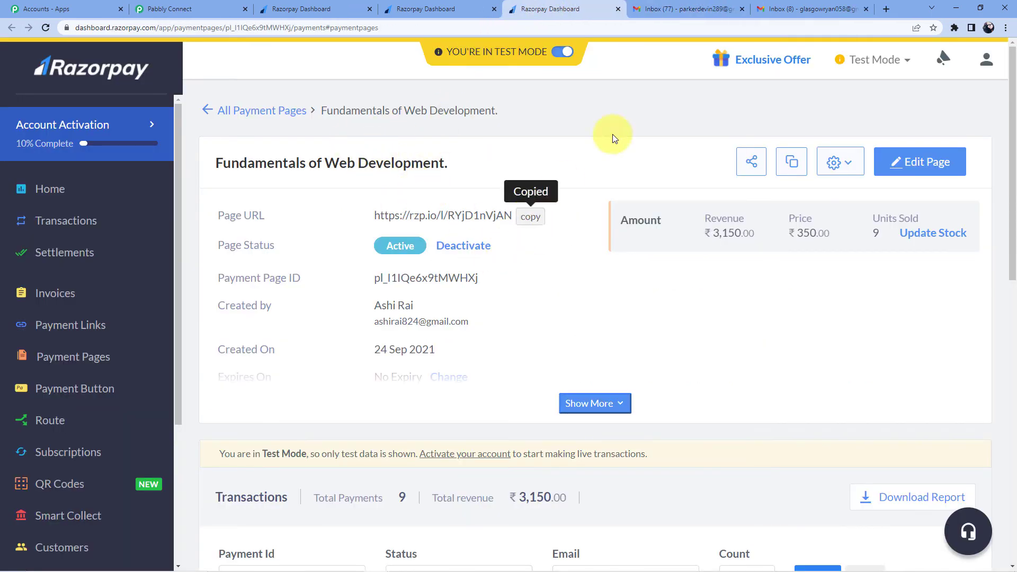
{"action": "left_click", "coordinate": [886, 9]}
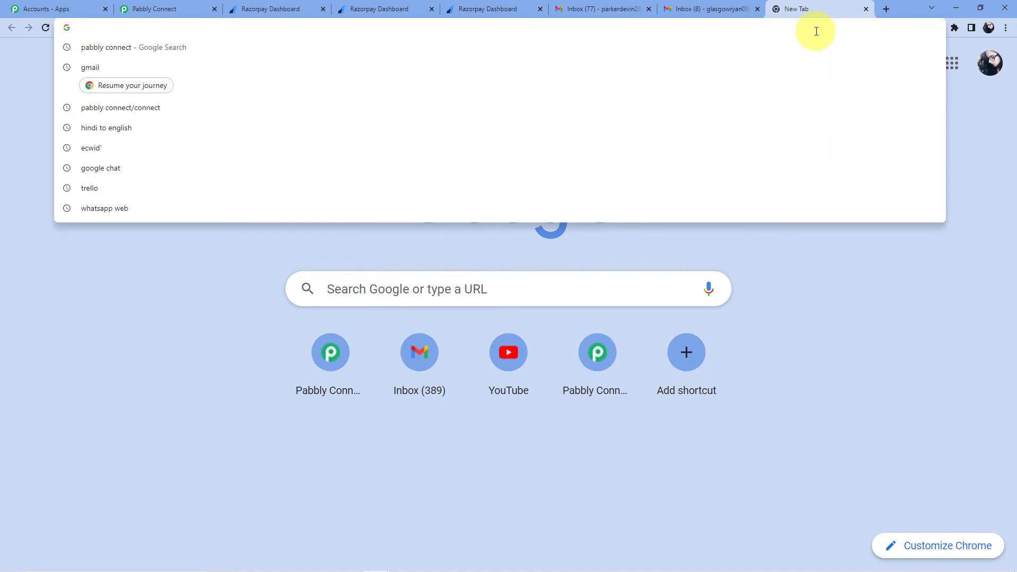
{"action": "key", "text": "ctrl+v"}
{"action": "key", "text": "Return"}
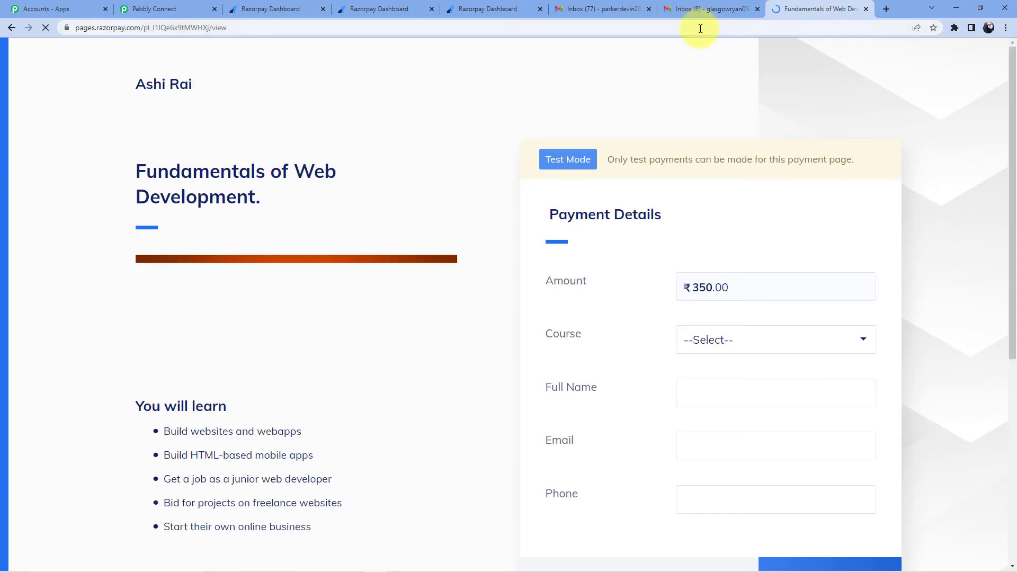
Step: Copy the next buyer's e-mail address from their Google account details
{"action": "left_click", "coordinate": [713, 9]}
{"action": "left_click", "coordinate": [977, 76]}
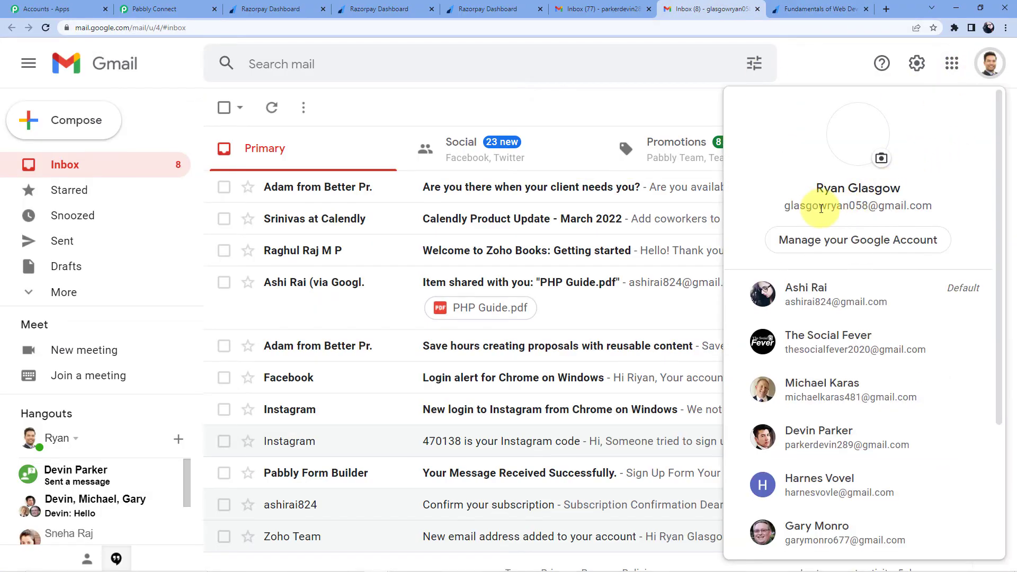
{"action": "left_click_drag", "start_coordinate": [780, 208], "coordinate": [935, 200]}
{"action": "right_click", "coordinate": [905, 209]}
{"action": "left_click", "coordinate": [877, 220]}
Step: Choose Fundamentals of Web Development, enter the buyer's name, e-mail and phone, and pay ₹350
{"action": "left_click", "coordinate": [805, 8]}
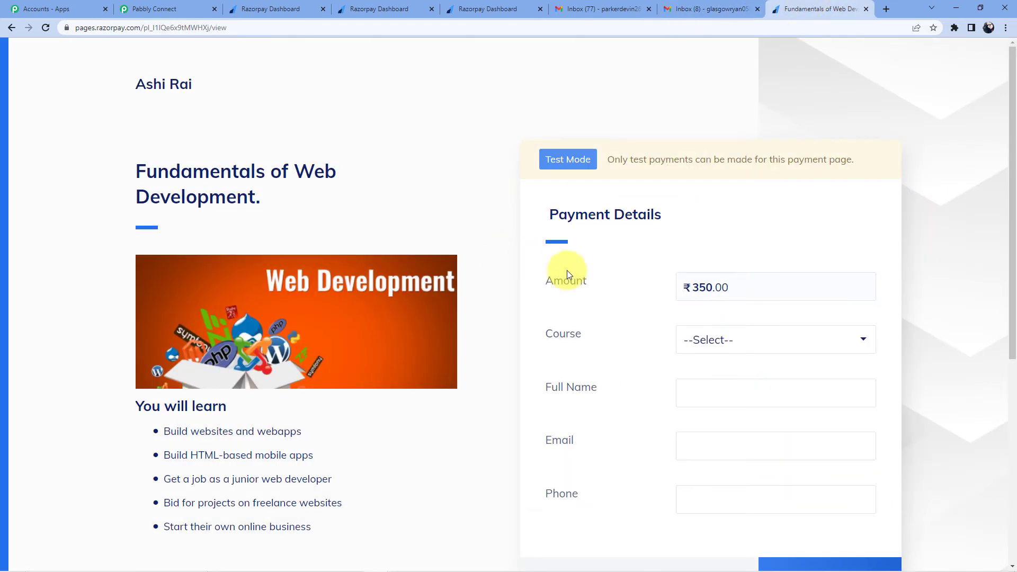
{"action": "scroll", "coordinate": [742, 211], "scroll_direction": "down", "scroll_amount": 4}
{"action": "left_click", "coordinate": [733, 134]}
{"action": "left_click", "coordinate": [722, 164]}
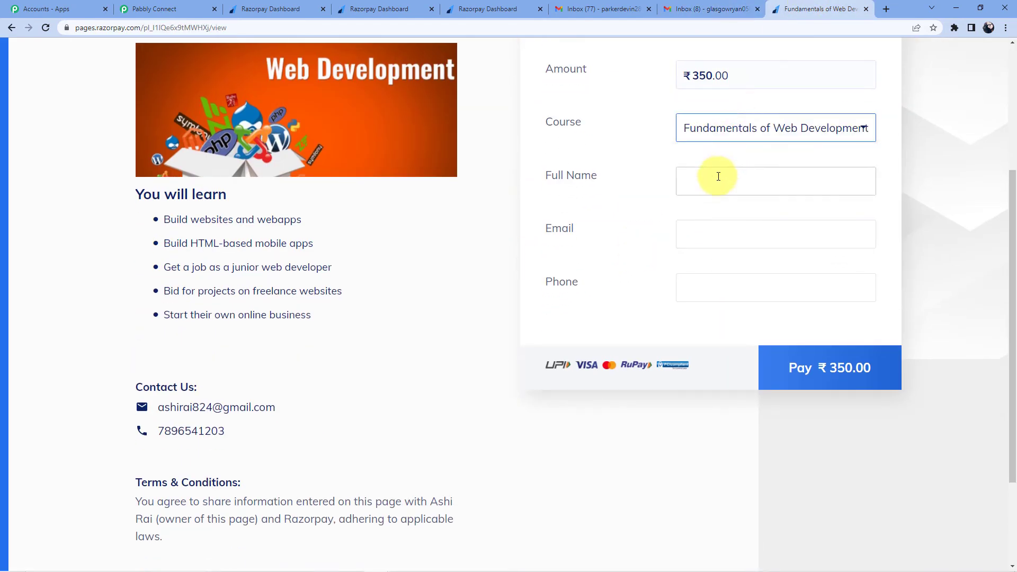
{"action": "left_click", "coordinate": [718, 176]}
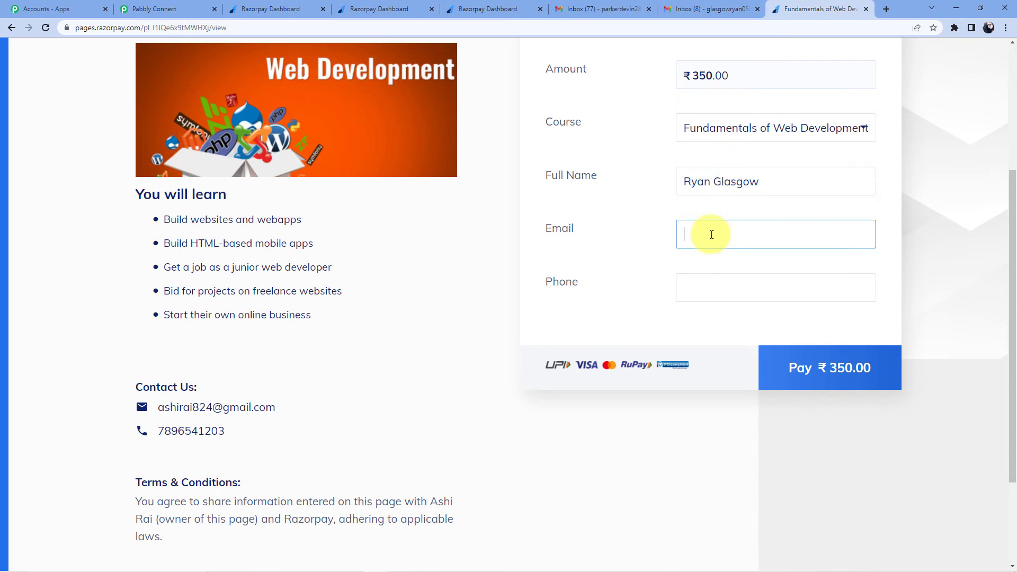
{"action": "left_click", "coordinate": [710, 235]}
{"action": "key", "text": "ctrl+v"}
{"action": "left_click", "coordinate": [706, 294]}
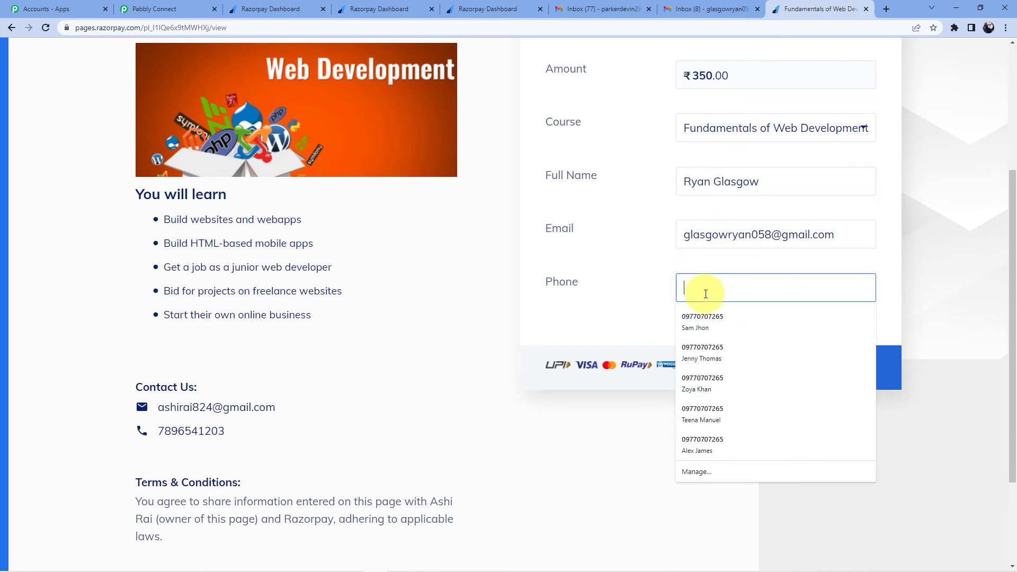
{"action": "type", "text": "98765456"}
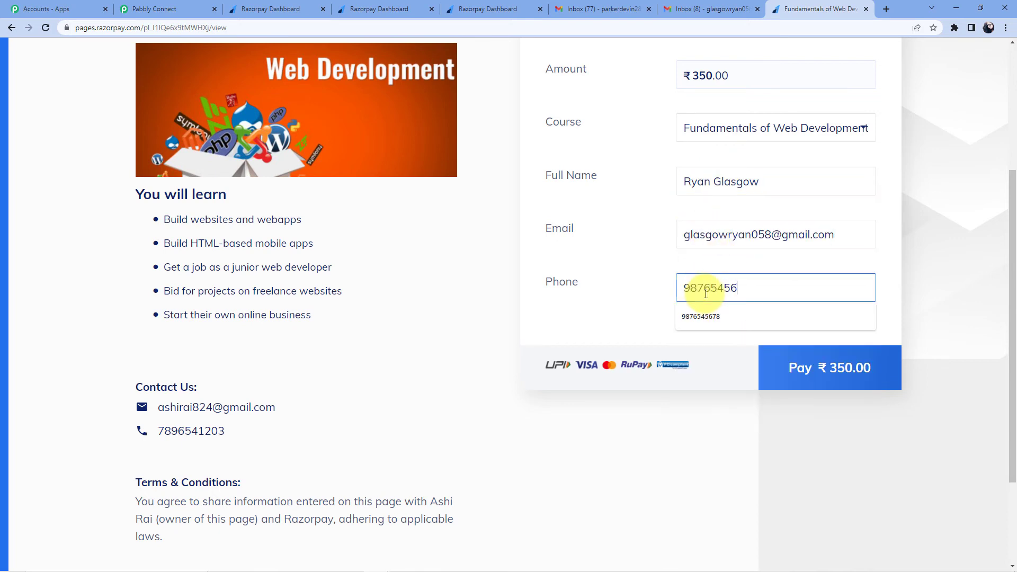
{"action": "left_click", "coordinate": [822, 381]}
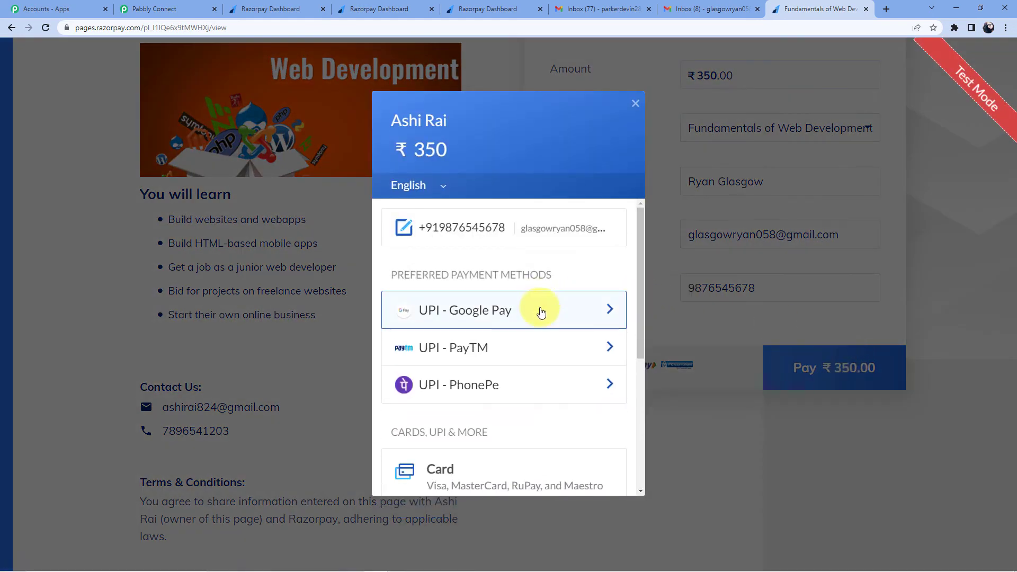
Step: Pay by a new card, entering the test card number, expiry, cardholder name and security code
{"action": "scroll", "coordinate": [539, 313], "scroll_direction": "down", "scroll_amount": 4}
{"action": "scroll", "coordinate": [540, 313], "scroll_direction": "up", "scroll_amount": 3}
{"action": "left_click", "coordinate": [473, 412]}
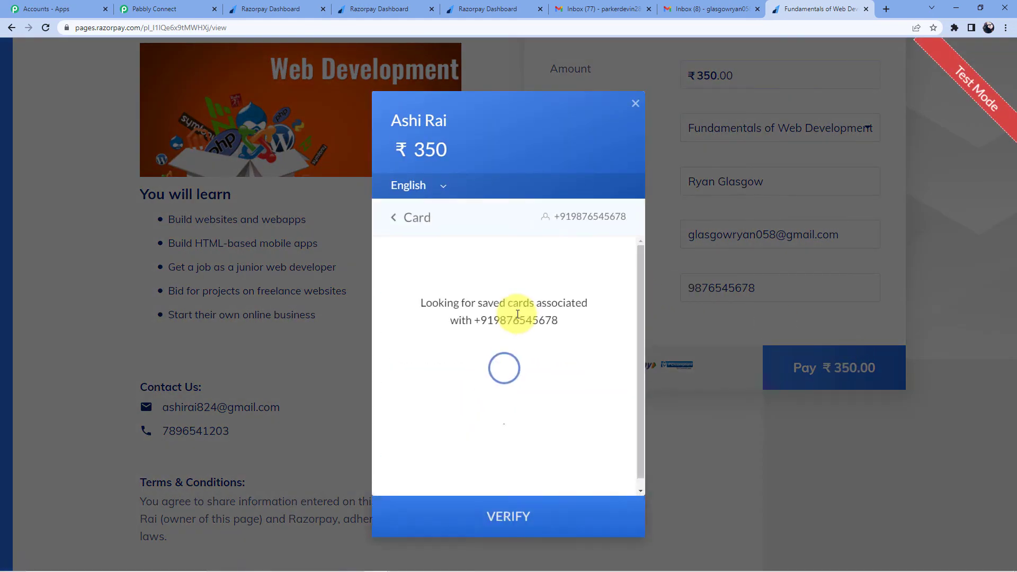
{"action": "left_click", "coordinate": [571, 413]}
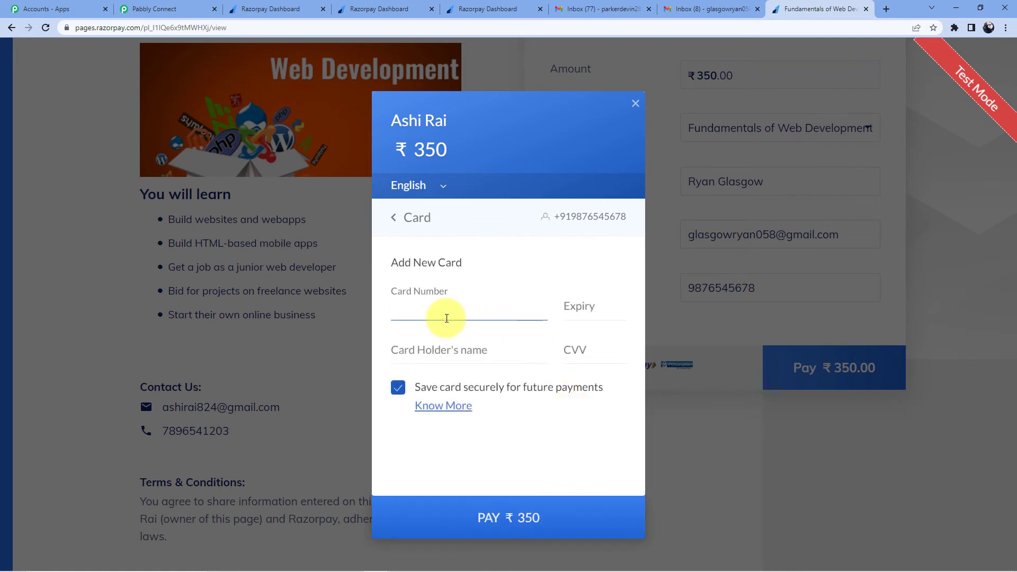
{"action": "type", "text": "4111 1111 1111 1111"}
{"action": "left_click", "coordinate": [574, 309]}
{"action": "type", "text": "02323"}
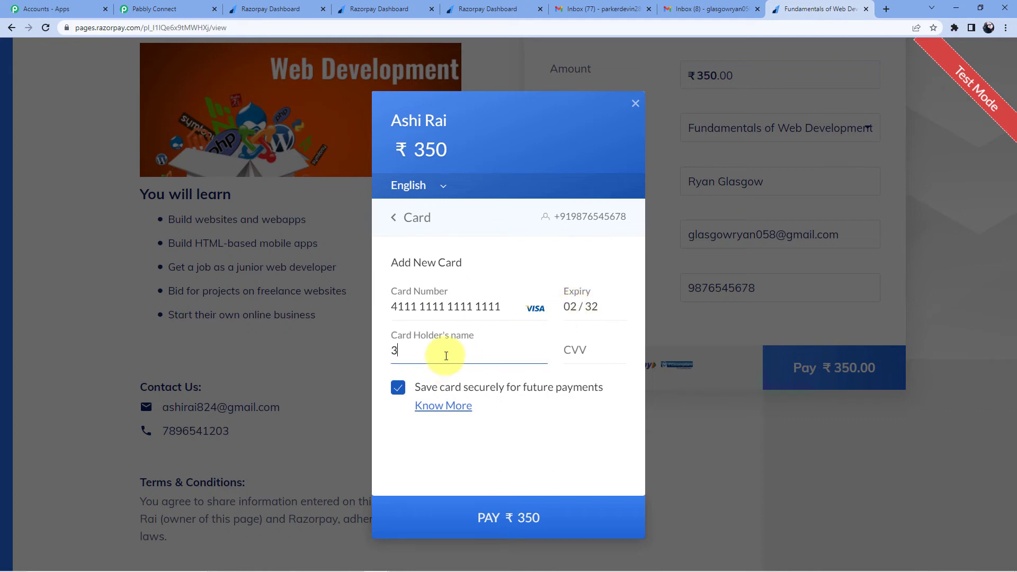
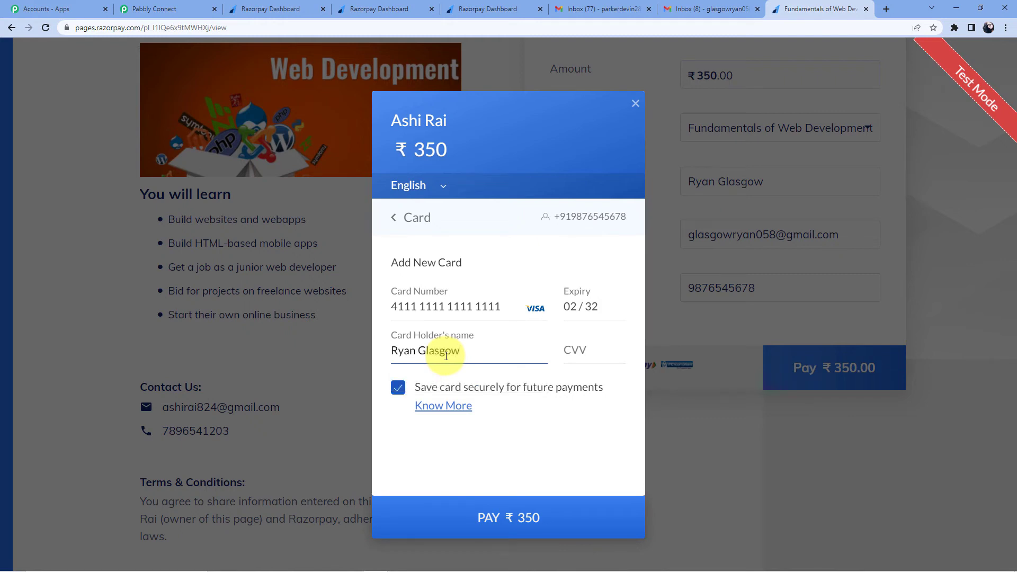
{"action": "left_click", "coordinate": [604, 352]}
{"action": "type", "text": "123"}
Step: Submit the ₹350 card payment without saving the card and confirm the bank OTP
{"action": "left_click", "coordinate": [506, 510]}
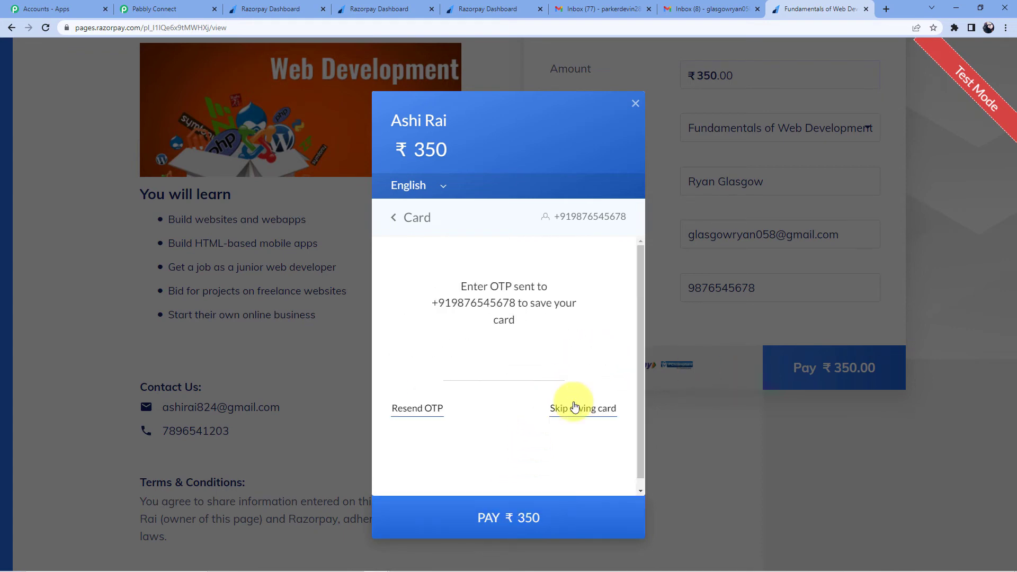
{"action": "left_click", "coordinate": [575, 408]}
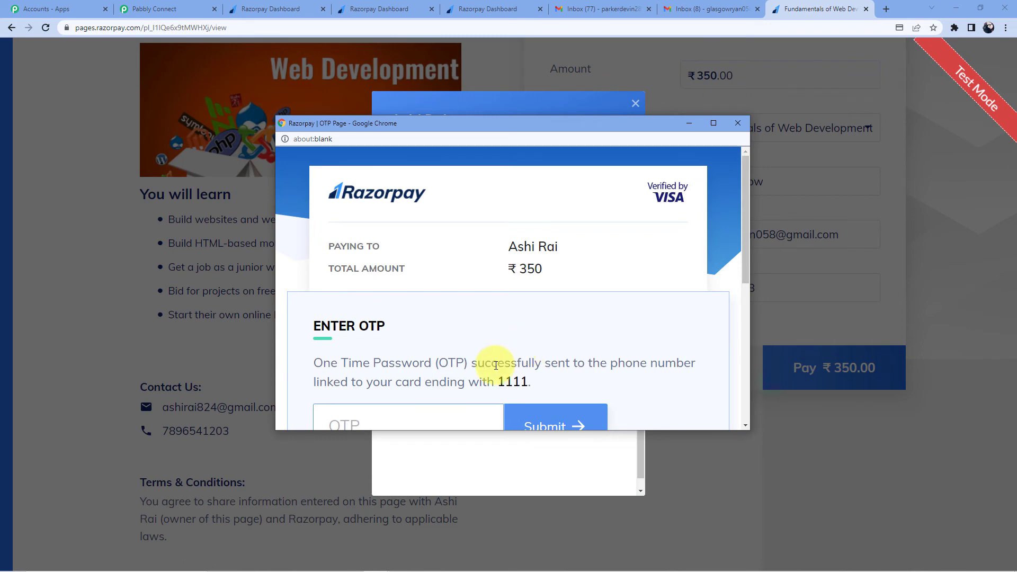
{"action": "scroll", "coordinate": [495, 364], "scroll_direction": "down", "scroll_amount": 2}
{"action": "left_click", "coordinate": [395, 323]}
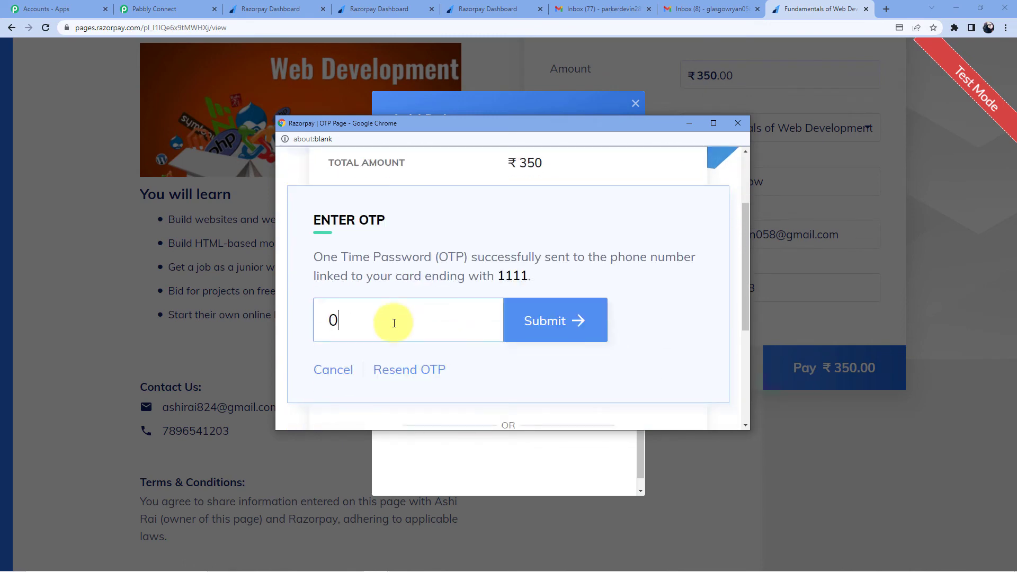
{"action": "left_click", "coordinate": [527, 320]}
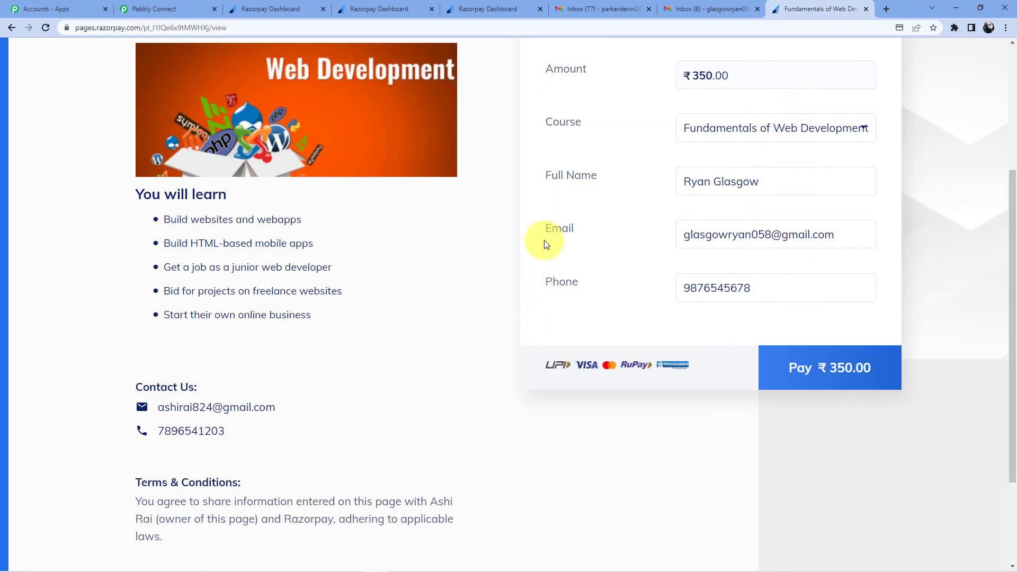
Step: Open the new WB-prefixed Login Details email and check its username, password and change-password note
{"action": "left_click", "coordinate": [712, 9]}
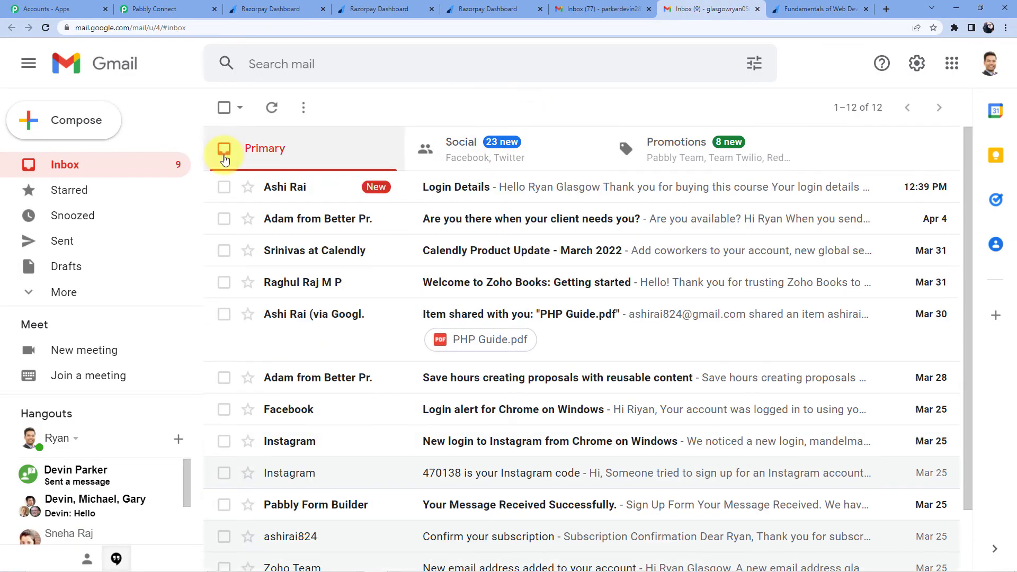
{"action": "left_click", "coordinate": [477, 196]}
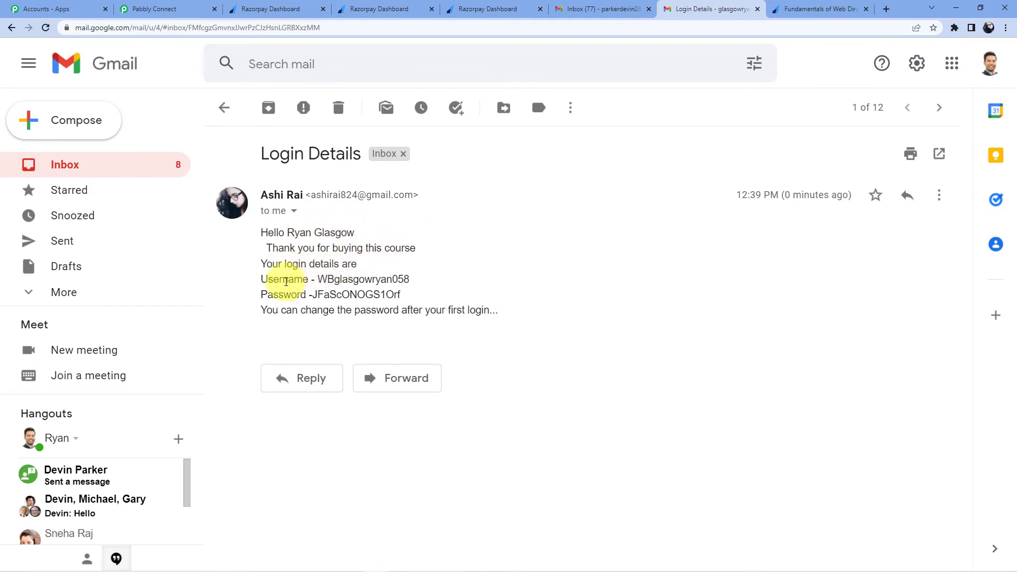
{"action": "left_click_drag", "start_coordinate": [319, 279], "coordinate": [377, 279]}
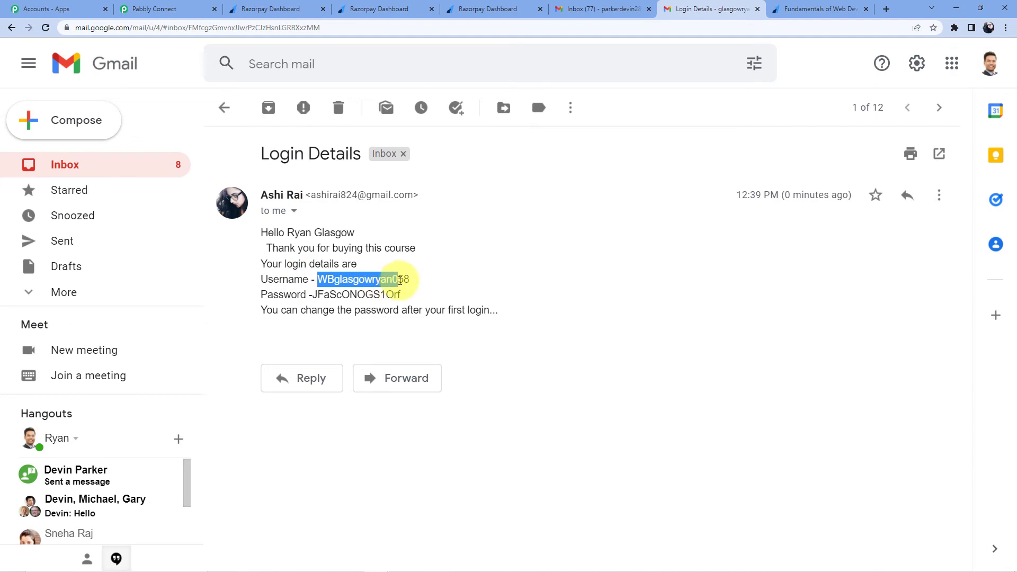
{"action": "left_click", "coordinate": [488, 8]}
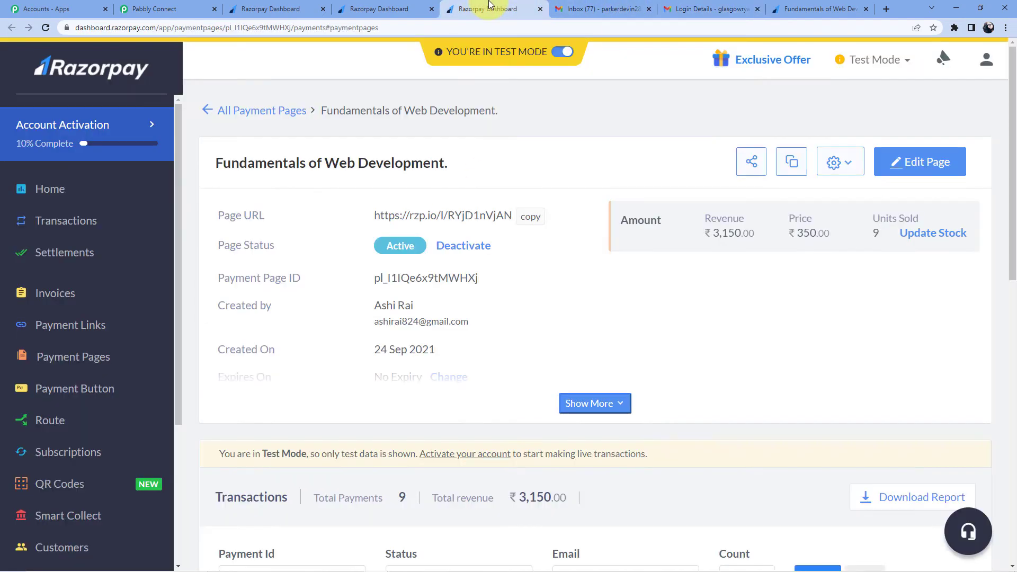
{"action": "left_click", "coordinate": [816, 8]}
{"action": "left_click", "coordinate": [699, 8]}
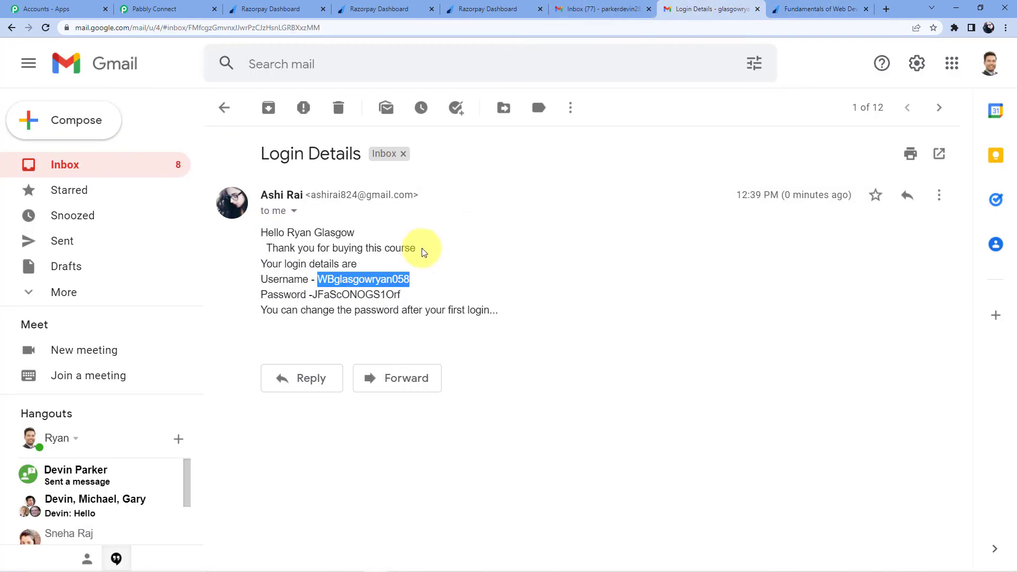
{"action": "left_click_drag", "start_coordinate": [315, 295], "coordinate": [418, 299]}
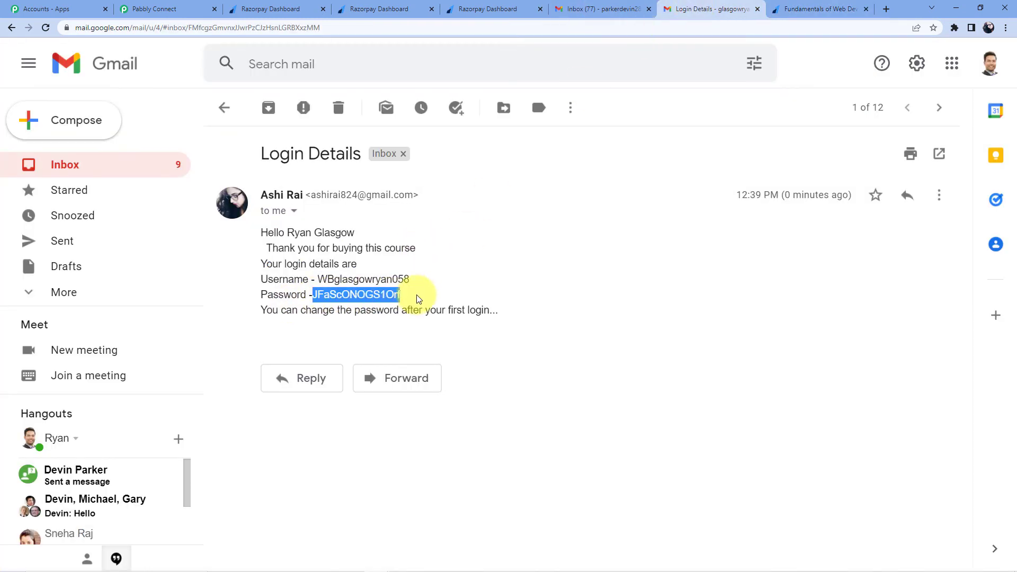
{"action": "left_click_drag", "start_coordinate": [265, 310], "coordinate": [500, 311]}
Step: Close the finished Fundamentals payment pages and the Login Details email tab
{"action": "left_click", "coordinate": [851, 5]}
{"action": "left_click", "coordinate": [866, 9]}
{"action": "left_click", "coordinate": [866, 9]}
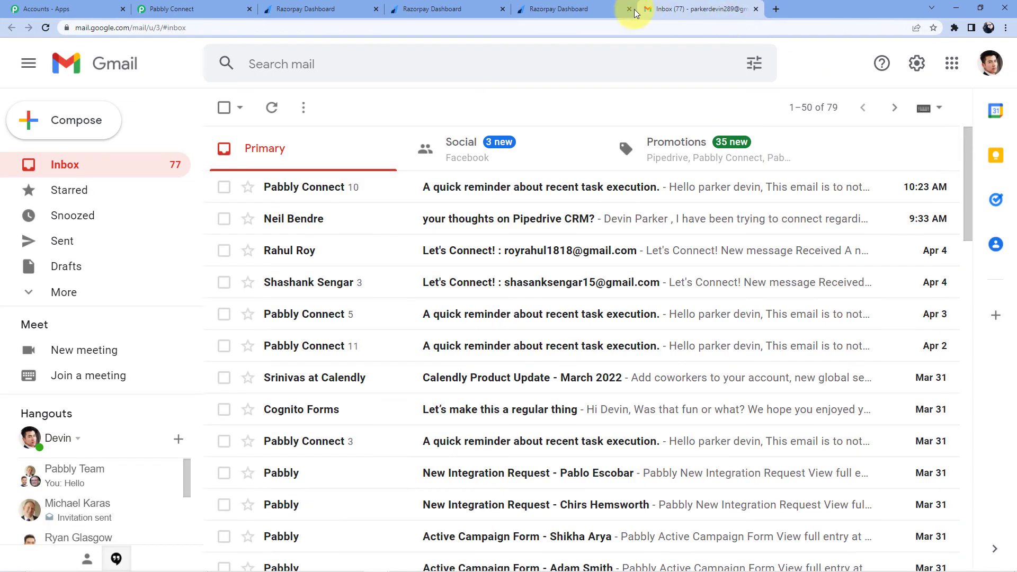
{"action": "left_click", "coordinate": [603, 11]}
{"action": "left_click", "coordinate": [629, 9]}
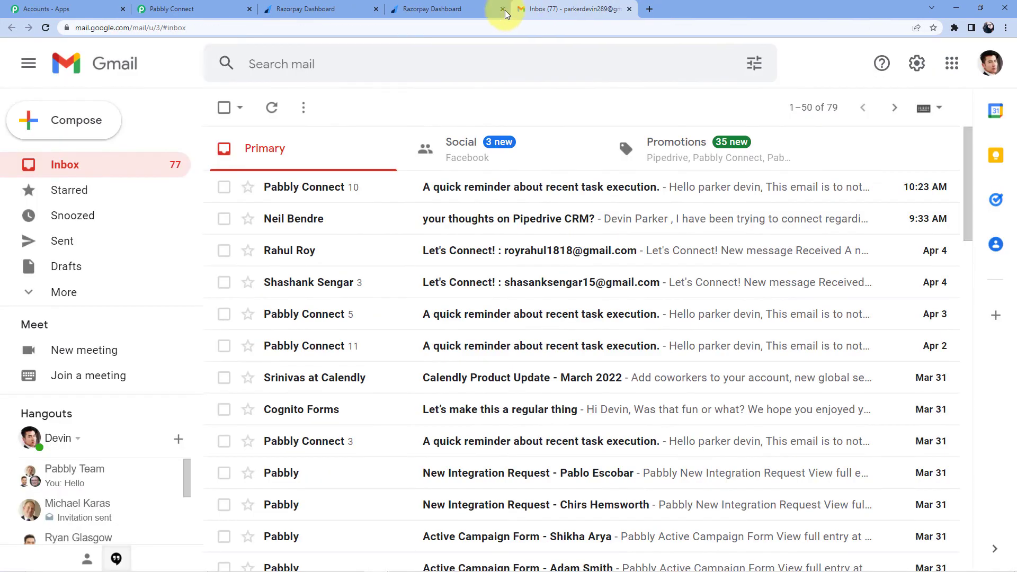
Step: Copy the Core PHP Programming payment page link and load it in a new tab
{"action": "left_click", "coordinate": [434, 9]}
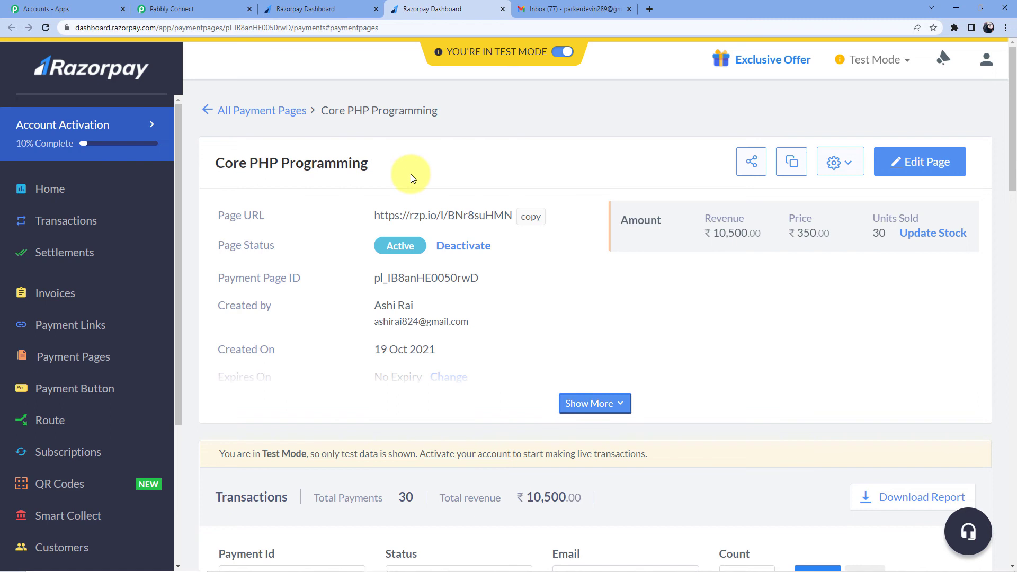
{"action": "left_click", "coordinate": [530, 216]}
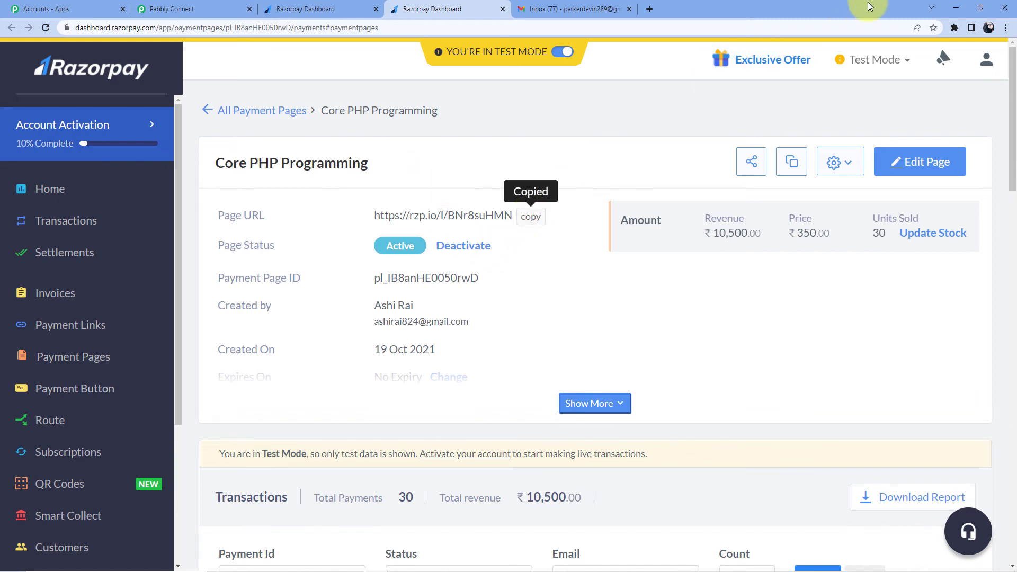
{"action": "left_click", "coordinate": [652, 11]}
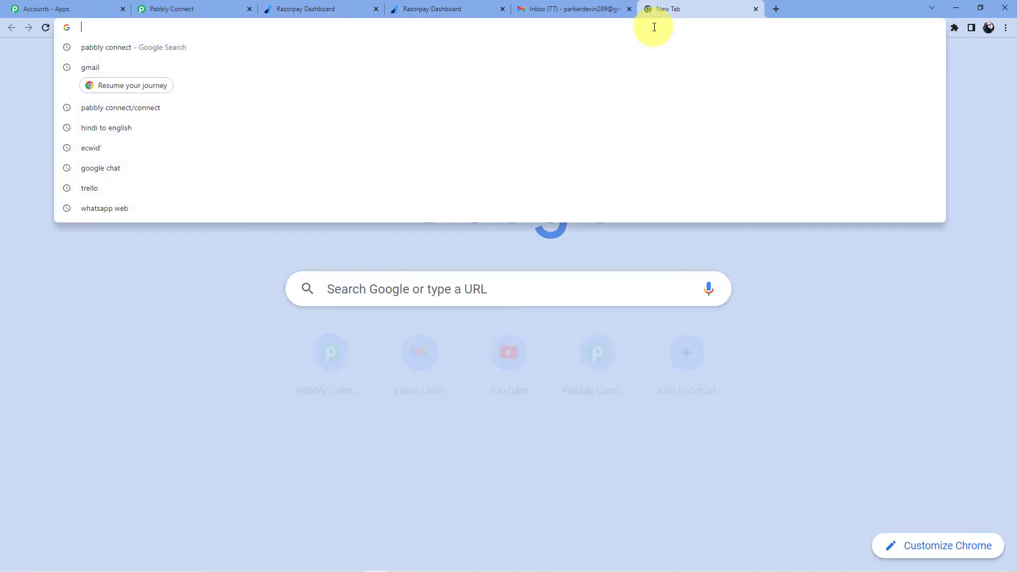
{"action": "key", "text": "ctrl+v"}
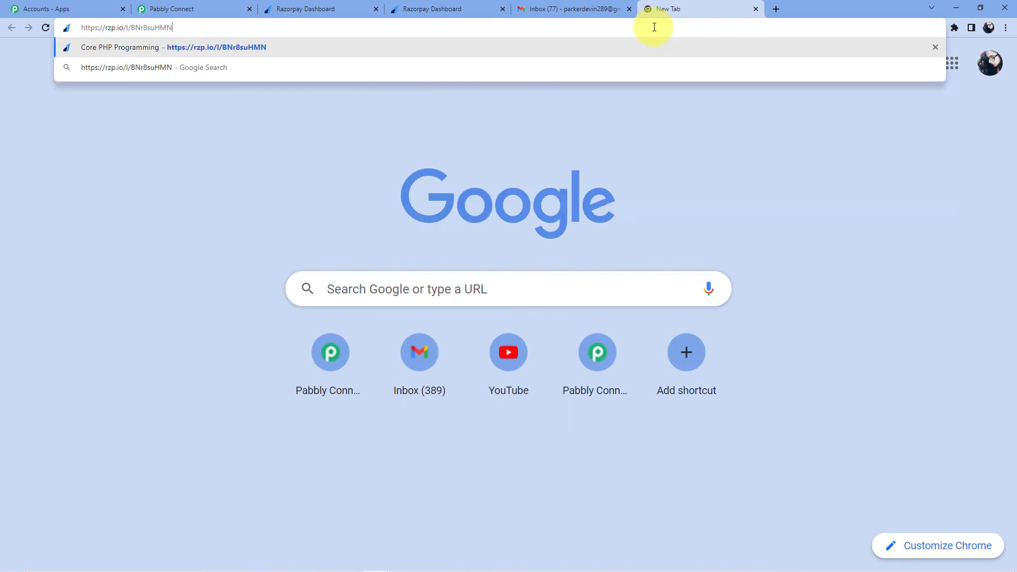
{"action": "key", "text": "Return"}
Step: Copy the buyer account's e-mail address from the Google account details in Gmail
{"action": "key", "text": "ctrl+shift+Tab"}
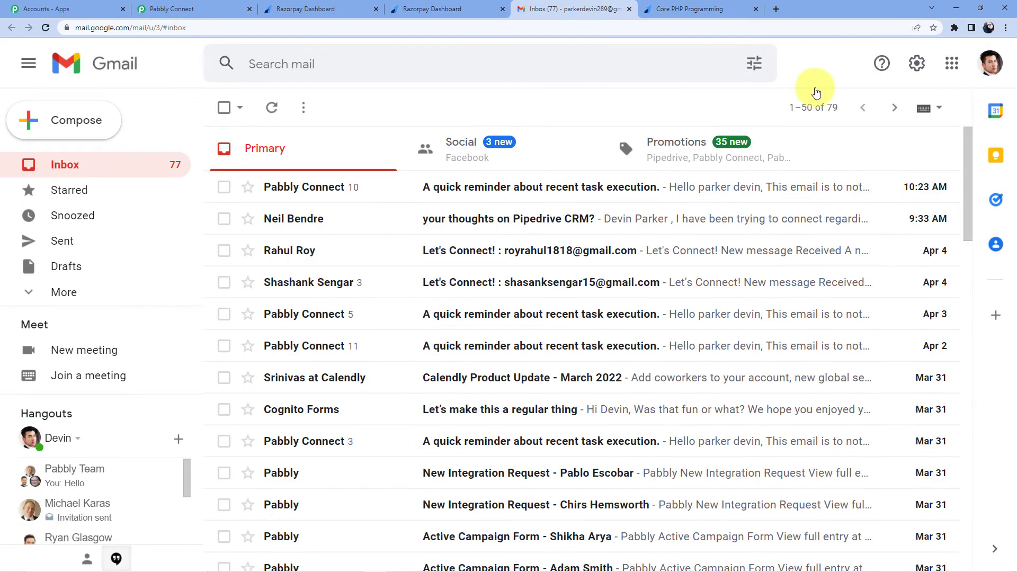
{"action": "left_click", "coordinate": [991, 63]}
{"action": "left_click_drag", "start_coordinate": [786, 205], "coordinate": [924, 207]}
{"action": "right_click", "coordinate": [829, 207]}
{"action": "left_click", "coordinate": [874, 220]}
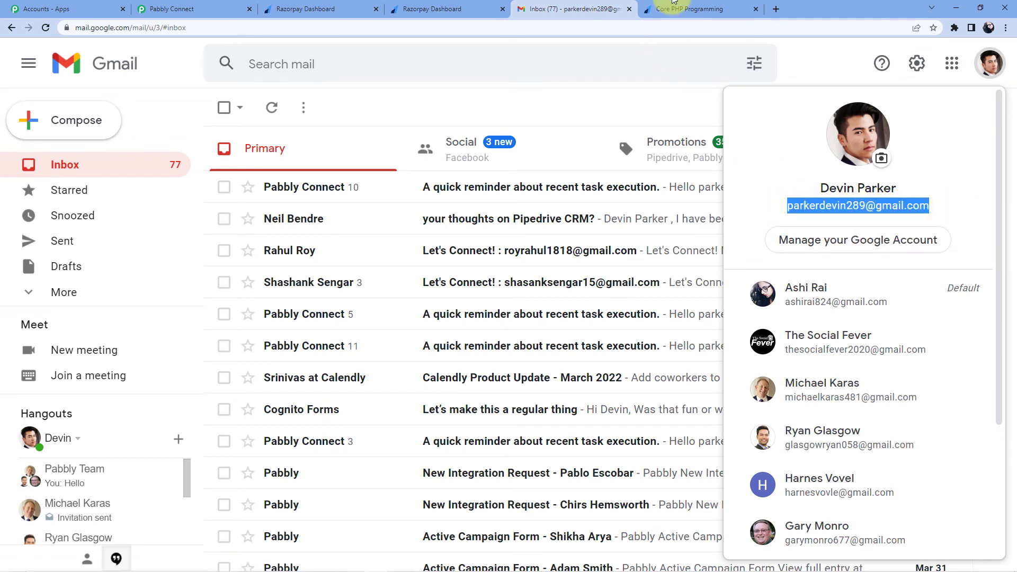
Step: Choose Core PHP Programming, enter the buyer's name, e-mail and mobile number, and pay ₹350
{"action": "left_click", "coordinate": [664, 11]}
{"action": "scroll", "coordinate": [718, 264], "scroll_direction": "down", "scroll_amount": 3}
{"action": "left_click", "coordinate": [704, 179]}
{"action": "left_click", "coordinate": [722, 220]}
{"action": "left_click", "coordinate": [721, 235]}
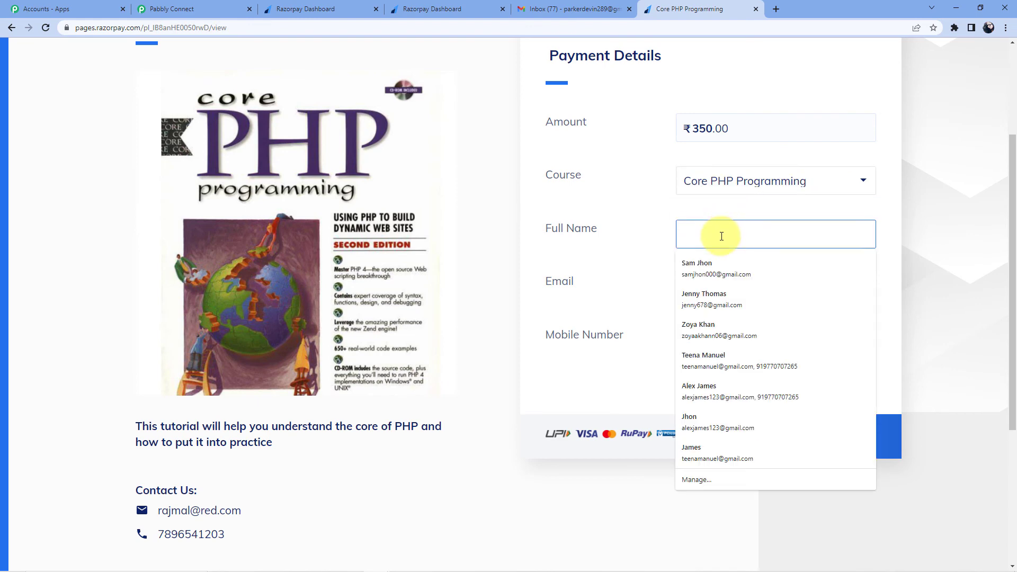
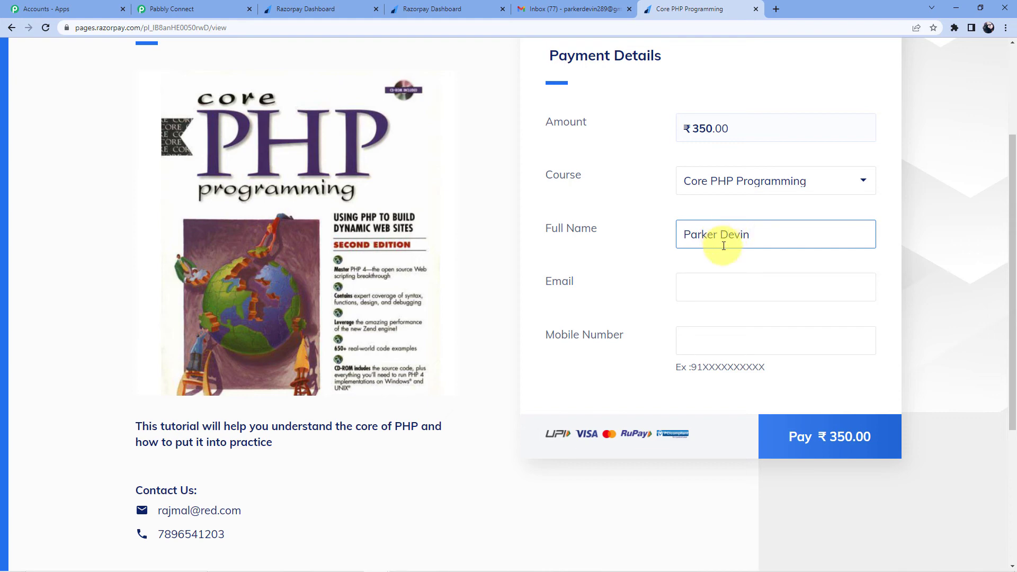
{"action": "left_click", "coordinate": [692, 285]}
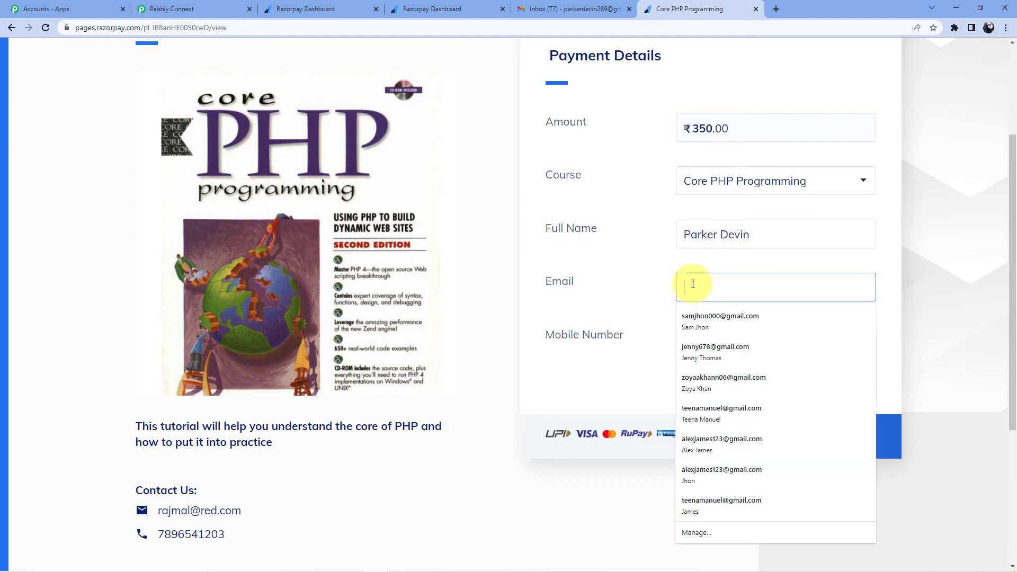
{"action": "key", "text": "ctrl+v"}
{"action": "left_click", "coordinate": [708, 338]}
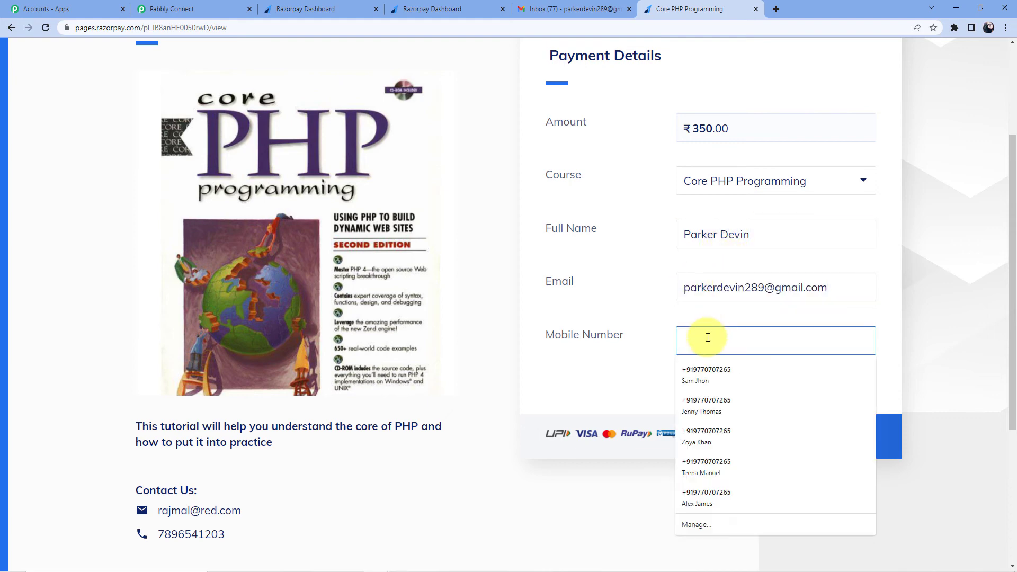
{"action": "type", "text": "98765456"}
{"action": "key", "text": "Down"}
{"action": "key", "text": "Return"}
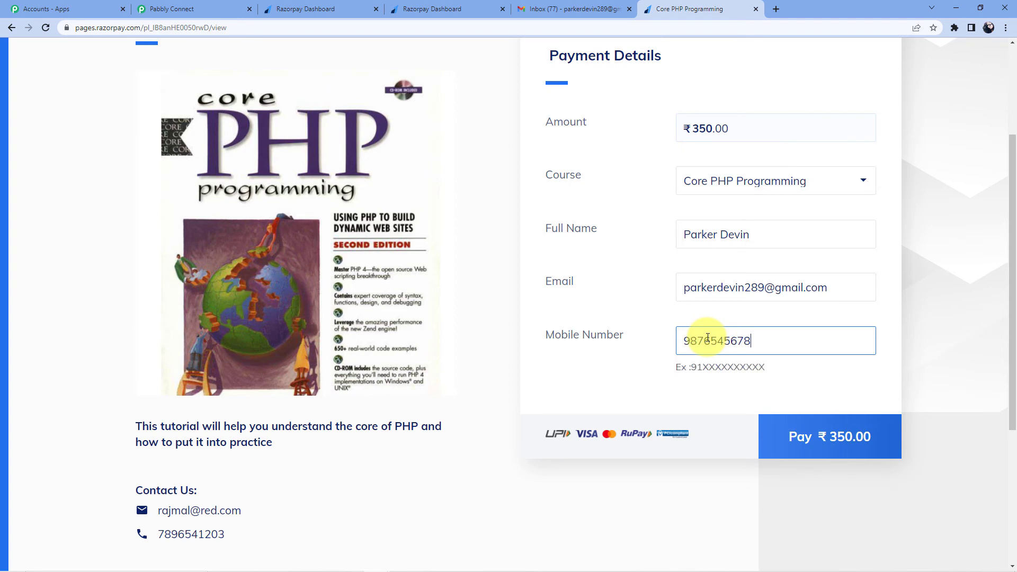
{"action": "left_click", "coordinate": [831, 431]}
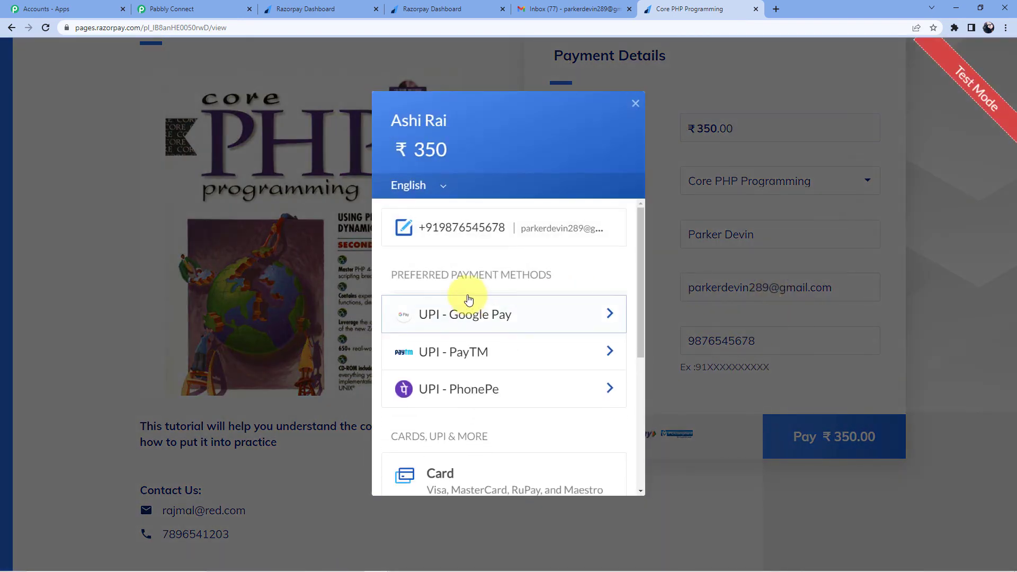
{"action": "scroll", "coordinate": [492, 315], "scroll_direction": "down", "scroll_amount": 4}
Step: Pay by a new card, entering the test card number, cardholder name and CVV
{"action": "left_click", "coordinate": [480, 270]}
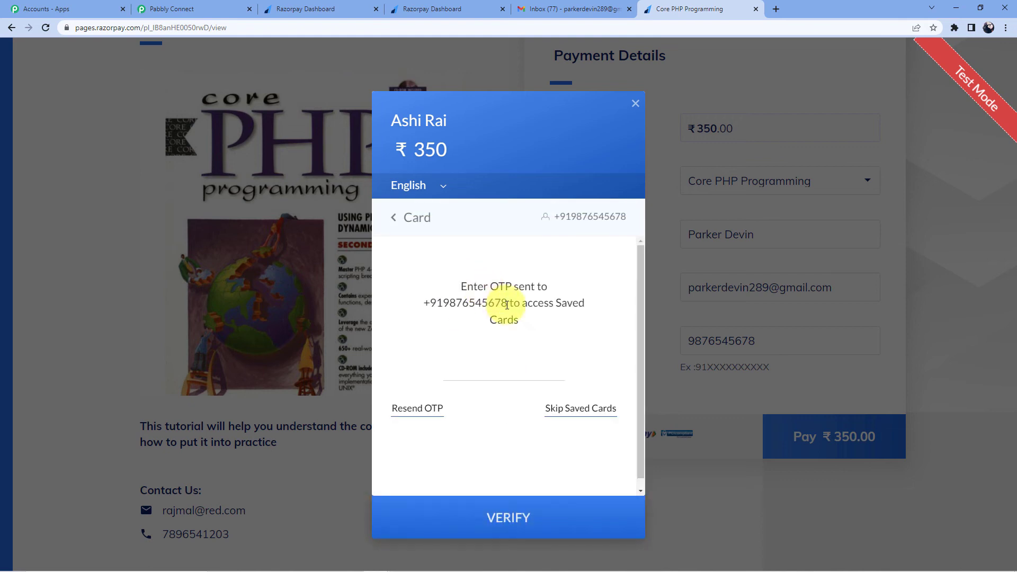
{"action": "left_click", "coordinate": [572, 411]}
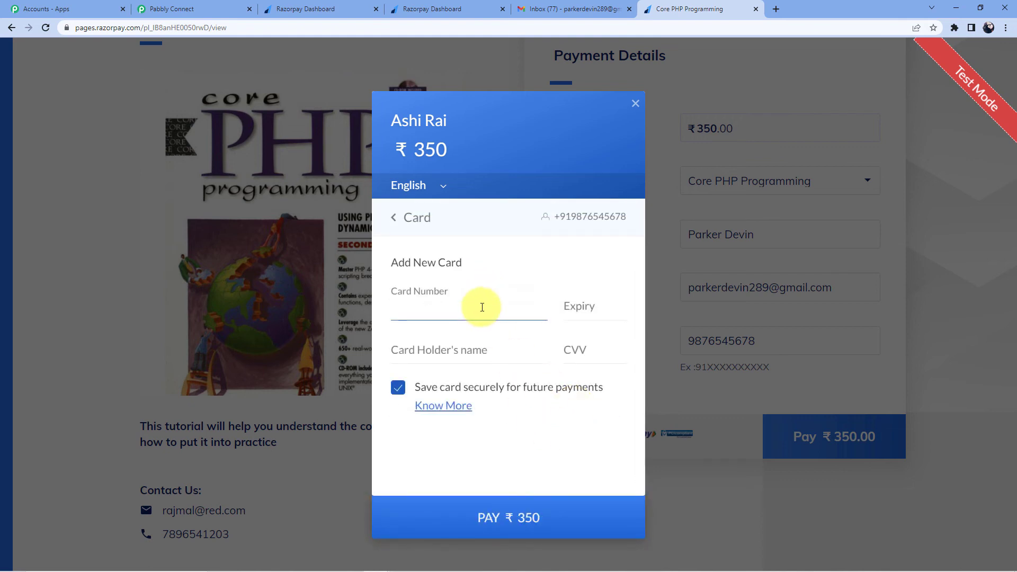
{"action": "type", "text": "4111 111111111111"}
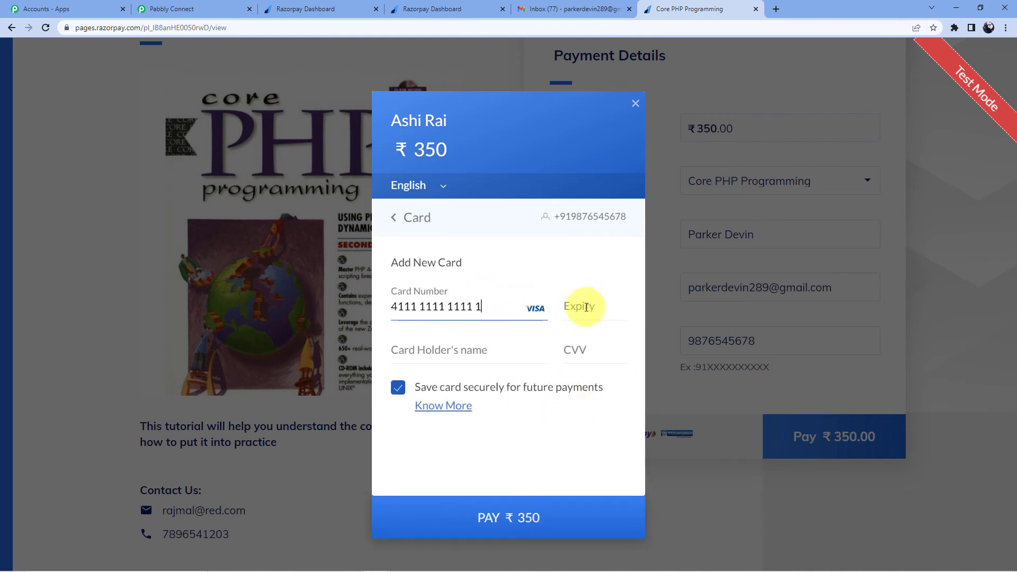
{"action": "type", "text": "122"}
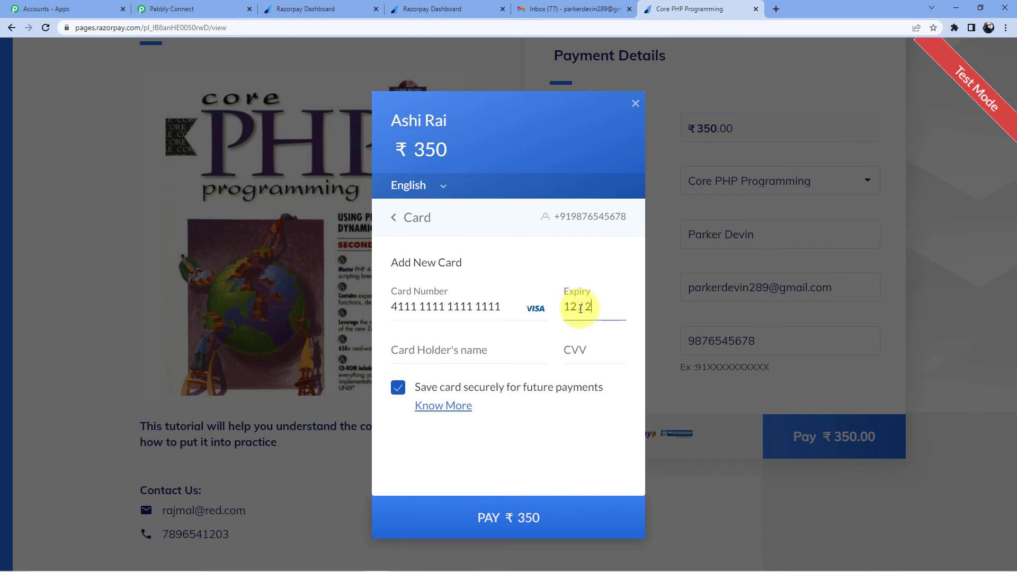
{"action": "type", "text": "3"}
{"action": "left_click", "coordinate": [462, 354]}
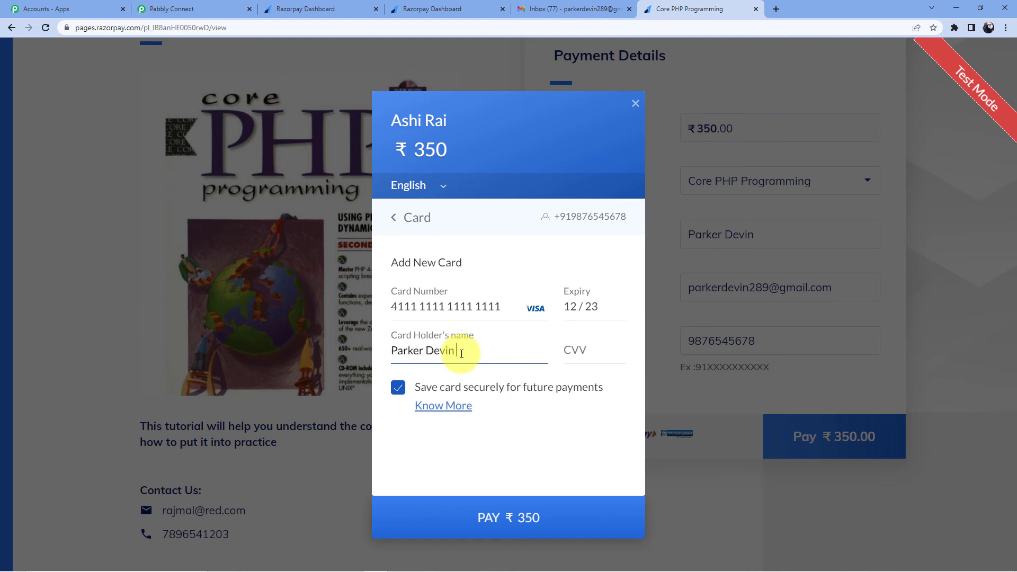
{"action": "left_click", "coordinate": [572, 348]}
{"action": "type", "text": "123"}
Step: Submit the ₹350 card payment without saving the card and enter the test OTP
{"action": "left_click", "coordinate": [526, 518]}
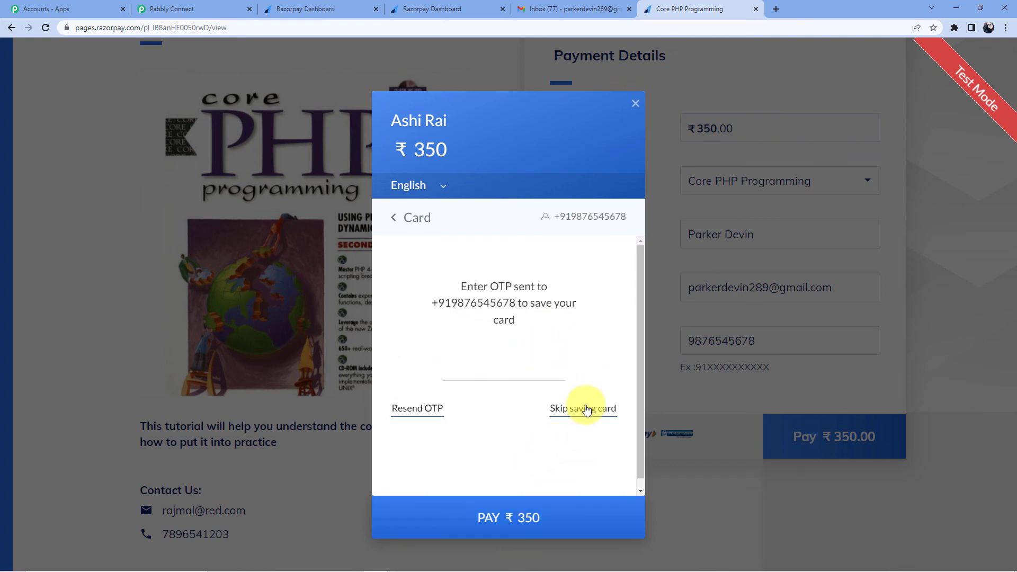
{"action": "left_click", "coordinate": [584, 415]}
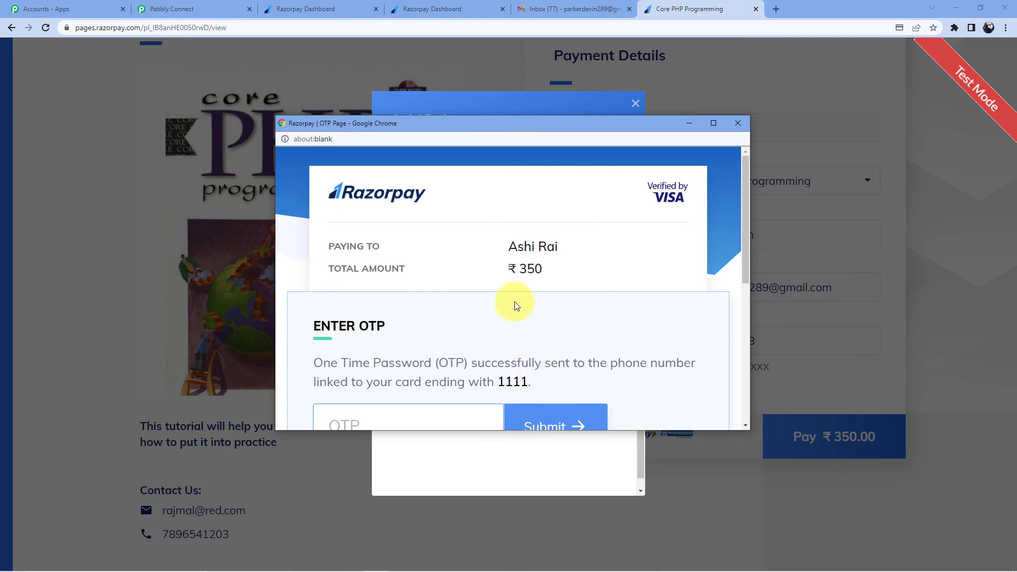
{"action": "scroll", "coordinate": [527, 323], "scroll_direction": "down", "scroll_amount": 5}
{"action": "left_click", "coordinate": [397, 164]}
{"action": "type", "text": "0000"}
{"action": "left_click", "coordinate": [574, 163]}
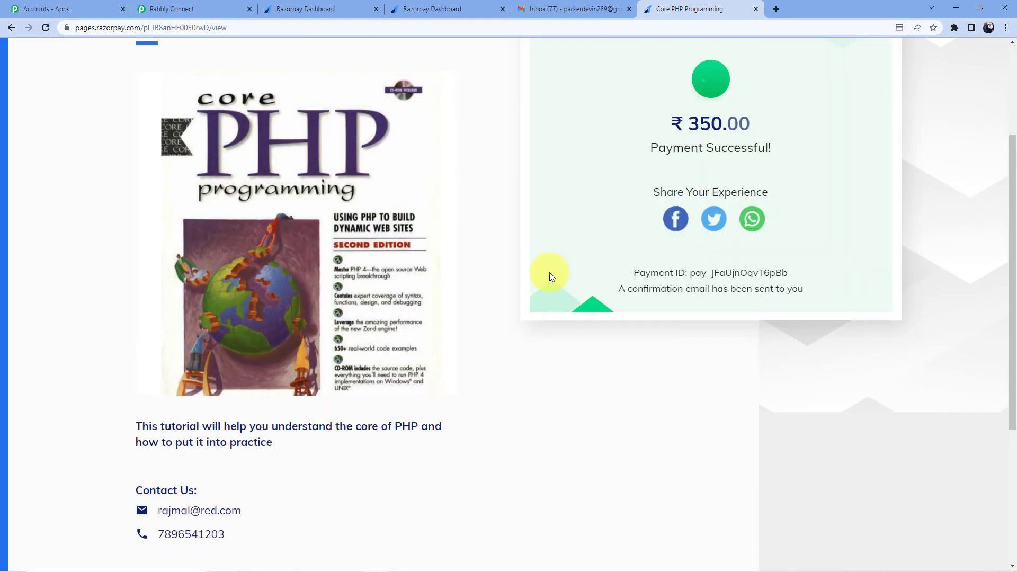
Step: Refresh Gmail, open the new Login Details email and check the username's php prefix
{"action": "left_click", "coordinate": [561, 8]}
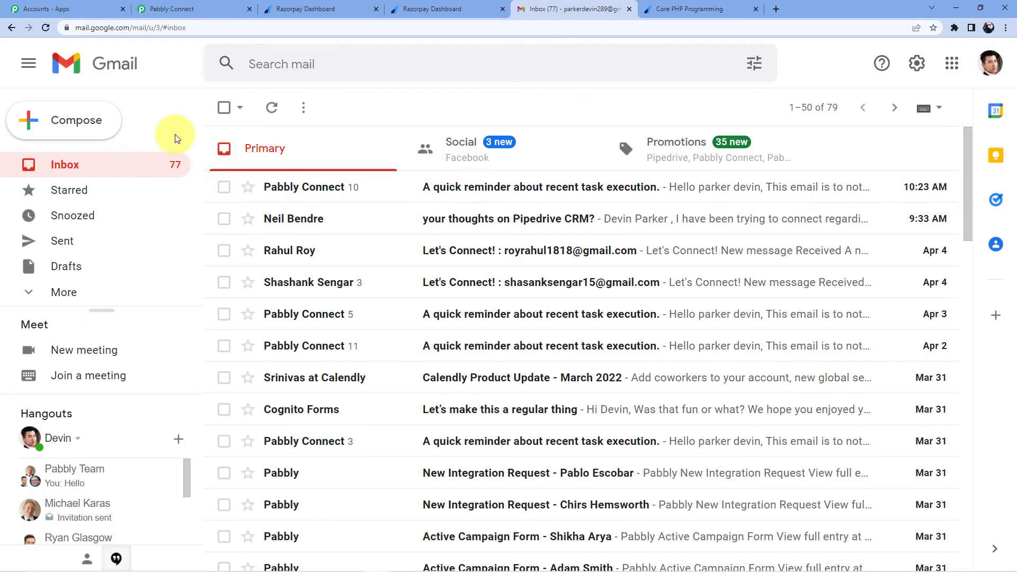
{"action": "left_click", "coordinate": [46, 29]}
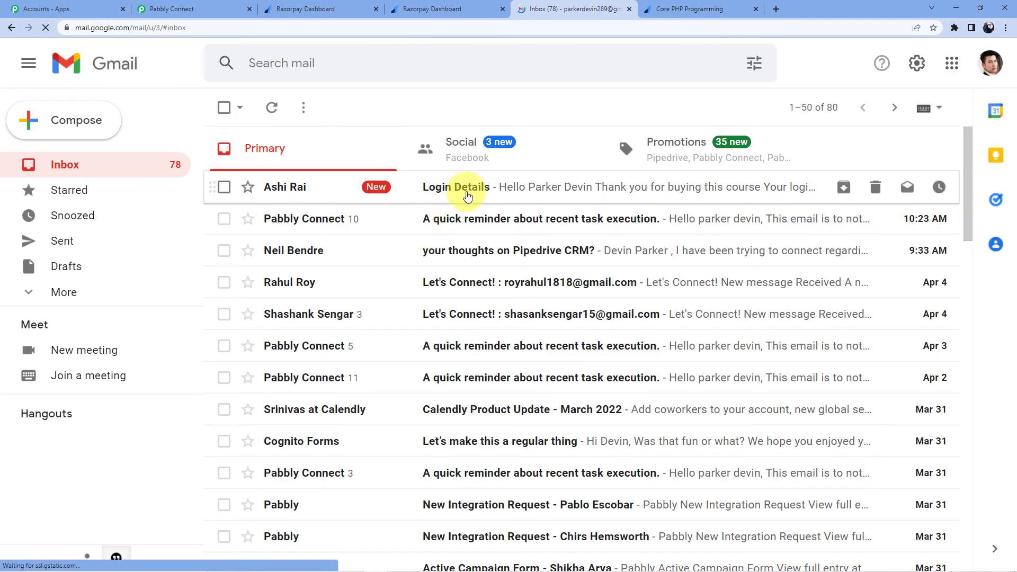
{"action": "left_click", "coordinate": [475, 190]}
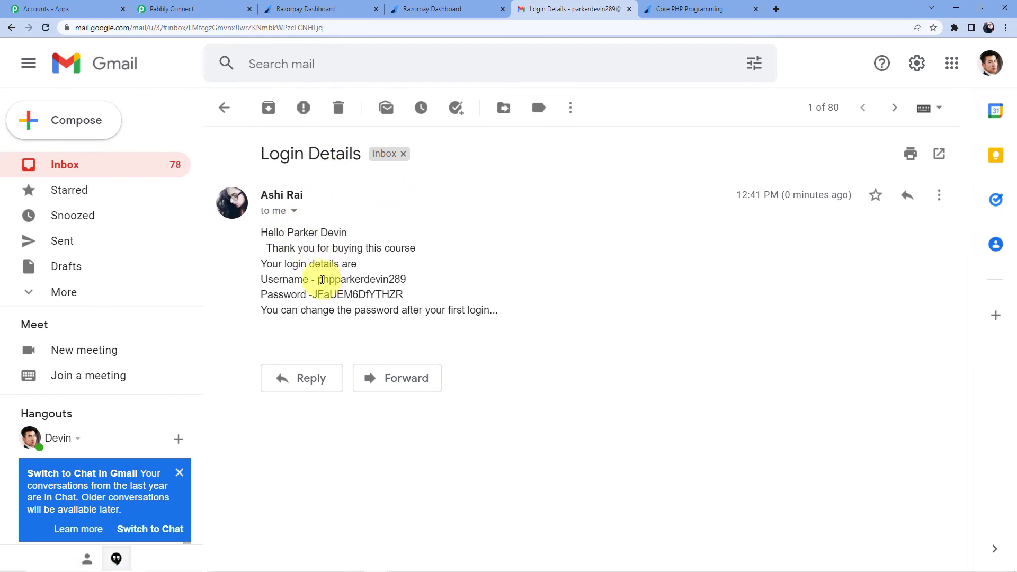
{"action": "left_click_drag", "start_coordinate": [319, 280], "coordinate": [330, 279]}
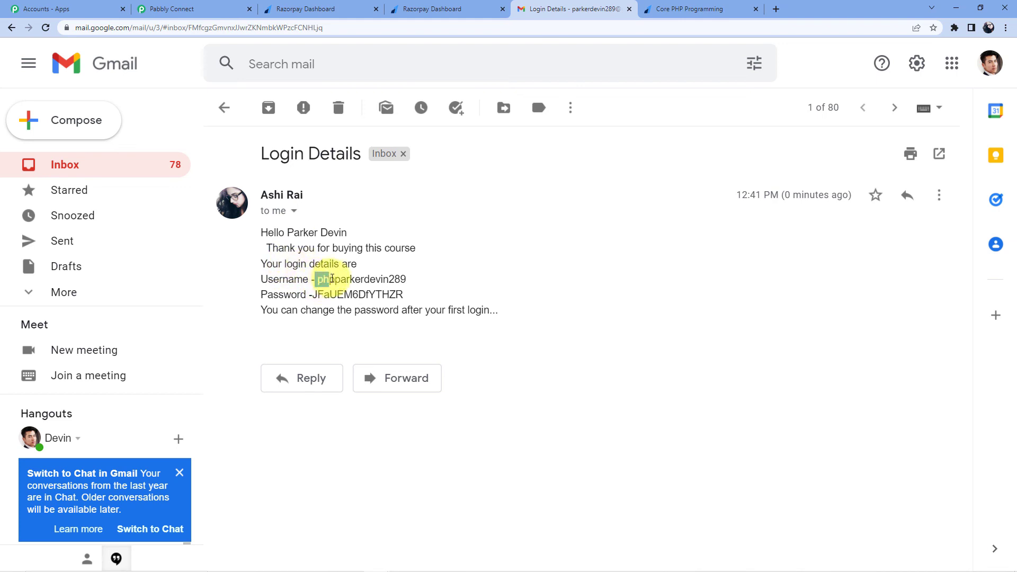
{"action": "left_click", "coordinate": [320, 280]}
{"action": "left_click_drag", "start_coordinate": [320, 280], "coordinate": [338, 280]}
Step: Review the Payment Successful page again and move on to the Razorpay webhooks settings
{"action": "left_click", "coordinate": [426, 6]}
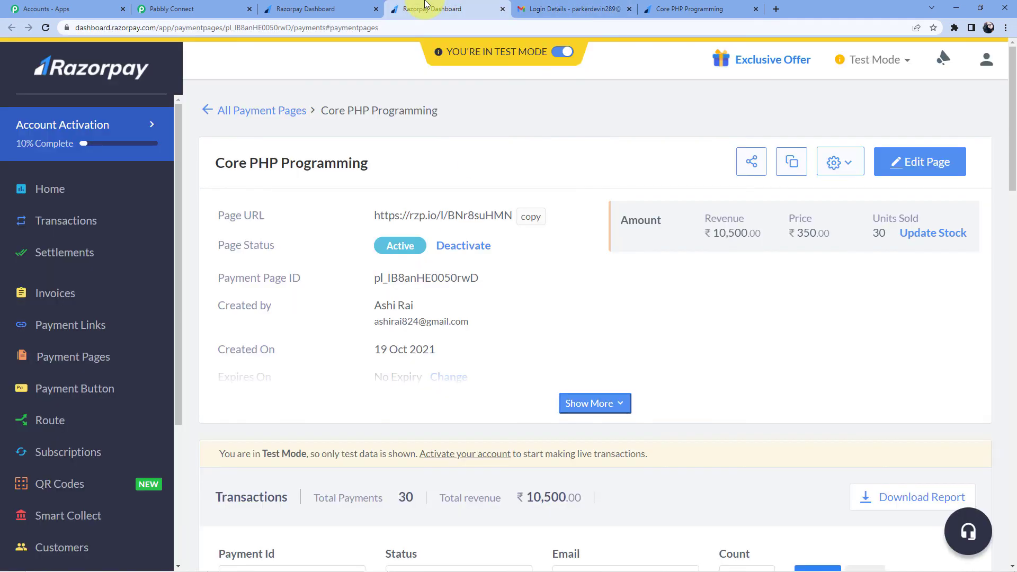
{"action": "left_click", "coordinate": [662, 6]}
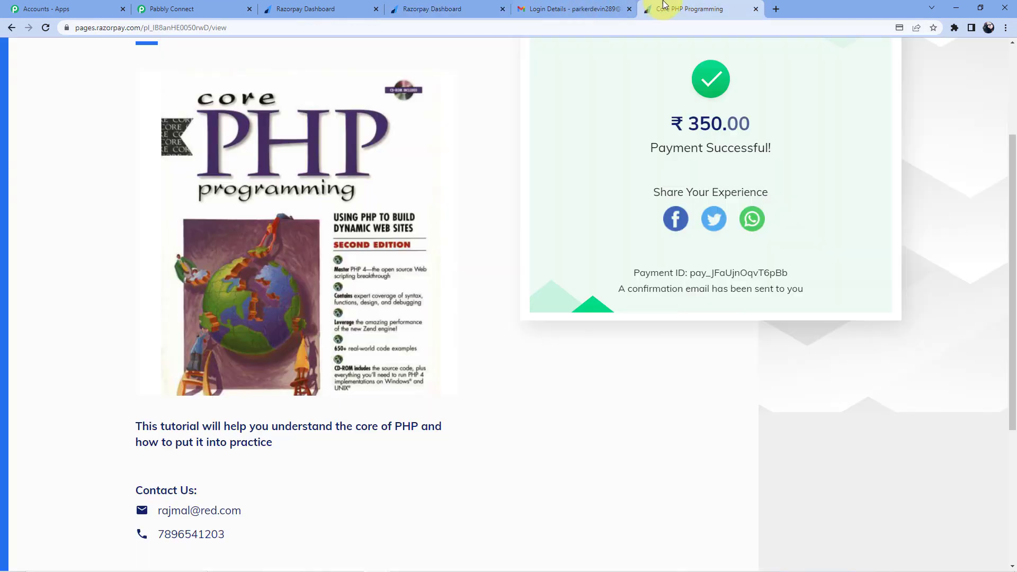
{"action": "left_click", "coordinate": [609, 7]}
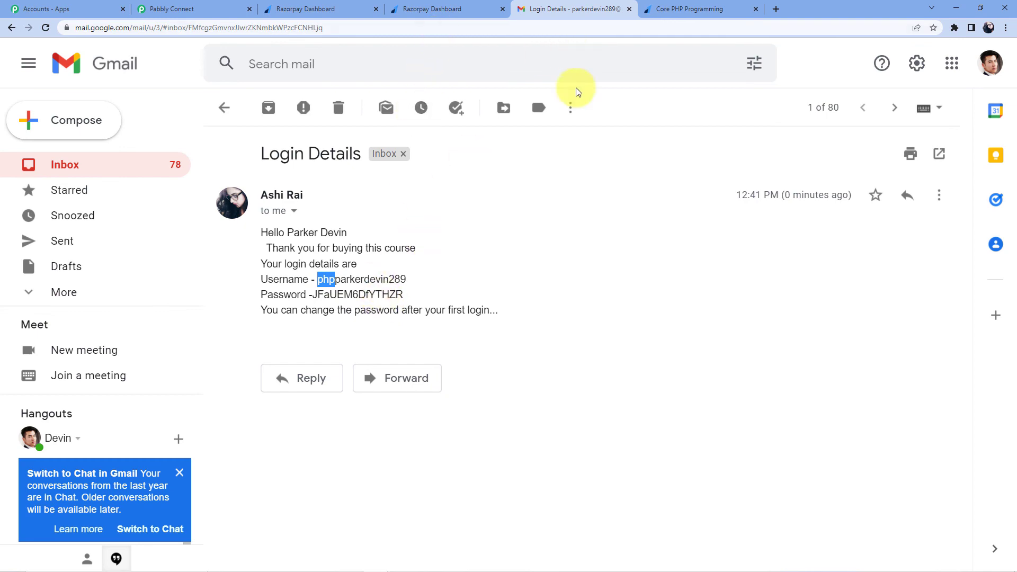
{"action": "left_click", "coordinate": [688, 8]}
Step: Save the Advanced Java route in Pabbly Connect and close its panel
{"action": "left_click", "coordinate": [296, 8]}
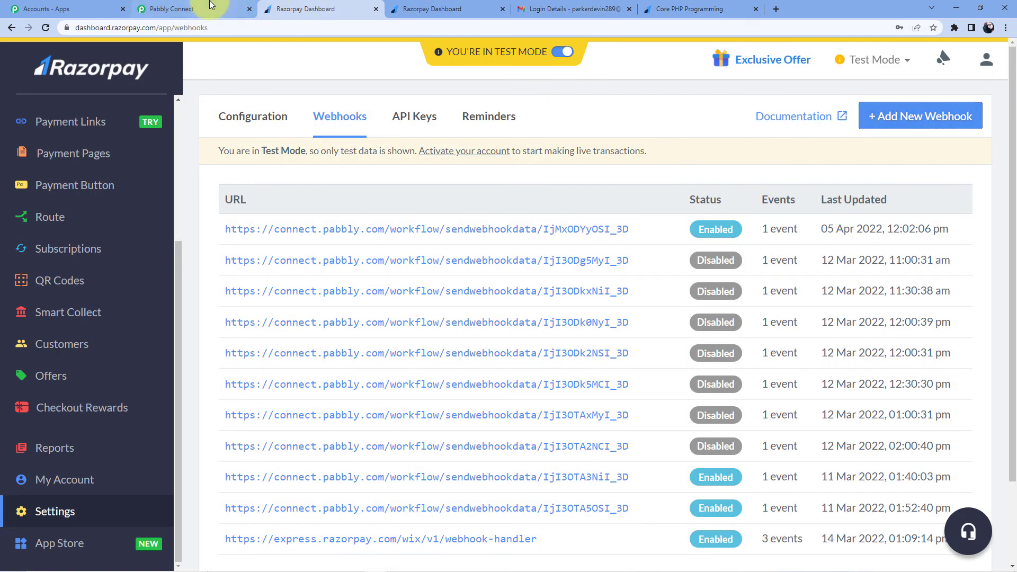
{"action": "left_click", "coordinate": [210, 7]}
{"action": "scroll", "coordinate": [636, 286], "scroll_direction": "down", "scroll_amount": 8}
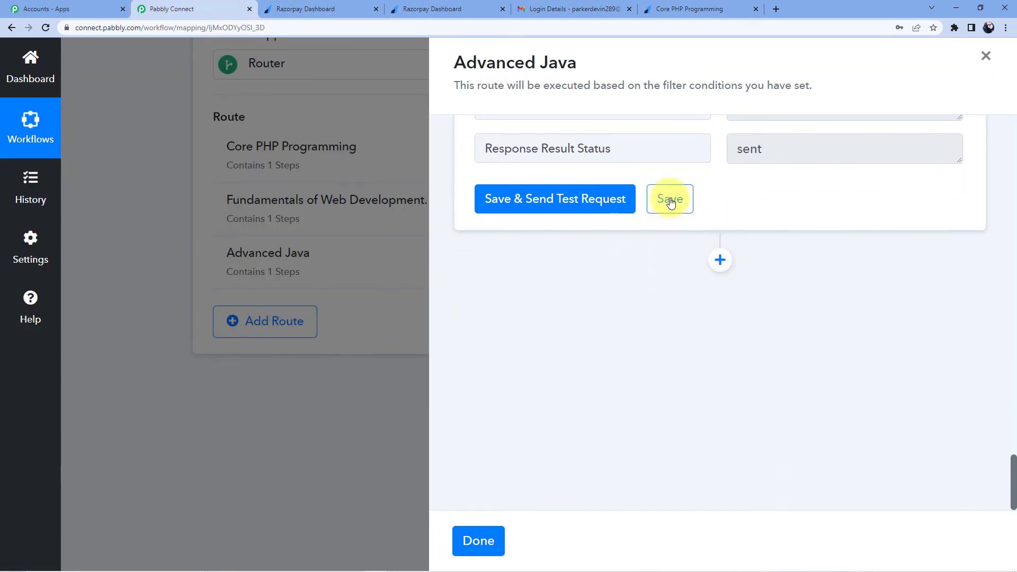
{"action": "left_click", "coordinate": [670, 204]}
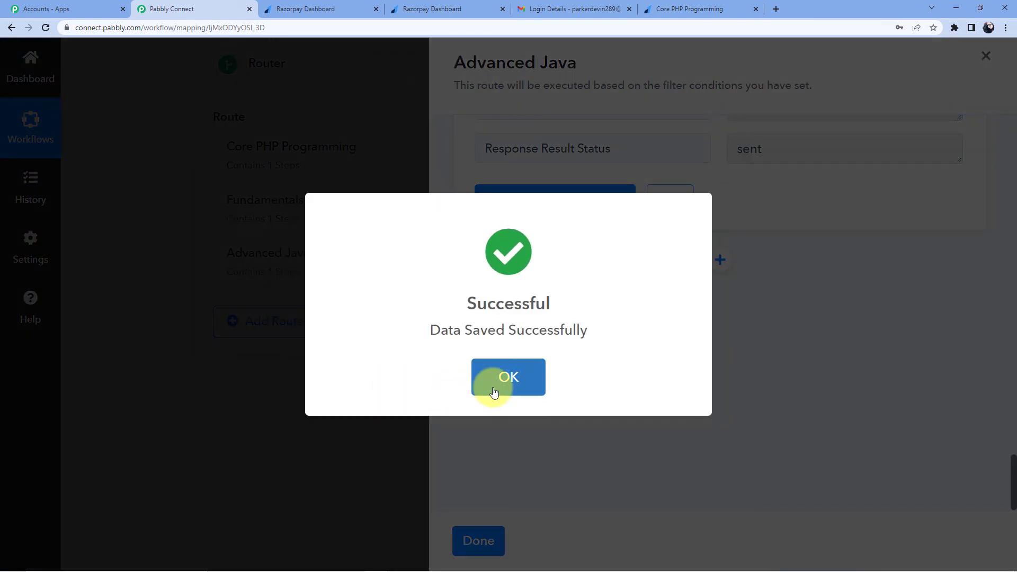
{"action": "left_click", "coordinate": [494, 389]}
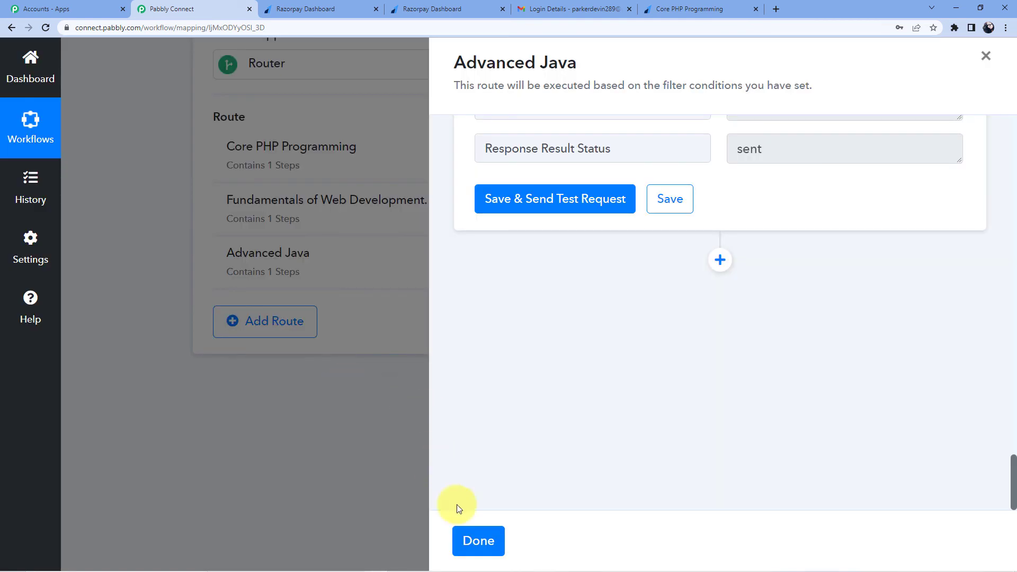
{"action": "left_click", "coordinate": [466, 539]}
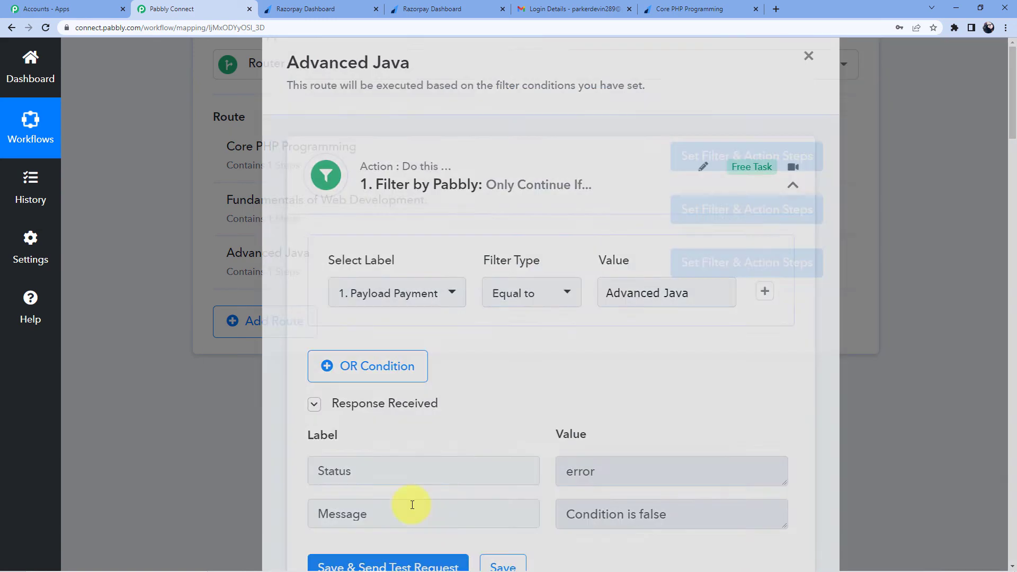
Step: Expand the response results of both Split Text steps to check their values
{"action": "scroll", "coordinate": [514, 434], "scroll_direction": "up", "scroll_amount": 3}
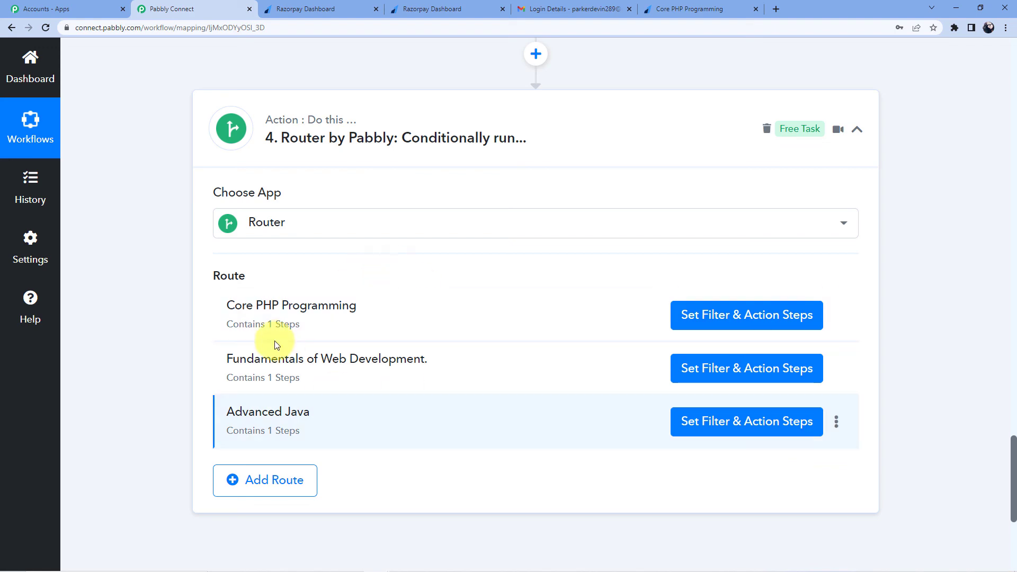
{"action": "scroll", "coordinate": [398, 326], "scroll_direction": "up", "scroll_amount": 15}
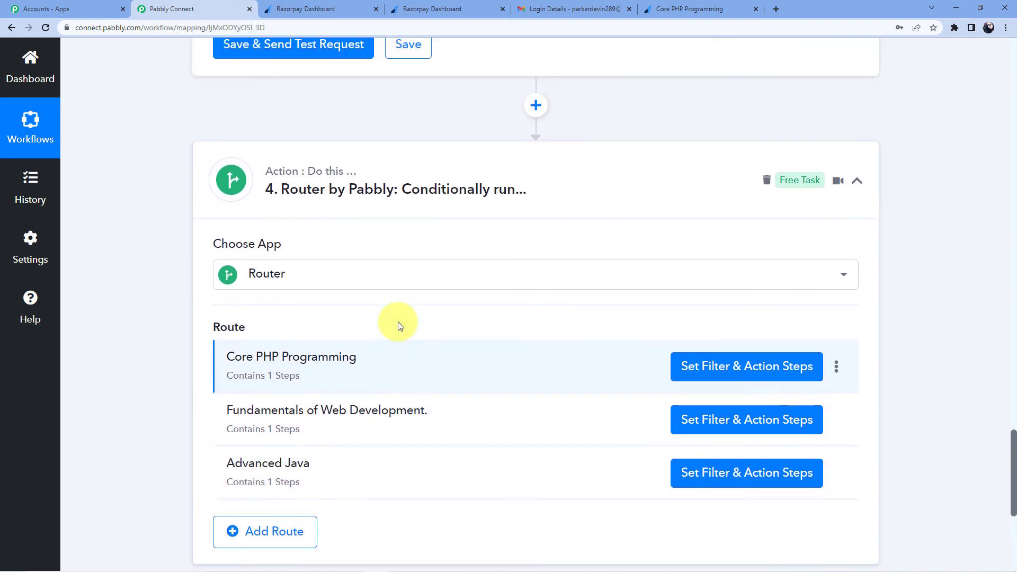
{"action": "scroll", "coordinate": [407, 370], "scroll_direction": "up", "scroll_amount": 13}
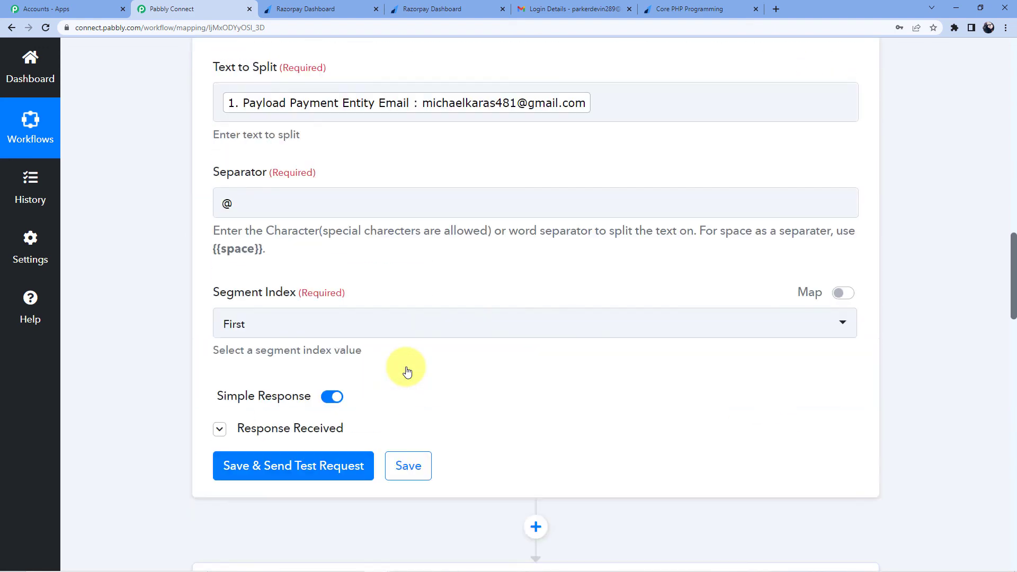
{"action": "scroll", "coordinate": [407, 370], "scroll_direction": "down", "scroll_amount": 6}
{"action": "left_click", "coordinate": [329, 273]}
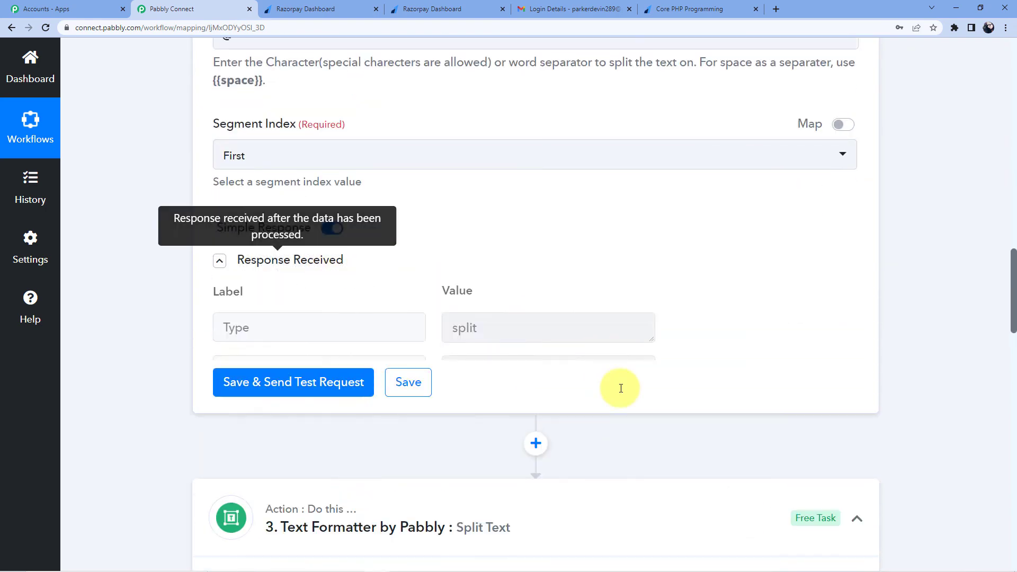
{"action": "scroll", "coordinate": [594, 371], "scroll_direction": "down", "scroll_amount": 8}
{"action": "scroll", "coordinate": [433, 327], "scroll_direction": "down", "scroll_amount": 10}
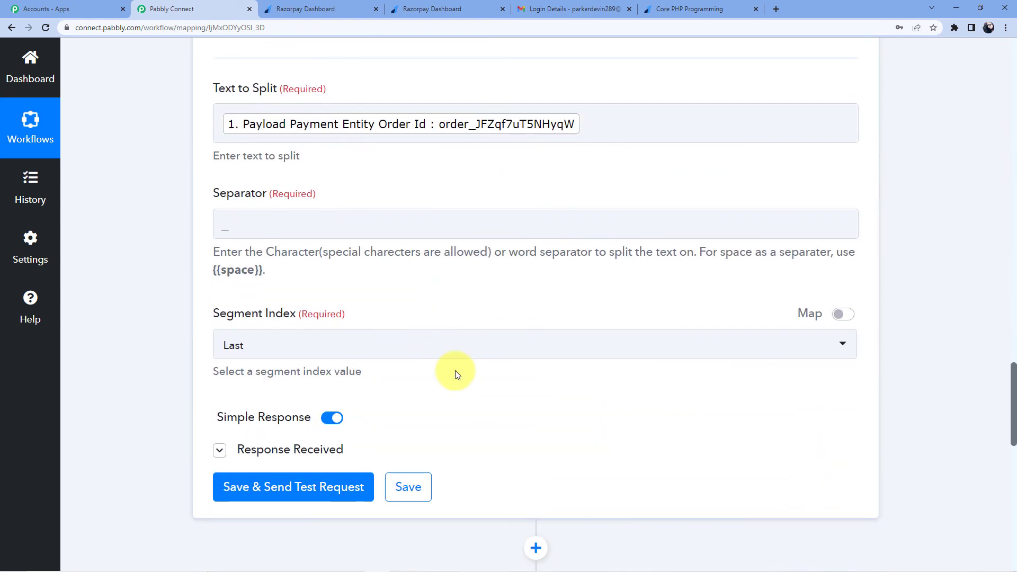
{"action": "left_click", "coordinate": [329, 236]}
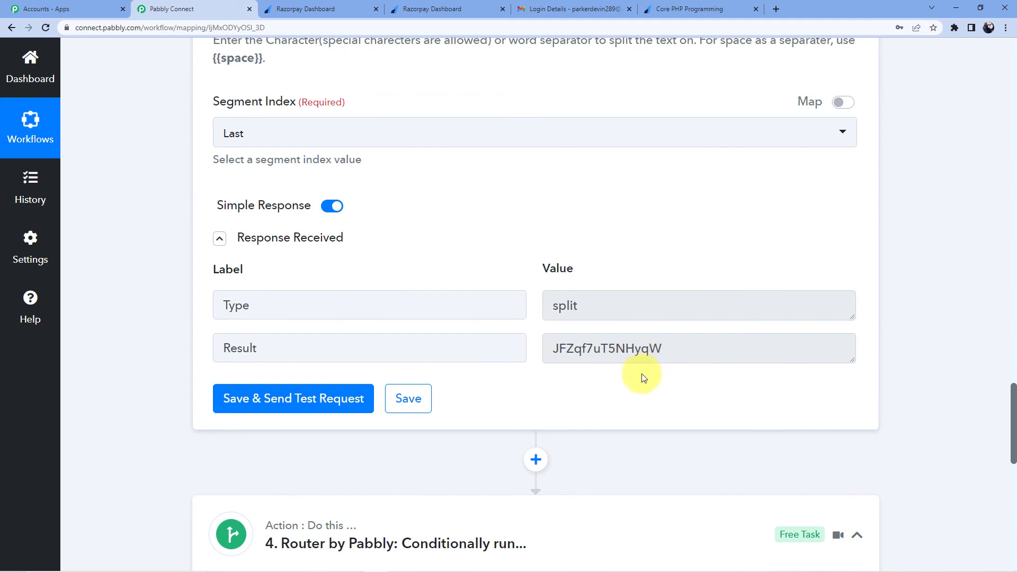
{"action": "scroll", "coordinate": [605, 403], "scroll_direction": "up", "scroll_amount": 15}
{"action": "scroll", "coordinate": [604, 402], "scroll_direction": "up", "scroll_amount": 20}
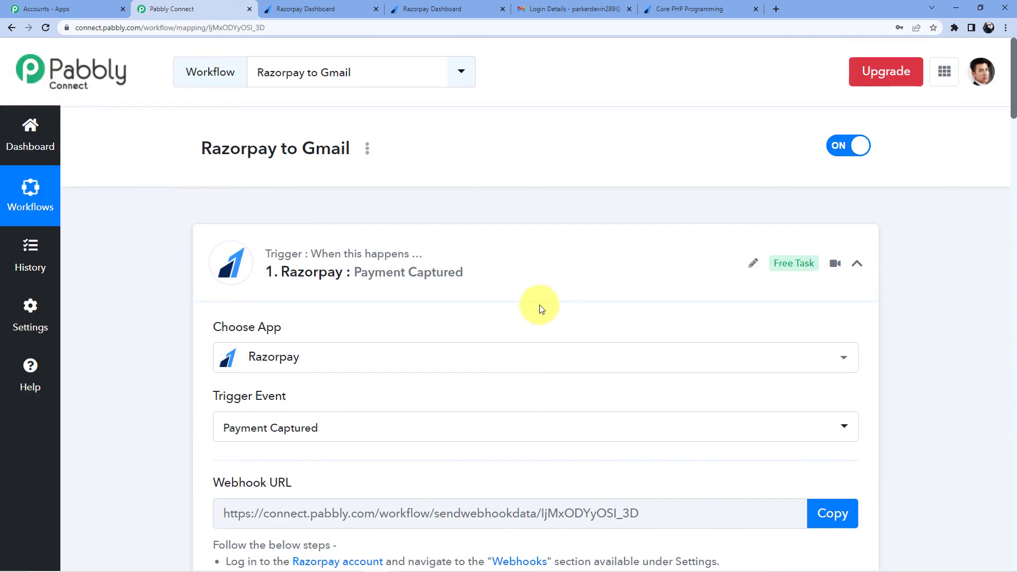
Step: Collapse the Payment Captured trigger, both Split Text steps and the Router, then scroll to the top
{"action": "left_click", "coordinate": [440, 229]}
{"action": "scroll", "coordinate": [424, 238], "scroll_direction": "down", "scroll_amount": 3}
{"action": "left_click", "coordinate": [405, 248]}
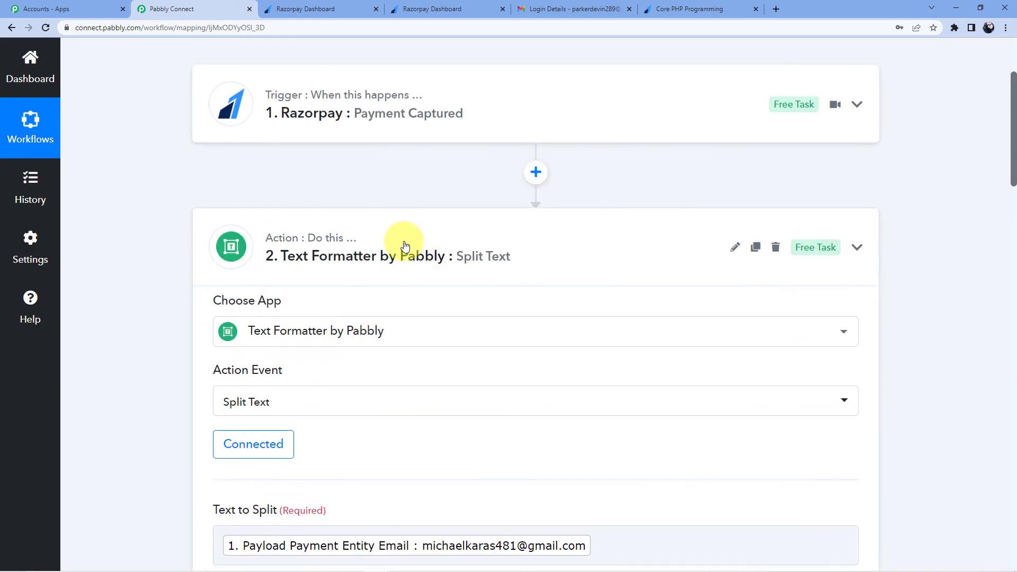
{"action": "left_click", "coordinate": [396, 241]}
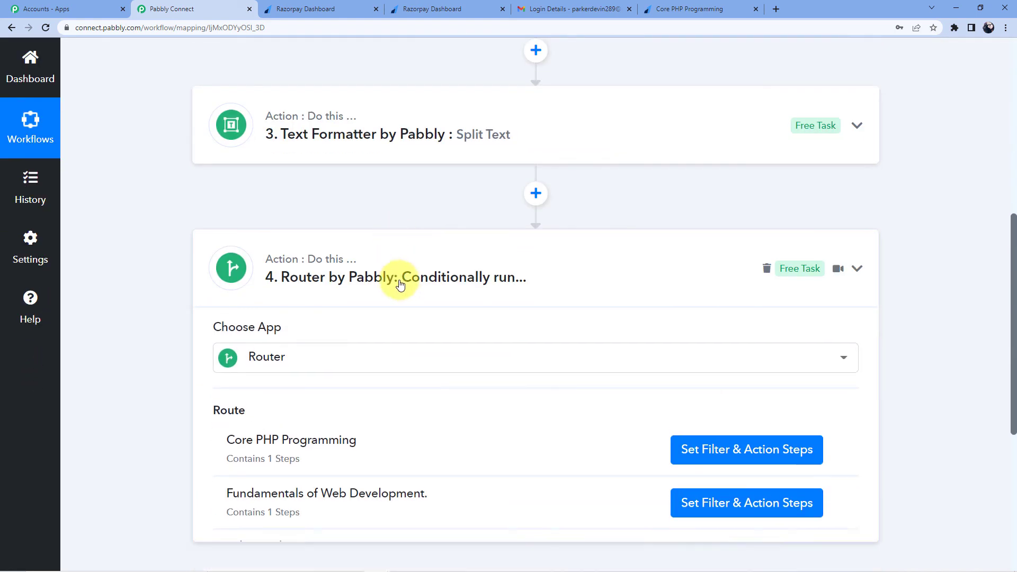
{"action": "left_click", "coordinate": [394, 275]}
{"action": "scroll", "coordinate": [404, 295], "scroll_direction": "up", "scroll_amount": 10}
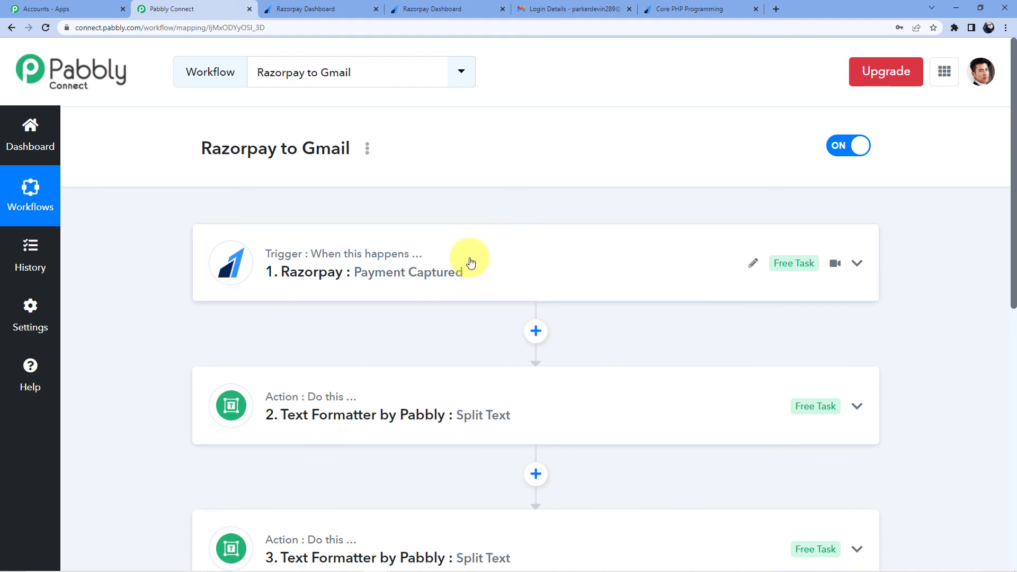
{"action": "scroll", "coordinate": [421, 287], "scroll_direction": "down", "scroll_amount": 7}
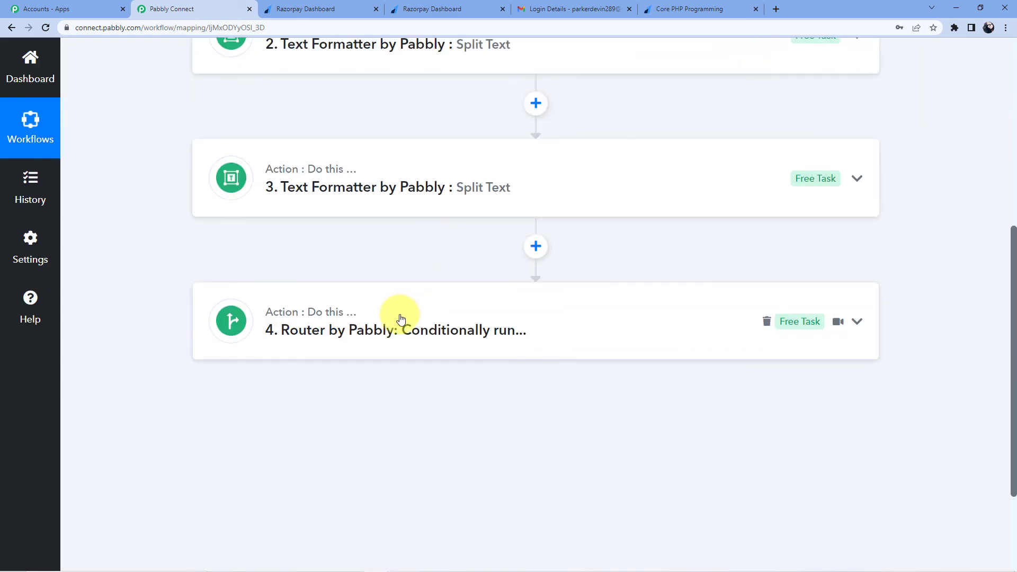
{"action": "scroll", "coordinate": [401, 318], "scroll_direction": "up", "scroll_amount": 3}
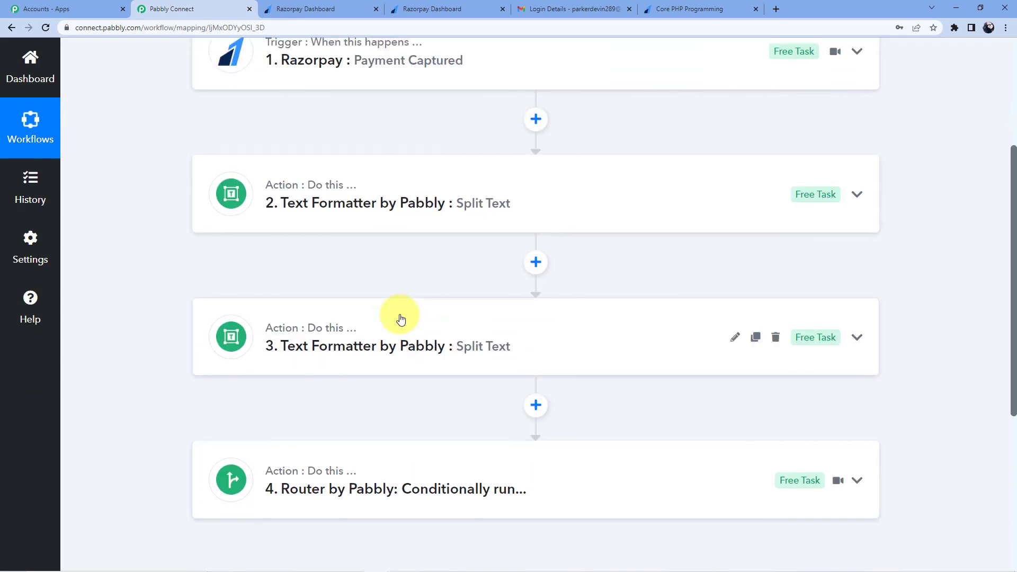
{"action": "scroll", "coordinate": [401, 318], "scroll_direction": "up", "scroll_amount": 3}
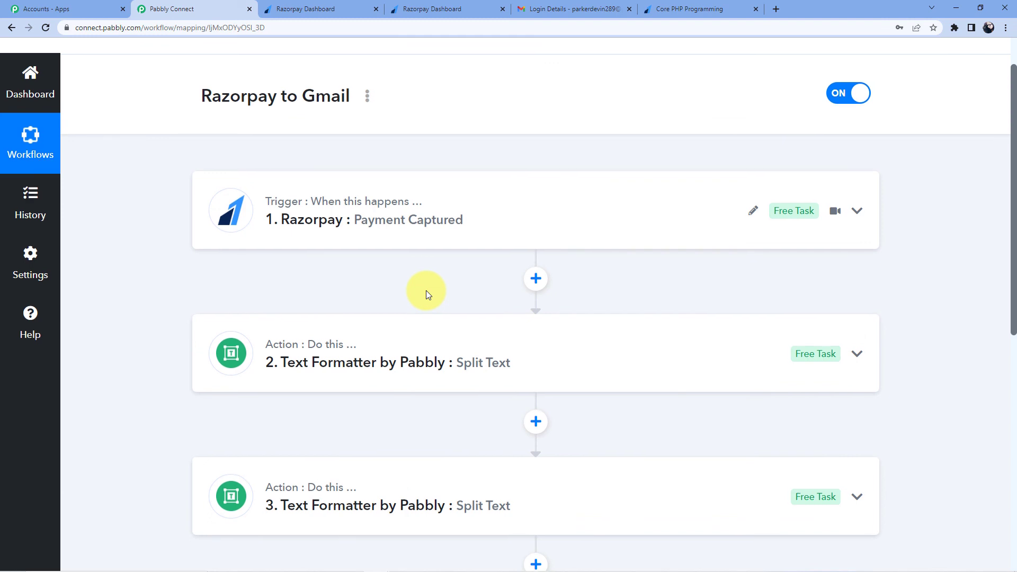
{"action": "scroll", "coordinate": [426, 290], "scroll_direction": "up", "scroll_amount": 1}
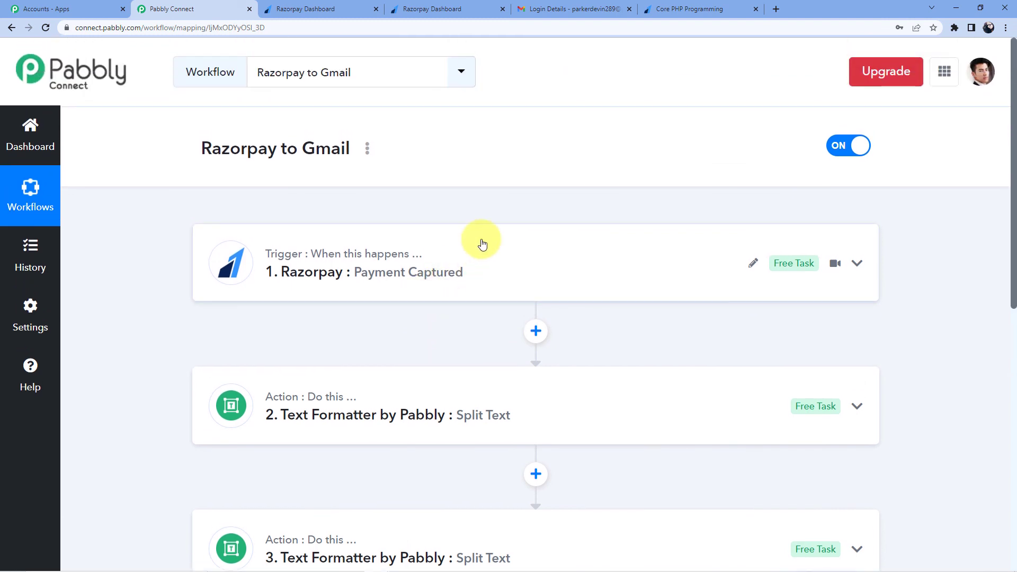